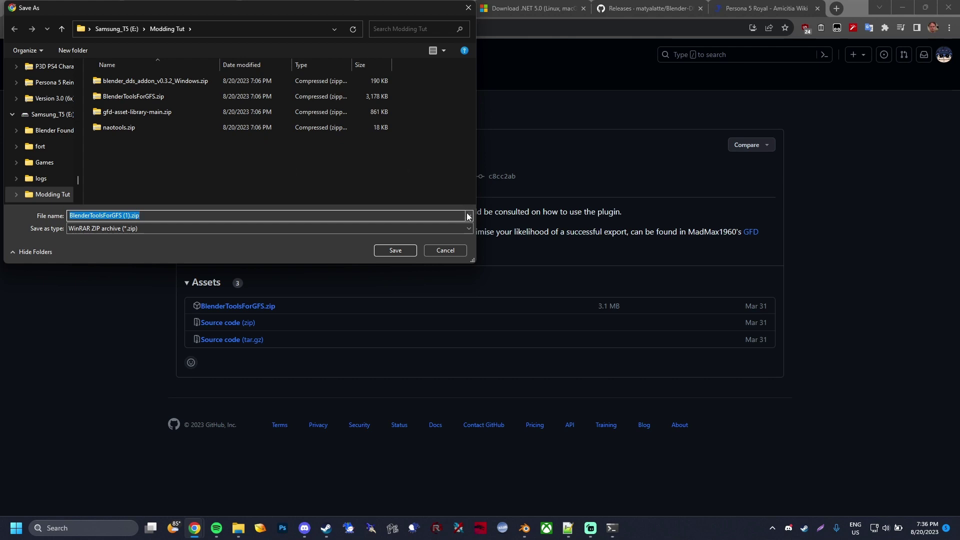
- Cancel the BlenderToolsForGFS.zip save, and try the ZIP download of the gfd-asset-library repository, dismissing that save too
{"action": "left_click", "coordinate": [444, 250]}
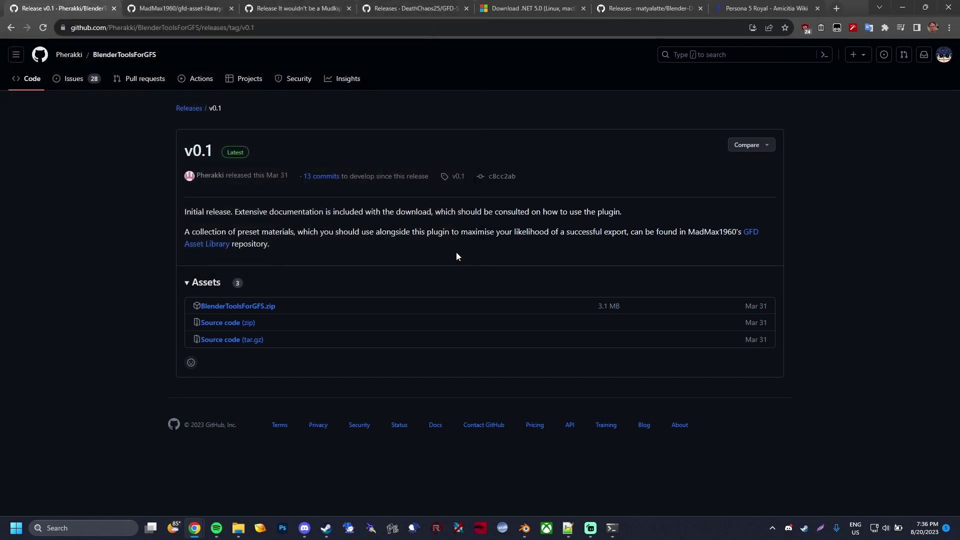
{"action": "key", "text": "ctrl+Tab"}
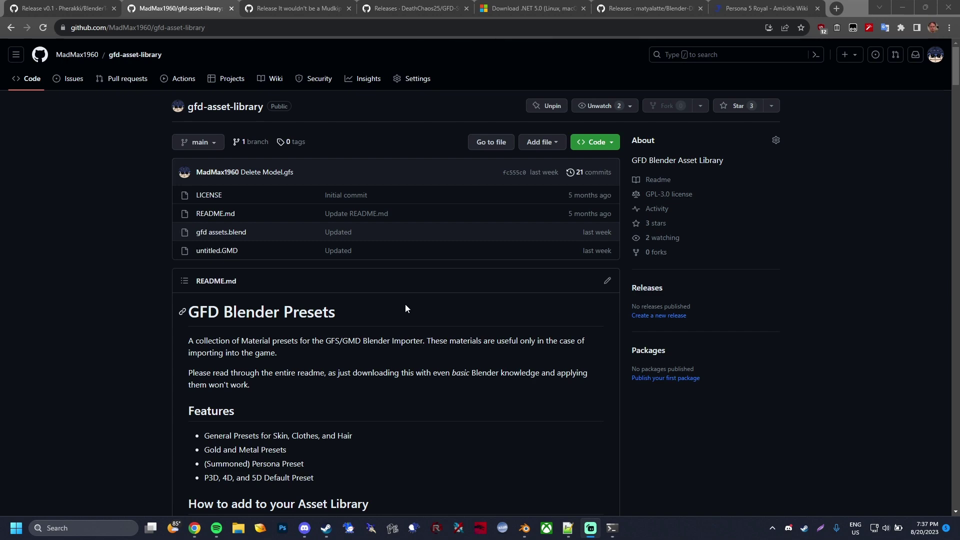
{"action": "scroll", "coordinate": [388, 206], "scroll_direction": "down", "scroll_amount": 4}
{"action": "scroll", "coordinate": [450, 175], "scroll_direction": "up", "scroll_amount": 4}
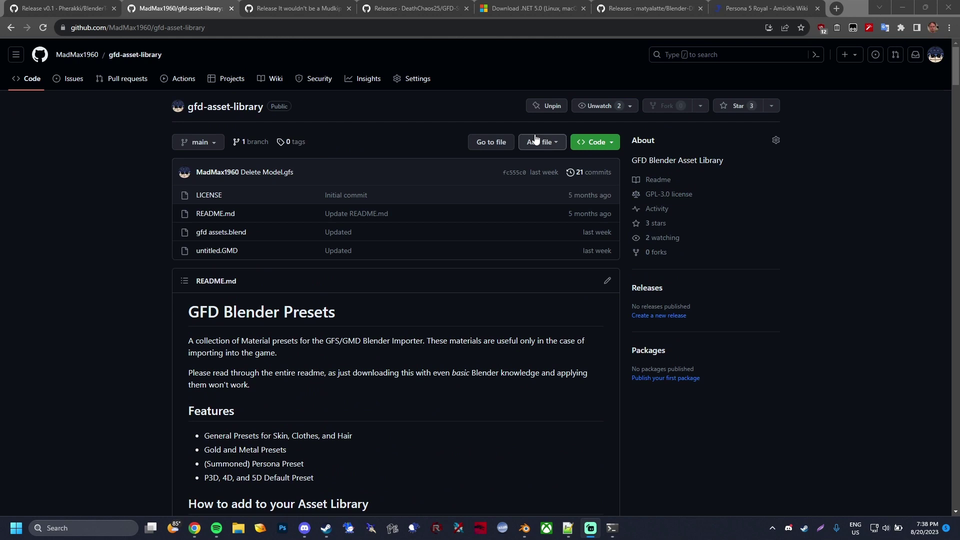
{"action": "left_click", "coordinate": [608, 143]}
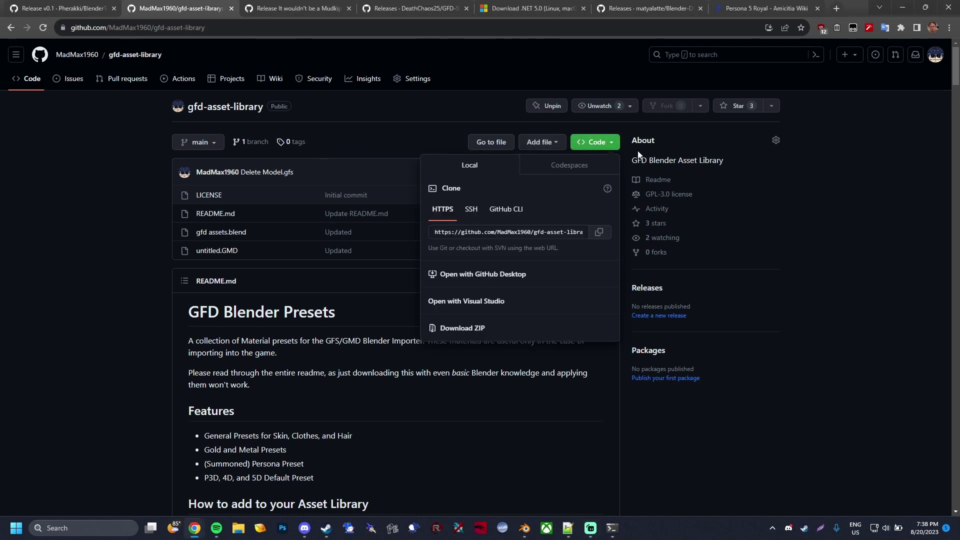
{"action": "left_click", "coordinate": [536, 335]}
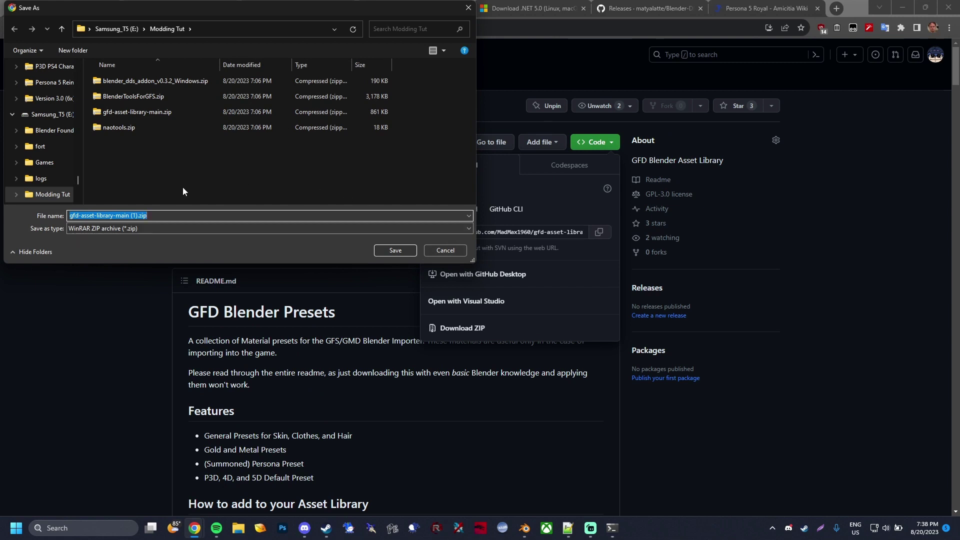
{"action": "left_click", "coordinate": [444, 250]}
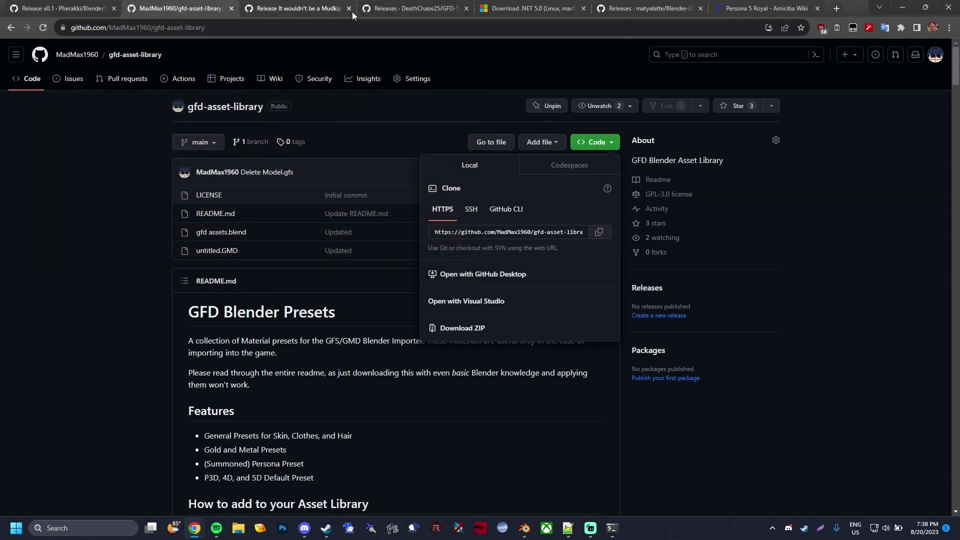
- Request naotools.zip from the latest NaoTools release on GitHub and cancel the save
{"action": "left_click", "coordinate": [326, 6]}
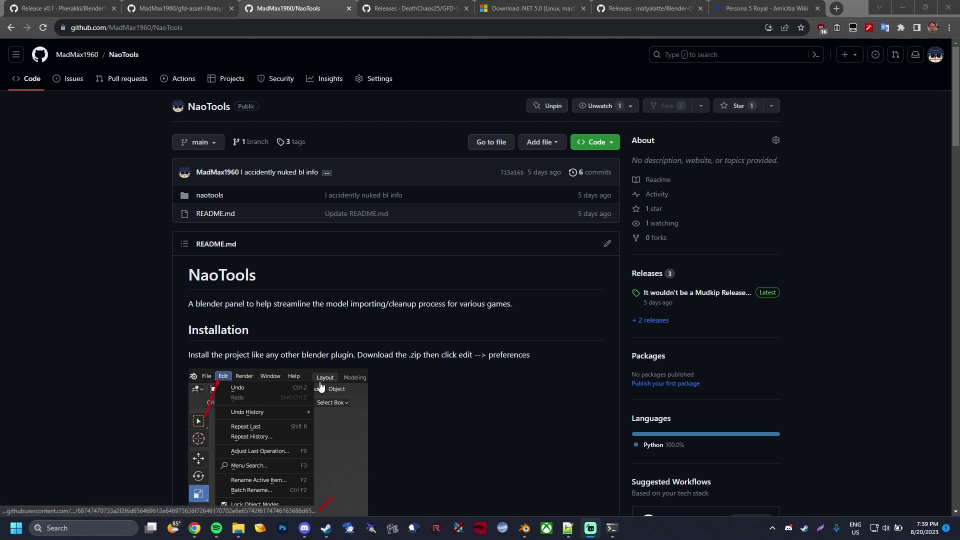
{"action": "left_click", "coordinate": [649, 279]}
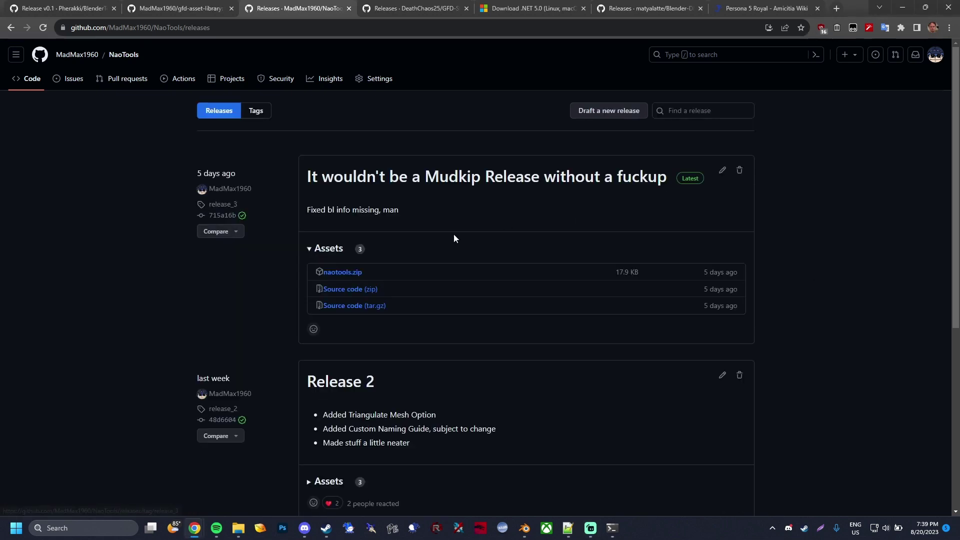
{"action": "left_click", "coordinate": [349, 273]}
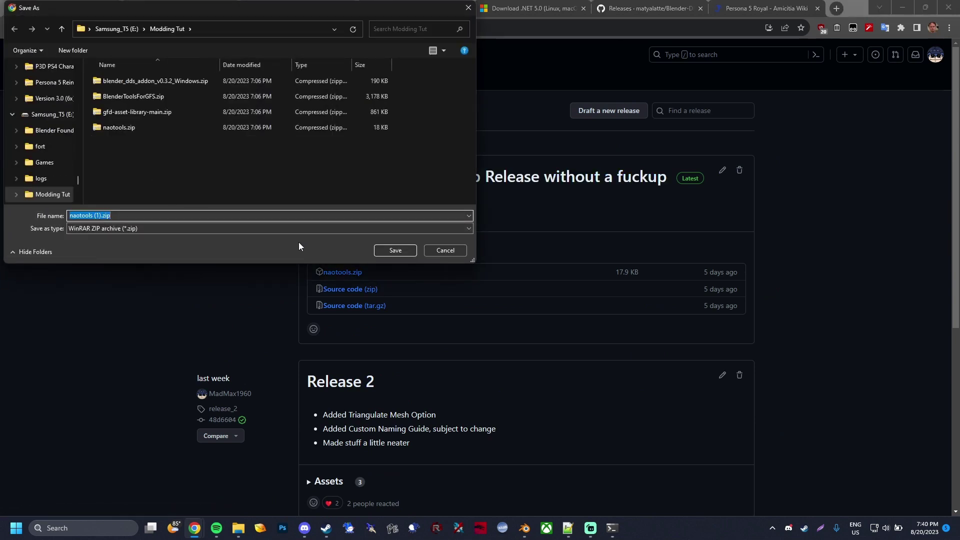
{"action": "left_click", "coordinate": [447, 250]}
- Request gfd_studio_v0.6.5.7z from the assets of the latest GFD-Studio release
{"action": "key", "text": "ctrl+Tab"}
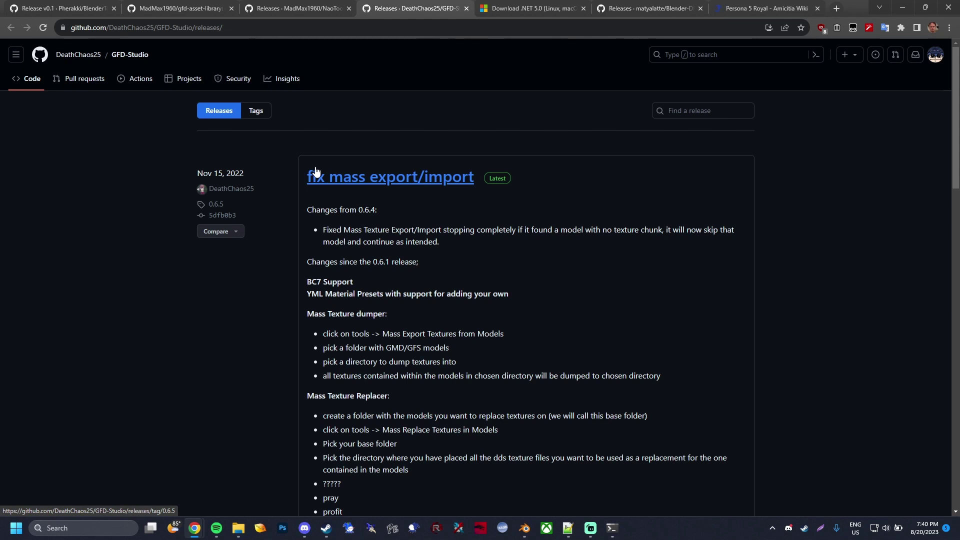
{"action": "scroll", "coordinate": [345, 278], "scroll_direction": "down", "scroll_amount": 4}
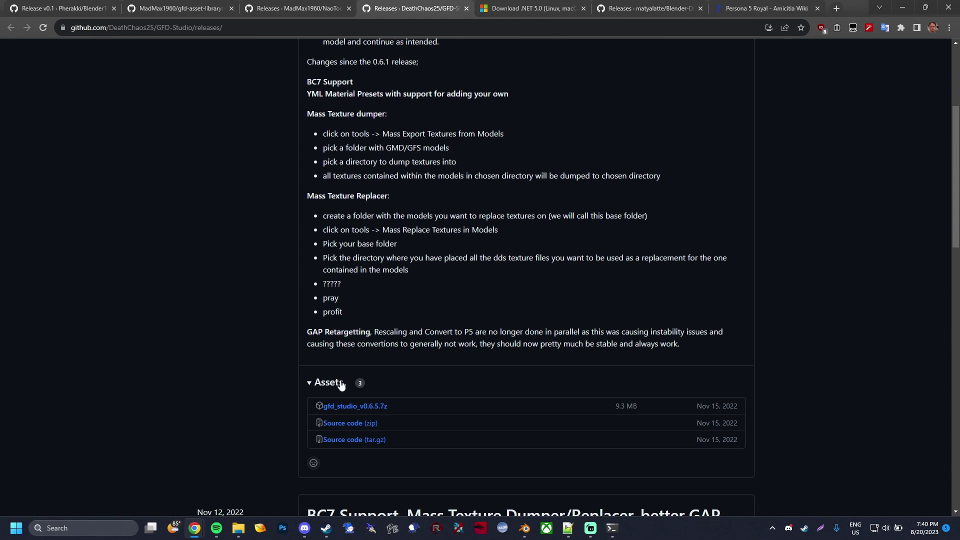
{"action": "left_click", "coordinate": [346, 408]}
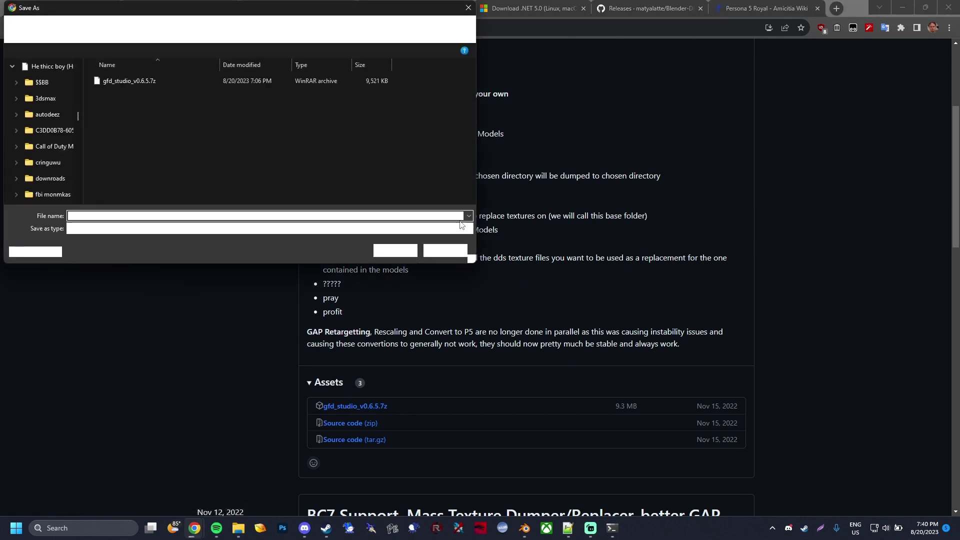
{"action": "key", "text": "Return"}
- View the .NET 5.0 download page with its SDK and runtime installers
{"action": "key", "text": "ctrl+Tab"}
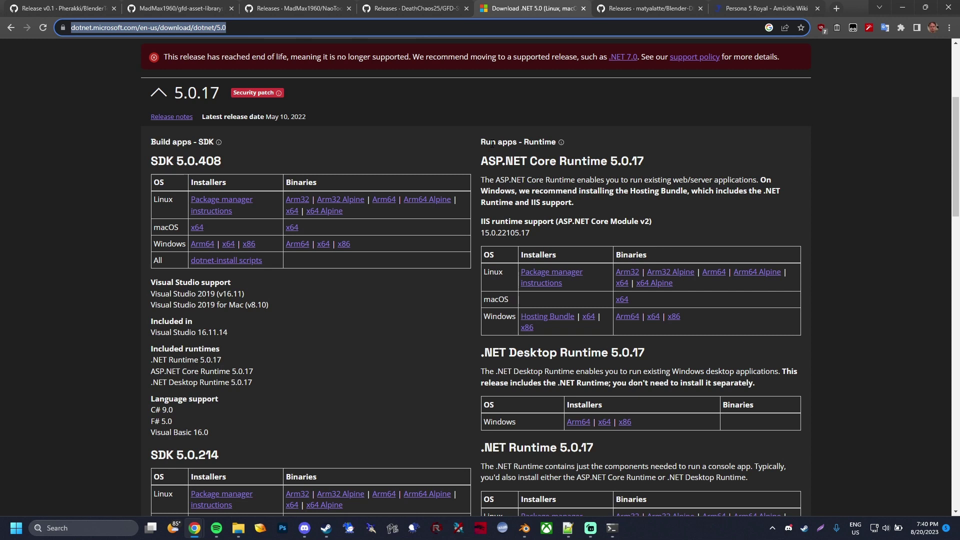
{"action": "scroll", "coordinate": [262, 83], "scroll_direction": "up", "scroll_amount": 4}
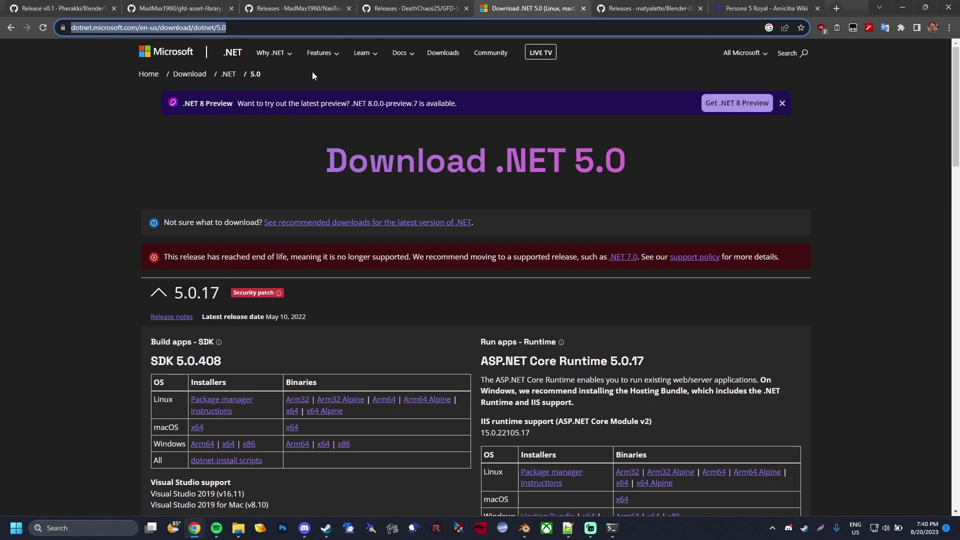
{"action": "scroll", "coordinate": [232, 246], "scroll_direction": "down", "scroll_amount": 4}
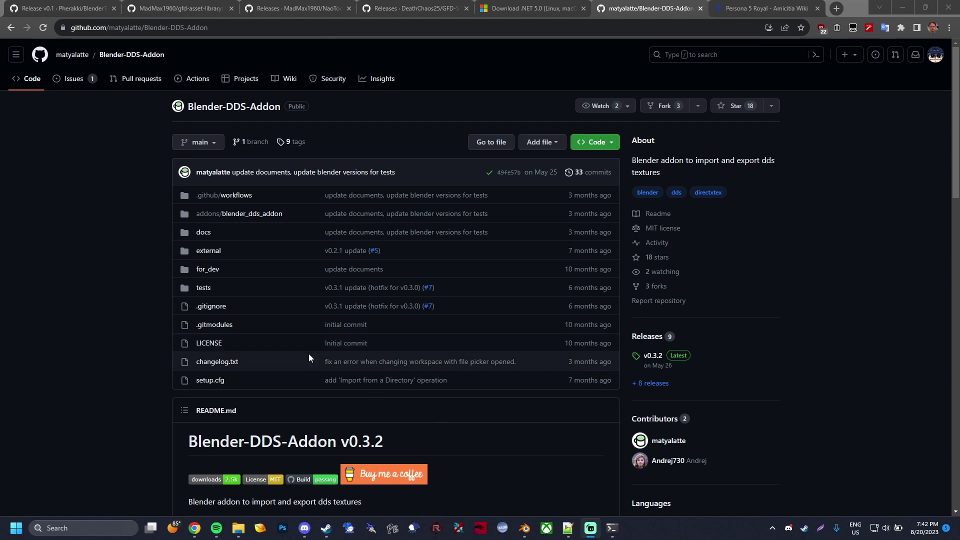
- Review the Blender-DDS-Addon repository and request blender_dds_addon_v0.3.2_Windows.zip from its v0.3.2 release
{"action": "scroll", "coordinate": [308, 353], "scroll_direction": "down", "scroll_amount": 7}
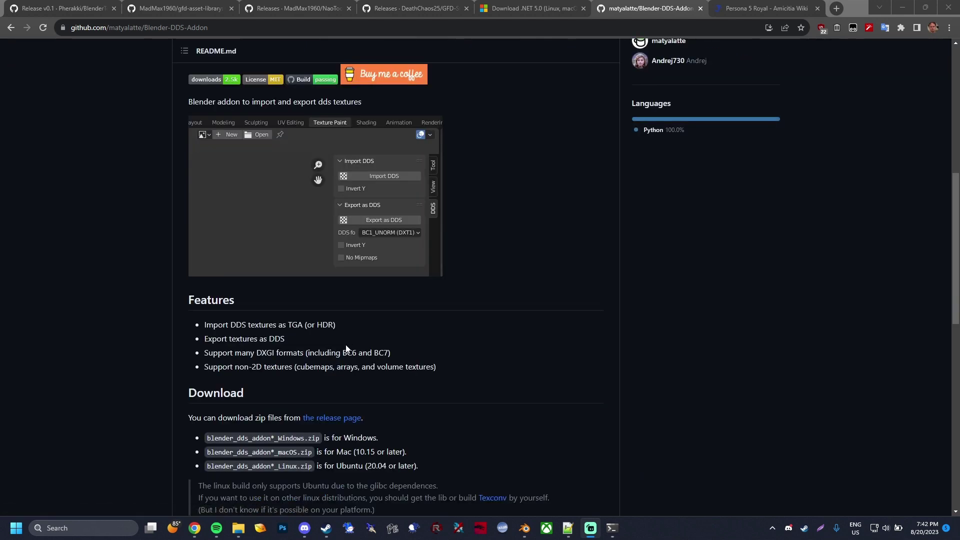
{"action": "scroll", "coordinate": [358, 317], "scroll_direction": "up", "scroll_amount": 7}
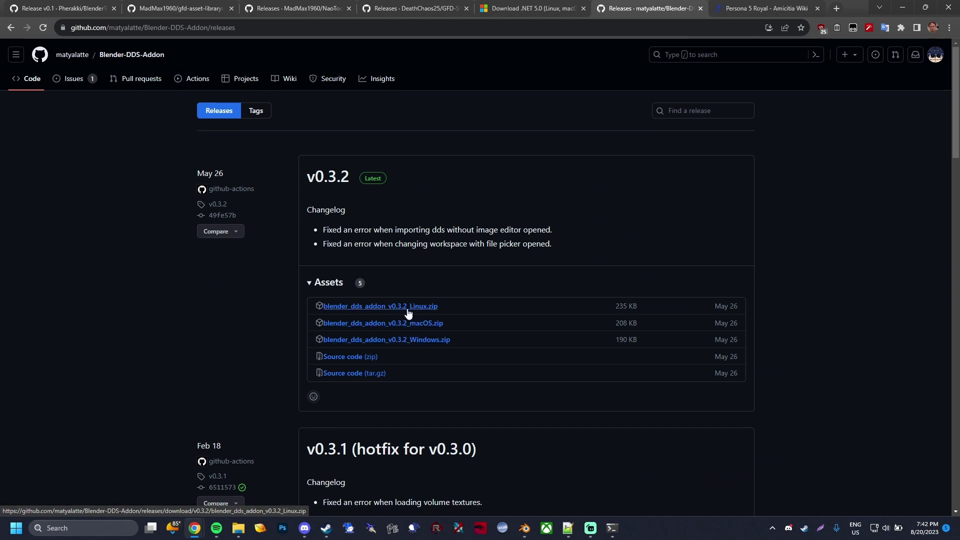
{"action": "left_click", "coordinate": [427, 342]}
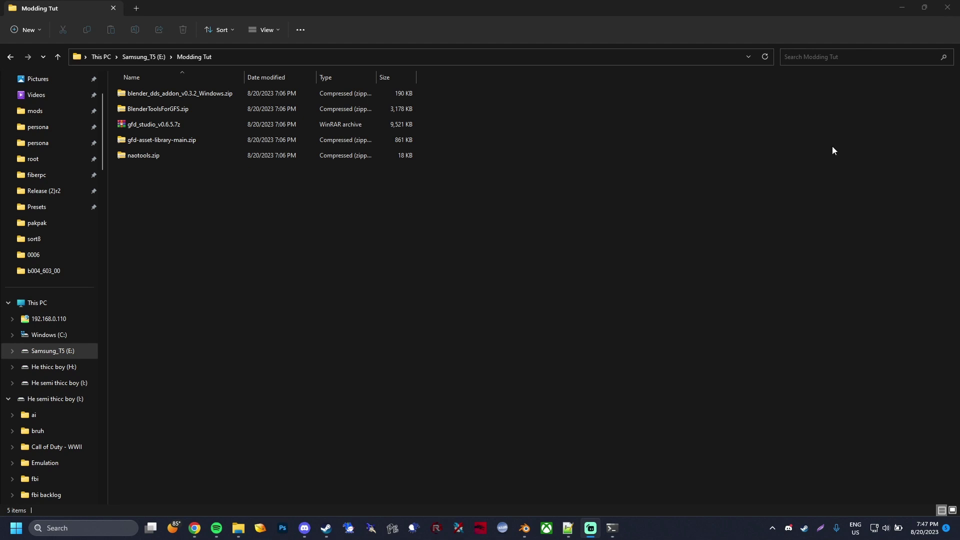
- Extract gfd_studio_v0.6.5.7z in the Modding Tut folder and launch GFD Studio from its net5.0-windows folder
{"action": "right_click", "coordinate": [313, 124]}
{"action": "left_click", "coordinate": [388, 207]}
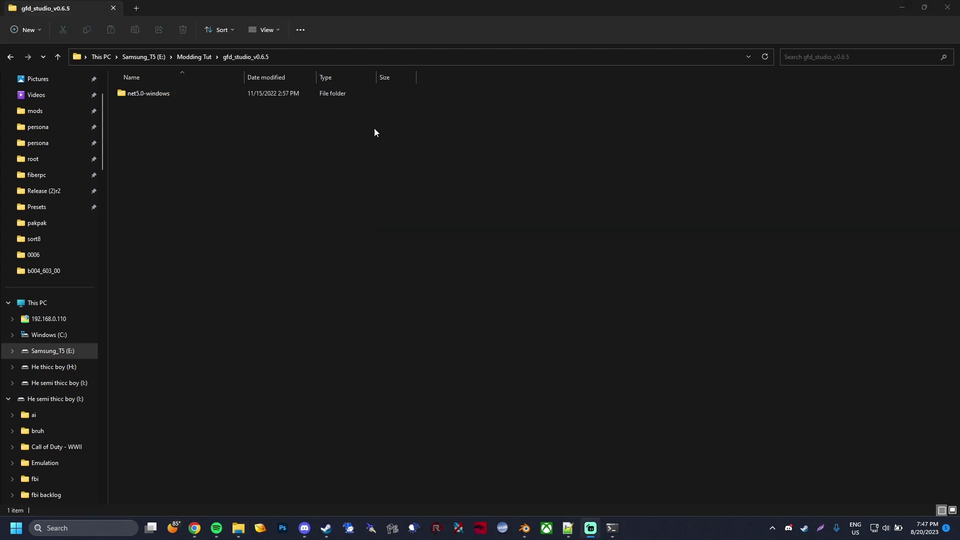
{"action": "double_click", "coordinate": [204, 98]}
{"action": "left_click", "coordinate": [154, 315]}
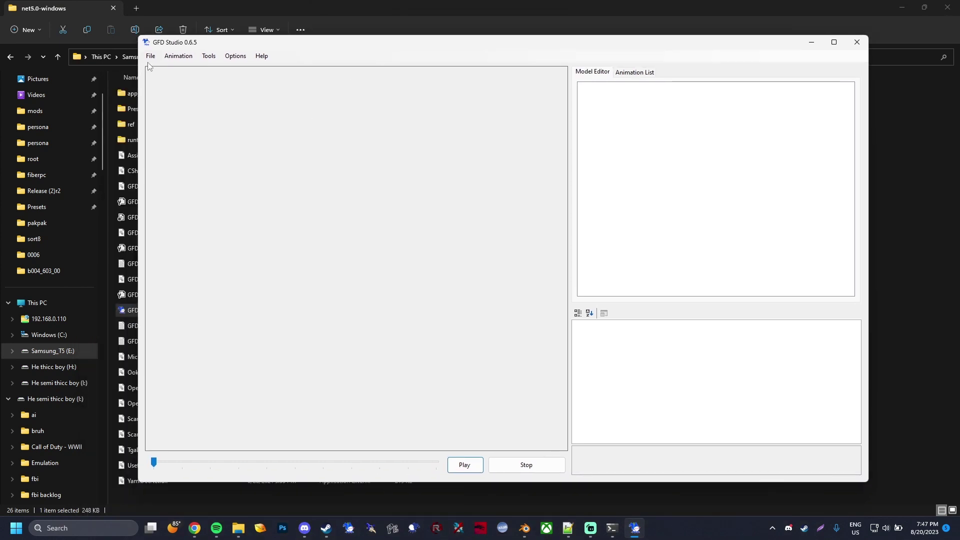
- Clear the search filter in the file browser and open the dc skull.GMD model in GFD Studio
{"action": "left_click", "coordinate": [149, 58]}
{"action": "left_click", "coordinate": [200, 75]}
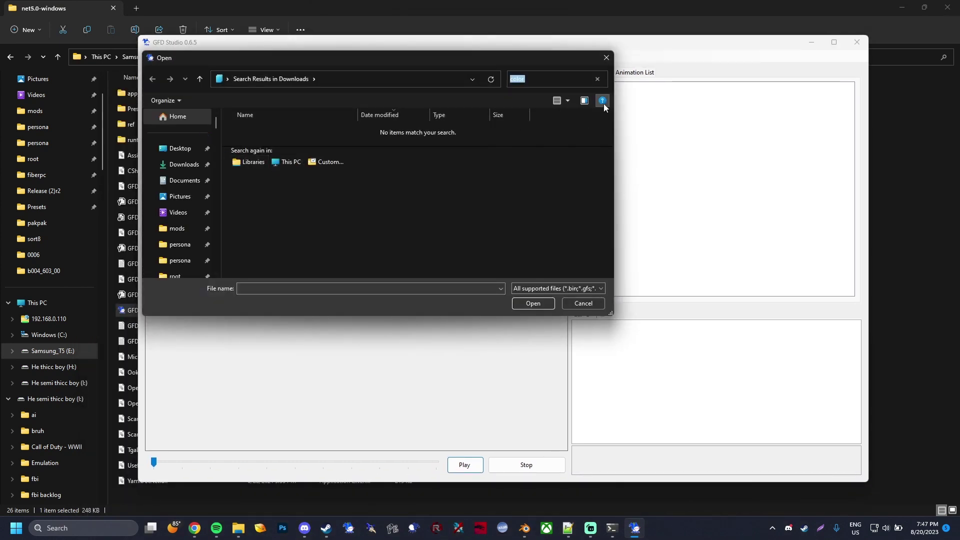
{"action": "key", "text": "BackSpace"}
{"action": "double_click", "coordinate": [291, 202]}
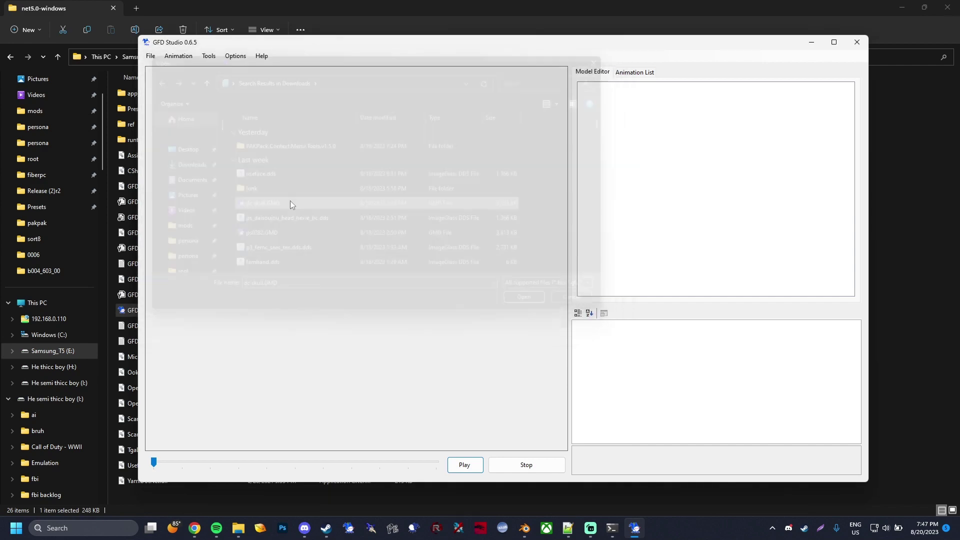
- Expand dc skull.GMD and examine its textures, its materials and the model preview
{"action": "left_click", "coordinate": [584, 88]}
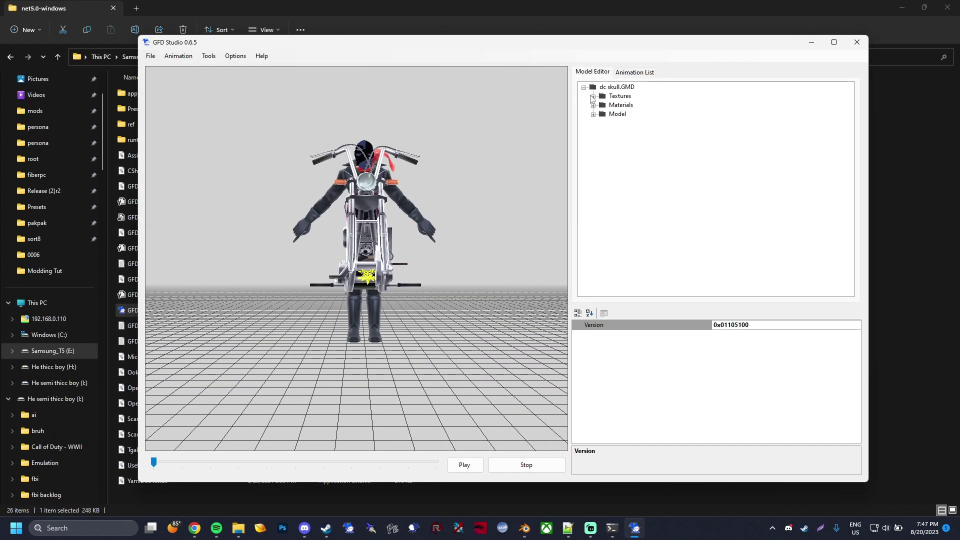
{"action": "left_click", "coordinate": [594, 96]}
{"action": "left_click", "coordinate": [644, 131]}
{"action": "left_click", "coordinate": [653, 150]}
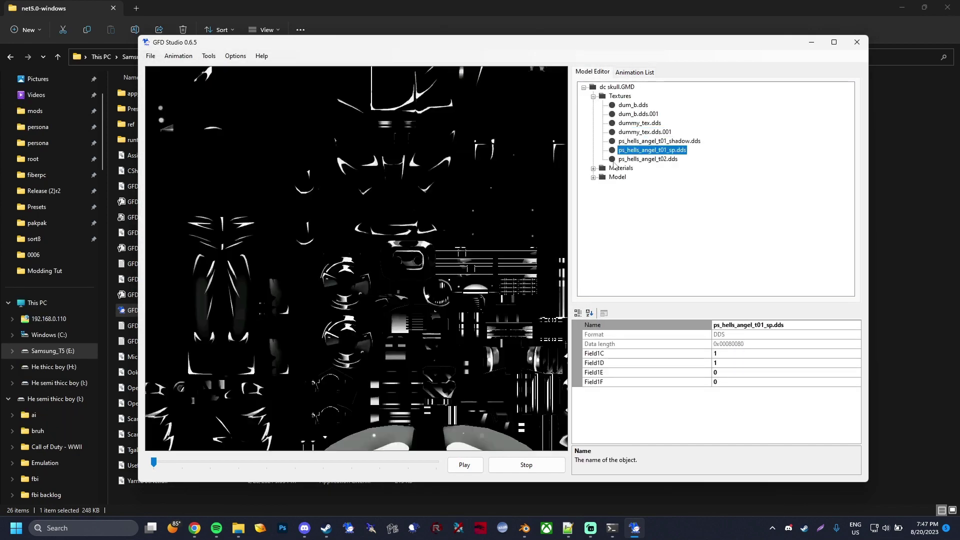
{"action": "left_click", "coordinate": [593, 168]}
{"action": "left_click", "coordinate": [653, 186]}
{"action": "left_click", "coordinate": [625, 221]}
{"action": "left_click", "coordinate": [625, 241]}
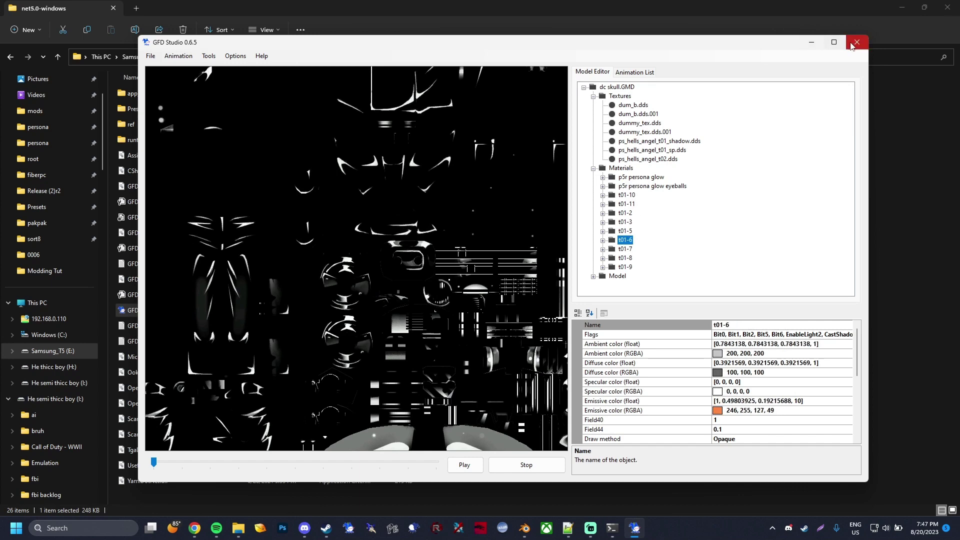
{"action": "left_click", "coordinate": [631, 87]}
{"action": "middle_click_drag", "start_coordinate": [421, 235], "coordinate": [390, 285]}
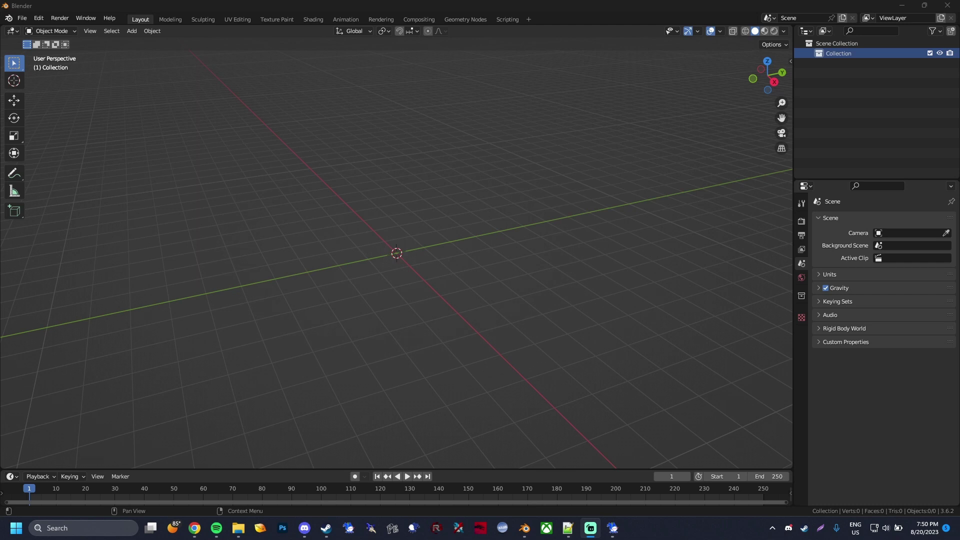
- Switch to Blender and open the Add-ons section of the preferences
{"action": "left_click", "coordinate": [39, 19]}
{"action": "left_click", "coordinate": [69, 164]}
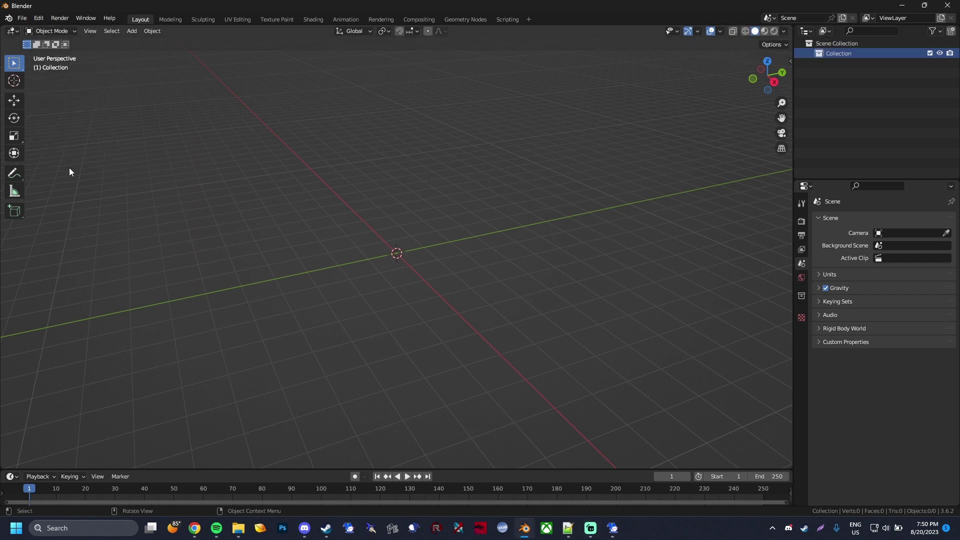
{"action": "left_click", "coordinate": [35, 18]}
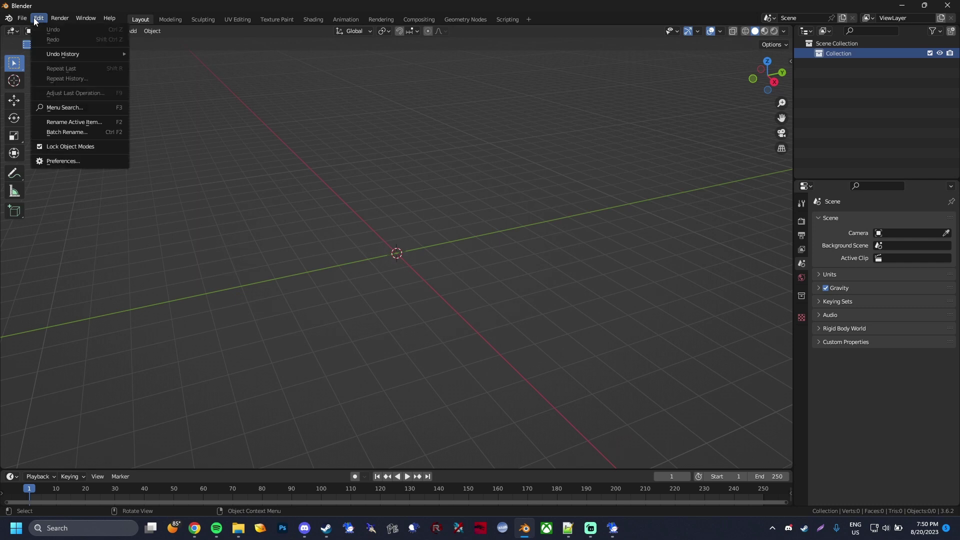
{"action": "left_click", "coordinate": [74, 161]}
{"action": "left_click", "coordinate": [43, 123]}
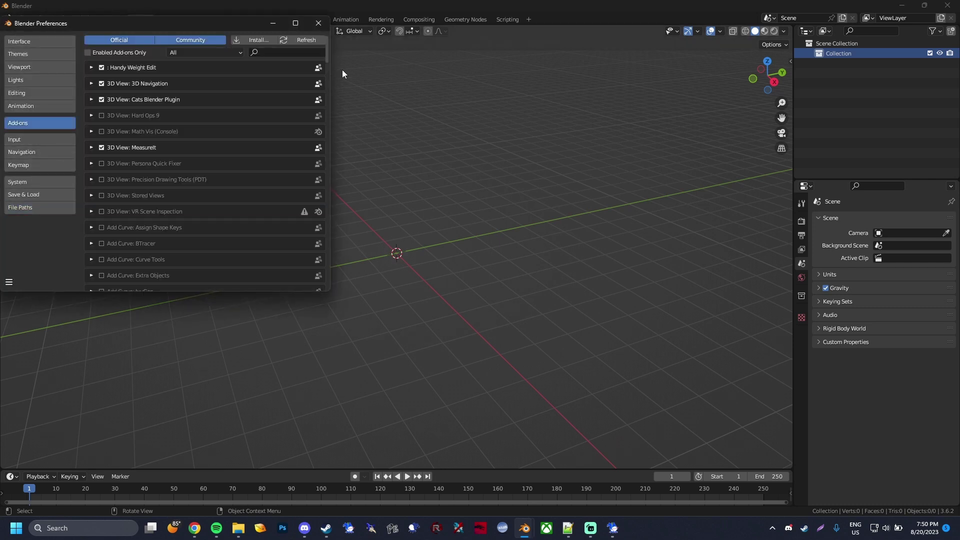
- Browse to E:\Modding Tut in the add-on installer to see the zip files, and cancel the installation
{"action": "left_click", "coordinate": [265, 39]}
{"action": "scroll", "coordinate": [45, 223], "scroll_direction": "down", "scroll_amount": 3}
{"action": "scroll", "coordinate": [45, 222], "scroll_direction": "up", "scroll_amount": 3}
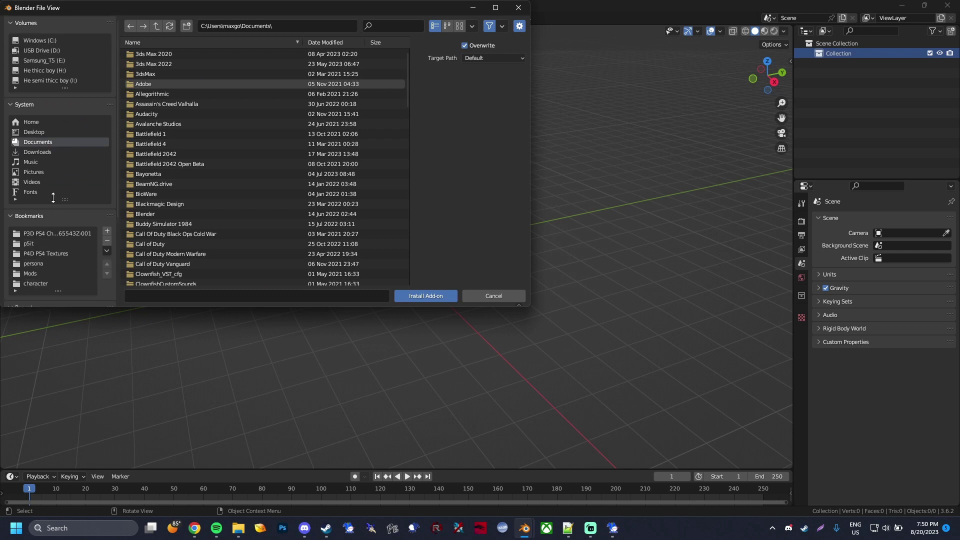
{"action": "left_click", "coordinate": [48, 61]}
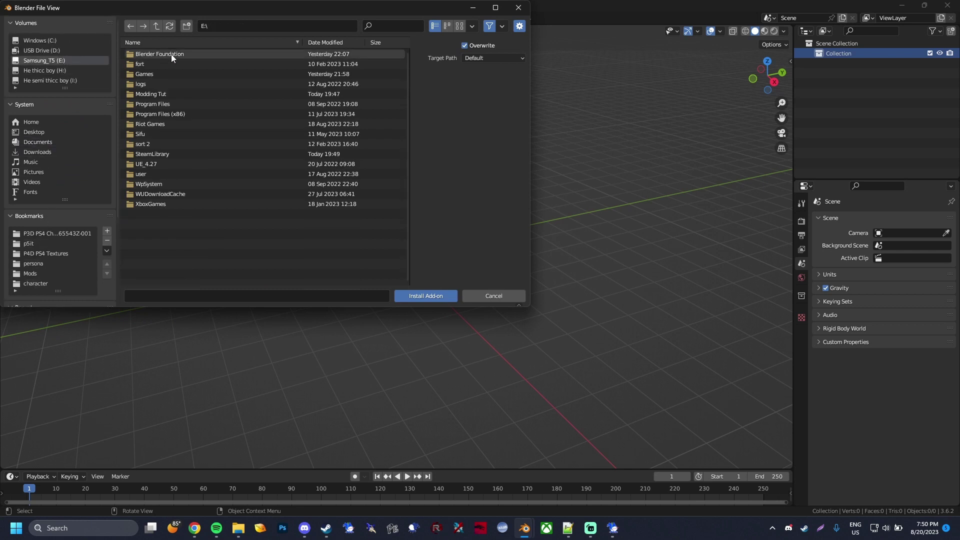
{"action": "double_click", "coordinate": [168, 96]}
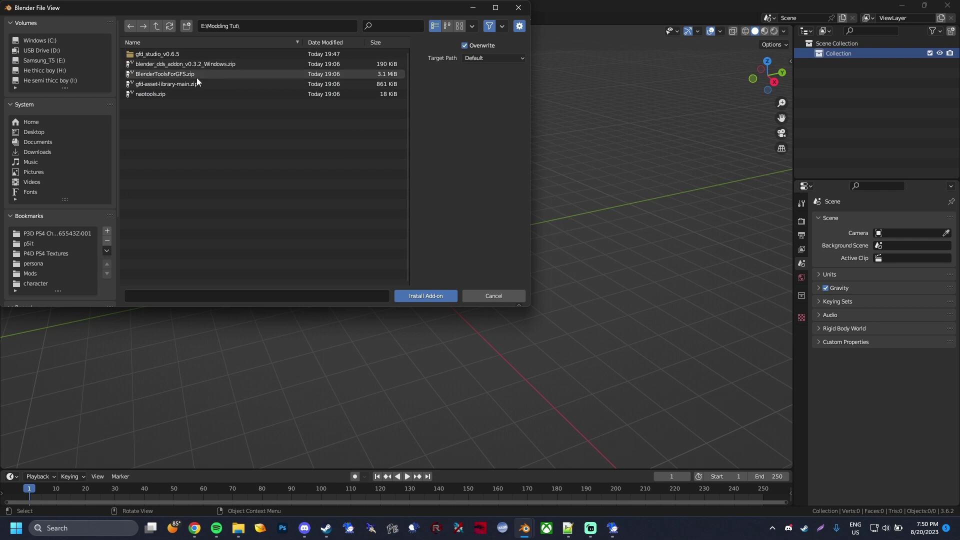
{"action": "left_click", "coordinate": [478, 295]}
- Search the add-ons for "naoto" and toggle the NaoTools add-on off and back on
{"action": "left_click", "coordinate": [288, 53]}
{"action": "type", "text": "nao"}
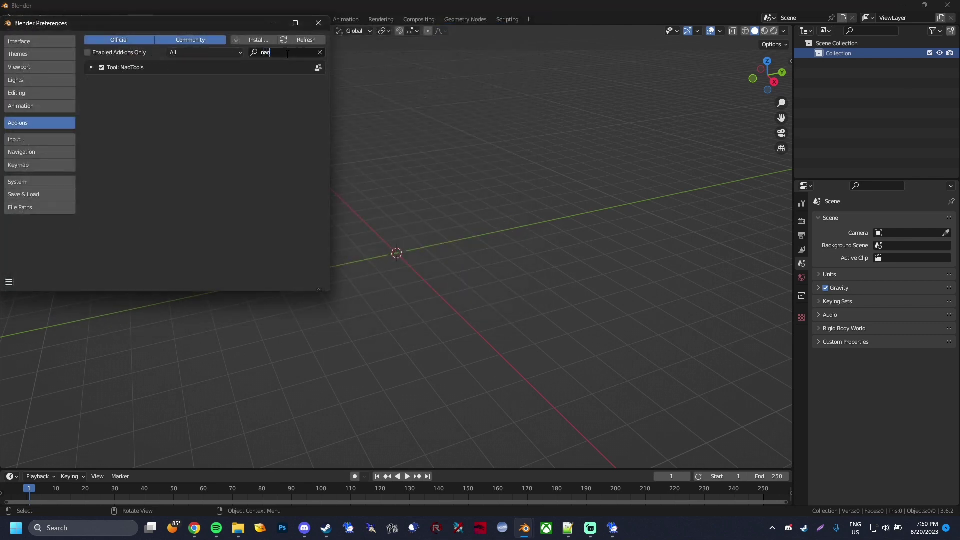
{"action": "type", "text": "to"}
{"action": "left_click", "coordinate": [102, 67]}
{"action": "left_click", "coordinate": [101, 67]}
- Replace the add-on search with "dds" to find the DDS textures add-on
{"action": "left_click", "coordinate": [287, 53]}
{"action": "key", "text": "BackSpace"}
{"action": "type", "text": "gf"}
{"action": "key", "text": "BackSpace"}
{"action": "key", "text": "BackSpace"}
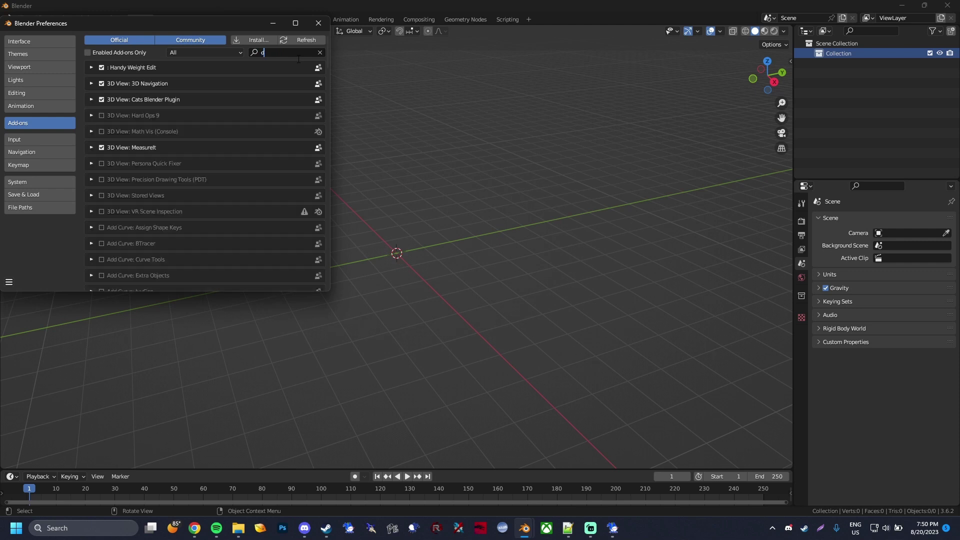
{"action": "type", "text": "dds"}
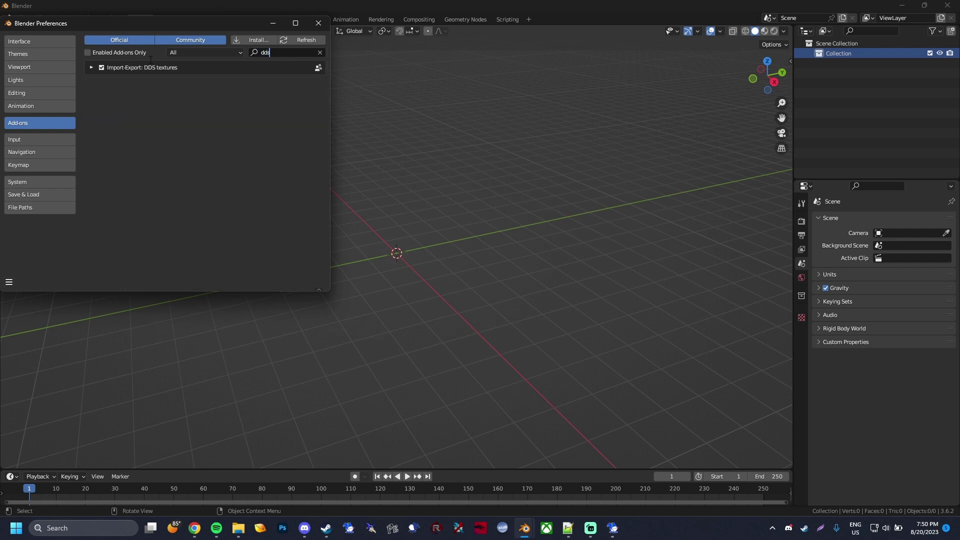
- Expand the DDS textures add-on's details, toggle the add-on off and back on, and close the preferences
{"action": "left_click", "coordinate": [93, 67]}
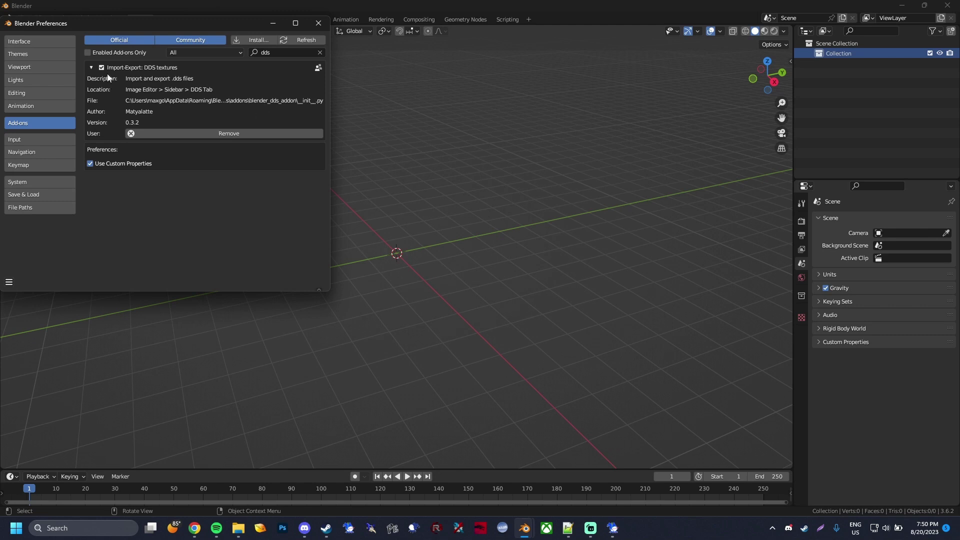
{"action": "left_click", "coordinate": [101, 67]}
{"action": "left_click", "coordinate": [91, 68]}
{"action": "left_click", "coordinate": [93, 69]}
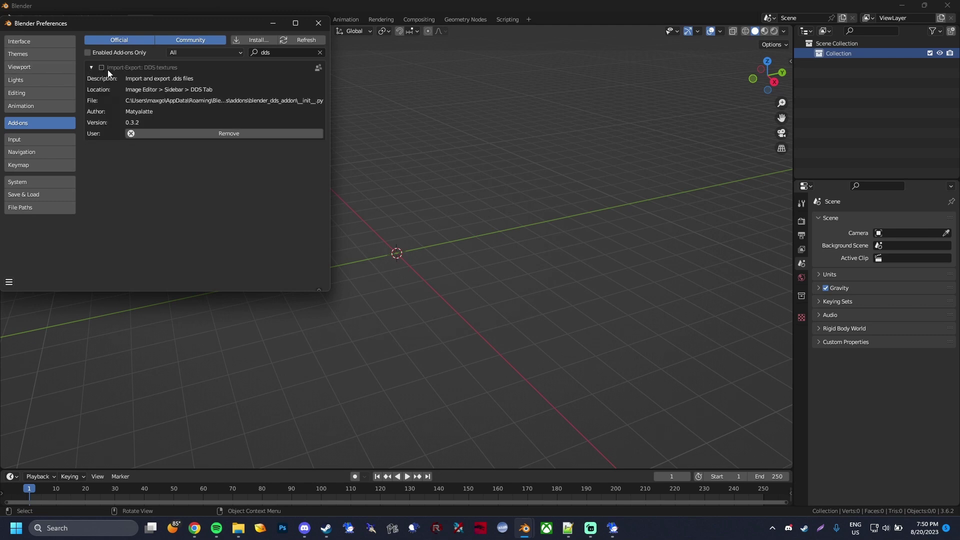
{"action": "left_click", "coordinate": [101, 68]}
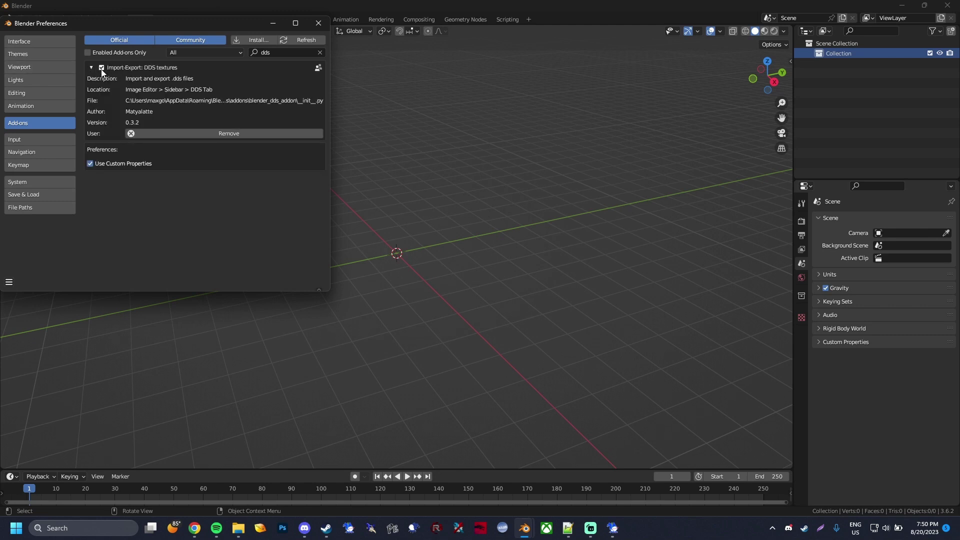
{"action": "left_click", "coordinate": [319, 23]}
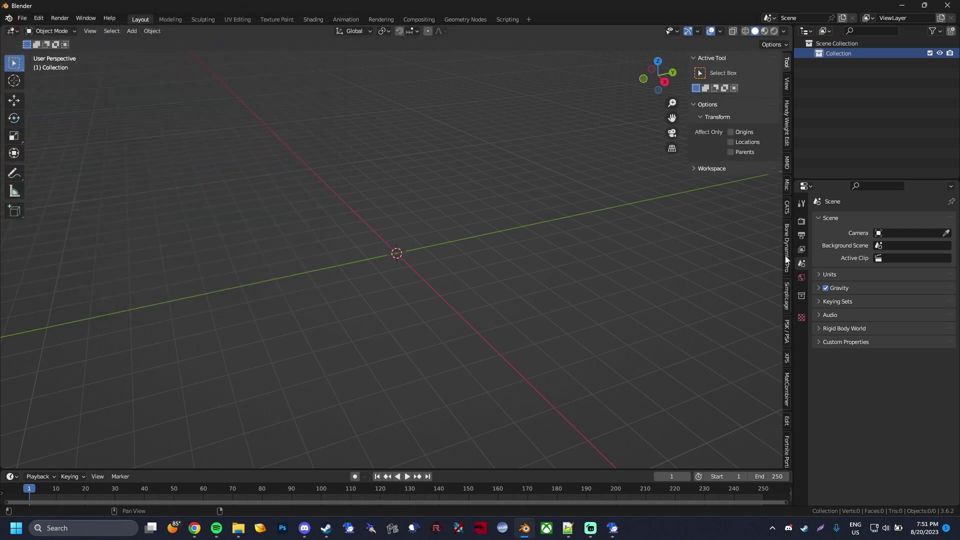
- Show the NaoTools panel in the 3D viewport sidebar and check the available file import formats
{"action": "scroll", "coordinate": [787, 260], "scroll_direction": "down", "scroll_amount": 4}
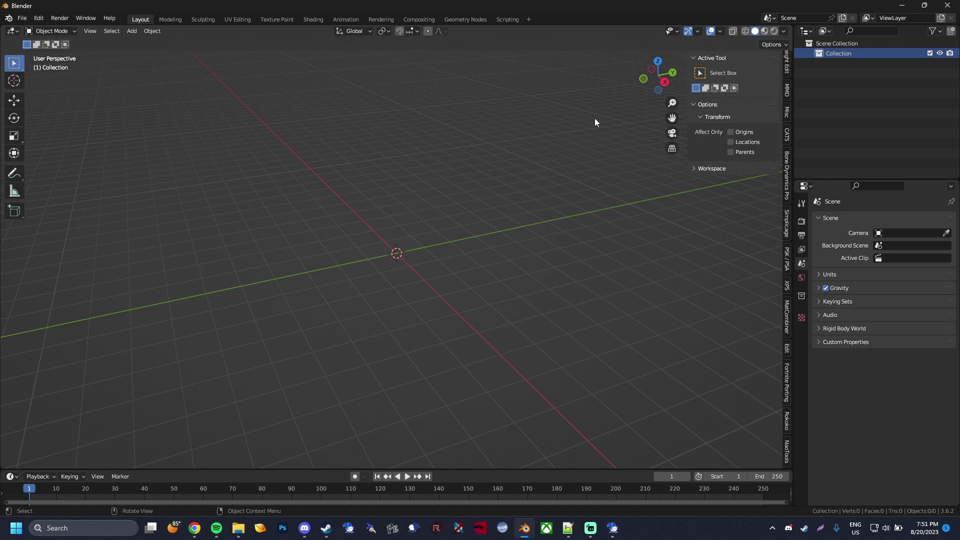
{"action": "left_click", "coordinate": [787, 450]}
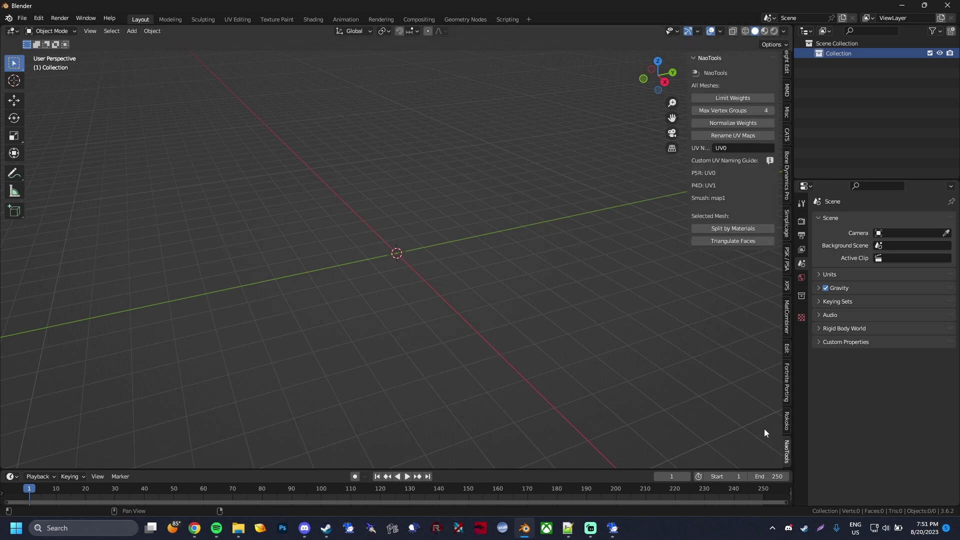
{"action": "left_click", "coordinate": [22, 18]}
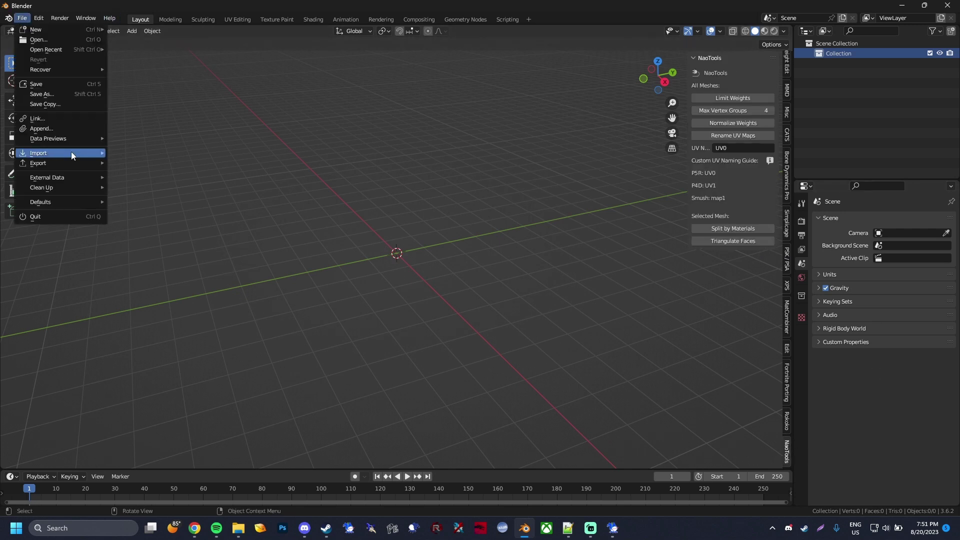
{"action": "mouse_move", "coordinate": [71, 152]}
{"action": "scroll", "coordinate": [146, 158], "scroll_direction": "down", "scroll_amount": 5}
{"action": "mouse_move", "coordinate": [161, 462]}
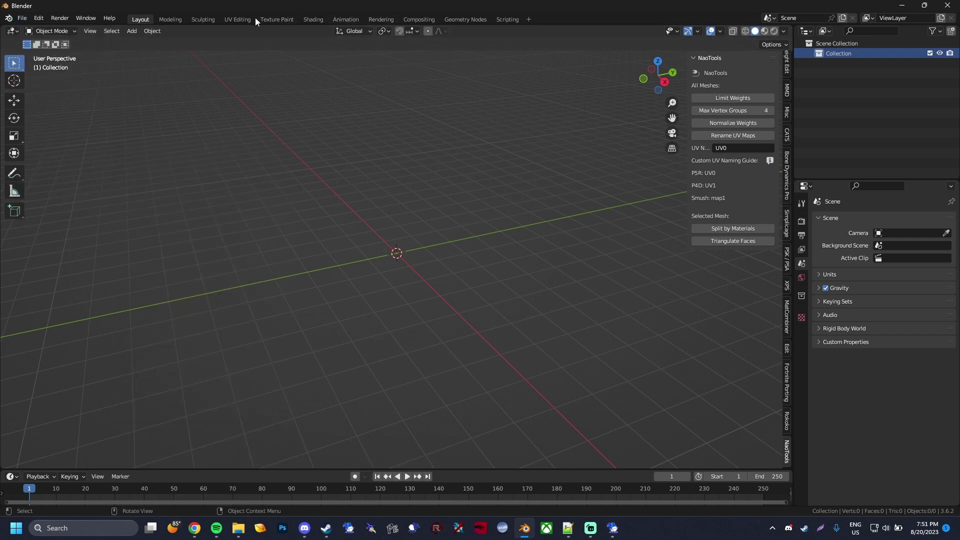
- Check the DDS import and export options in the Texture Paint workspace's image editor, and return to the Layout workspace
{"action": "left_click", "coordinate": [274, 19]}
{"action": "key", "text": "n"}
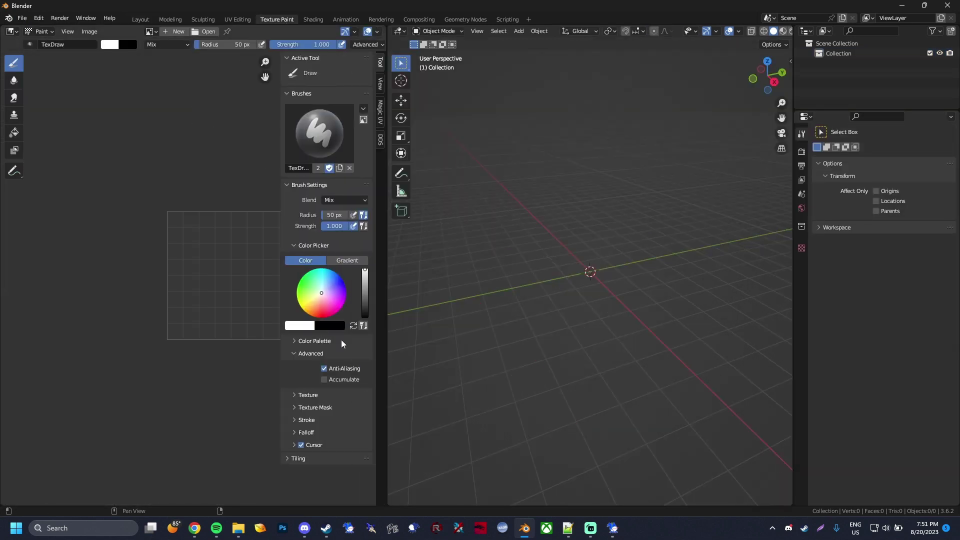
{"action": "left_click", "coordinate": [382, 142]}
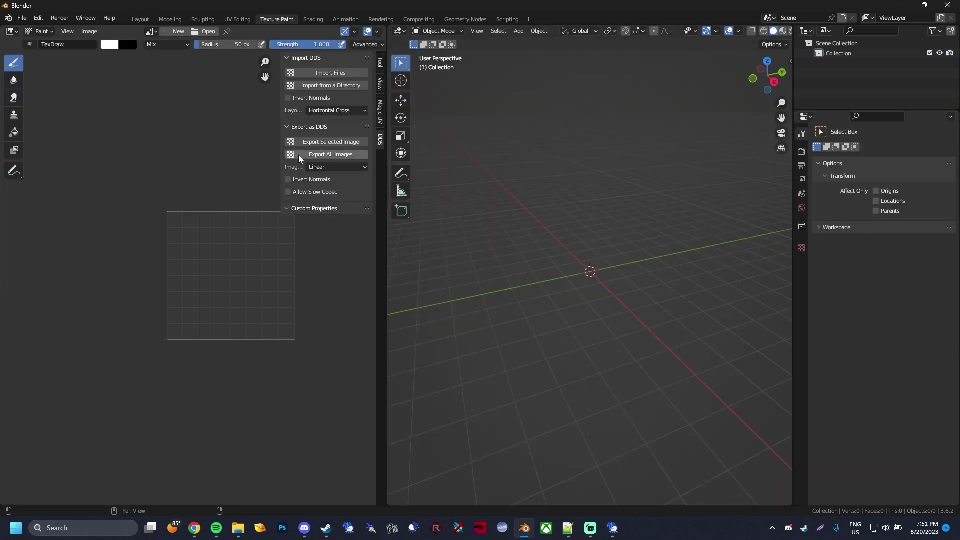
{"action": "key", "text": "n"}
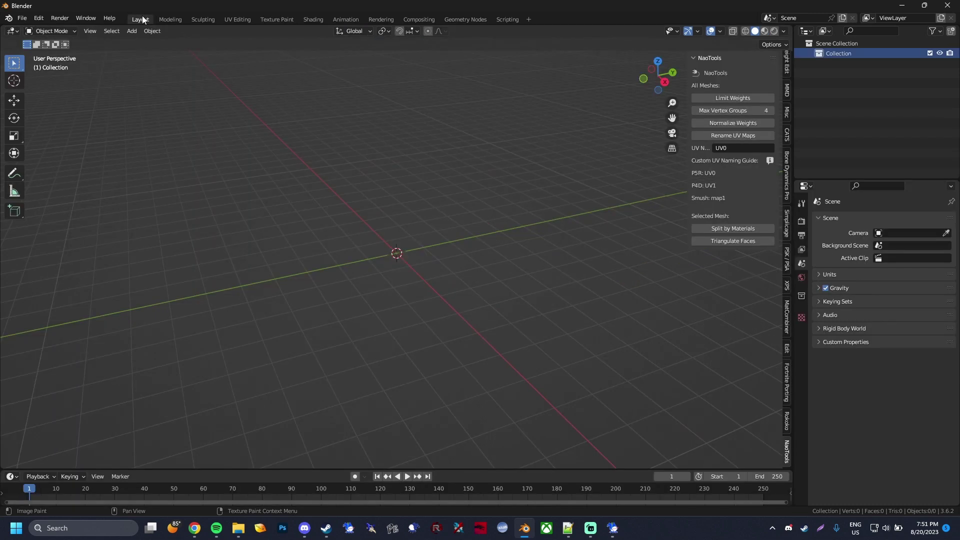
{"action": "left_click", "coordinate": [143, 19]}
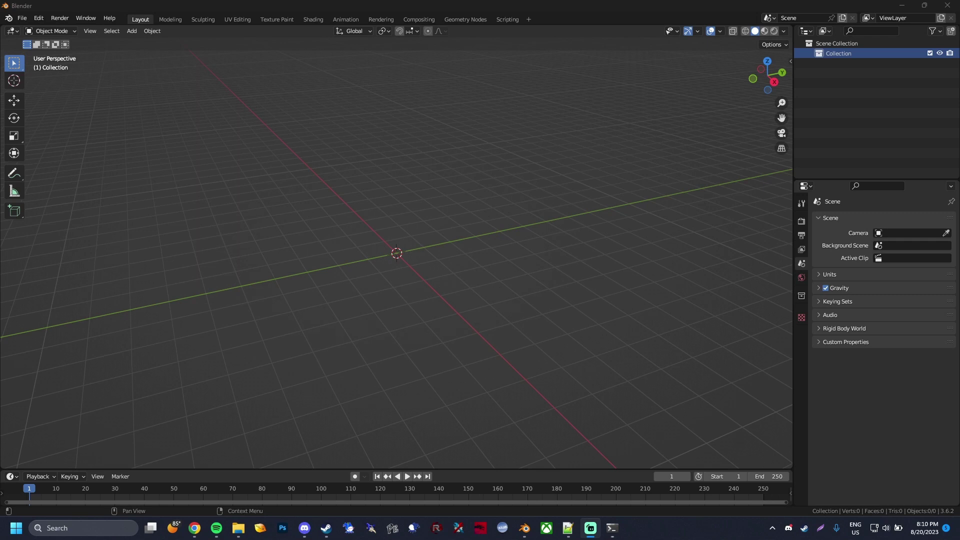
- Switch to File Explorer and extract gfd-asset-library-main.zip into its own folder within Modding Tut
{"action": "left_click", "coordinate": [238, 528]}
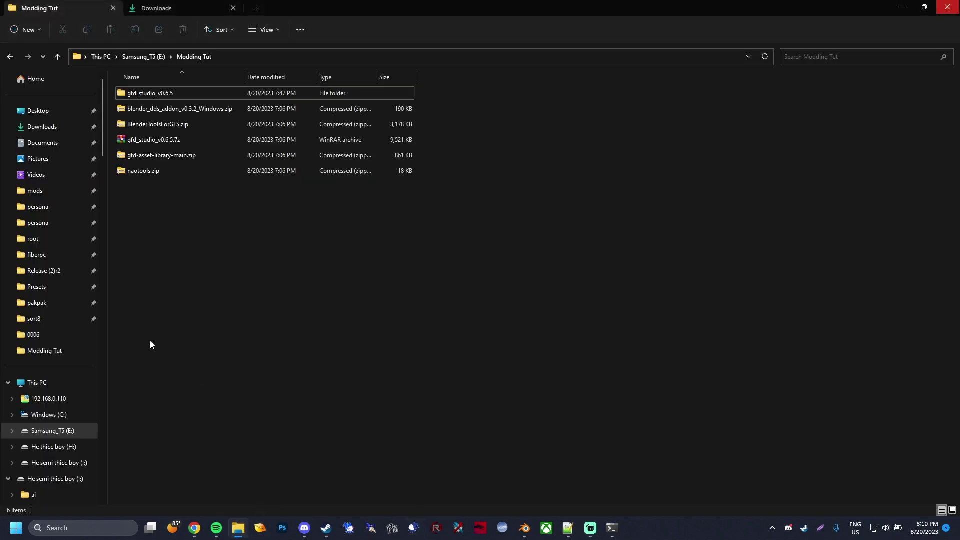
{"action": "right_click", "coordinate": [176, 156]}
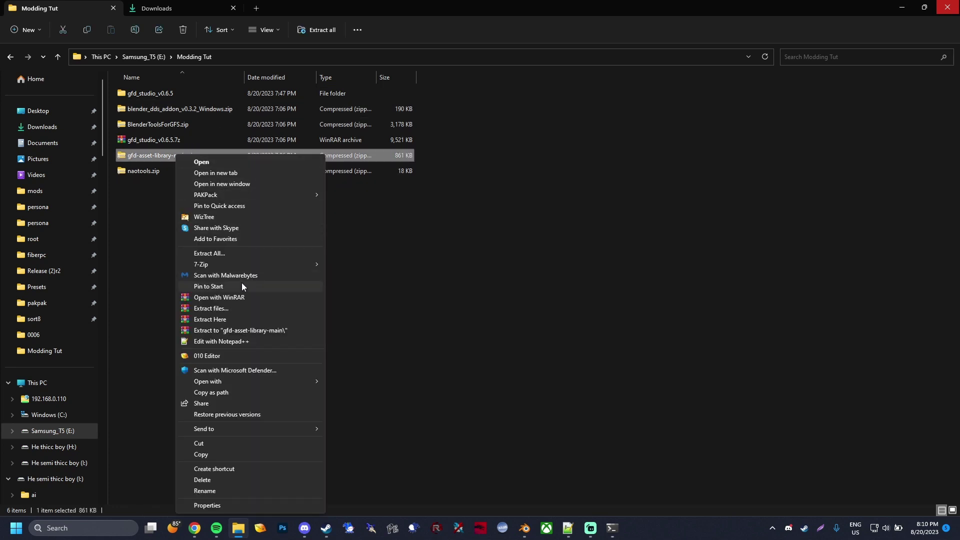
{"action": "left_click", "coordinate": [233, 329]}
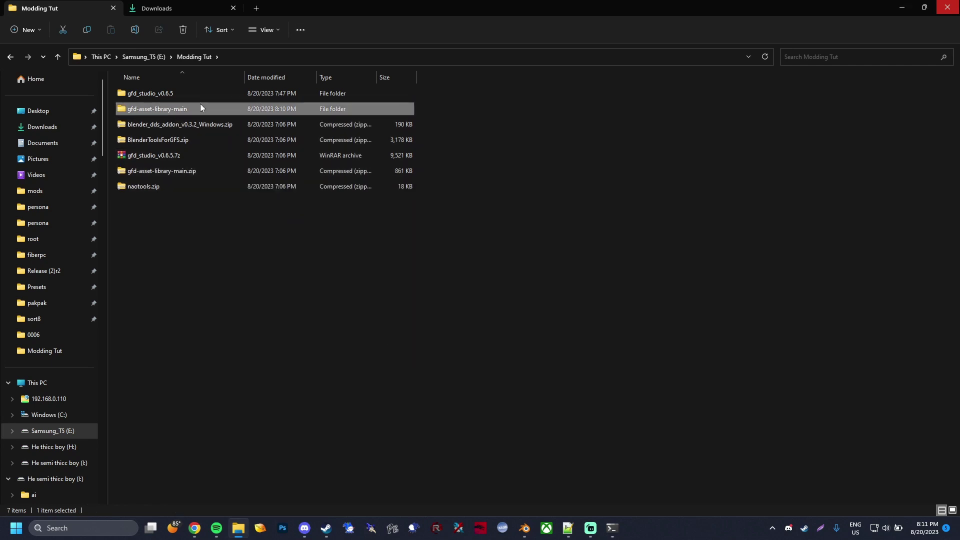
- Open the nested gfd-asset-library-main folder containing gfd assets.blend and copy its folder path
{"action": "double_click", "coordinate": [200, 103]}
{"action": "double_click", "coordinate": [200, 97]}
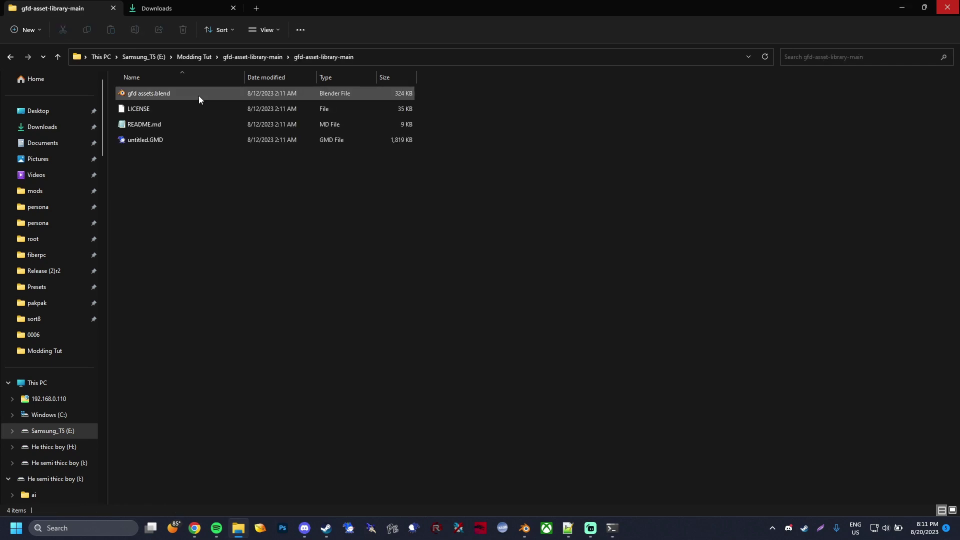
{"action": "left_click", "coordinate": [378, 56]}
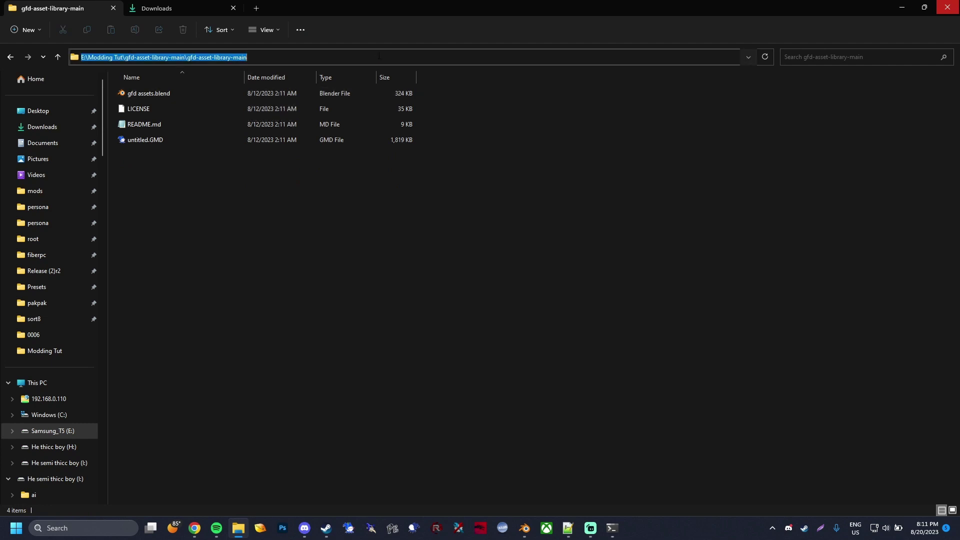
{"action": "left_click", "coordinate": [421, 157]}
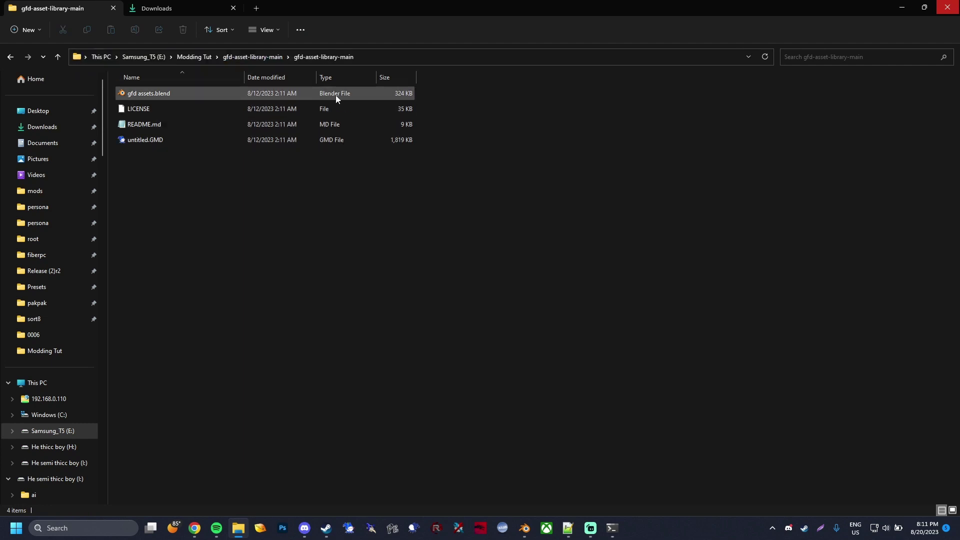
- Switch to Blender and bring up the Asset Libraries list in the File Paths preferences
{"action": "left_click", "coordinate": [525, 528]}
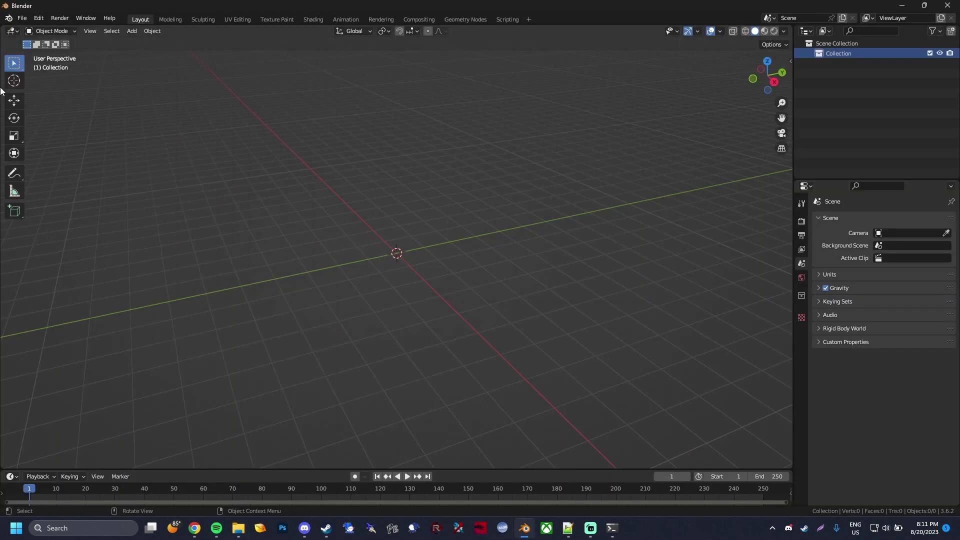
{"action": "left_click", "coordinate": [38, 21]}
{"action": "left_click", "coordinate": [100, 161]}
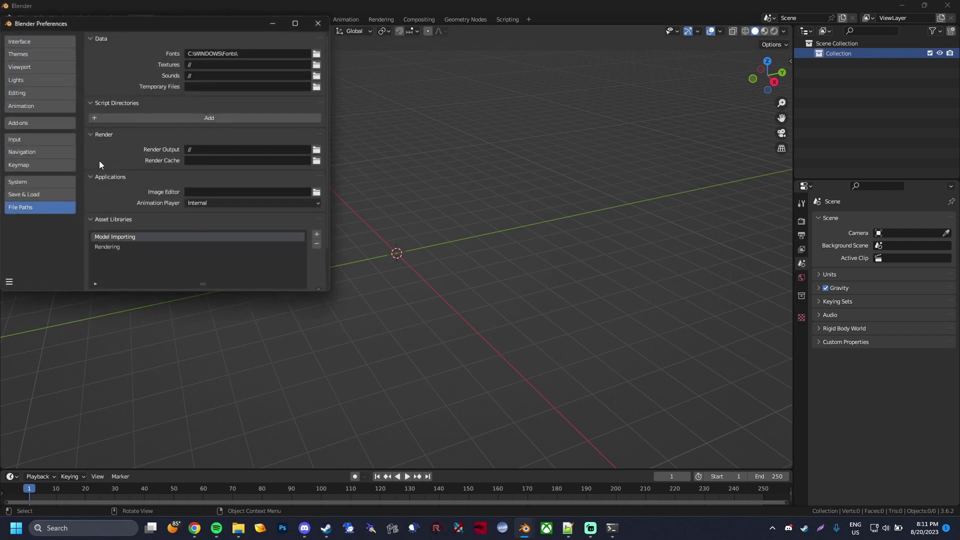
{"action": "left_click", "coordinate": [32, 181]}
{"action": "left_click", "coordinate": [32, 208]}
{"action": "scroll", "coordinate": [154, 197], "scroll_direction": "down", "scroll_amount": 2}
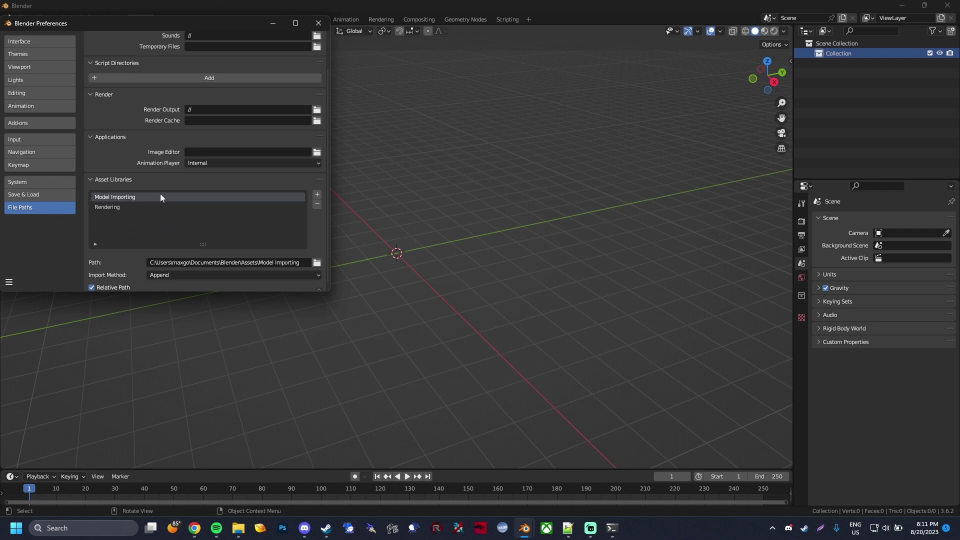
- Browse to E:\Modding Tut\gfd-asset-library-main\gfd-asset-library-main for a new asset library, cancel adding it, and close the preferences
{"action": "left_click", "coordinate": [317, 194]}
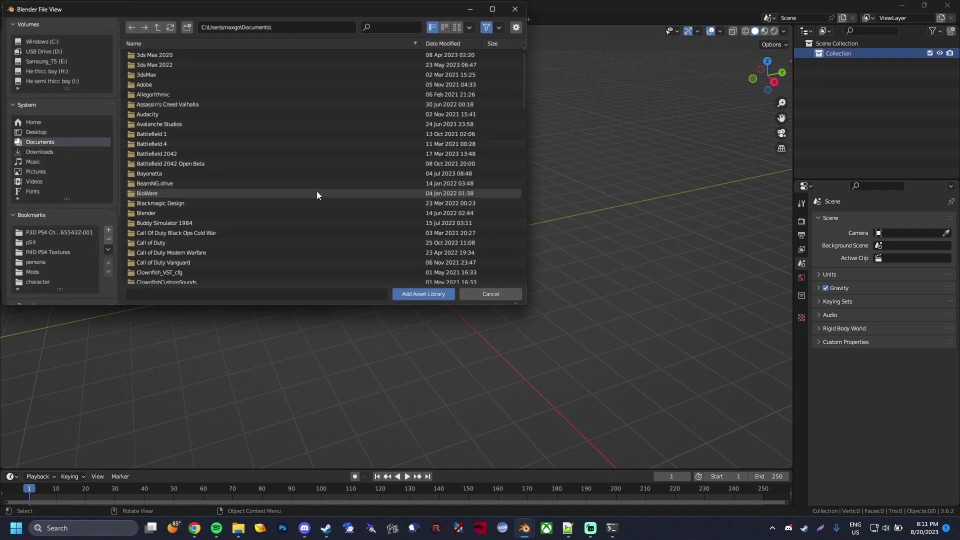
{"action": "left_click", "coordinate": [301, 31]}
{"action": "type", "text": "E:\\Modding Tut\\gfd-asset-library-main\\gfd-asset-library-main\\"}
{"action": "key", "text": "Return"}
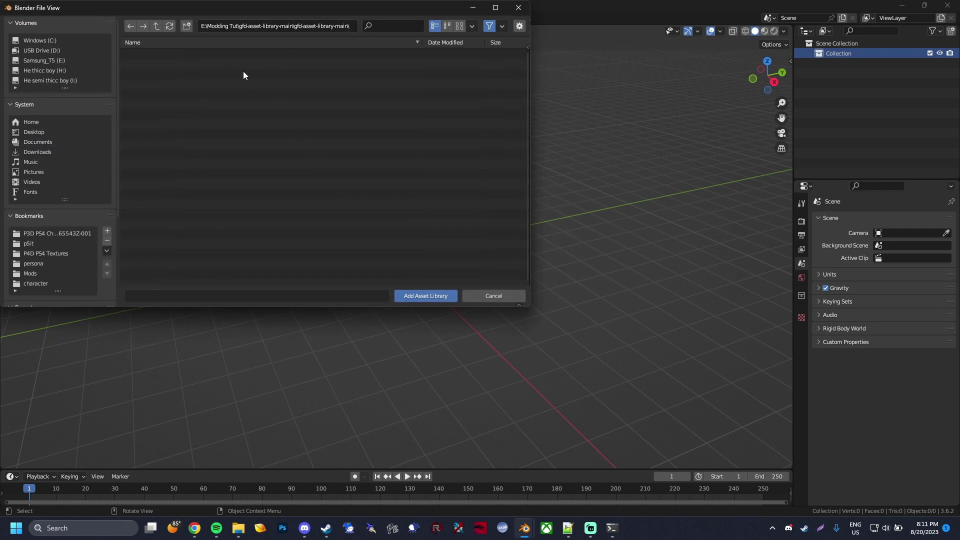
{"action": "left_click", "coordinate": [506, 295]}
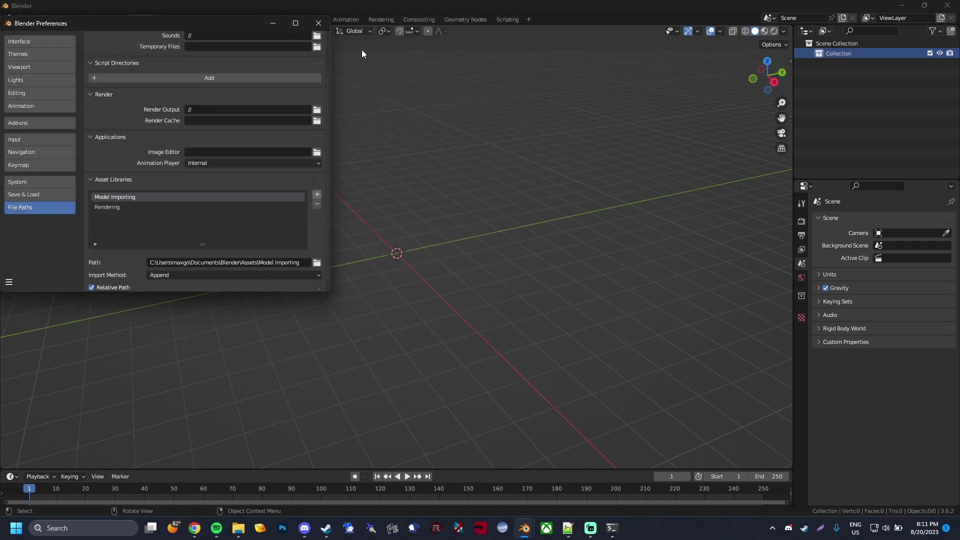
{"action": "left_click", "coordinate": [318, 23]}
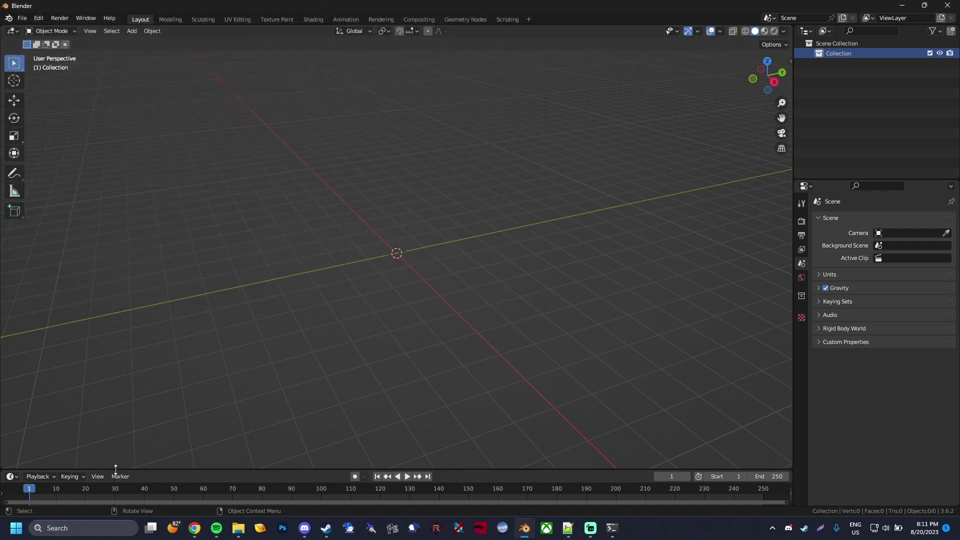
- Change the timeline area below the 3D viewport into an Asset Browser and enlarge it
{"action": "left_click_drag", "start_coordinate": [114, 471], "coordinate": [127, 417]}
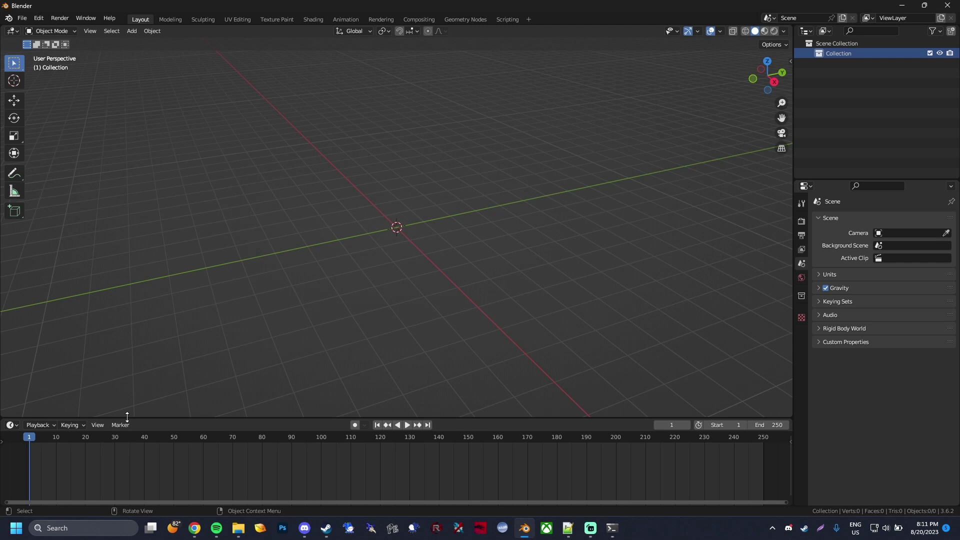
{"action": "left_click", "coordinate": [11, 425]}
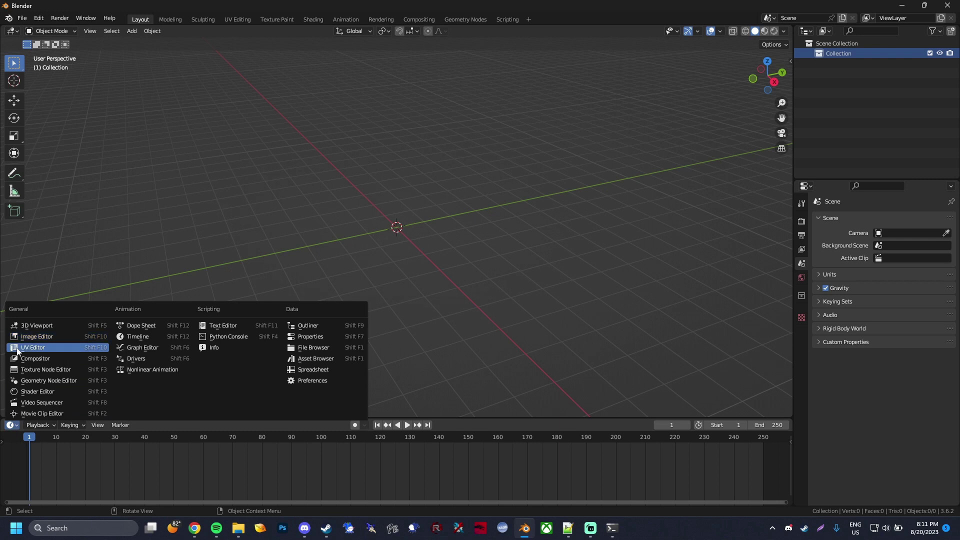
{"action": "left_click", "coordinate": [15, 426]}
{"action": "left_click", "coordinate": [16, 429]}
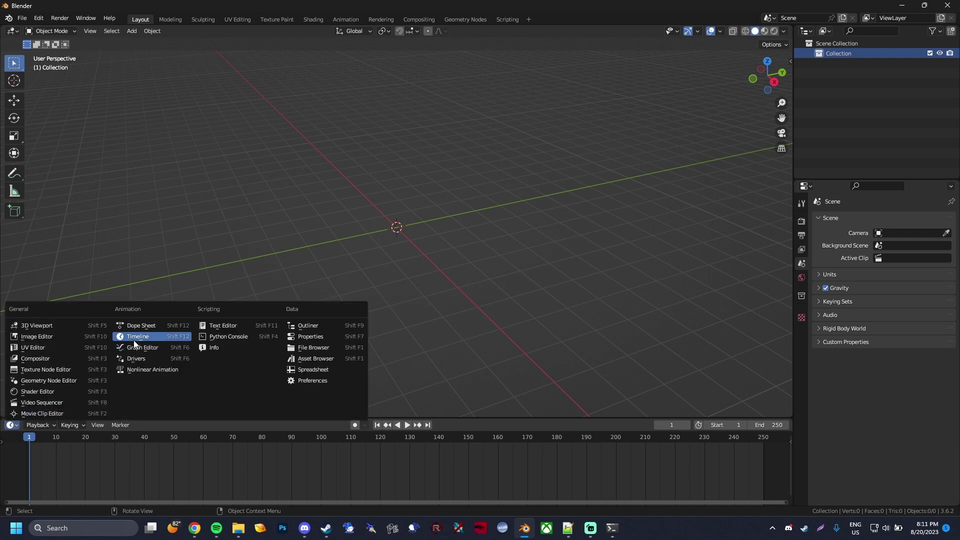
{"action": "left_click", "coordinate": [315, 359]}
{"action": "left_click_drag", "start_coordinate": [120, 417], "coordinate": [121, 318]}
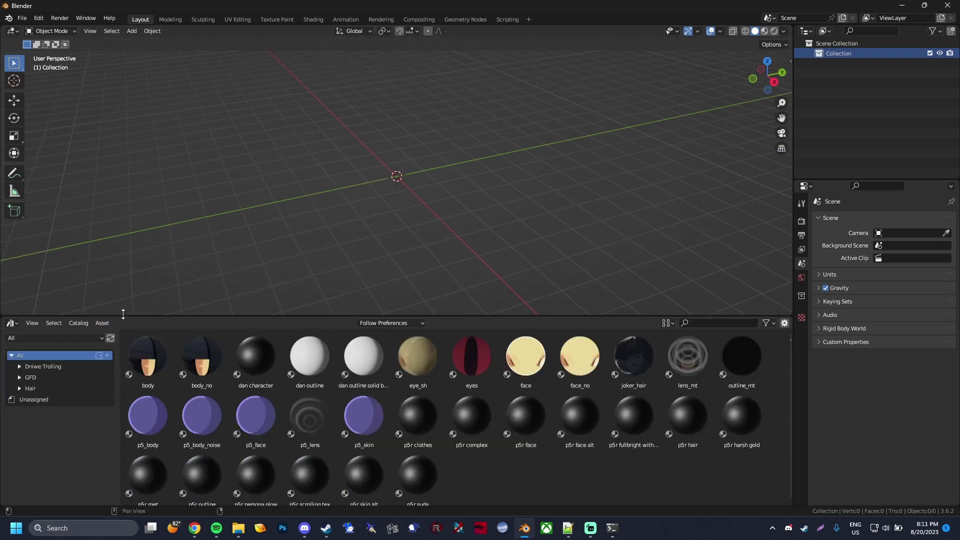
- Show the Model Importing library in the Asset Browser, expand its GFD catalog and select the P5R catalog
{"action": "left_click", "coordinate": [49, 340]}
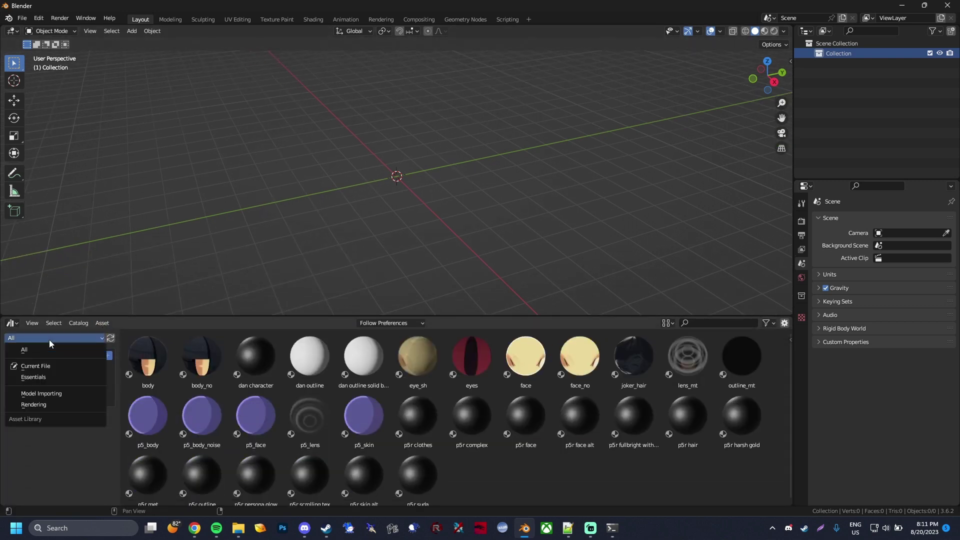
{"action": "left_click", "coordinate": [66, 394]}
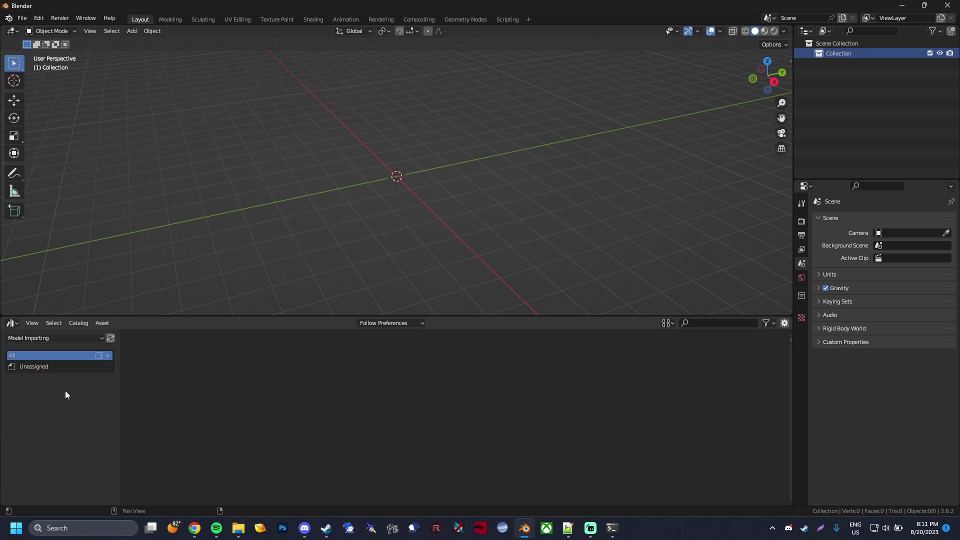
{"action": "left_click", "coordinate": [19, 367]}
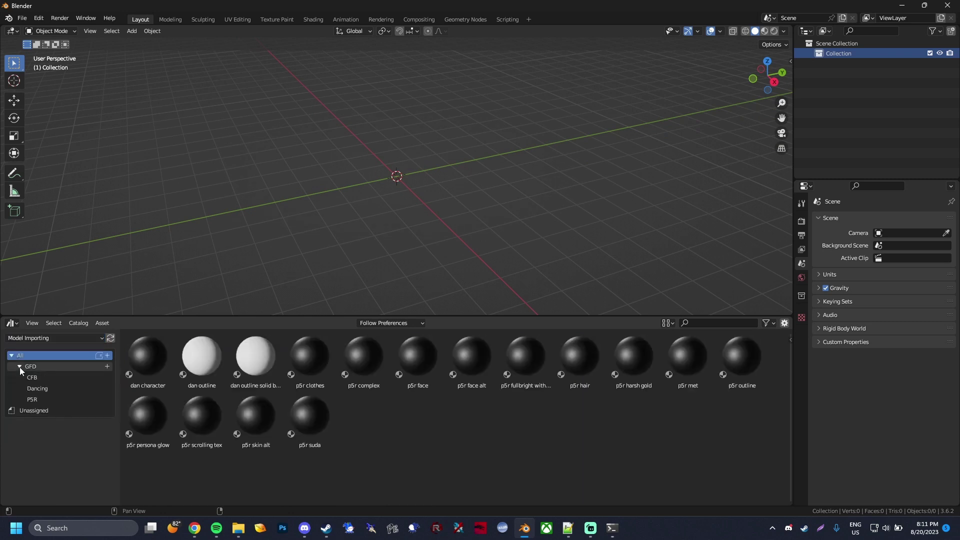
{"action": "left_click", "coordinate": [45, 398]}
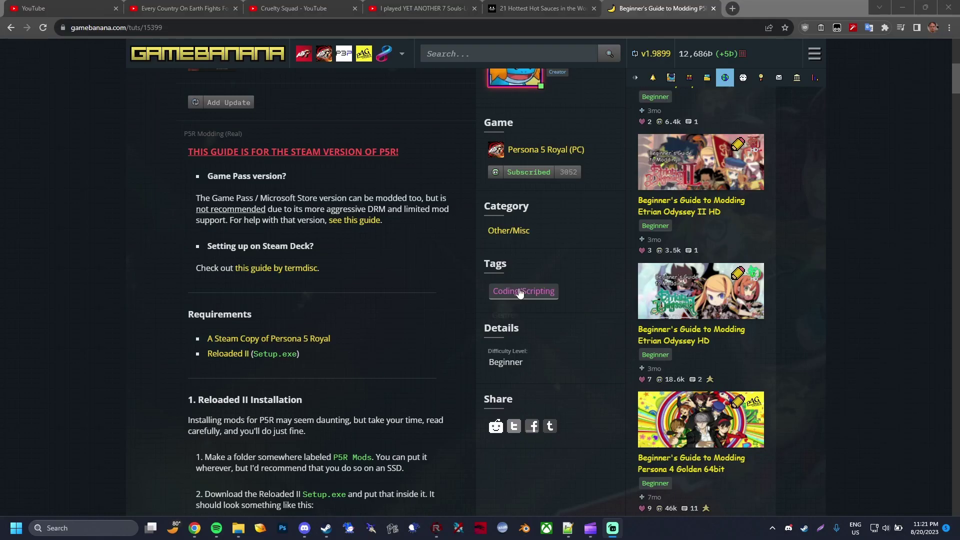
- Look through the GameBanana Beginner's Guide to Modding P5R for the section on extracting CPK files
{"action": "scroll", "coordinate": [515, 289], "scroll_direction": "down", "scroll_amount": 20}
{"action": "scroll", "coordinate": [515, 283], "scroll_direction": "down", "scroll_amount": 20}
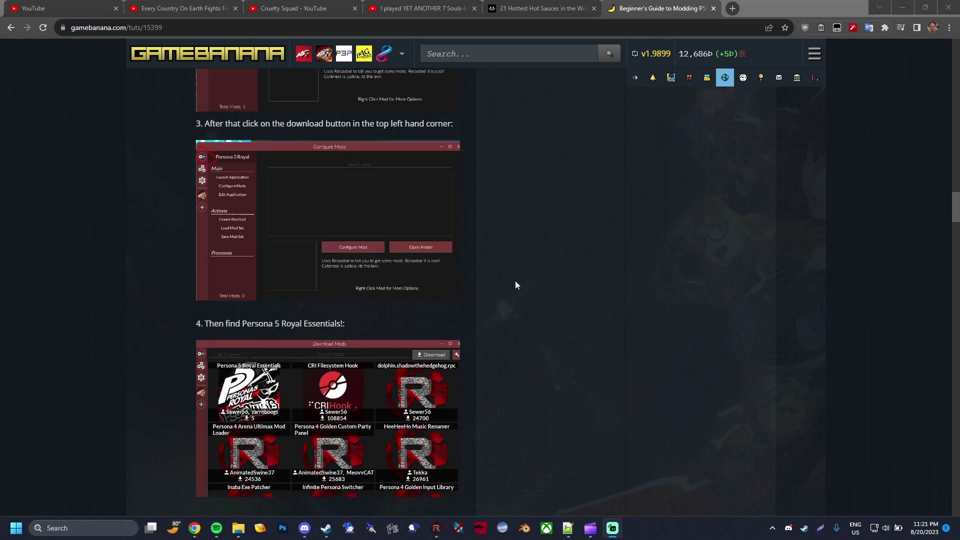
{"action": "scroll", "coordinate": [515, 283], "scroll_direction": "down", "scroll_amount": 5}
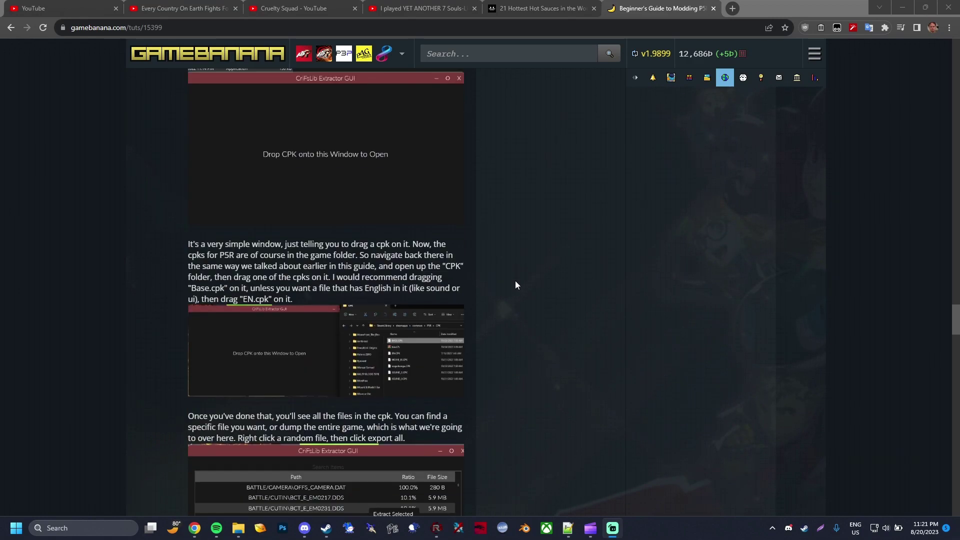
- Read the guide's instructions for opening a CPK in CriFsLib Extractor GUI and exporting all its files
{"action": "scroll", "coordinate": [516, 283], "scroll_direction": "up", "scroll_amount": 4}
{"action": "scroll", "coordinate": [303, 230], "scroll_direction": "down", "scroll_amount": 8}
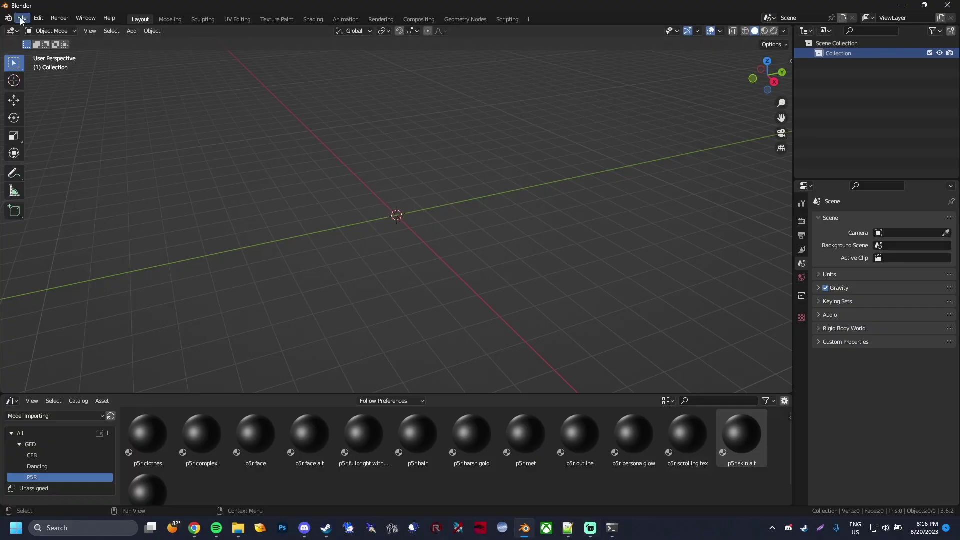
- Start importing a Persona 5 Royal GFS model (.GMD, .GFS) and go to the bookmarked character folder
{"action": "left_click", "coordinate": [22, 19]}
{"action": "mouse_move", "coordinate": [60, 156]}
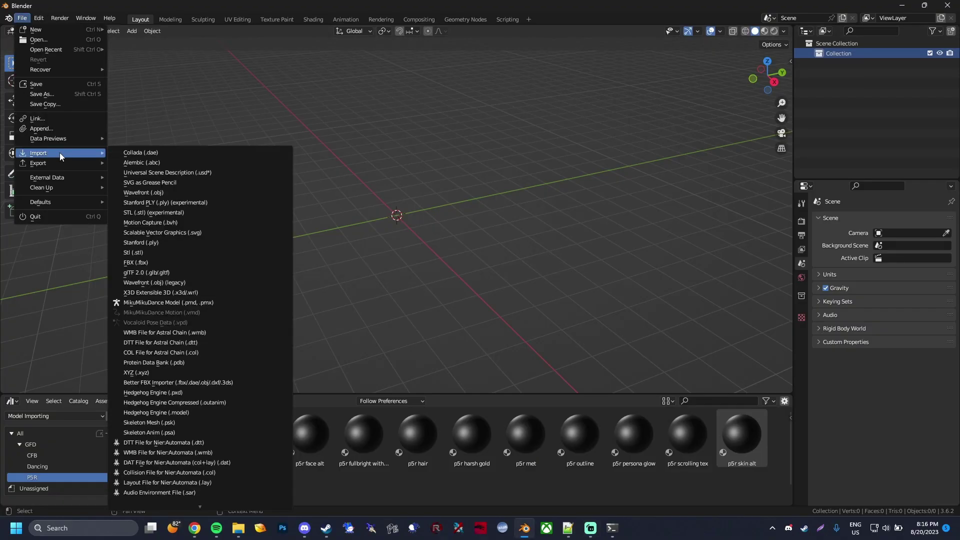
{"action": "scroll", "coordinate": [184, 485], "scroll_direction": "down", "scroll_amount": 10}
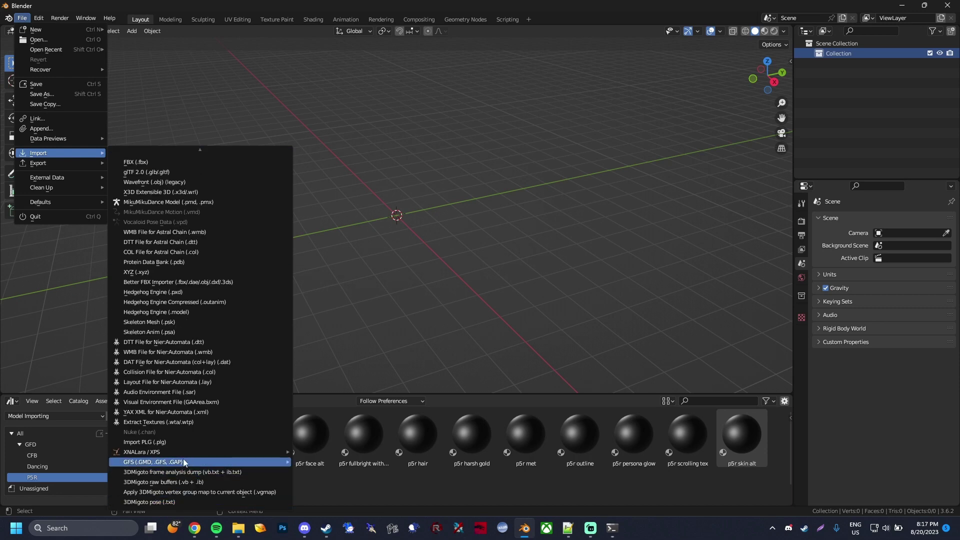
{"action": "mouse_move", "coordinate": [185, 463]}
{"action": "left_click", "coordinate": [315, 474]}
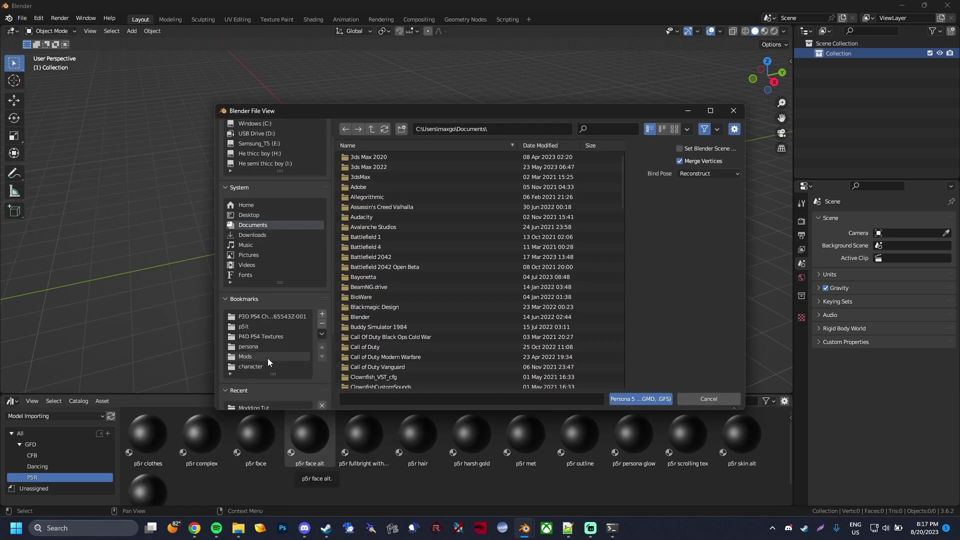
{"action": "left_click", "coordinate": [269, 367]}
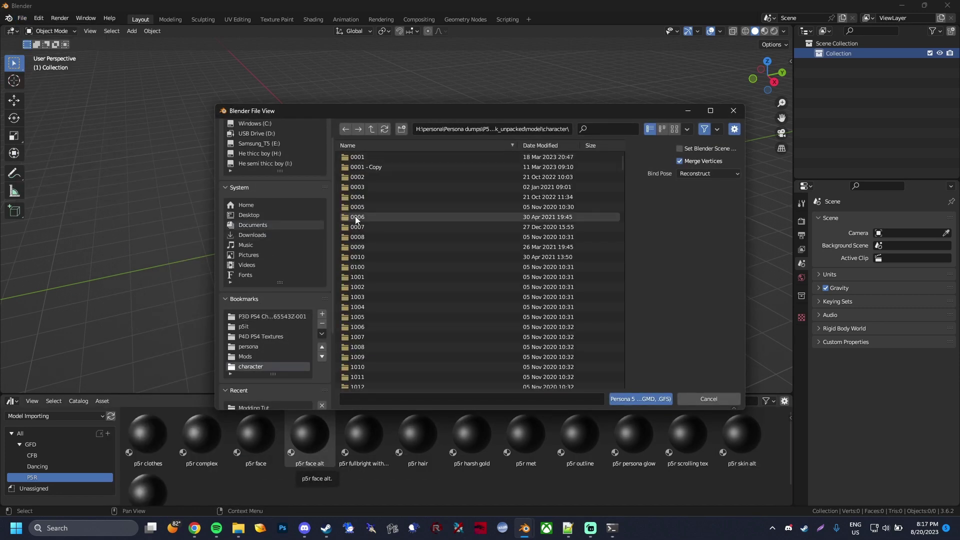
- Go up to the dataR.cpk_unpacked folder, browse down to model\character\0001, and look through its GMD files
{"action": "left_click", "coordinate": [371, 129]}
{"action": "left_click", "coordinate": [371, 129]}
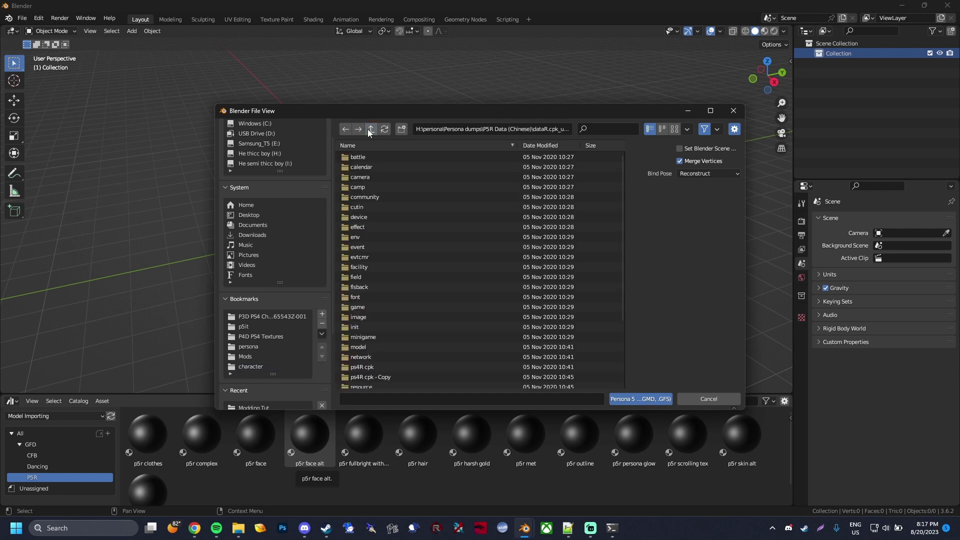
{"action": "scroll", "coordinate": [467, 185], "scroll_direction": "down", "scroll_amount": 2}
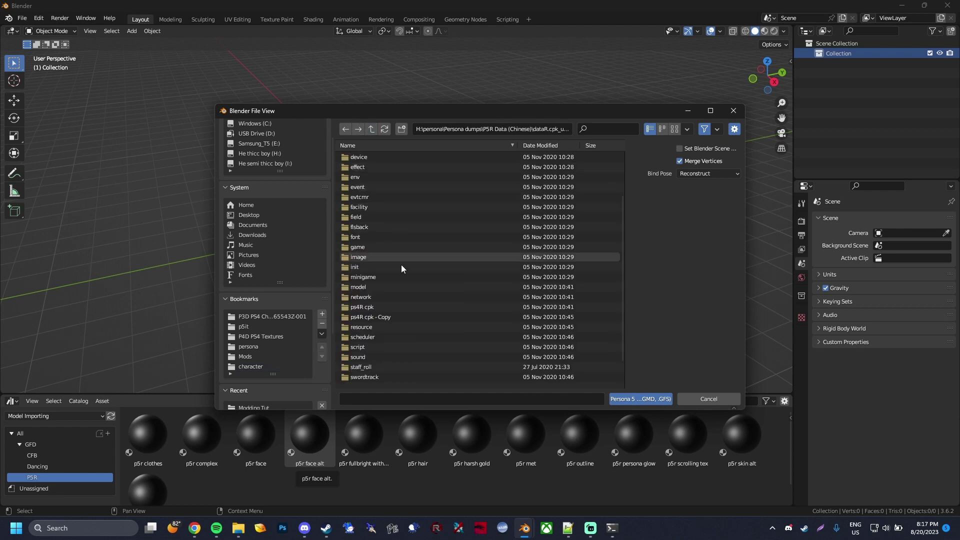
{"action": "left_click", "coordinate": [372, 286]}
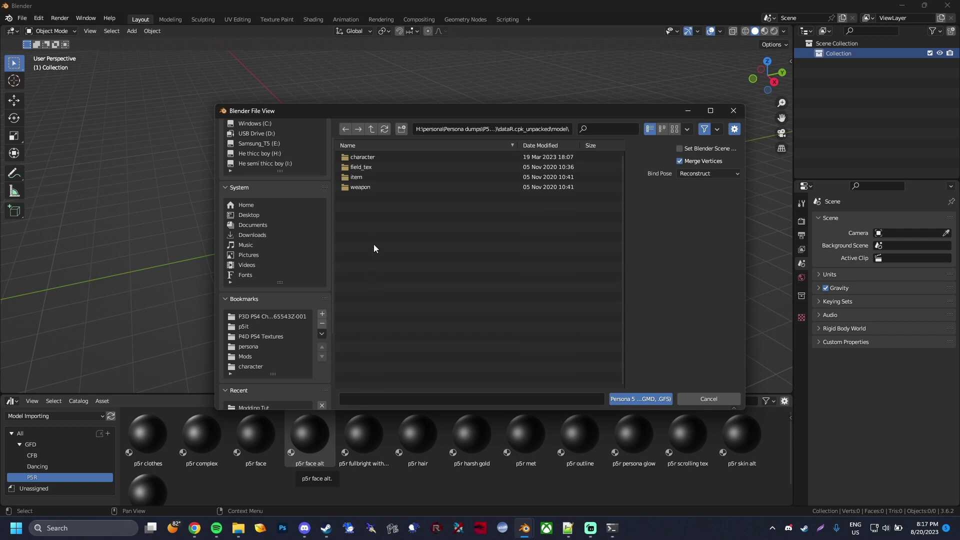
{"action": "left_click", "coordinate": [378, 158]}
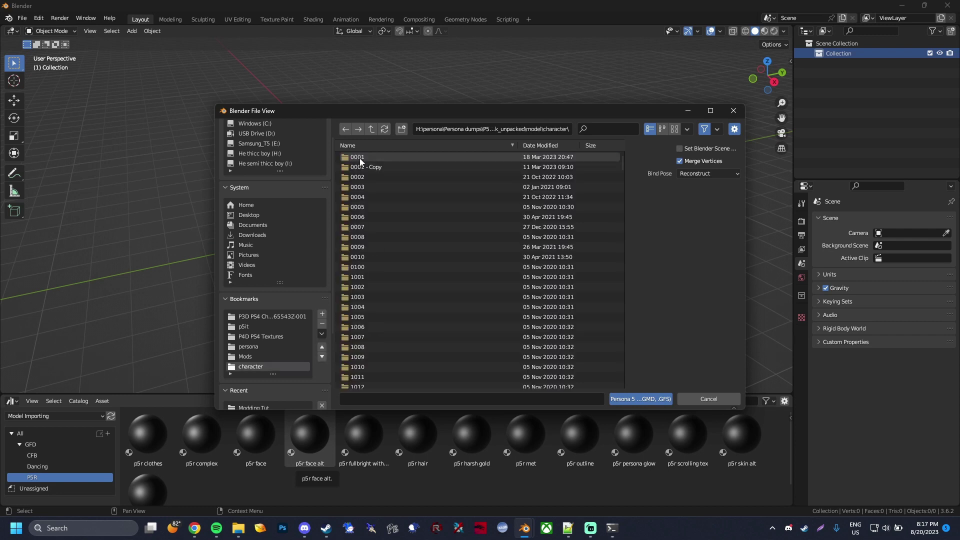
{"action": "left_click", "coordinate": [365, 158]}
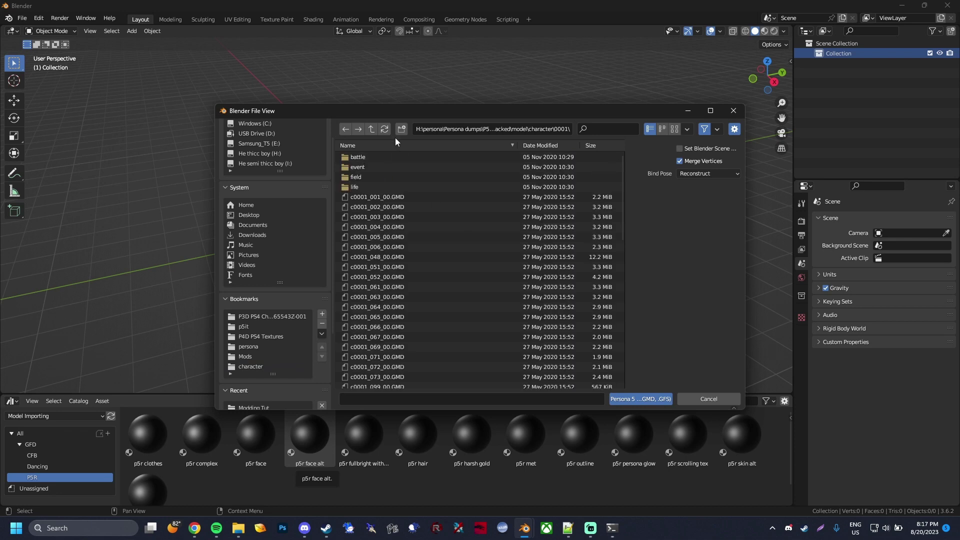
{"action": "scroll", "coordinate": [449, 206], "scroll_direction": "down", "scroll_amount": 5}
{"action": "scroll", "coordinate": [406, 224], "scroll_direction": "down", "scroll_amount": 7}
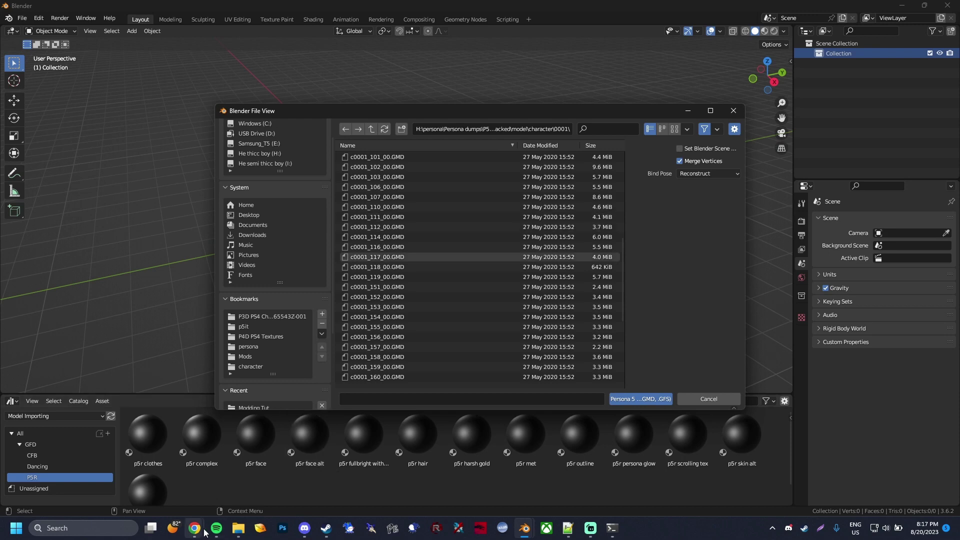
- Switch to Chrome and open the Amicitia Wiki's Persona 5 Royal model page for character 0001, the Protagonist
{"action": "mouse_move", "coordinate": [194, 528]}
{"action": "left_click", "coordinate": [257, 466]}
{"action": "scroll", "coordinate": [358, 272], "scroll_direction": "up", "scroll_amount": 6}
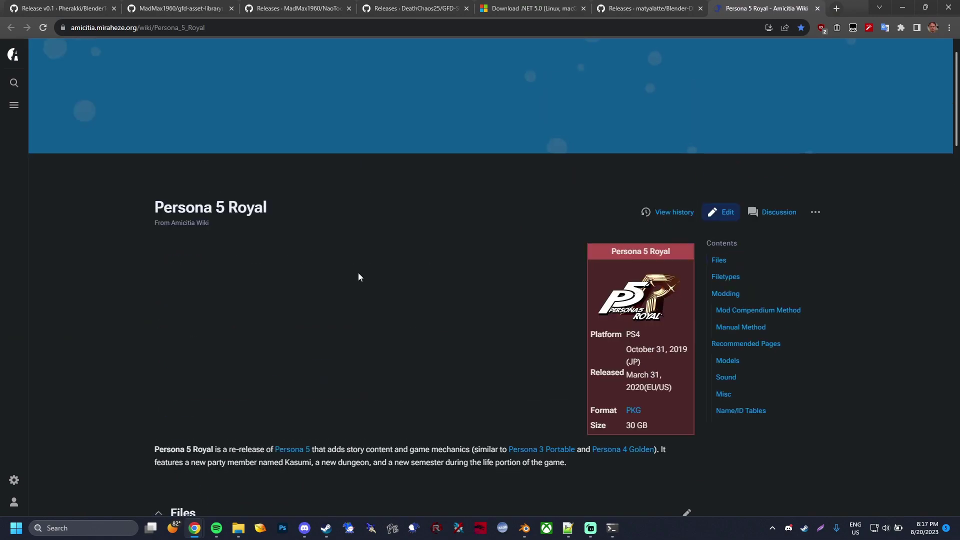
{"action": "scroll", "coordinate": [358, 272], "scroll_direction": "down", "scroll_amount": 13}
{"action": "scroll", "coordinate": [238, 270], "scroll_direction": "down", "scroll_amount": 15}
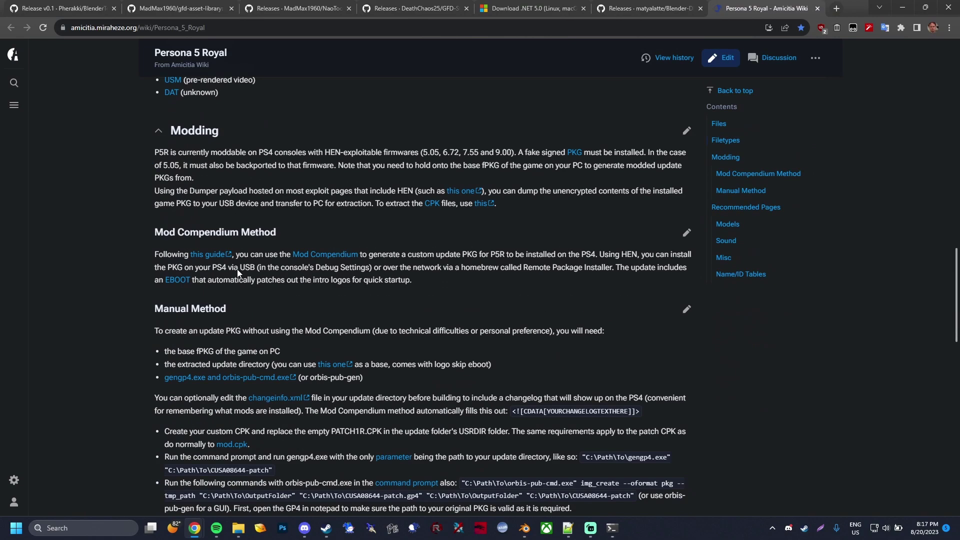
{"action": "left_click", "coordinate": [180, 238]}
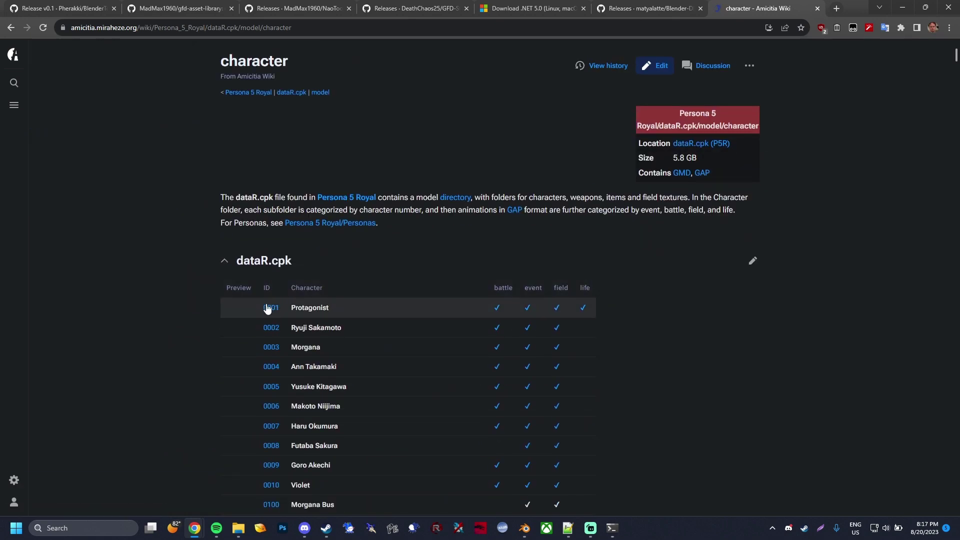
{"action": "left_click", "coordinate": [270, 307]}
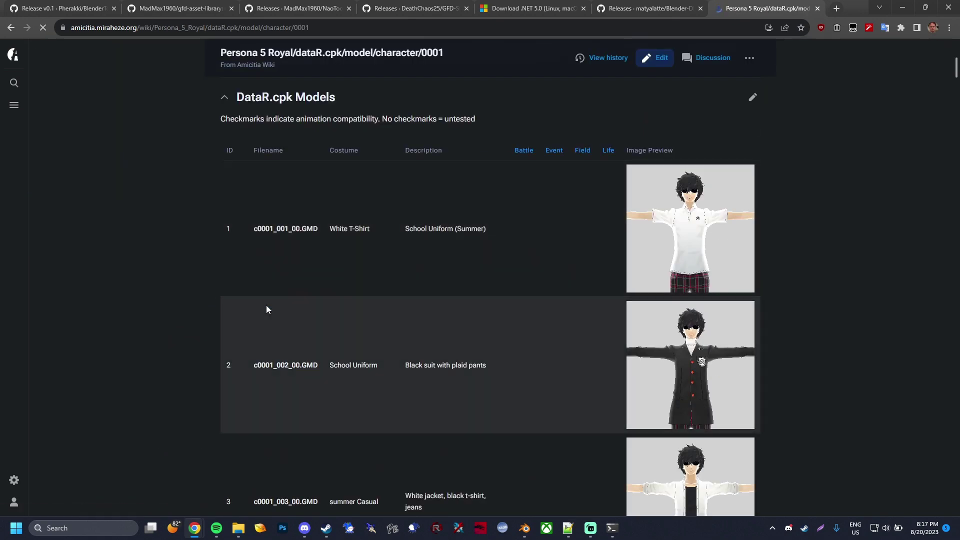
- Look through the wiki's table of character 0001 models for the file name of the Metaverse Winter Shujin Uniform
{"action": "scroll", "coordinate": [266, 305], "scroll_direction": "down", "scroll_amount": 6}
{"action": "scroll", "coordinate": [265, 304], "scroll_direction": "up", "scroll_amount": 4}
{"action": "left_click_drag", "start_coordinate": [254, 267], "coordinate": [361, 271]}
{"action": "left_click", "coordinate": [323, 271]}
{"action": "left_click", "coordinate": [361, 275]}
{"action": "left_click", "coordinate": [490, 262]}
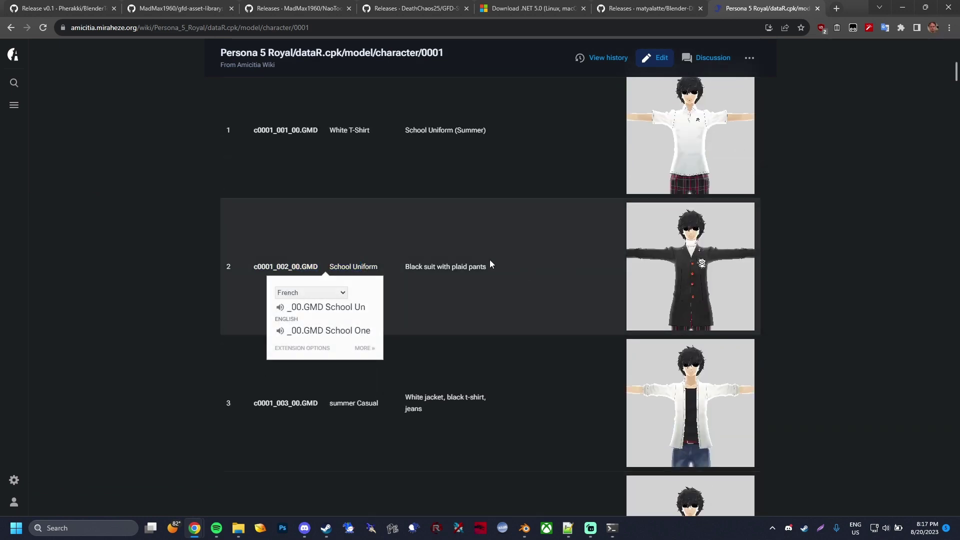
{"action": "scroll", "coordinate": [510, 283], "scroll_direction": "down", "scroll_amount": 1}
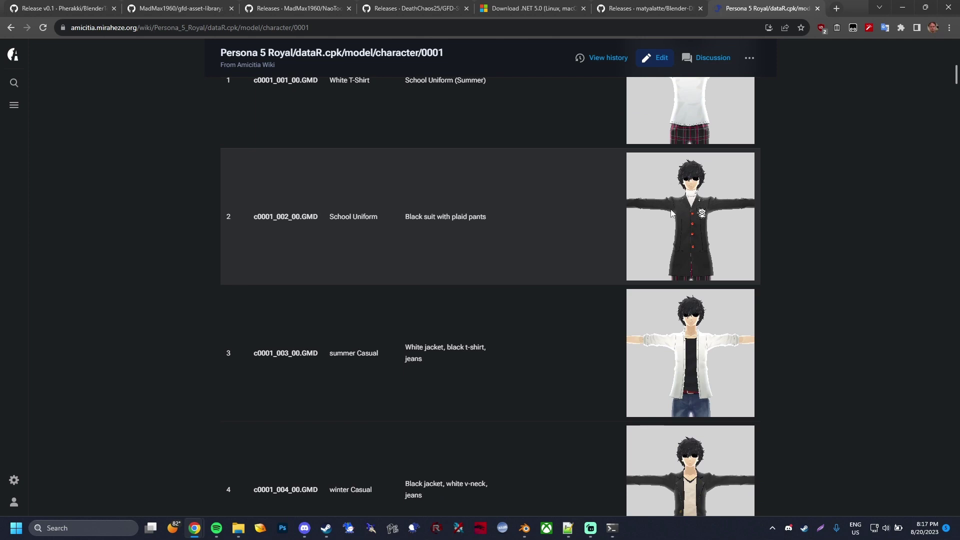
{"action": "scroll", "coordinate": [454, 219], "scroll_direction": "down", "scroll_amount": 20}
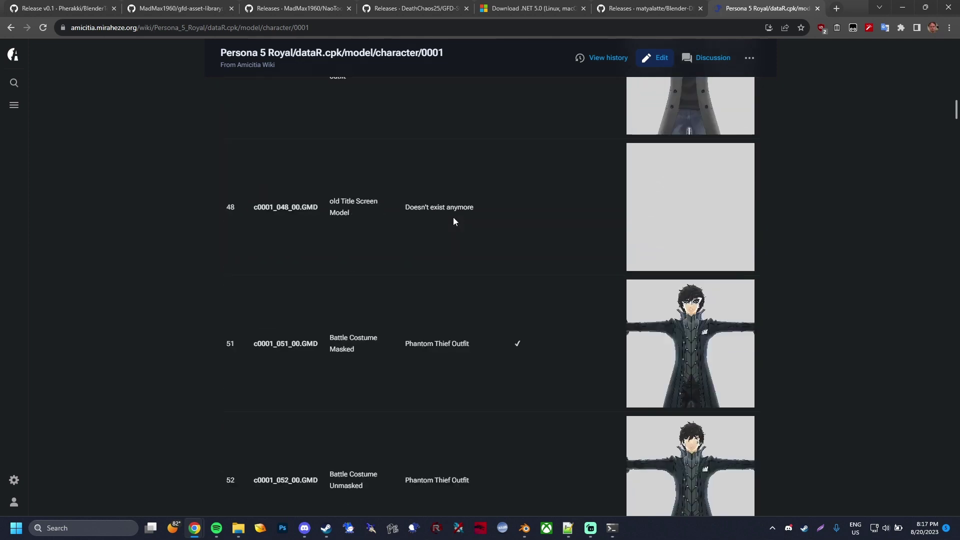
{"action": "scroll", "coordinate": [454, 221], "scroll_direction": "down", "scroll_amount": 20}
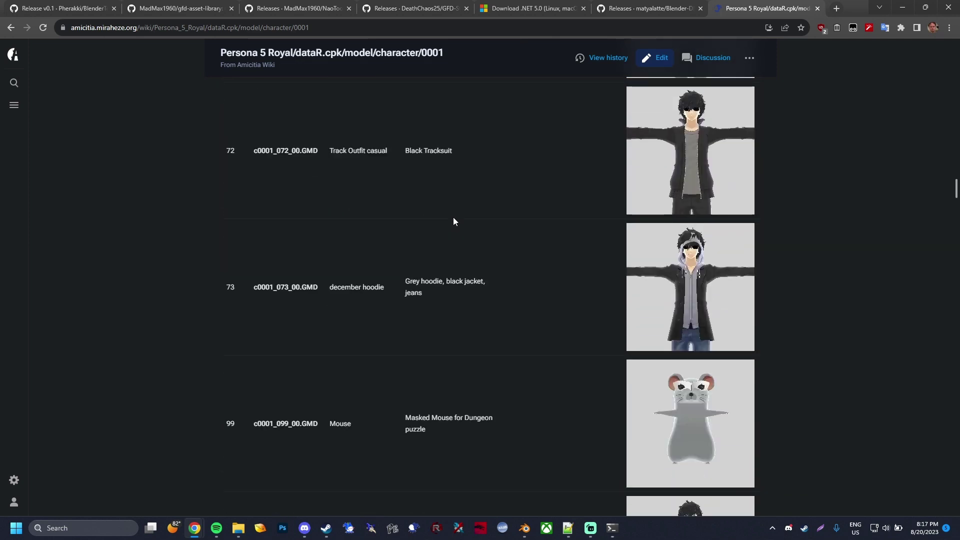
{"action": "scroll", "coordinate": [454, 221], "scroll_direction": "down", "scroll_amount": 5}
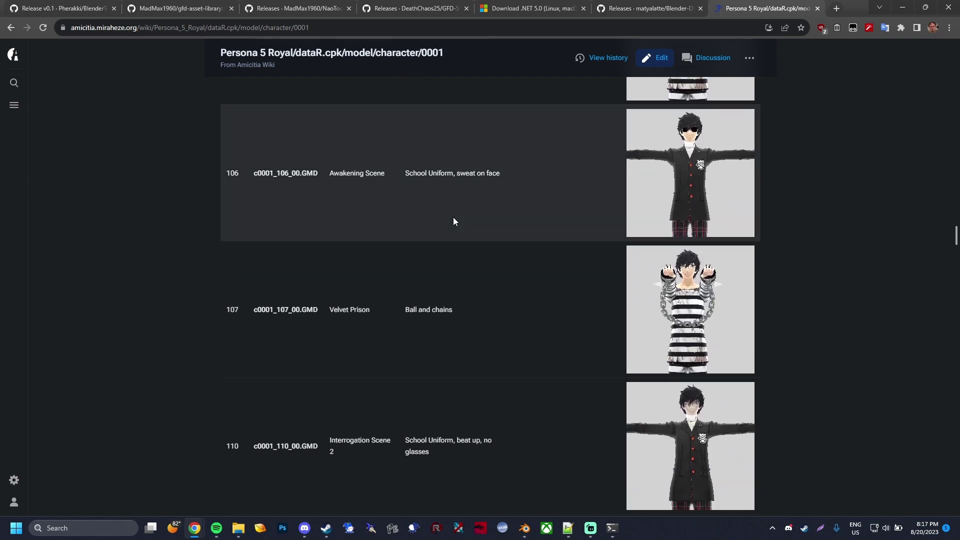
{"action": "scroll", "coordinate": [516, 218], "scroll_direction": "up", "scroll_amount": 4}
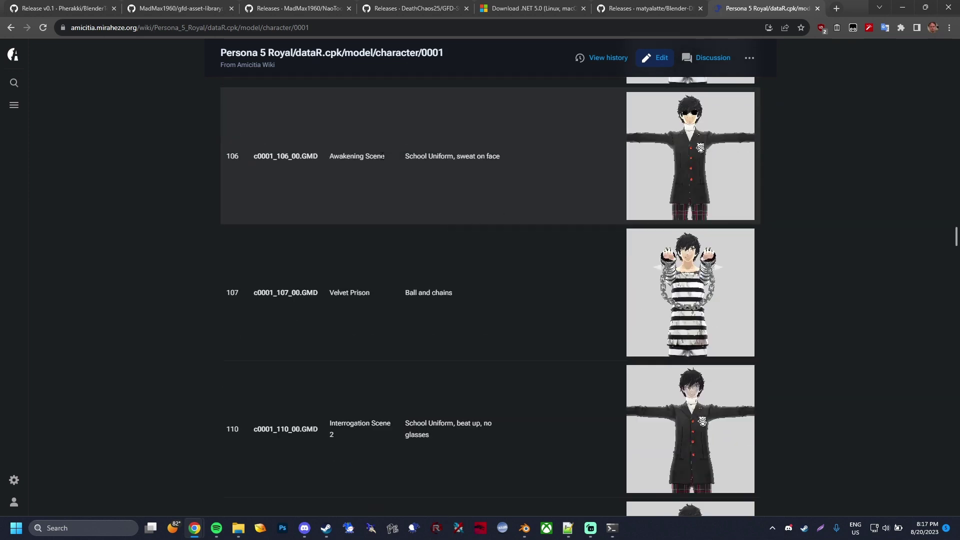
{"action": "scroll", "coordinate": [419, 205], "scroll_direction": "down", "scroll_amount": 20}
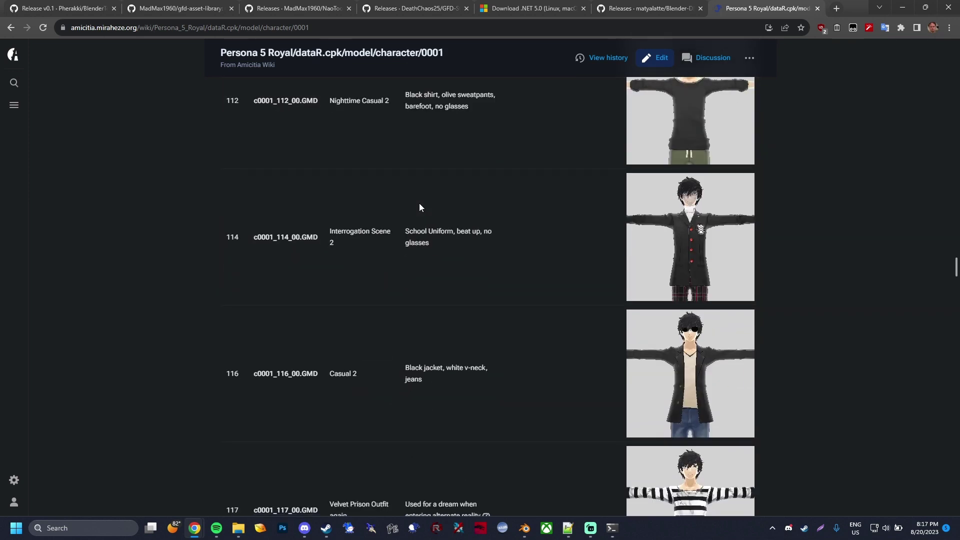
{"action": "scroll", "coordinate": [331, 270], "scroll_direction": "down", "scroll_amount": 3}
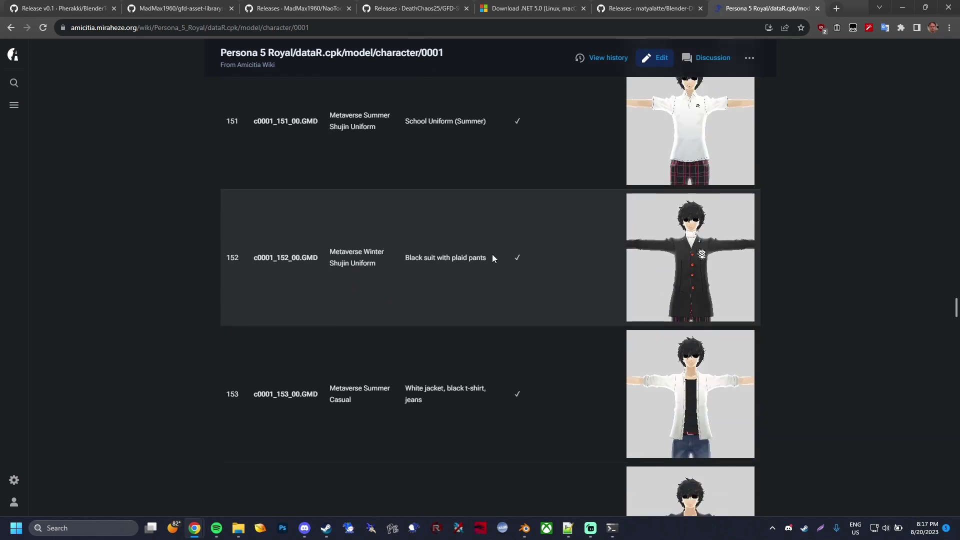
{"action": "left_click_drag", "start_coordinate": [332, 249], "coordinate": [380, 260]}
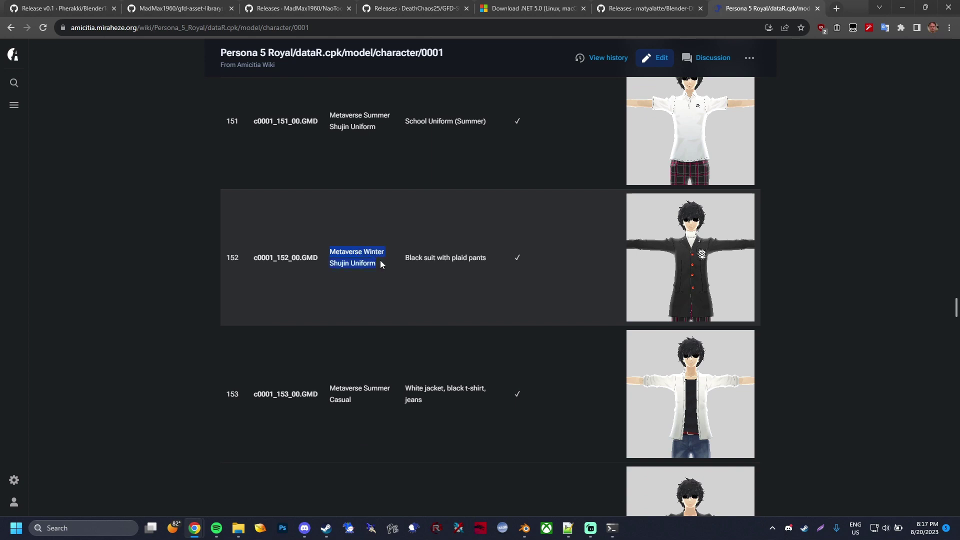
{"action": "left_click", "coordinate": [380, 260]}
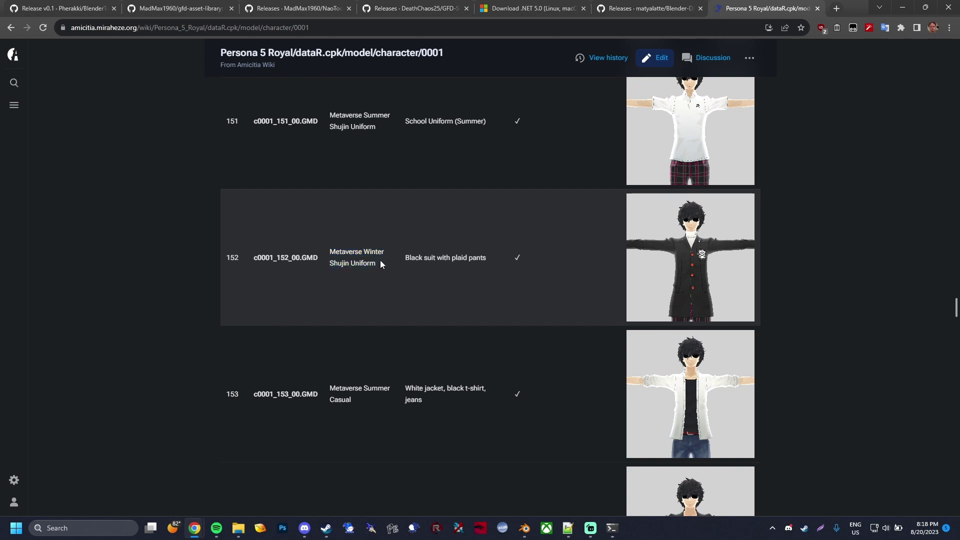
- Switch back to Blender and import the model c0001_152_00.GMD from the 0001 folder
{"action": "mouse_move", "coordinate": [524, 528]}
{"action": "left_click", "coordinate": [577, 494]}
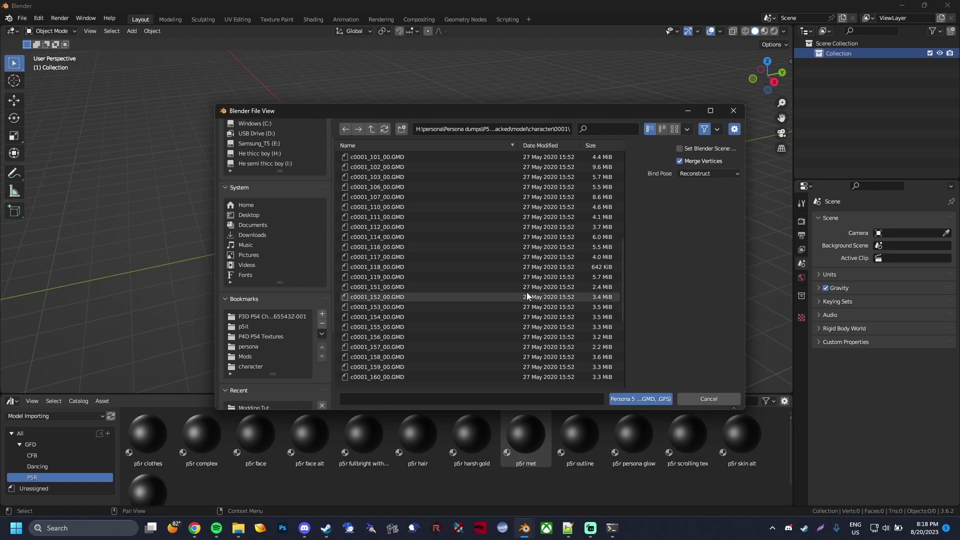
{"action": "left_click", "coordinate": [415, 298]}
{"action": "double_click", "coordinate": [422, 299]}
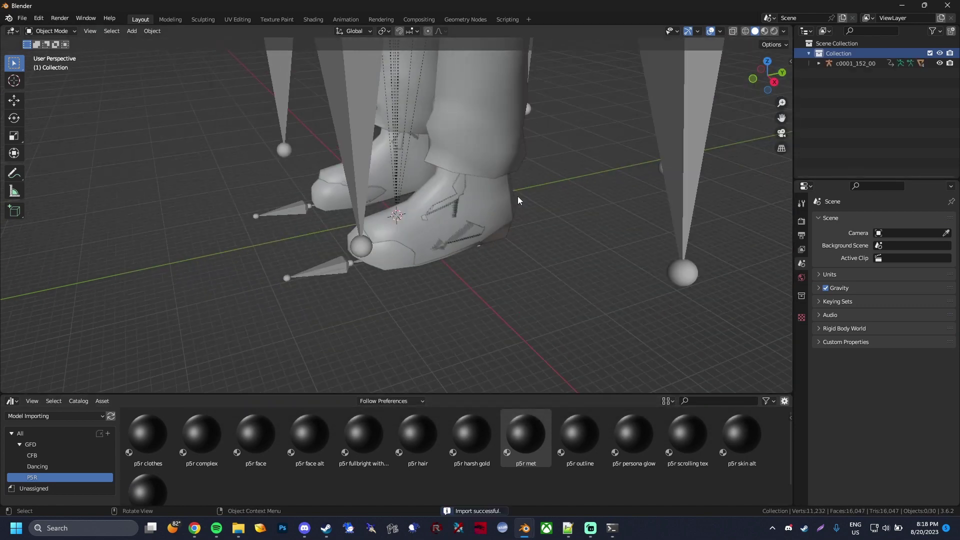
- Hide the imported c0001_152_00 armature in the viewport so only the character's meshes show
{"action": "middle_click_drag", "start_coordinate": [514, 197], "coordinate": [630, 207]}
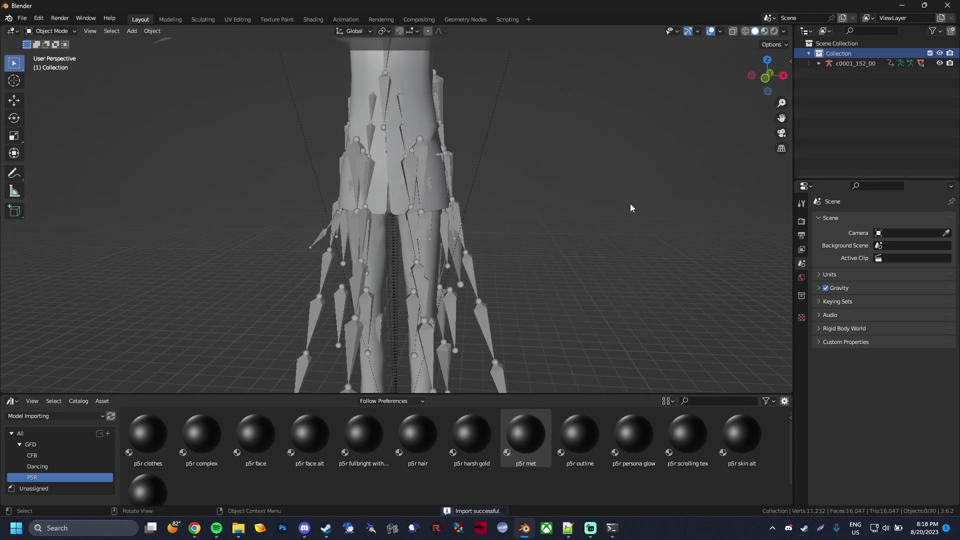
{"action": "scroll", "coordinate": [640, 180], "scroll_direction": "down", "scroll_amount": 4}
{"action": "left_click", "coordinate": [940, 63]}
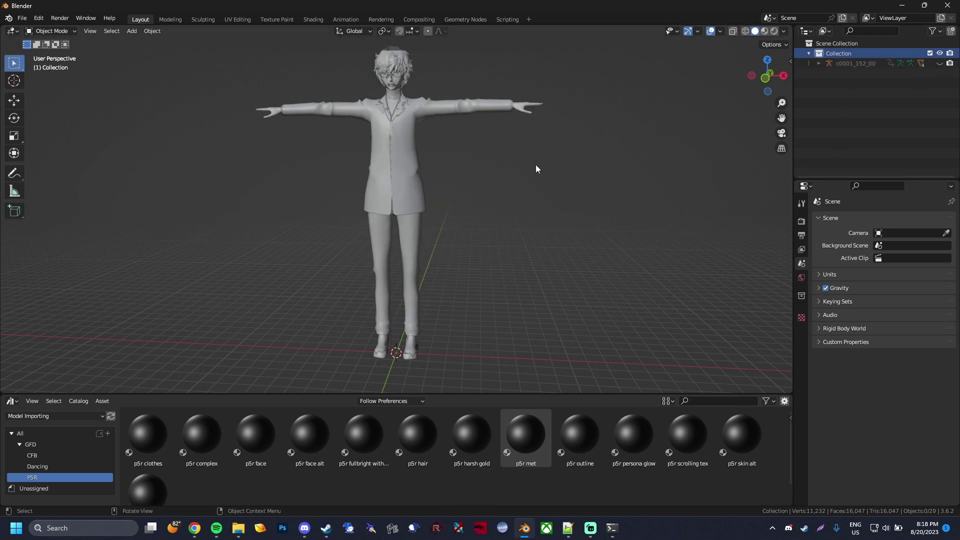
{"action": "middle_click_drag", "start_coordinate": [536, 164], "coordinate": [510, 136]}
{"action": "scroll", "coordinate": [542, 167], "scroll_direction": "up", "scroll_amount": 5}
{"action": "scroll", "coordinate": [510, 136], "scroll_direction": "down", "scroll_amount": 3}
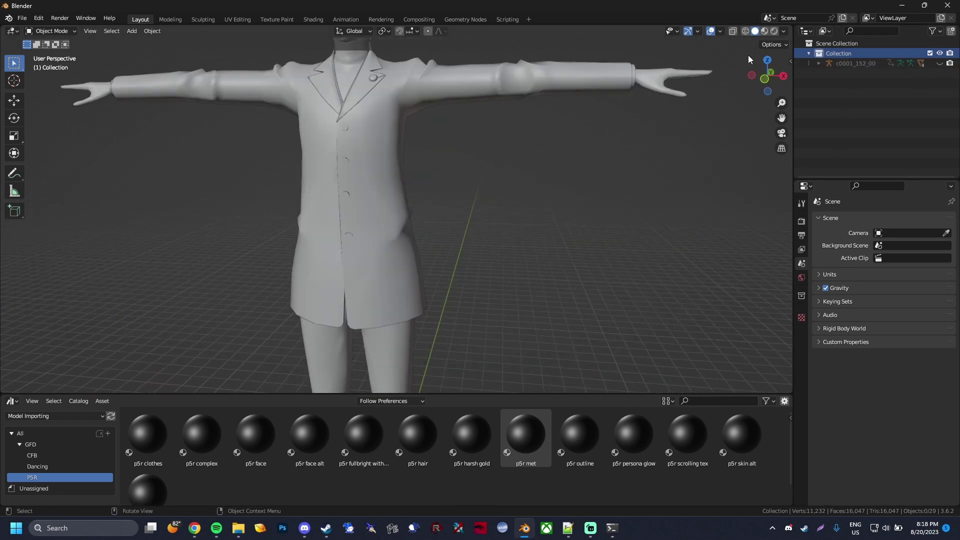
- Set the viewport's solid shading to Texture color with Flat lighting and check the character's upper body
{"action": "left_click", "coordinate": [785, 32]}
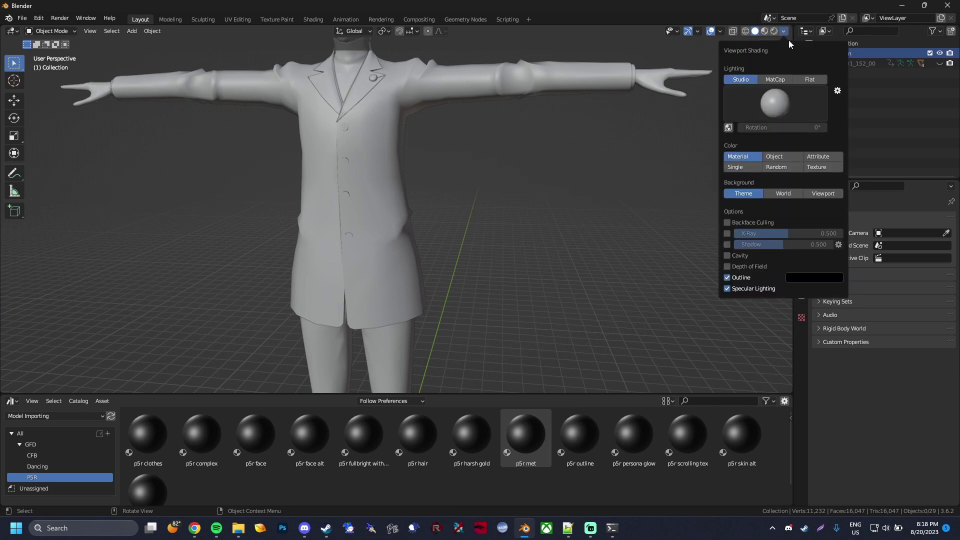
{"action": "left_click", "coordinate": [828, 166]}
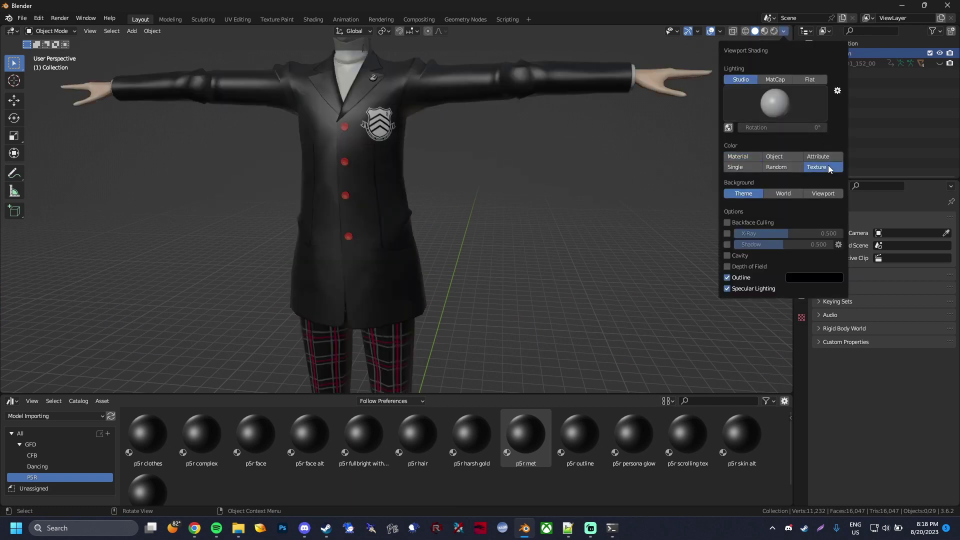
{"action": "left_click", "coordinate": [801, 78]}
{"action": "scroll", "coordinate": [455, 253], "scroll_direction": "down", "scroll_amount": 6}
{"action": "middle_click_drag", "start_coordinate": [455, 253], "coordinate": [491, 338]}
{"action": "scroll", "coordinate": [480, 247], "scroll_direction": "up", "scroll_amount": 5}
{"action": "scroll", "coordinate": [485, 316], "scroll_direction": "down", "scroll_amount": 3}
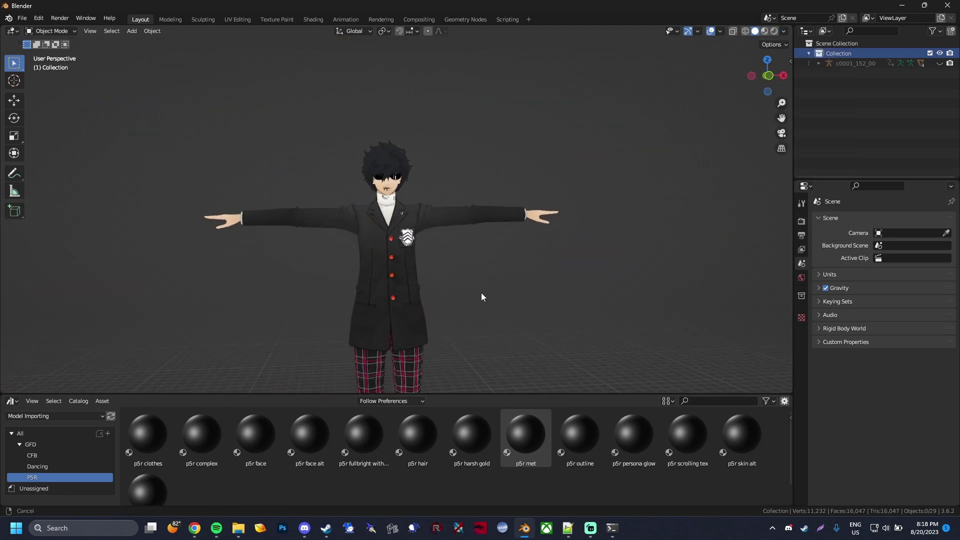
{"action": "middle_click_drag", "start_coordinate": [483, 296], "coordinate": [483, 292], "text": "shift"}
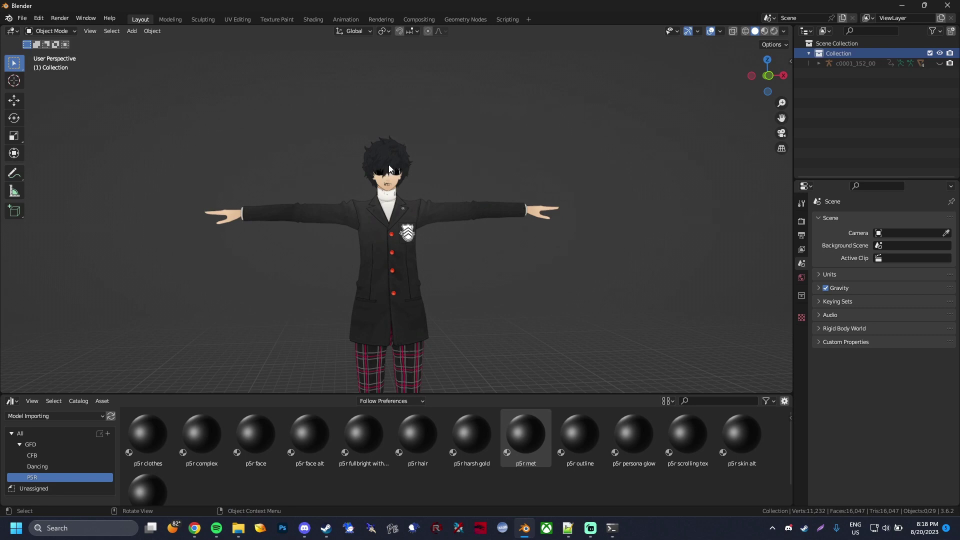
- Set the viewport's Clip Start to 1 m and check the first character's upper body and face
{"action": "key", "text": "n"}
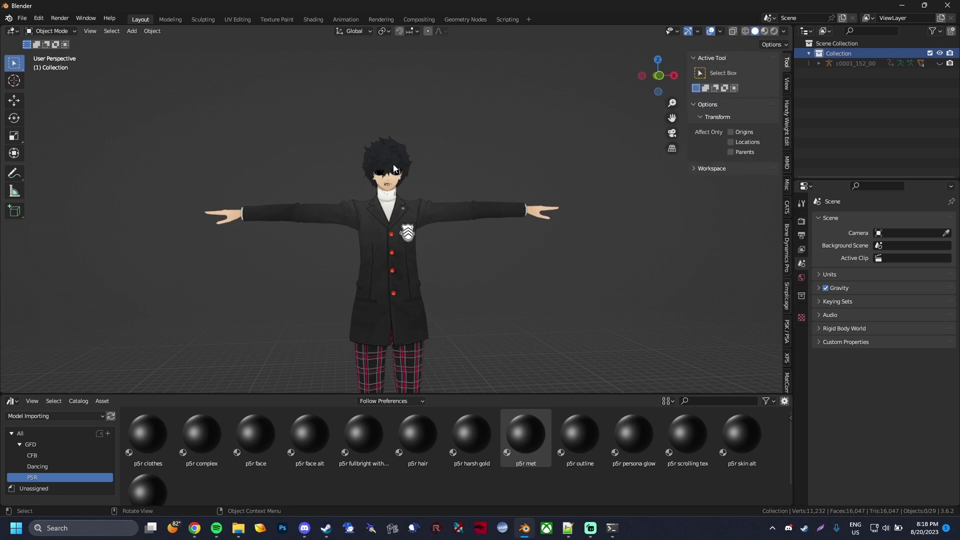
{"action": "left_click", "coordinate": [786, 83]}
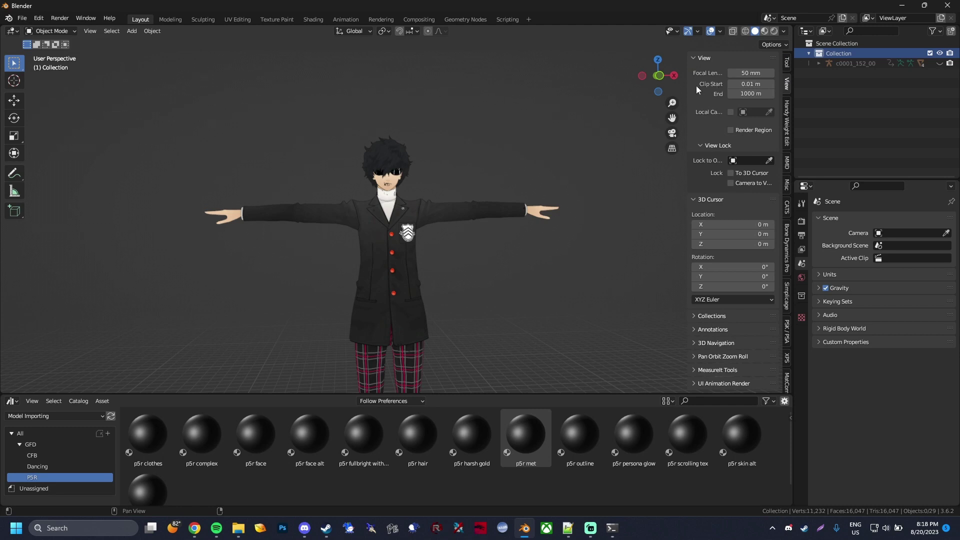
{"action": "left_click", "coordinate": [750, 84]}
{"action": "type", "text": "1"}
{"action": "key", "text": "Return"}
{"action": "scroll", "coordinate": [437, 229], "scroll_direction": "up", "scroll_amount": 5}
{"action": "scroll", "coordinate": [436, 229], "scroll_direction": "down", "scroll_amount": 2}
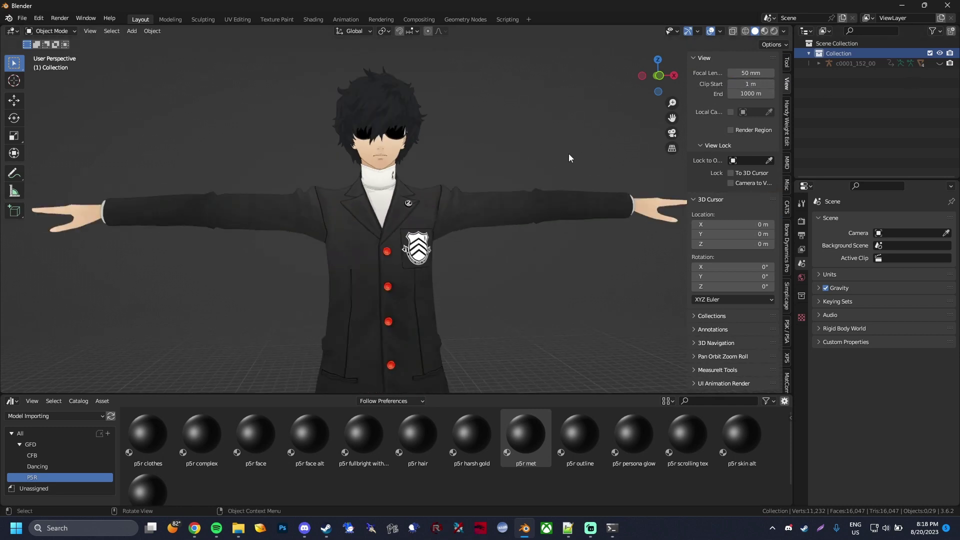
{"action": "key", "text": "n"}
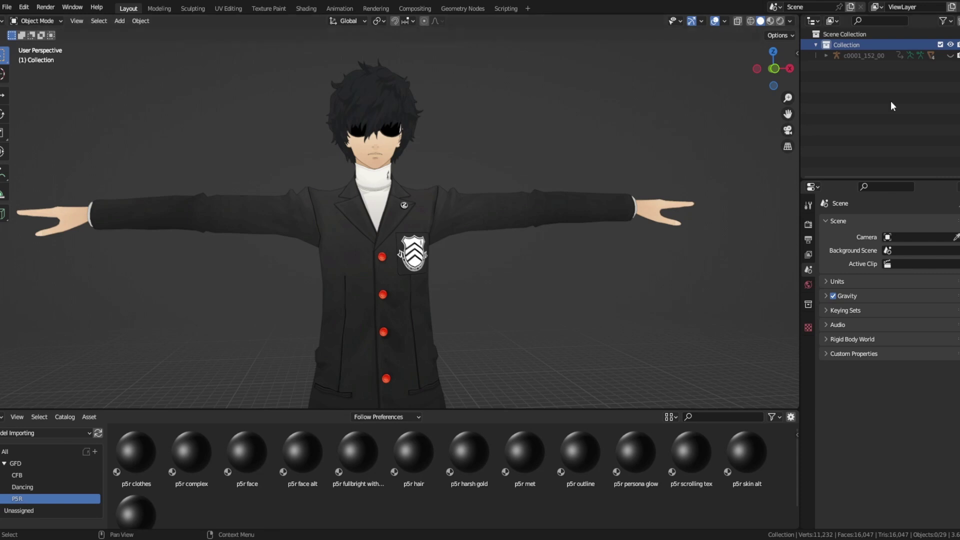
- Examine the chibi c0003_051_00 model and its armature from several angles beside the first character
{"action": "scroll", "coordinate": [445, 192], "scroll_direction": "down", "scroll_amount": 8}
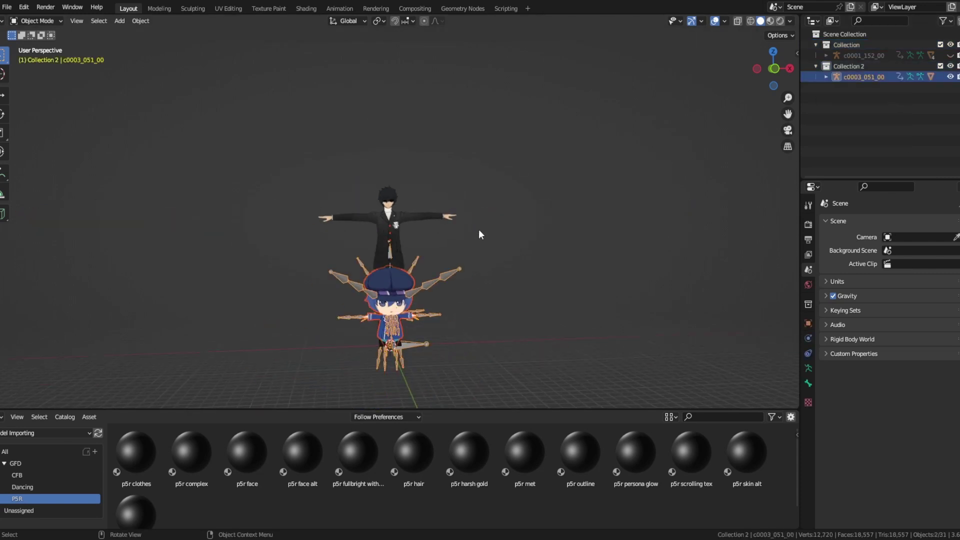
{"action": "scroll", "coordinate": [478, 233], "scroll_direction": "up", "scroll_amount": 5}
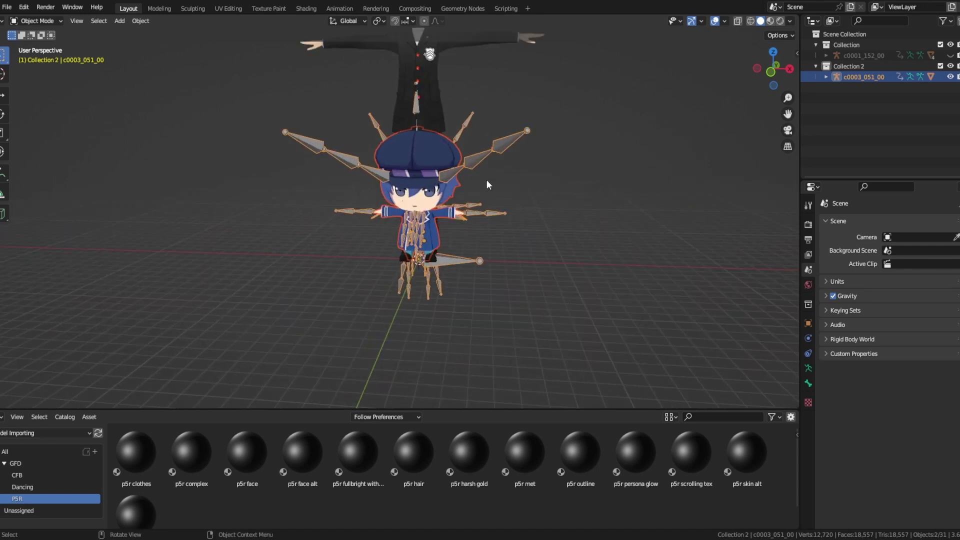
{"action": "middle_click_drag", "start_coordinate": [487, 179], "coordinate": [542, 167]}
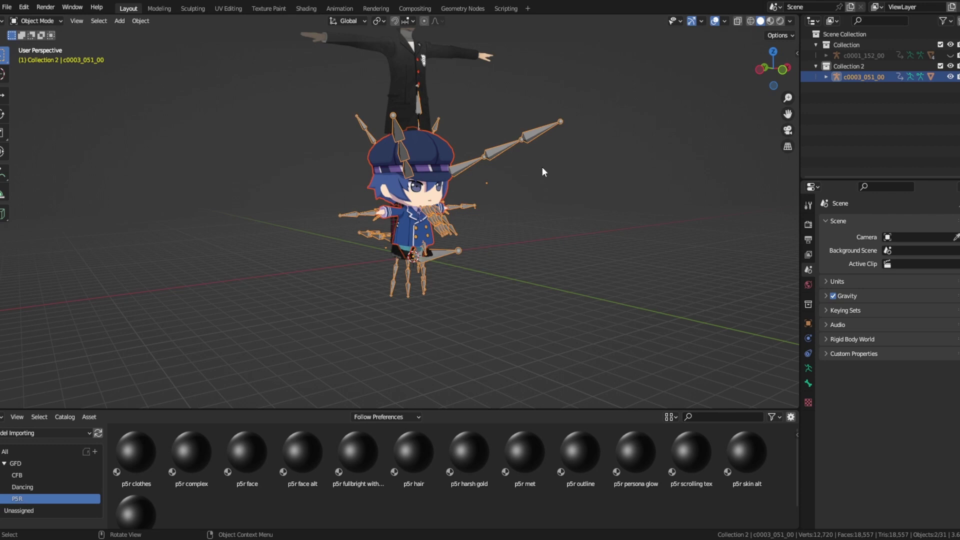
{"action": "scroll", "coordinate": [511, 167], "scroll_direction": "down", "scroll_amount": 2}
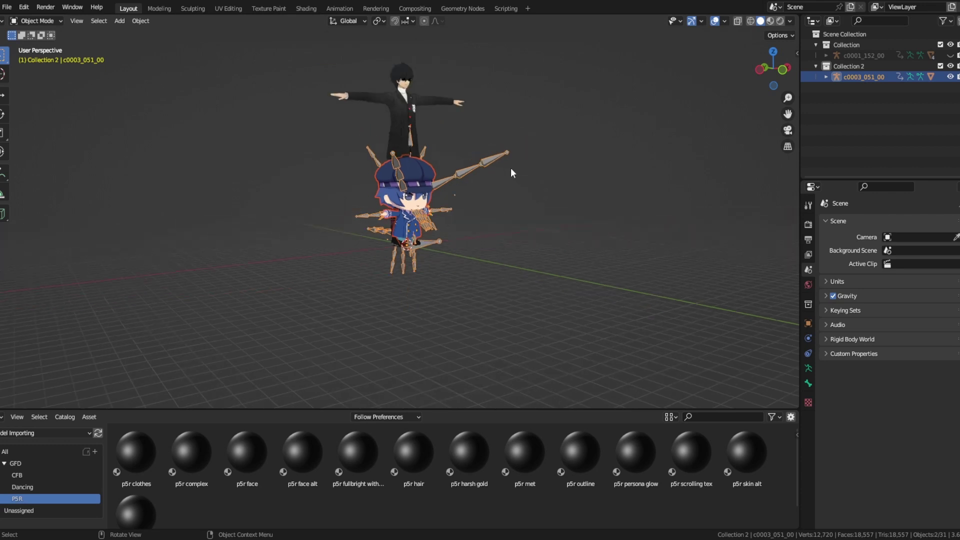
{"action": "left_click", "coordinate": [515, 167]}
{"action": "middle_click_drag", "start_coordinate": [572, 168], "coordinate": [546, 174]}
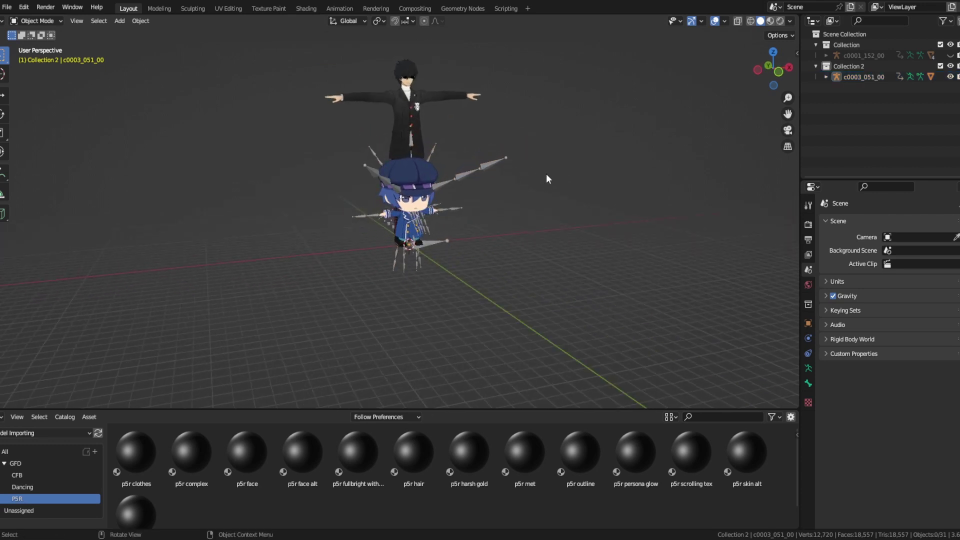
{"action": "middle_click_drag", "start_coordinate": [637, 145], "coordinate": [628, 174], "text": "shift"}
{"action": "scroll", "coordinate": [643, 194], "scroll_direction": "up", "scroll_amount": 3}
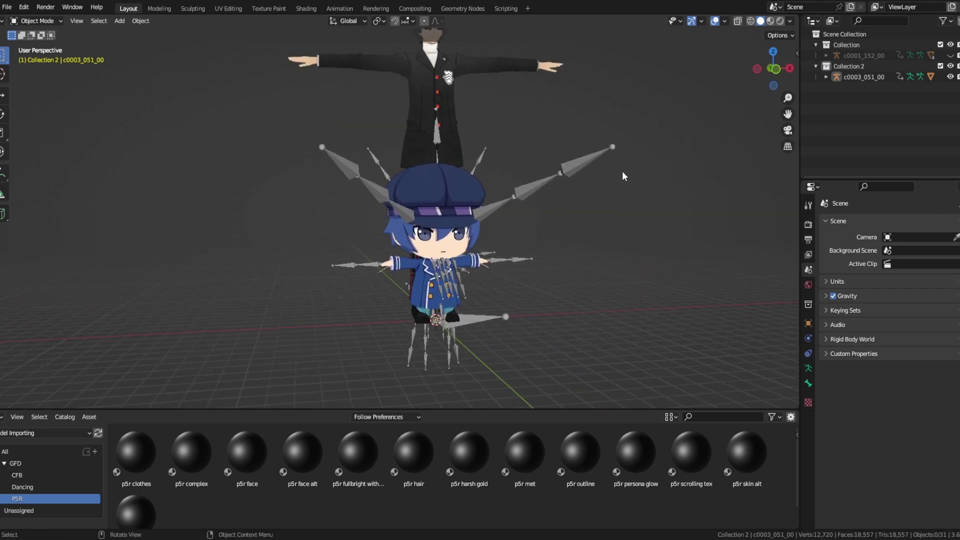
- Hide the first character's collection in the viewport and put the c0003_051_00 armature in Pose Mode
{"action": "left_click", "coordinate": [950, 45]}
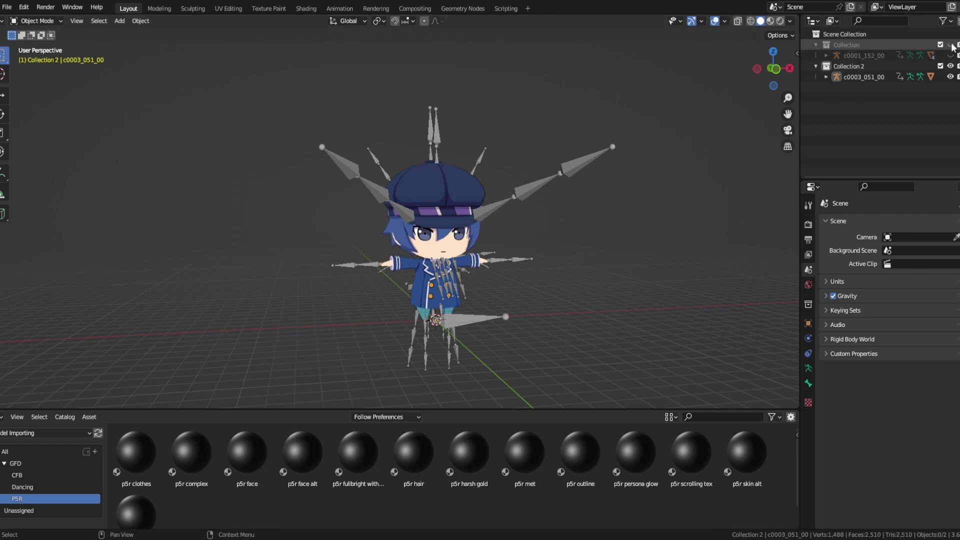
{"action": "left_click", "coordinate": [856, 77]}
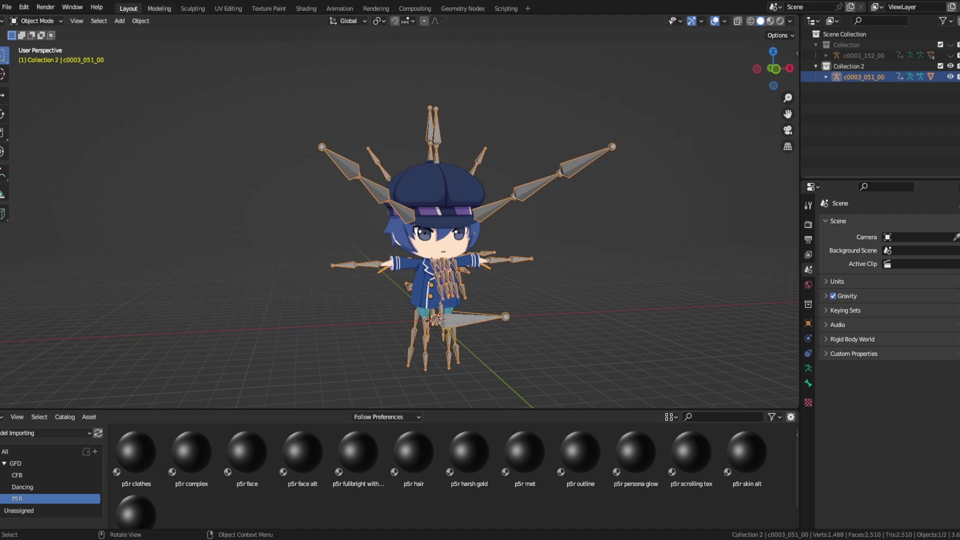
{"action": "left_click", "coordinate": [33, 21]}
{"action": "left_click", "coordinate": [35, 56]}
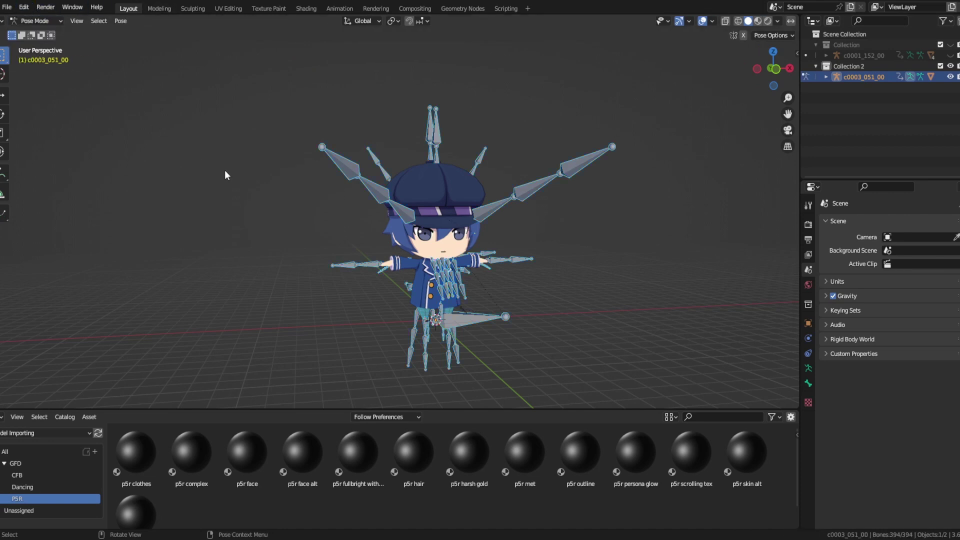
{"action": "middle_click_drag", "start_coordinate": [298, 237], "coordinate": [350, 236]}
{"action": "scroll", "coordinate": [350, 237], "scroll_direction": "up", "scroll_amount": 3}
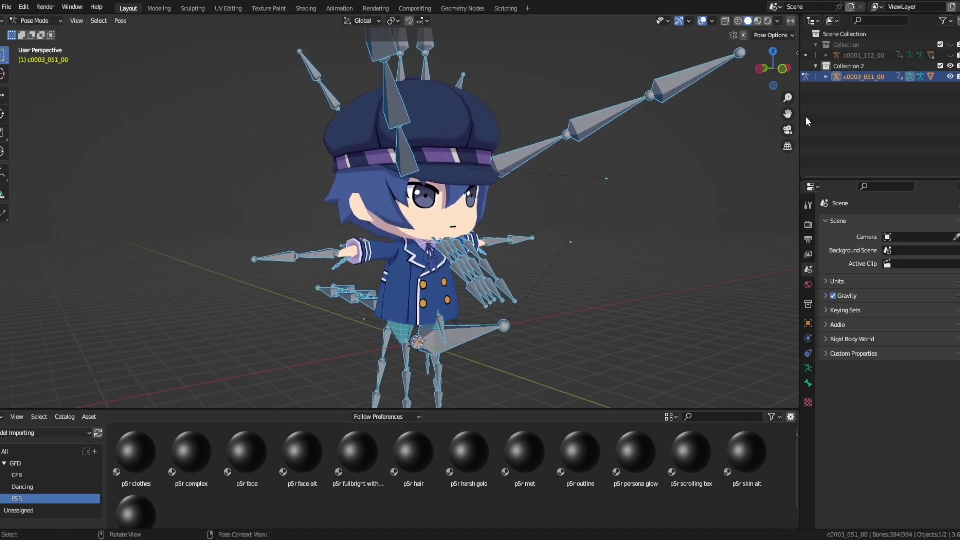
- Expand the c0003_051_00 pose bone hierarchy from root through rot to Bip01
{"action": "left_click", "coordinate": [826, 77]}
{"action": "left_click", "coordinate": [836, 99]}
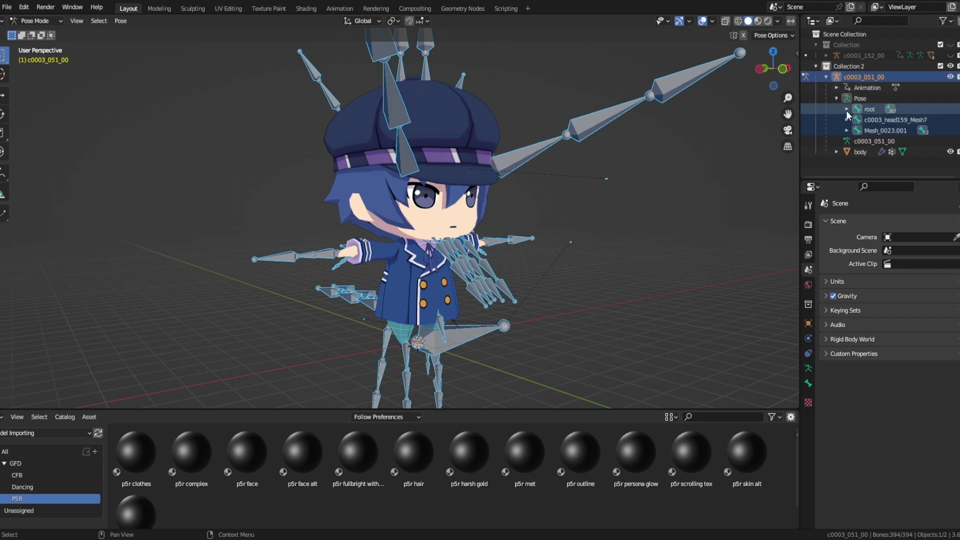
{"action": "left_click", "coordinate": [847, 109]}
{"action": "scroll", "coordinate": [857, 128], "scroll_direction": "down", "scroll_amount": 2}
{"action": "left_click", "coordinate": [857, 125]}
{"action": "left_click", "coordinate": [867, 147]}
{"action": "scroll", "coordinate": [876, 148], "scroll_direction": "down", "scroll_amount": 2}
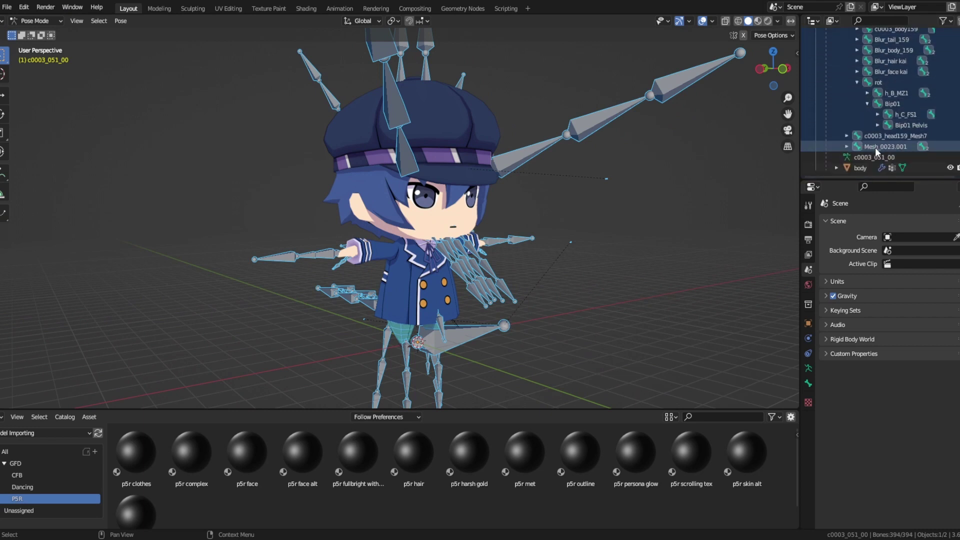
- Expand Bip01 Pelvis and Bip01 Spine in the bone hierarchy to reach the thigh bones
{"action": "left_click", "coordinate": [878, 124]}
{"action": "scroll", "coordinate": [878, 123], "scroll_direction": "down", "scroll_amount": 2}
{"action": "scroll", "coordinate": [905, 173], "scroll_direction": "right", "scroll_amount": 2, "text": "ctrl"}
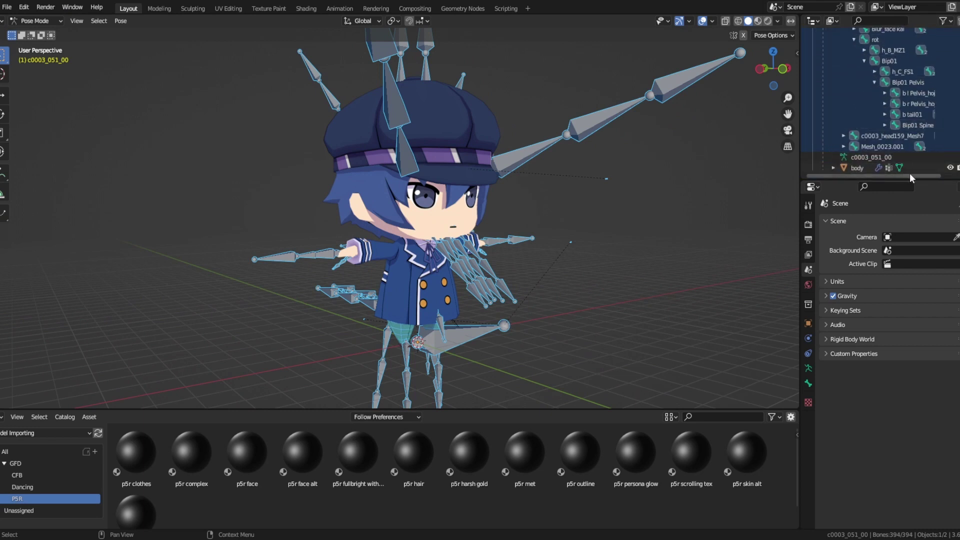
{"action": "left_click", "coordinate": [869, 125]}
{"action": "scroll", "coordinate": [869, 124], "scroll_direction": "down", "scroll_amount": 2}
{"action": "left_click", "coordinate": [864, 147]}
{"action": "scroll", "coordinate": [872, 157], "scroll_direction": "down", "scroll_amount": 2}
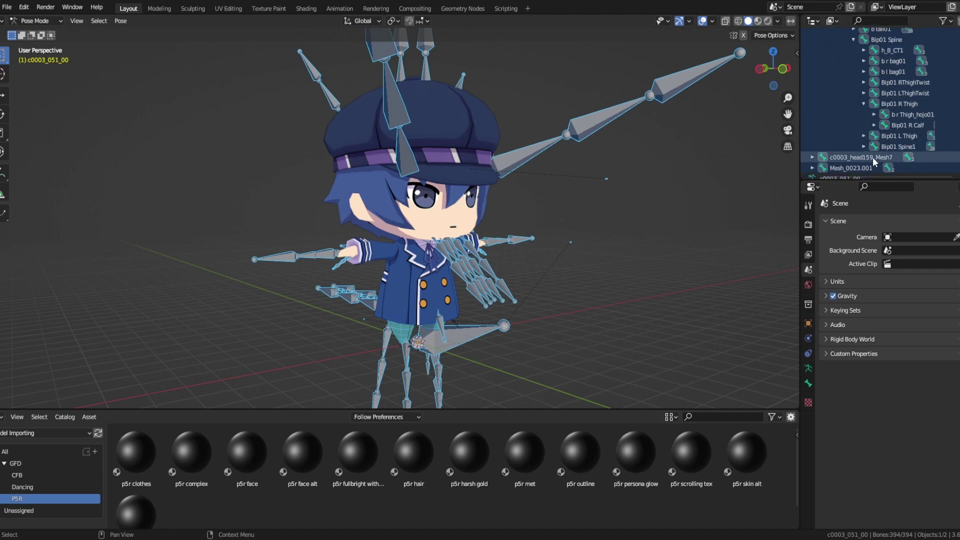
- Select the Bip01 L Thigh and Bip01 R Thigh bones together and rotate them to pose the legs
{"action": "left_click", "coordinate": [899, 136]}
{"action": "left_click", "coordinate": [906, 104], "text": "ctrl"}
{"action": "left_click", "coordinate": [3, 114]}
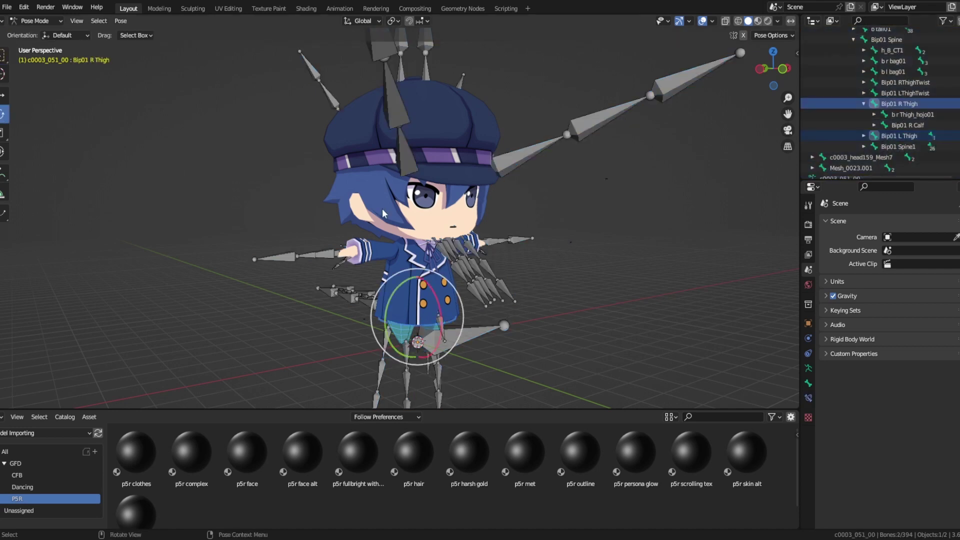
{"action": "middle_click_drag", "start_coordinate": [350, 225], "coordinate": [410, 230]}
{"action": "left_click_drag", "start_coordinate": [427, 296], "coordinate": [429, 251]}
{"action": "middle_click_drag", "start_coordinate": [428, 251], "coordinate": [509, 281]}
- Expand the bone hierarchy from Bip01 Spine1 through Bip01 Neck0 to the children of both clavicle bones
{"action": "left_click", "coordinate": [864, 146]}
{"action": "scroll", "coordinate": [865, 145], "scroll_direction": "down", "scroll_amount": 3}
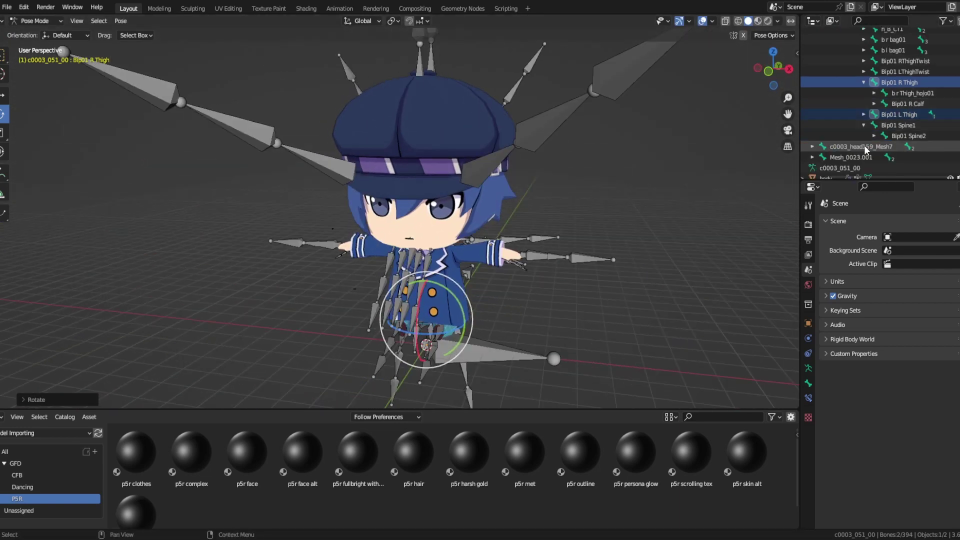
{"action": "left_click", "coordinate": [875, 125]}
{"action": "scroll", "coordinate": [881, 126], "scroll_direction": "down", "scroll_amount": 4}
{"action": "scroll", "coordinate": [891, 125], "scroll_direction": "down", "scroll_amount": 2}
{"action": "left_click", "coordinate": [885, 125]}
{"action": "scroll", "coordinate": [889, 126], "scroll_direction": "down", "scroll_amount": 2}
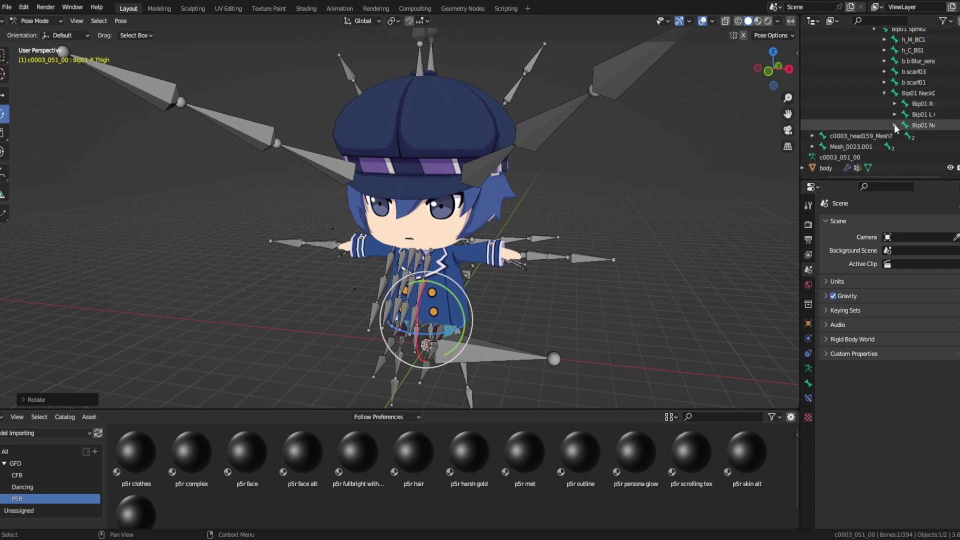
{"action": "left_click", "coordinate": [895, 126]}
{"action": "scroll", "coordinate": [898, 127], "scroll_direction": "down", "scroll_amount": 2}
{"action": "left_click_drag", "start_coordinate": [925, 181], "coordinate": [937, 180]}
{"action": "left_click", "coordinate": [858, 93]}
{"action": "left_click", "coordinate": [858, 82]}
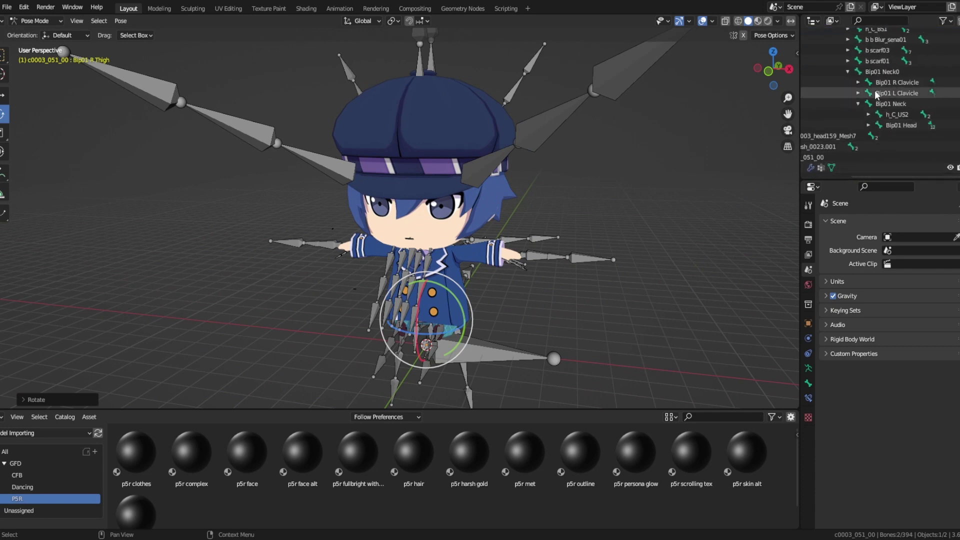
- Rotate the Bip01 R UpperArm and Bip01 L UpperArm bones so both arms slope downward from the T-pose
{"action": "left_click", "coordinate": [896, 93]}
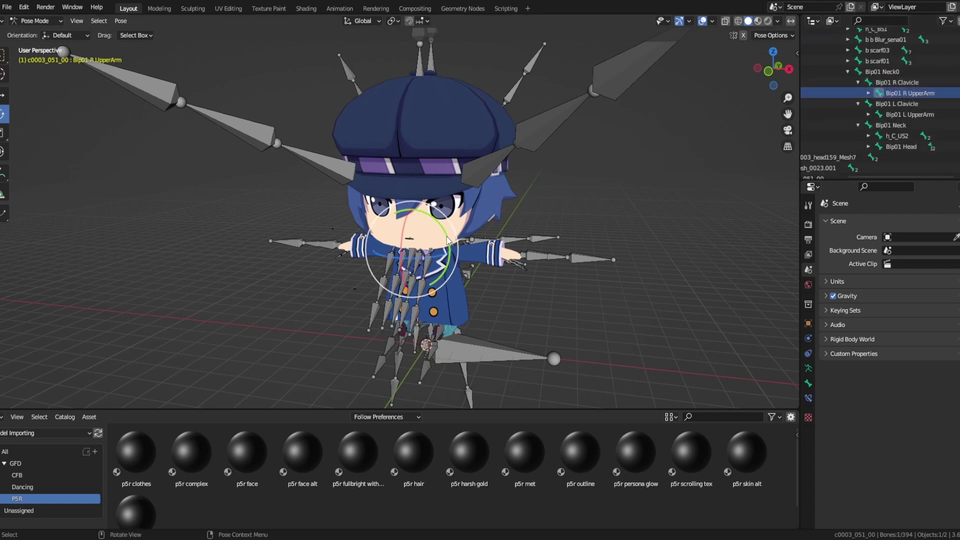
{"action": "key", "text": "r"}
{"action": "left_click", "coordinate": [884, 114]}
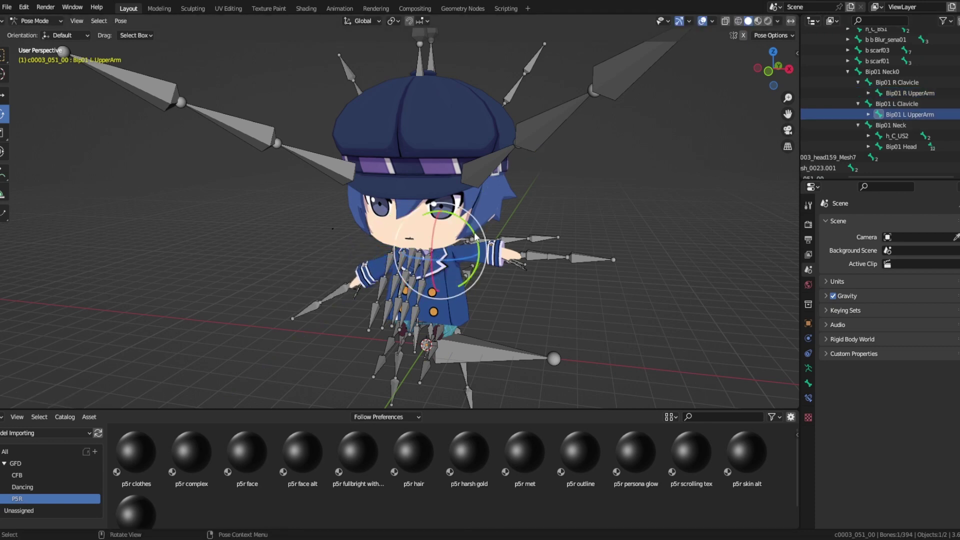
{"action": "key", "text": "r"}
{"action": "left_click", "coordinate": [487, 254]}
{"action": "middle_click_drag", "start_coordinate": [487, 253], "coordinate": [509, 232]}
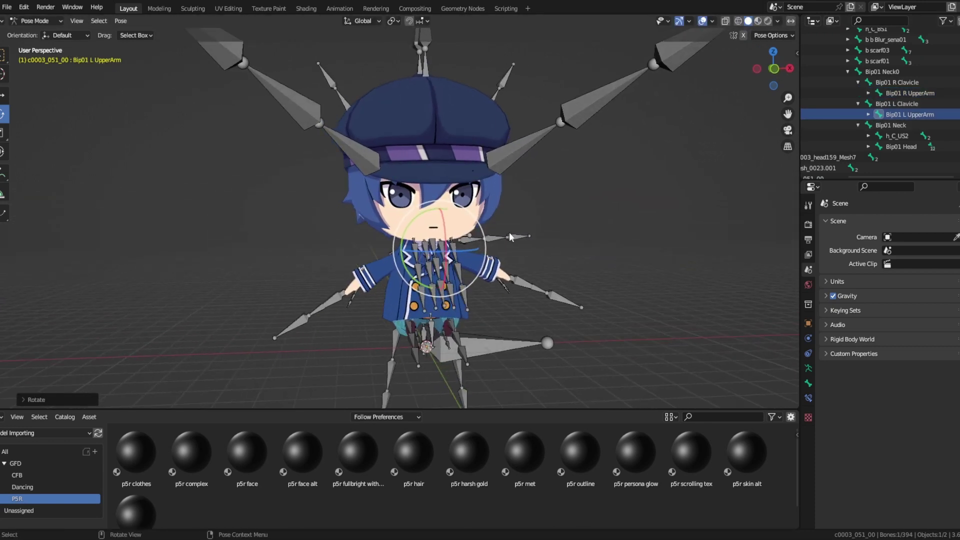
{"action": "scroll", "coordinate": [605, 273], "scroll_direction": "up", "scroll_amount": 2}
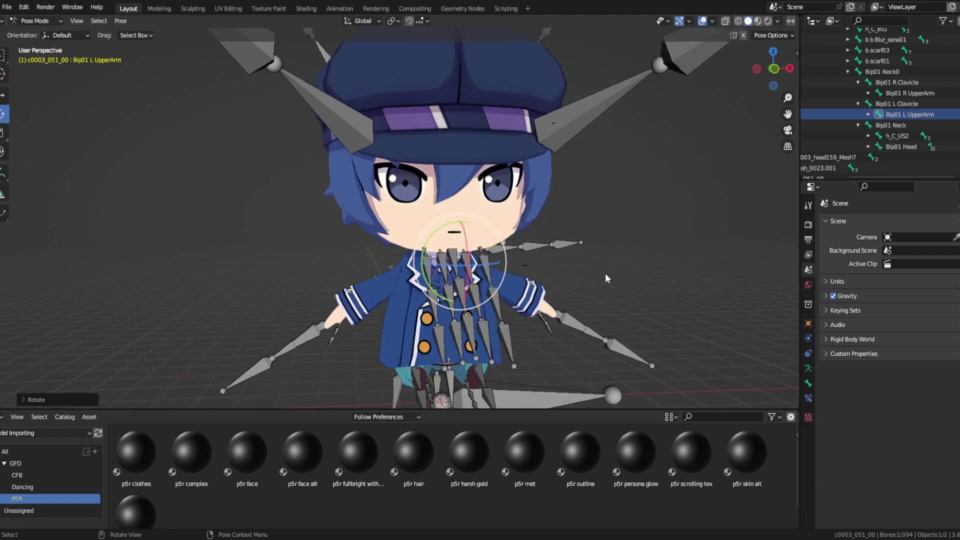
- Try to lower the character's left arm by rotating the Bip01 L Clavicle bone, first freely and again about the Y axis
{"action": "left_click", "coordinate": [897, 103]}
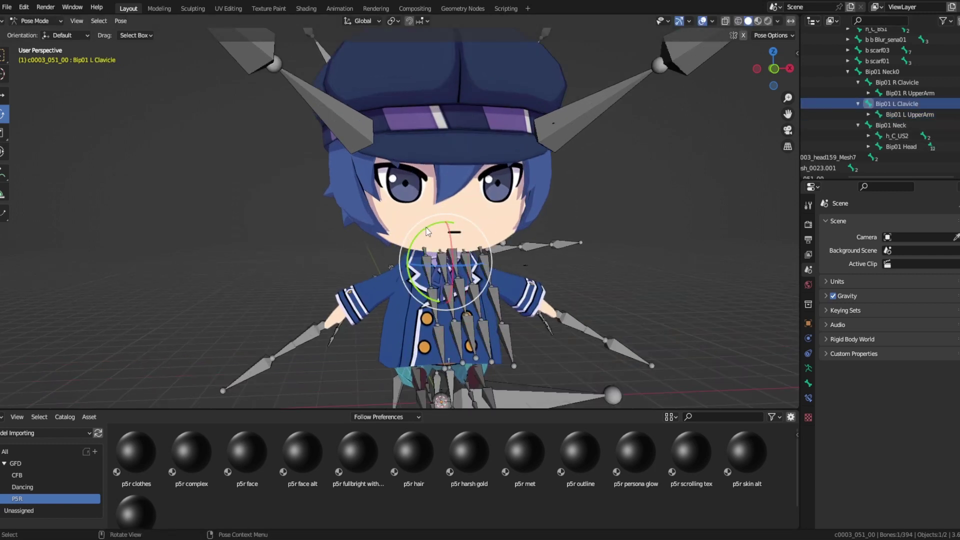
{"action": "key", "text": "r"}
{"action": "left_click", "coordinate": [567, 281]}
{"action": "middle_click_drag", "start_coordinate": [565, 277], "coordinate": [520, 274]}
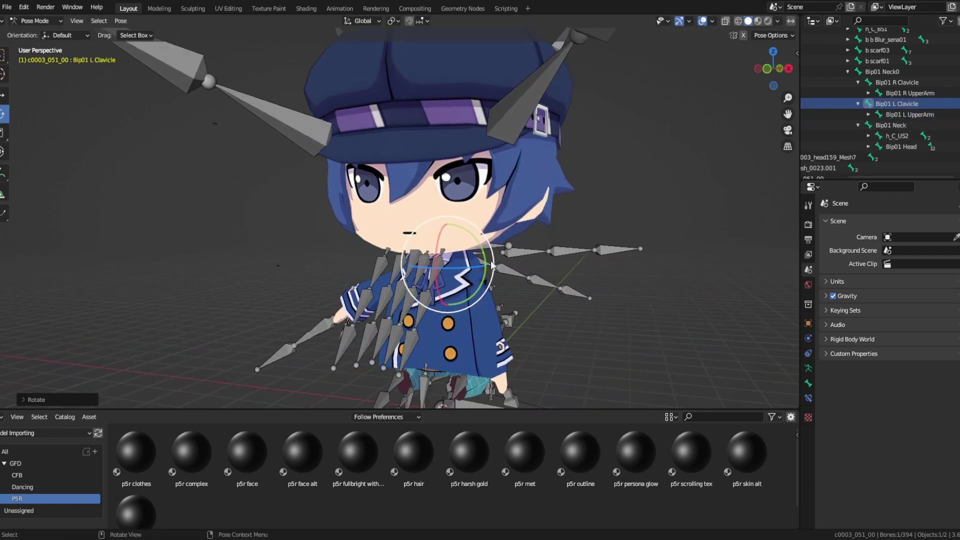
{"action": "key", "text": "r"}
{"action": "key", "text": "y"}
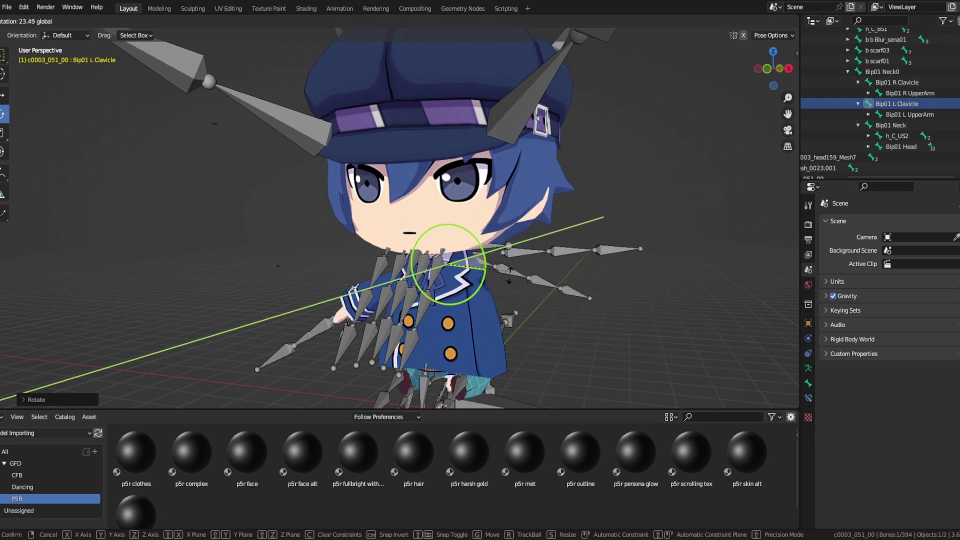
{"action": "right_click", "coordinate": [560, 204]}
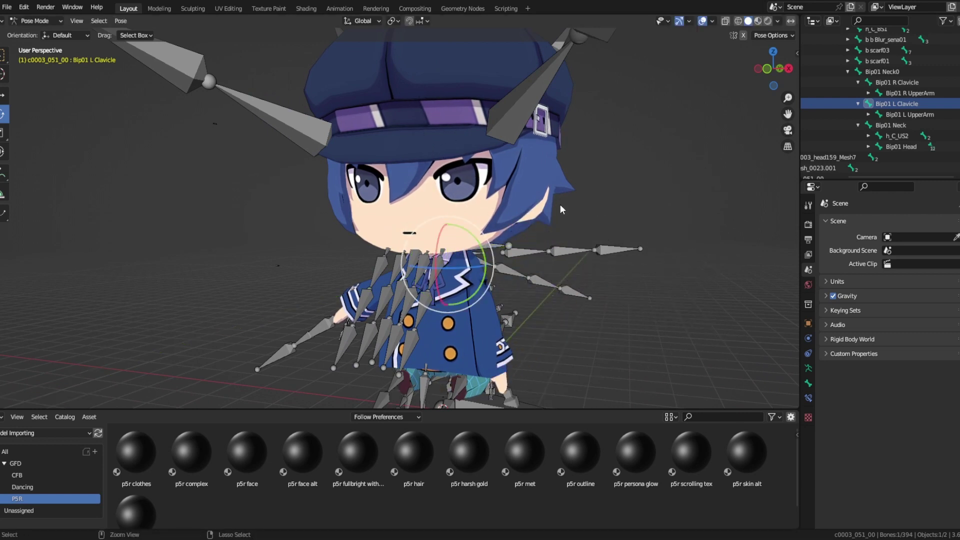
{"action": "middle_click_drag", "start_coordinate": [560, 204], "coordinate": [614, 268]}
{"action": "scroll", "coordinate": [613, 268], "scroll_direction": "down", "scroll_amount": 3}
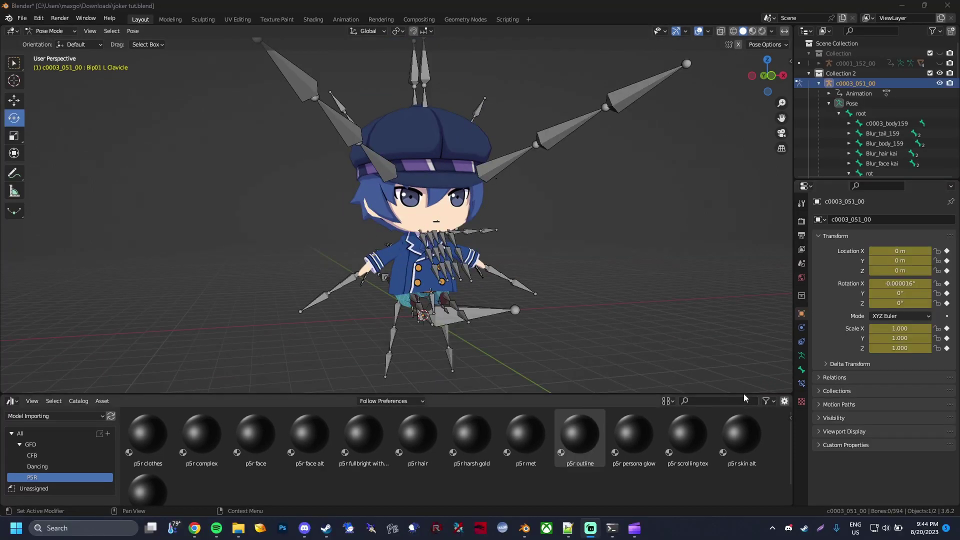
- Return to Object Mode and select the chibi character's body mesh
{"action": "mouse_move", "coordinate": [627, 321]}
{"action": "middle_mouse_down"}
{"action": "mouse_move", "coordinate": [595, 320]}
{"action": "mouse_move", "coordinate": [618, 322]}
{"action": "middle_mouse_up"}
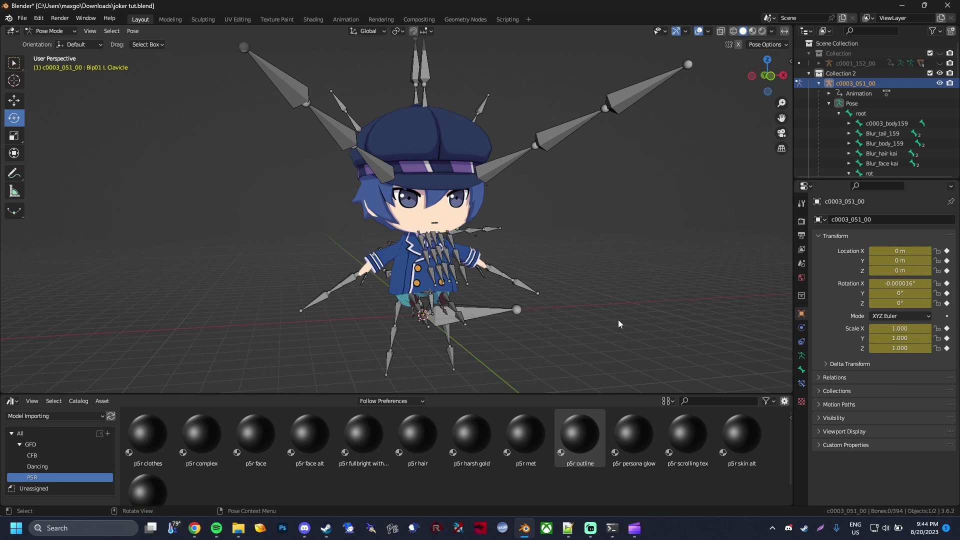
{"action": "left_click", "coordinate": [409, 158]}
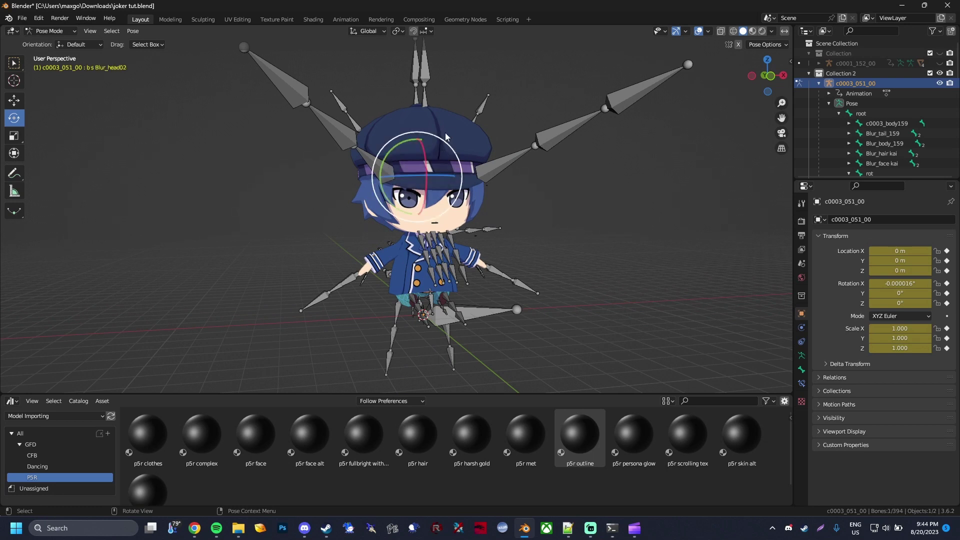
{"action": "left_click", "coordinate": [38, 32]}
{"action": "left_click", "coordinate": [45, 39]}
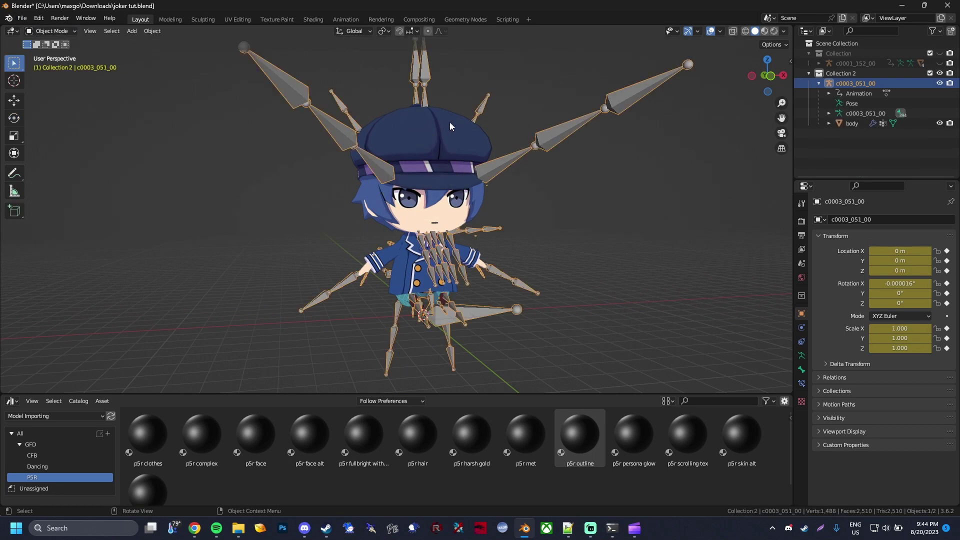
{"action": "left_click", "coordinate": [440, 123]}
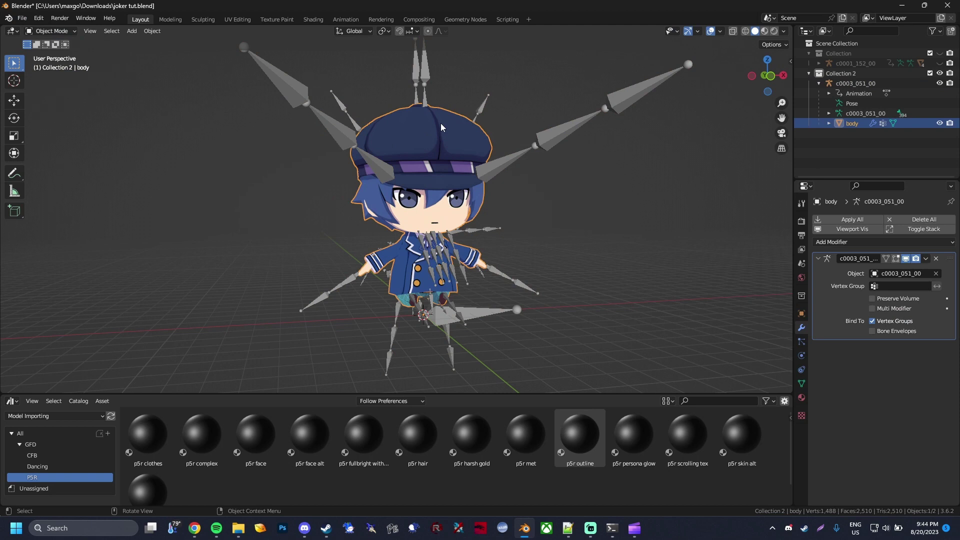
- Clear the chibi body mesh's parent with Clear and Keep Transformation so it separates from the c0003_051_00 armature
{"action": "key", "text": "alt+p"}
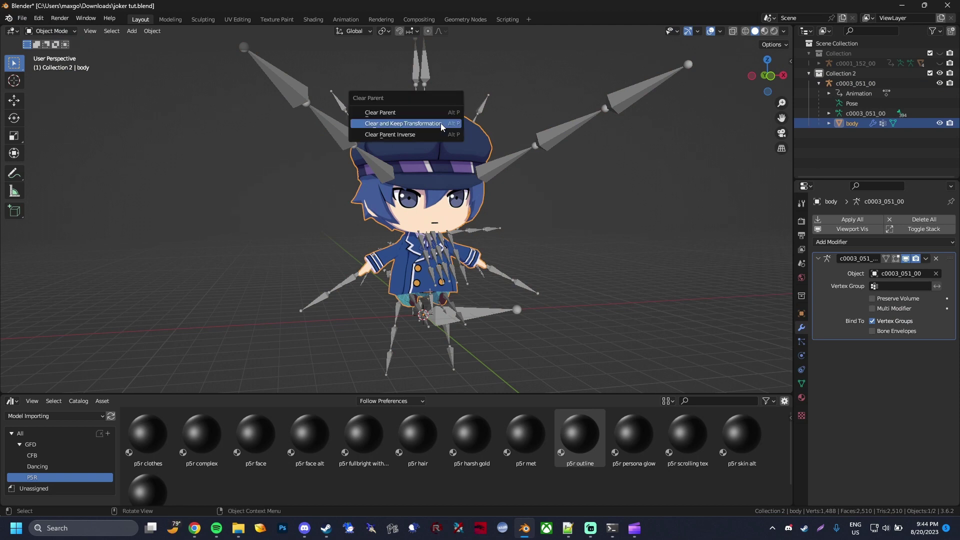
{"action": "left_click", "coordinate": [440, 123]}
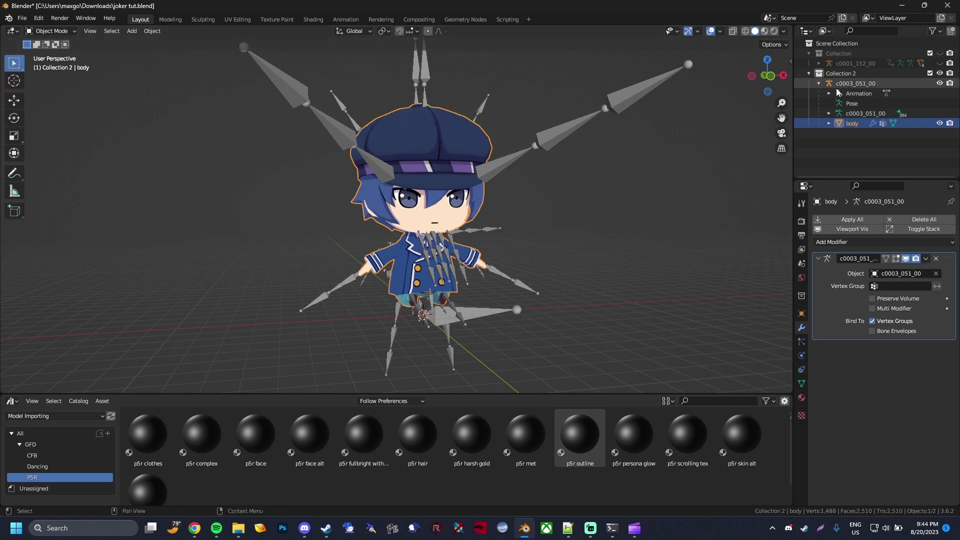
{"action": "key", "text": "alt+p"}
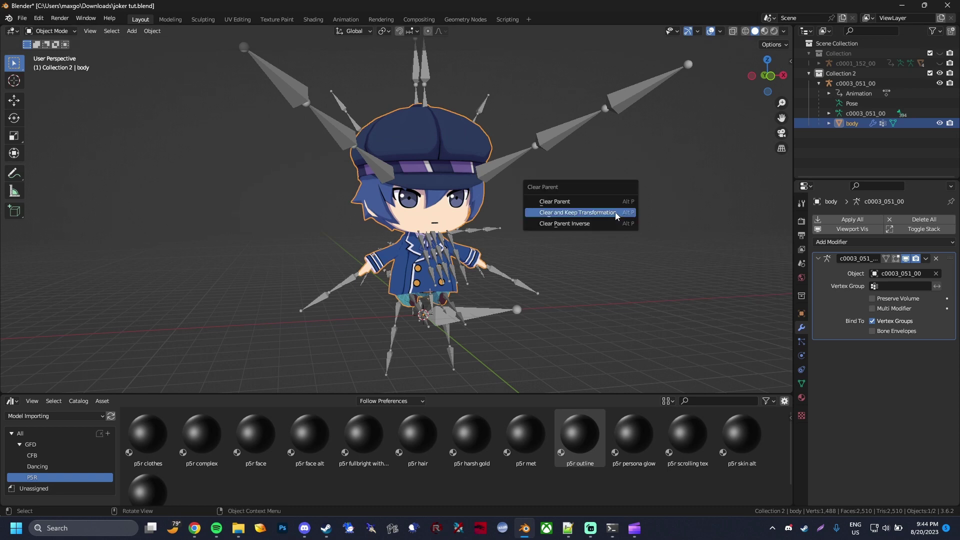
{"action": "left_click", "coordinate": [616, 214]}
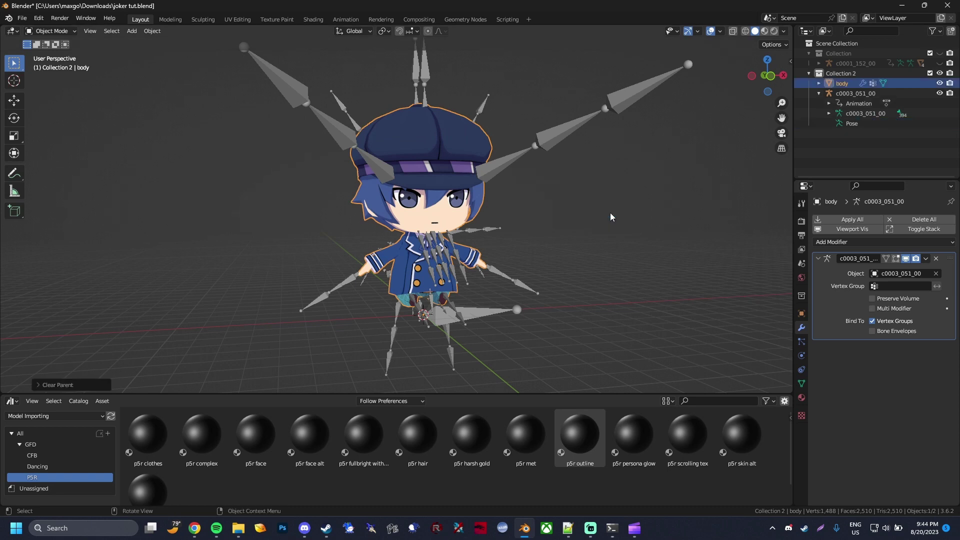
- Try c0001_152_00 as the target object of the body mesh's Armature modifier
{"action": "left_click", "coordinate": [906, 274]}
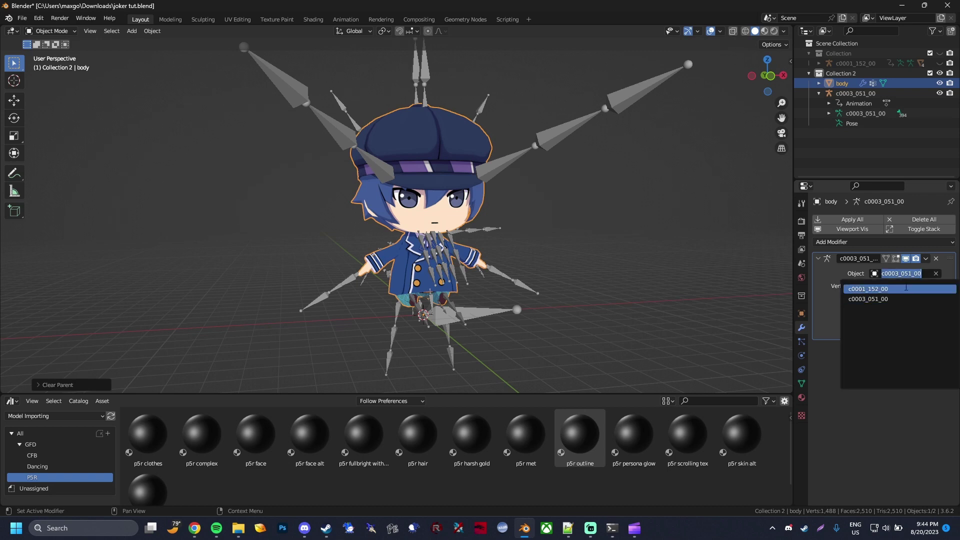
{"action": "left_click", "coordinate": [906, 289]}
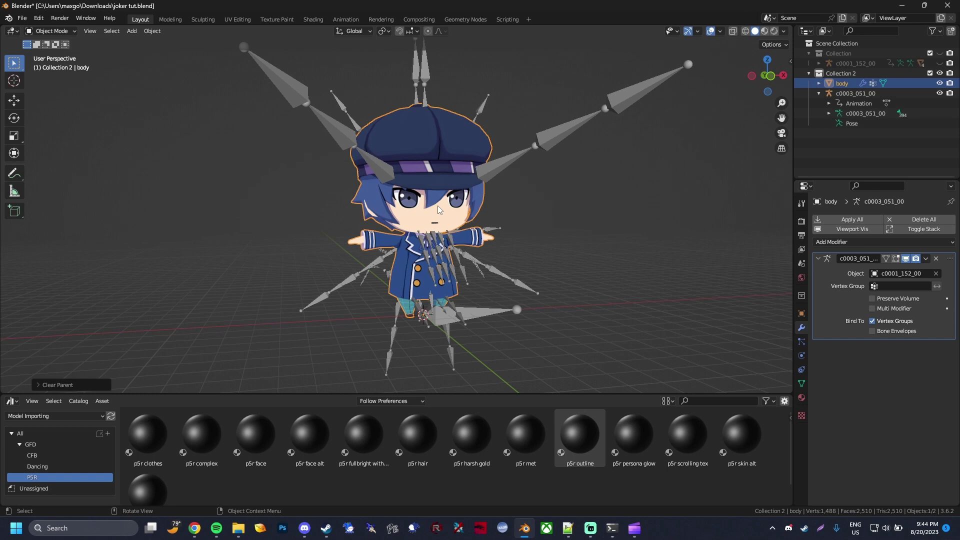
- Switch the c0003_051_00 armature to Rest Position and back to Pose Position to compare the two
{"action": "left_click", "coordinate": [861, 93]}
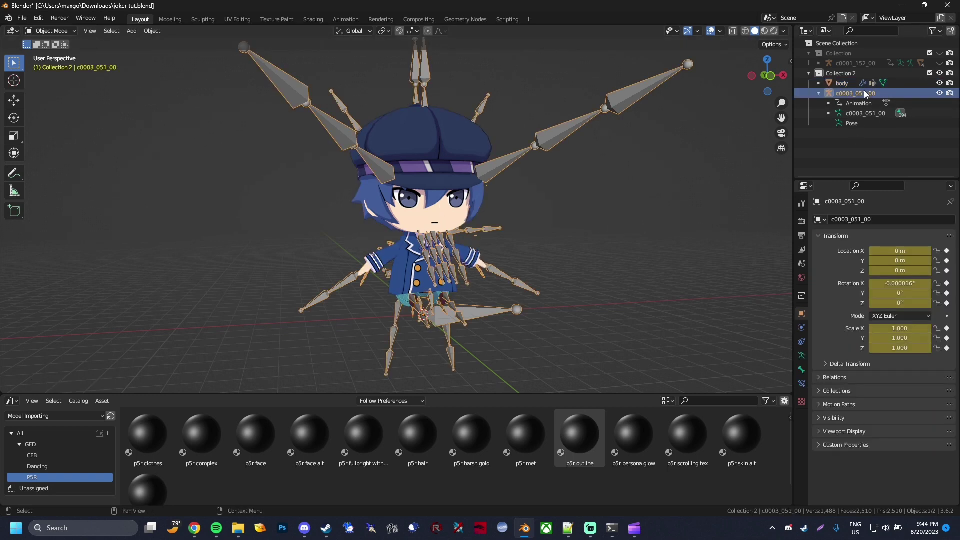
{"action": "left_click", "coordinate": [801, 356]}
{"action": "left_click", "coordinate": [918, 251]}
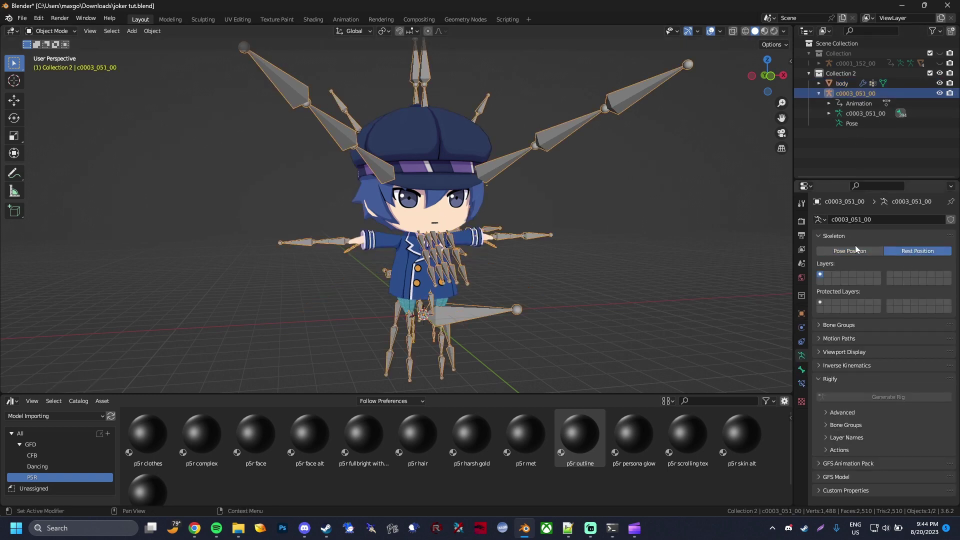
{"action": "left_click", "coordinate": [850, 251]}
- Apply the Armature modifier on the chibi body mesh to bake in the current pose
{"action": "left_click", "coordinate": [440, 135]}
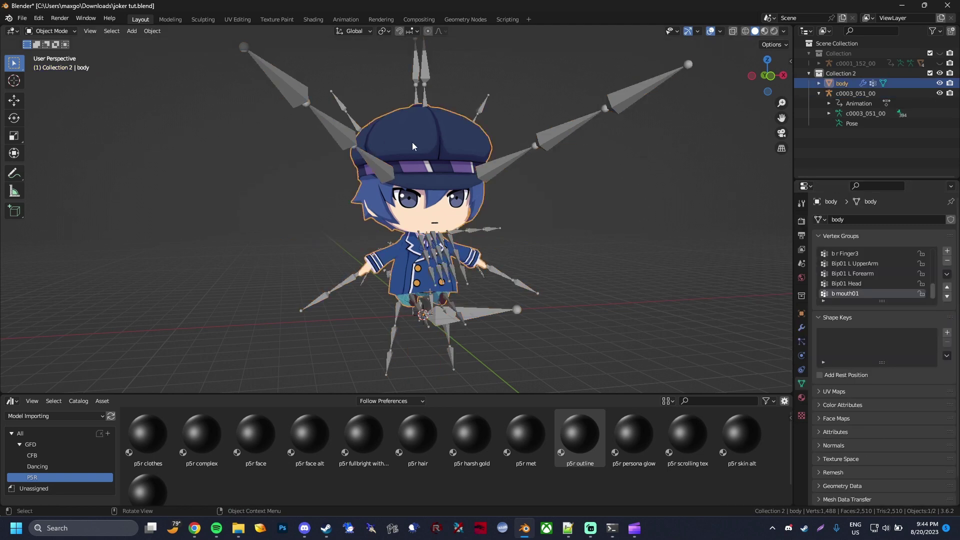
{"action": "left_click", "coordinate": [802, 328]}
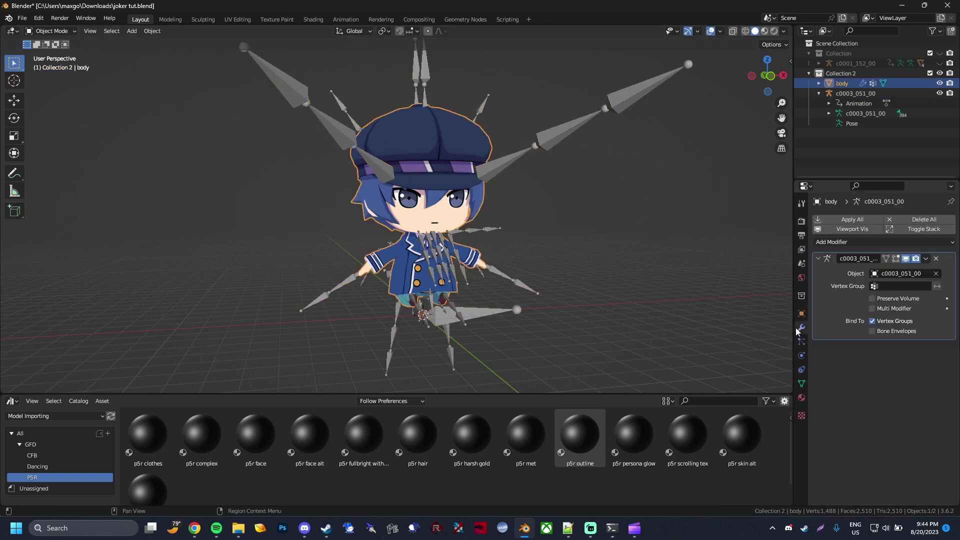
{"action": "left_click", "coordinate": [926, 259]}
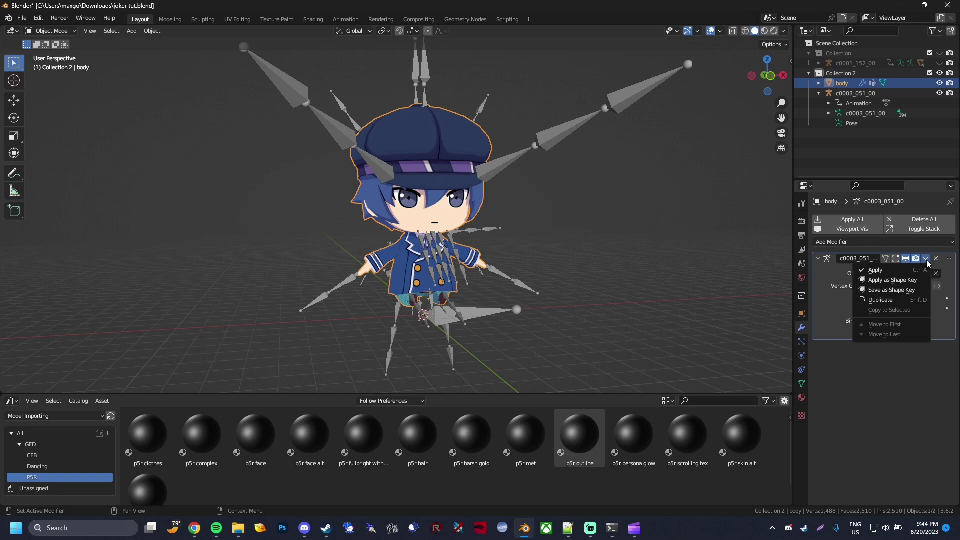
{"action": "left_click", "coordinate": [916, 271]}
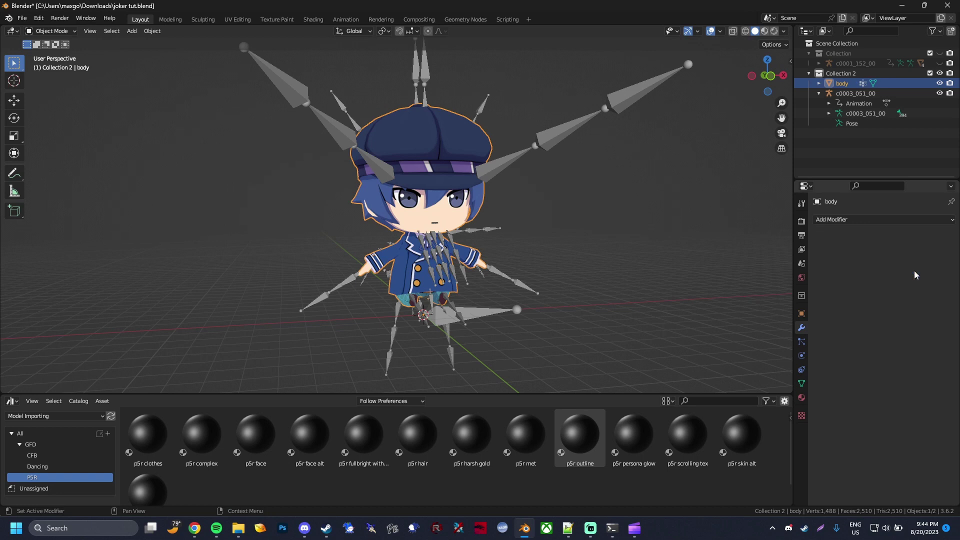
- Delete the c0003_051_00 armature together with its hierarchy
{"action": "middle_click_drag", "start_coordinate": [625, 245], "coordinate": [694, 248]}
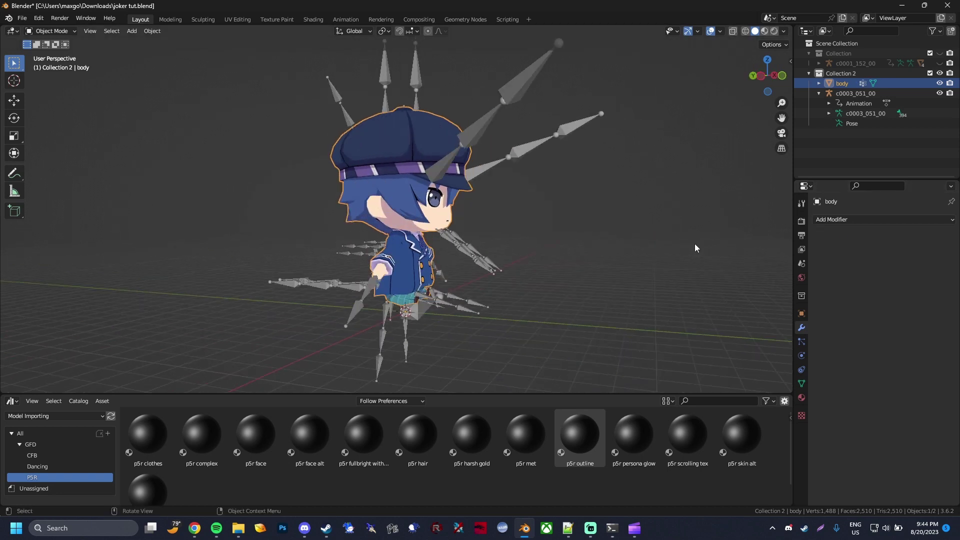
{"action": "left_click", "coordinate": [854, 94]}
{"action": "right_click", "coordinate": [854, 95]}
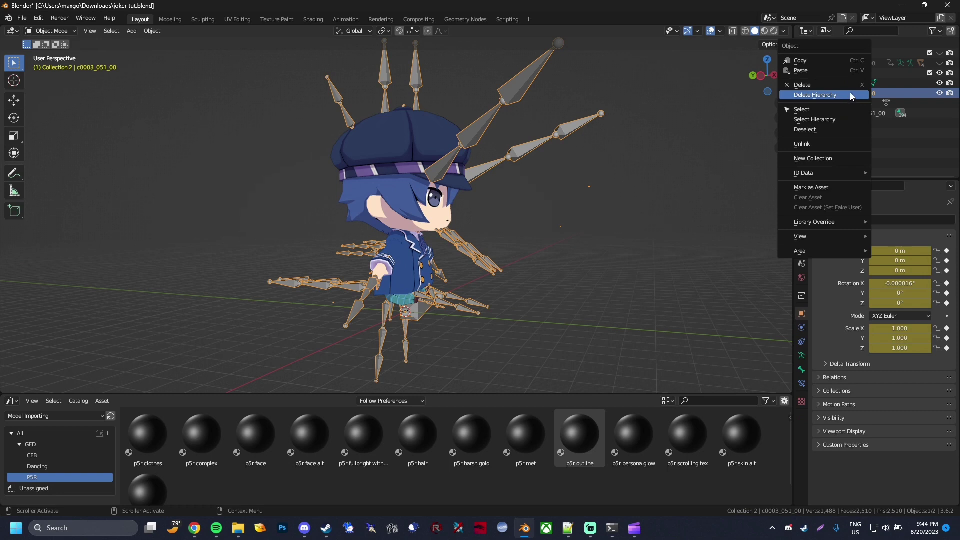
{"action": "left_click", "coordinate": [849, 95]}
- Unhide the first collection so the taller character shows alongside the chibi mesh
{"action": "middle_click_drag", "start_coordinate": [730, 124], "coordinate": [460, 171]}
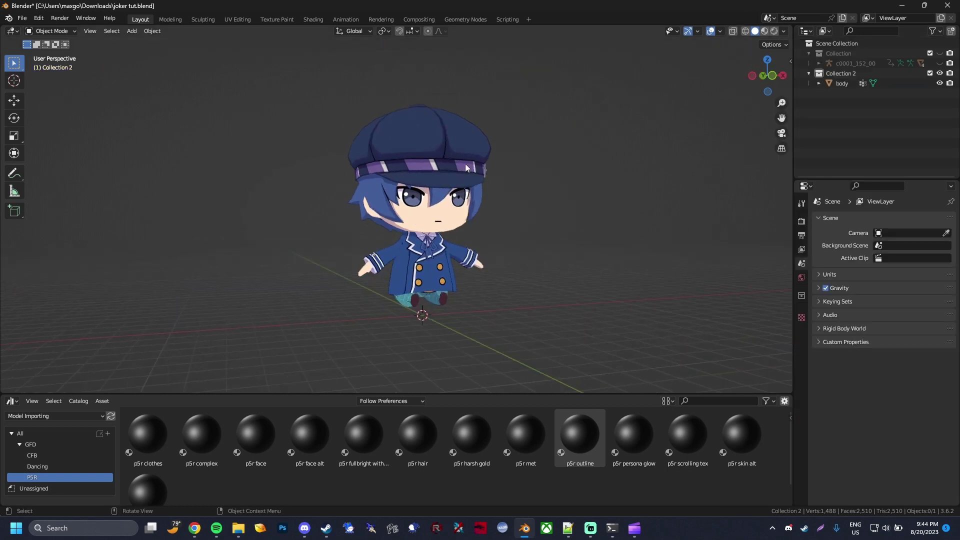
{"action": "left_click", "coordinate": [941, 53]}
{"action": "middle_click_drag", "start_coordinate": [427, 233], "coordinate": [436, 257]}
{"action": "scroll", "coordinate": [435, 258], "scroll_direction": "up", "scroll_amount": 2}
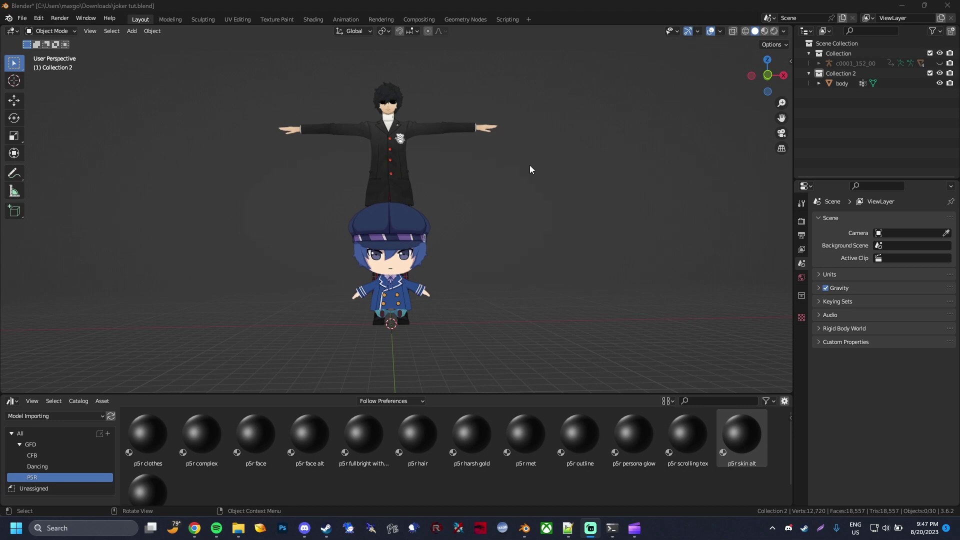
- Try the Move, Rotate and Scale transforms on the chibi body mesh
{"action": "left_click", "coordinate": [419, 240]}
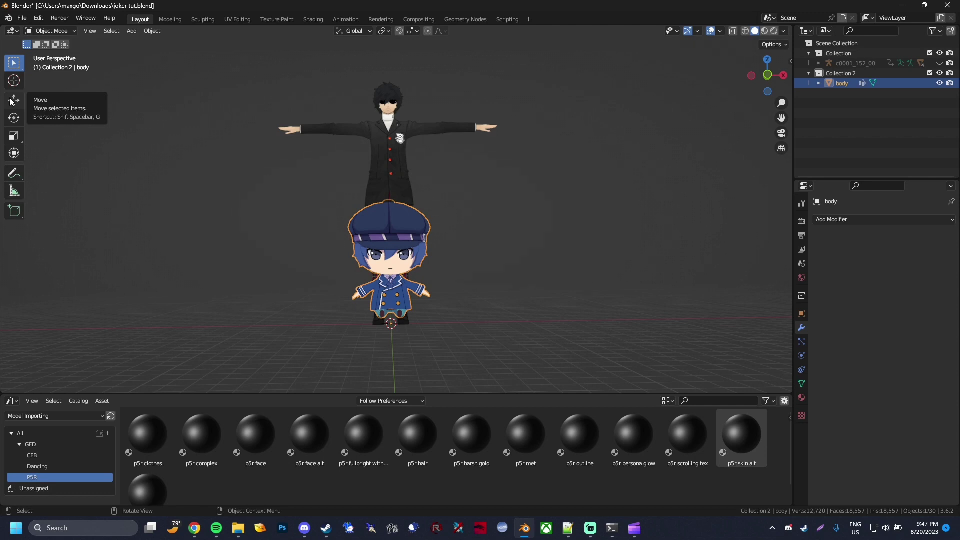
{"action": "key", "text": "g"}
{"action": "left_click", "coordinate": [23, 107]}
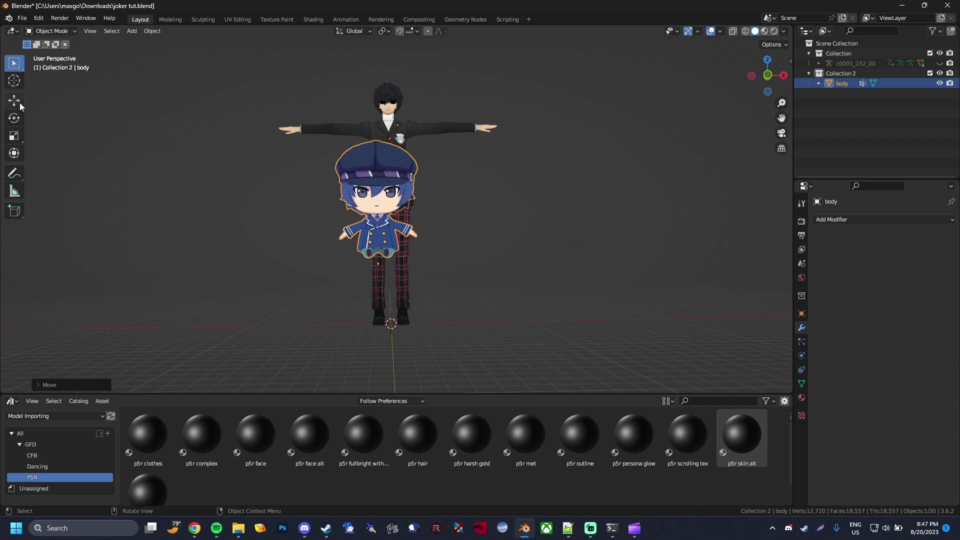
{"action": "key", "text": "r"}
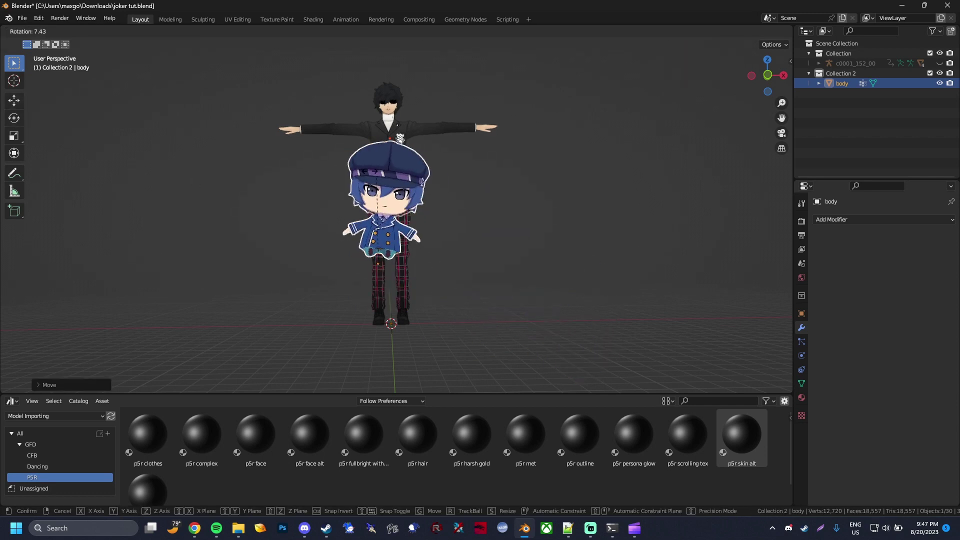
{"action": "left_click", "coordinate": [76, 146]}
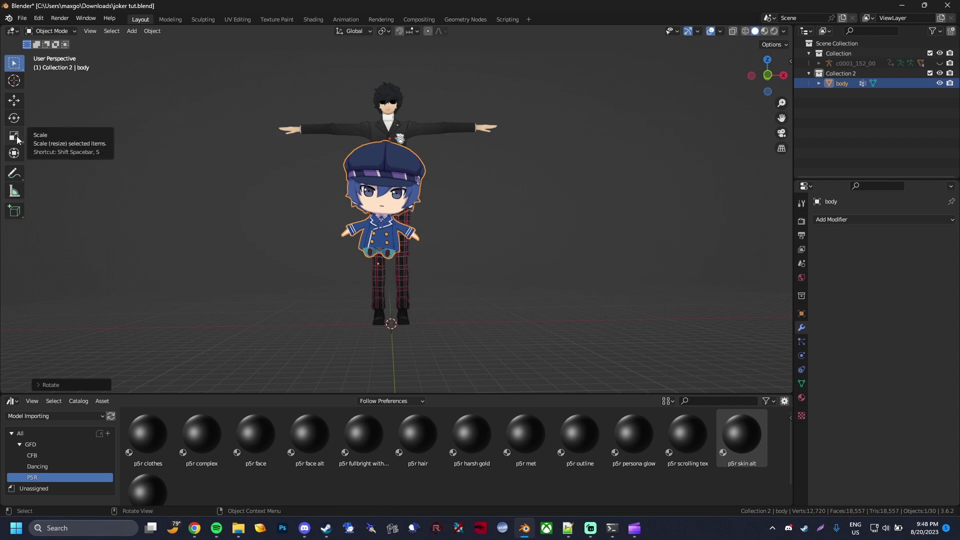
{"action": "key", "text": "s"}
{"action": "left_click", "coordinate": [430, 158]}
- Undo the trial scaling, rotation and move of the chibi body mesh
{"action": "key", "text": "ctrl+z"}
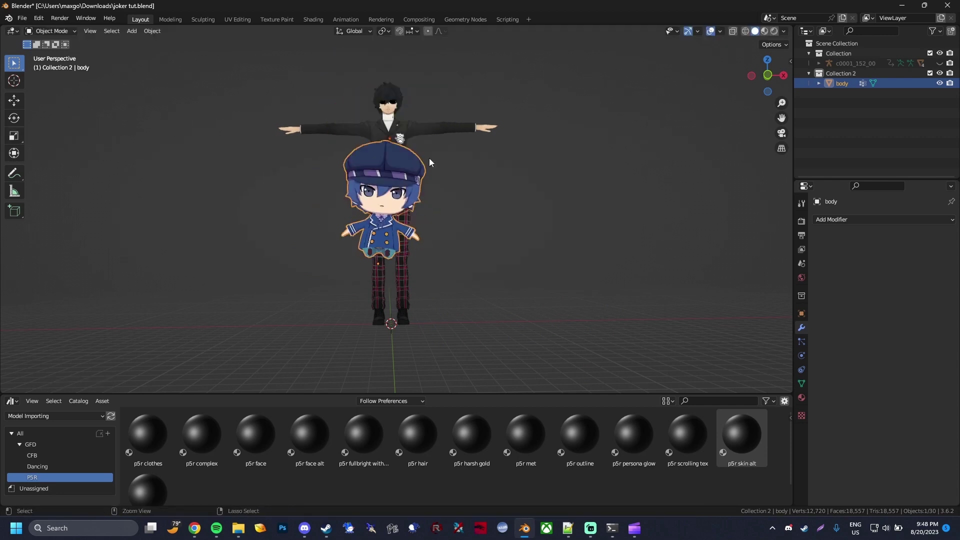
{"action": "key", "text": "ctrl+z"}
{"action": "key", "text": "ctrl+z"}
{"action": "key", "text": "ctrl+shift+z"}
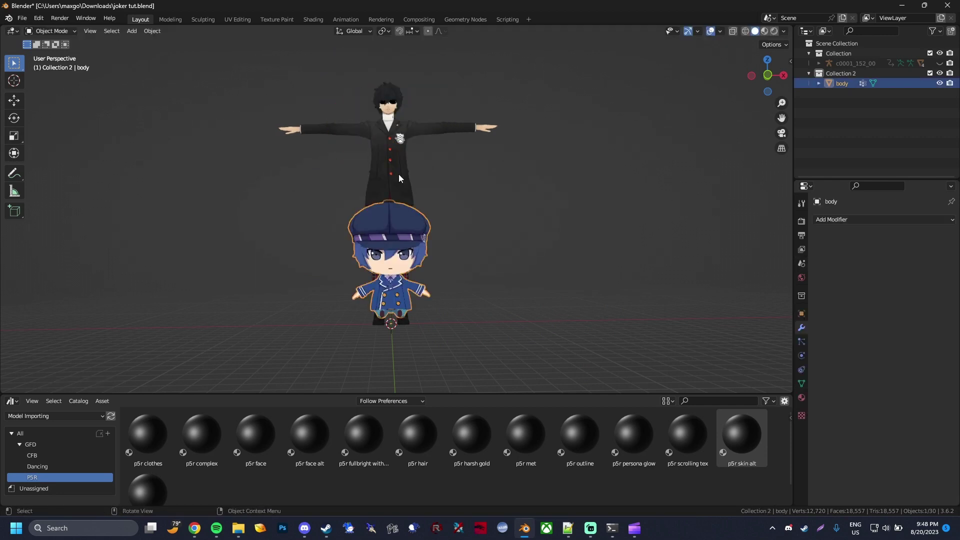
- Set the chibi body mesh's origin to its geometry so its transform handles sit at the model's centre
{"action": "left_click", "coordinate": [14, 100]}
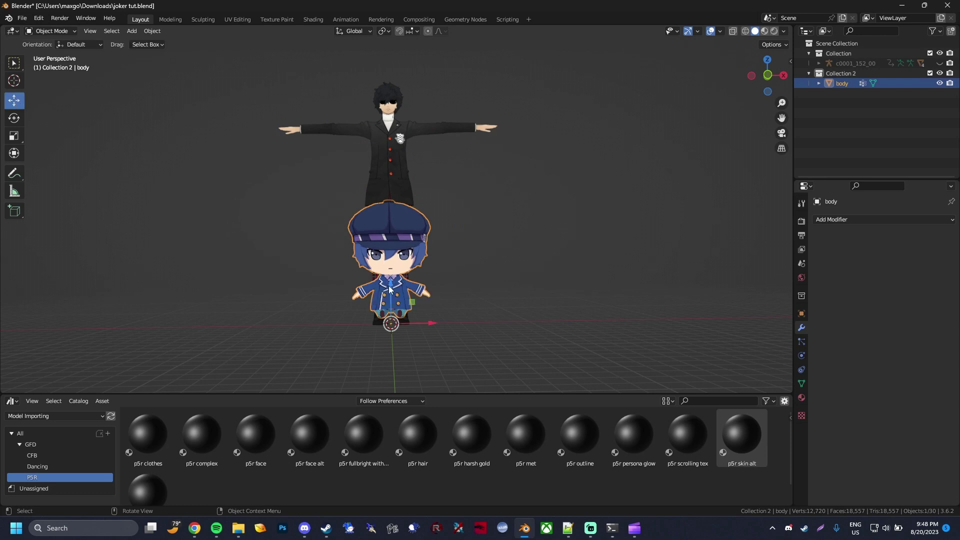
{"action": "key", "text": "KP_Decimal"}
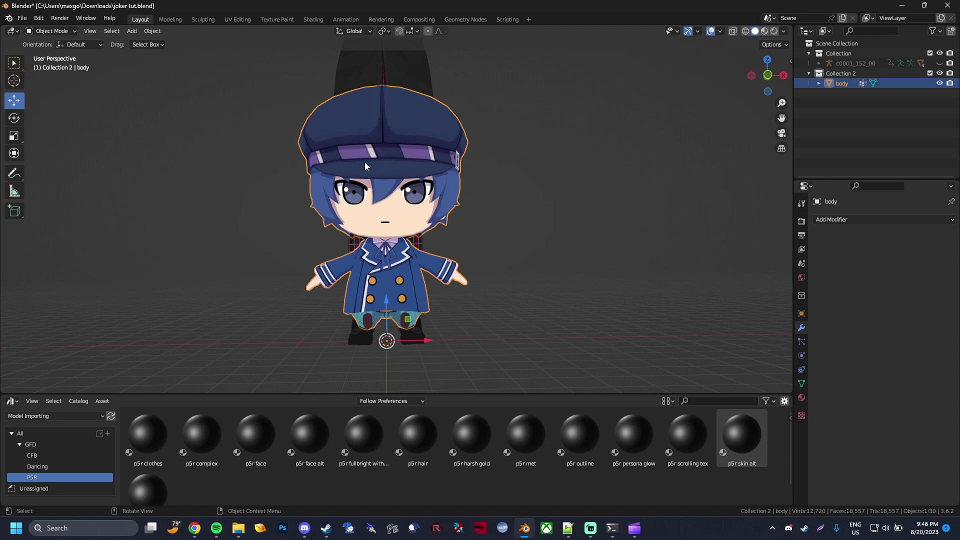
{"action": "left_click", "coordinate": [152, 31]}
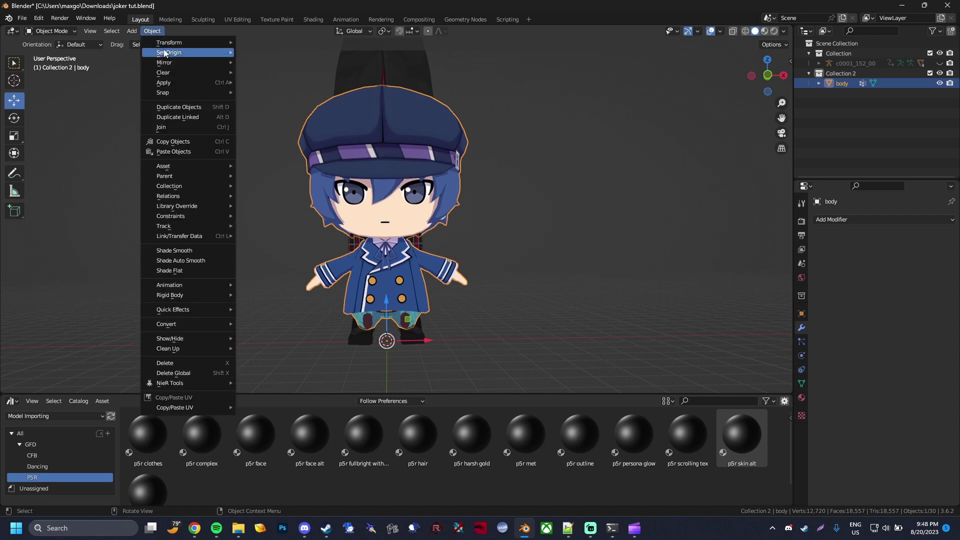
{"action": "mouse_move", "coordinate": [201, 56]}
{"action": "left_click", "coordinate": [258, 64]}
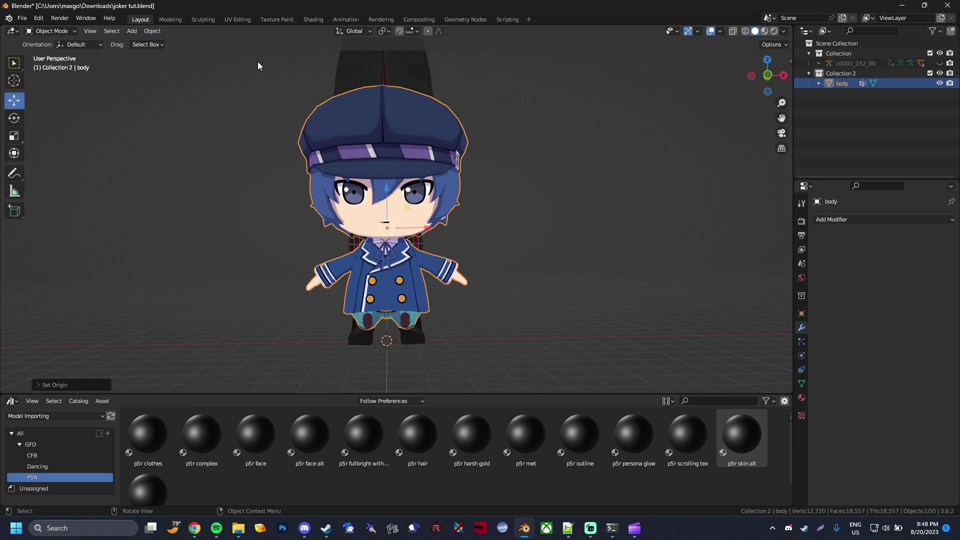
- Raise the chibi body mesh along the Z axis above the taller character's head and scale it down
{"action": "scroll", "coordinate": [447, 226], "scroll_direction": "down", "scroll_amount": 3}
{"action": "middle_click_drag", "start_coordinate": [467, 184], "coordinate": [472, 280], "text": "shift"}
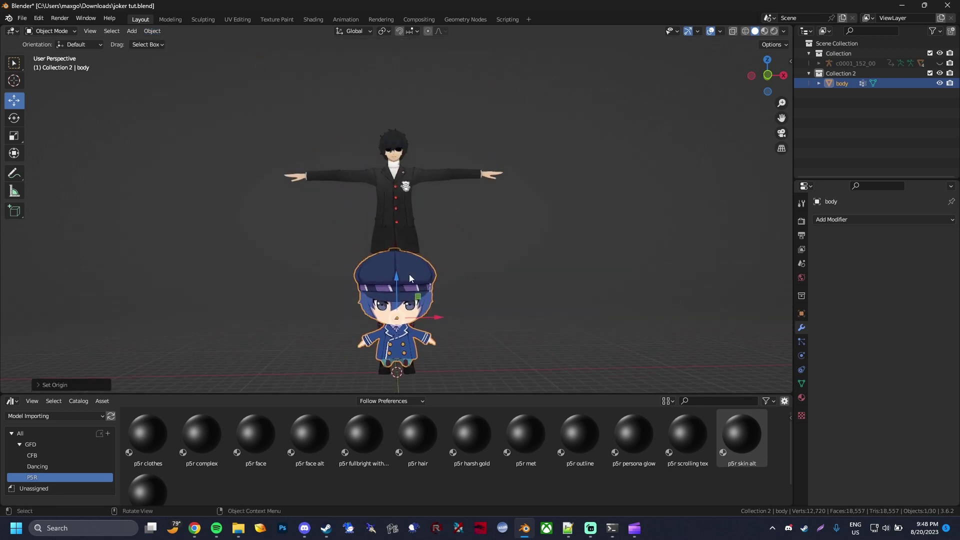
{"action": "left_click_drag", "start_coordinate": [395, 277], "coordinate": [394, 51]}
{"action": "left_click", "coordinate": [14, 135]}
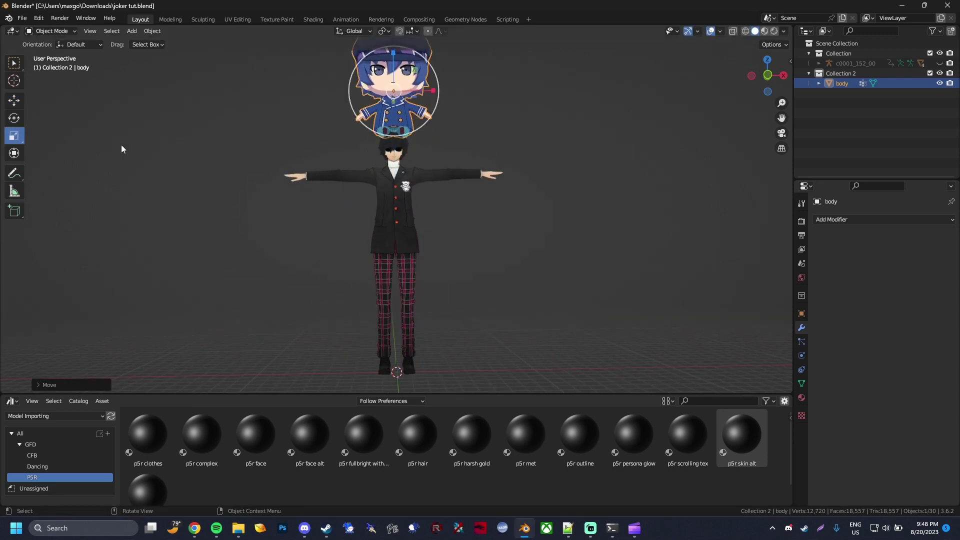
{"action": "left_click_drag", "start_coordinate": [443, 75], "coordinate": [392, 77]}
- Adjust the shrunken chibi mesh's position so it stands on top of the taller character's hair
{"action": "left_click", "coordinate": [14, 100]}
{"action": "middle_click_drag", "start_coordinate": [500, 165], "coordinate": [595, 300]}
{"action": "scroll", "coordinate": [593, 275], "scroll_direction": "up", "scroll_amount": 4}
{"action": "mouse_move", "coordinate": [441, 240]}
{"action": "left_mouse_down"}
{"action": "mouse_move", "coordinate": [402, 239]}
{"action": "mouse_move", "coordinate": [450, 230]}
{"action": "left_mouse_up"}
{"action": "key", "text": "z"}
{"action": "mouse_move", "coordinate": [450, 230]}
{"action": "middle_mouse_down"}
{"action": "mouse_move", "coordinate": [479, 228]}
{"action": "mouse_move", "coordinate": [456, 217]}
{"action": "middle_mouse_up"}
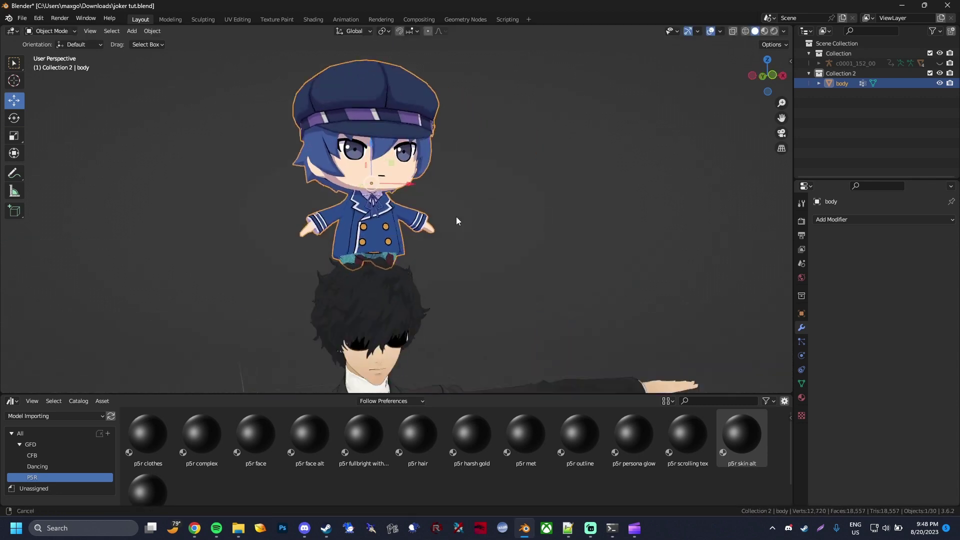
{"action": "scroll", "coordinate": [440, 221], "scroll_direction": "down", "scroll_amount": 3}
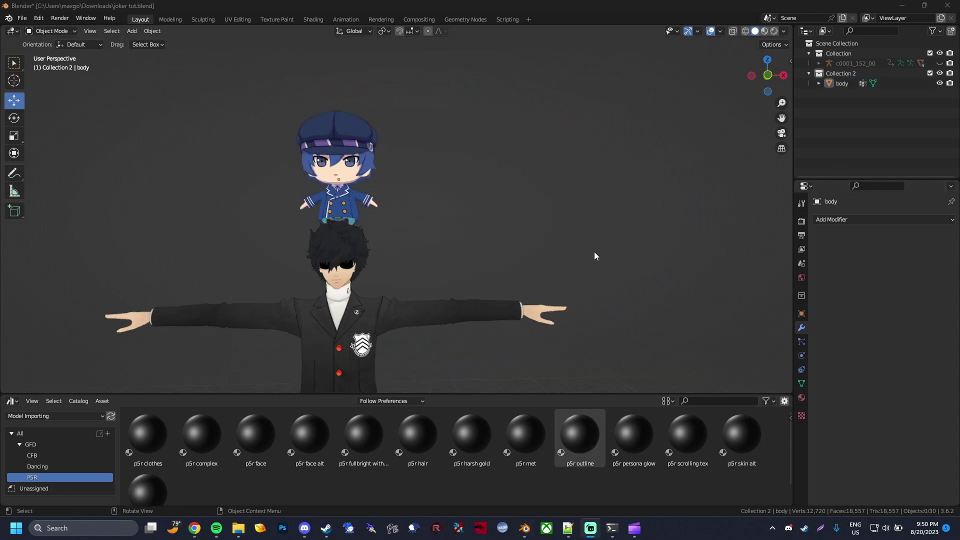
- Unhide and select the taller character's c0001_152_00 armature
{"action": "key", "text": "Home"}
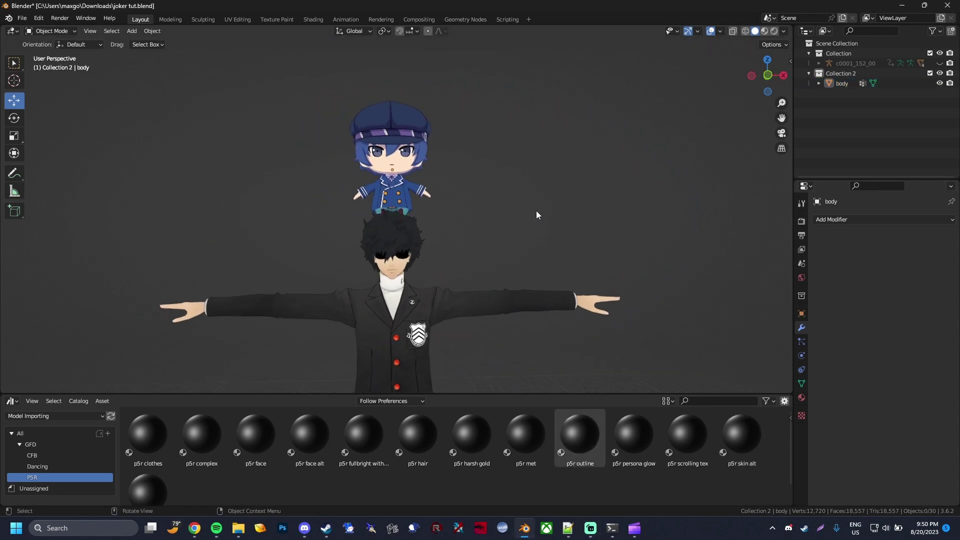
{"action": "left_click", "coordinate": [941, 63]}
{"action": "left_click", "coordinate": [864, 64]}
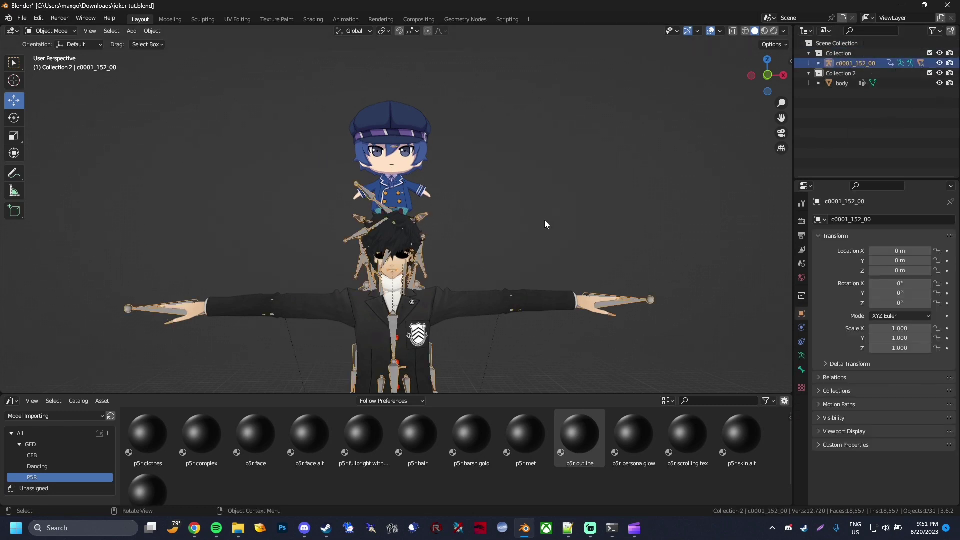
{"action": "scroll", "coordinate": [544, 220], "scroll_direction": "down", "scroll_amount": 5}
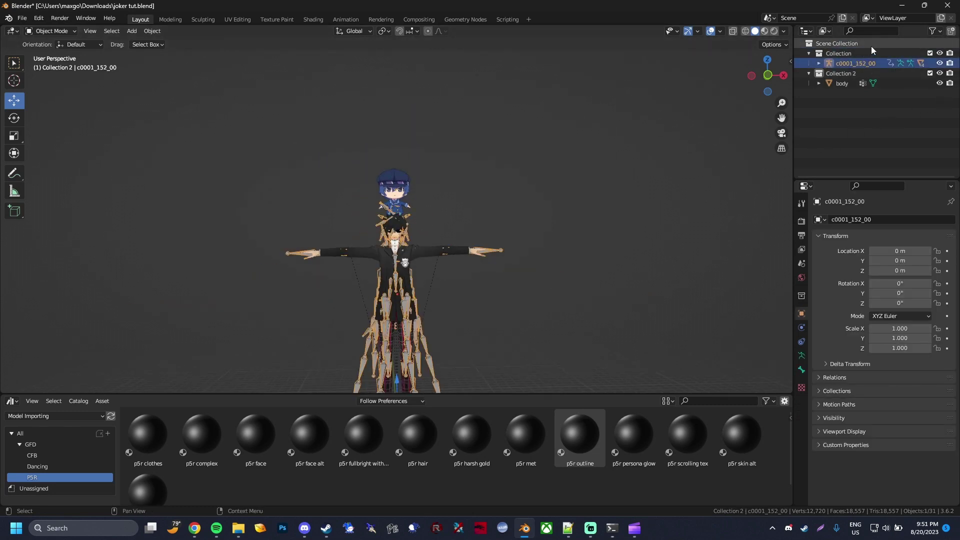
- Start a GAP animation import and choose bb0001_051.GAP from character 0001's battle folder
{"action": "left_click", "coordinate": [21, 20]}
{"action": "mouse_move", "coordinate": [59, 154]}
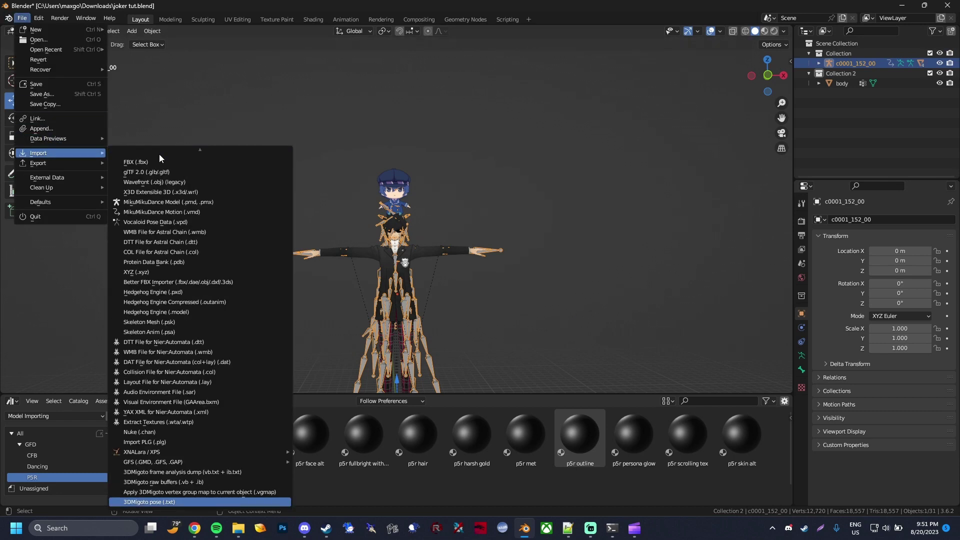
{"action": "mouse_move", "coordinate": [148, 465]}
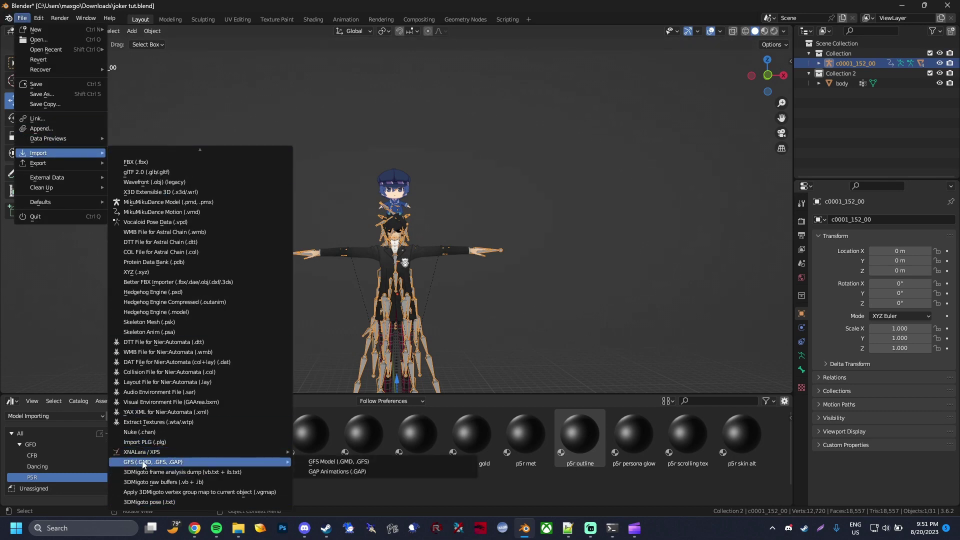
{"action": "left_click", "coordinate": [360, 473]}
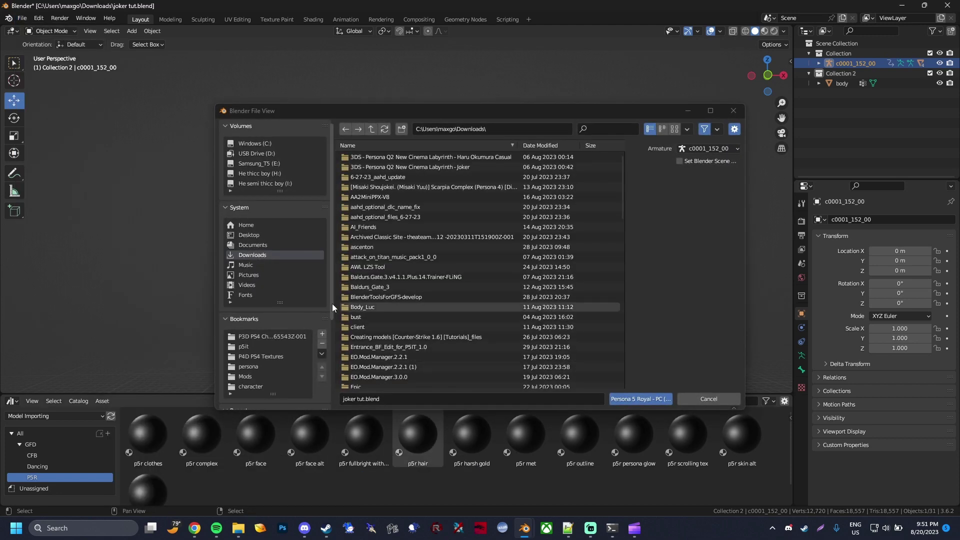
{"action": "left_click", "coordinate": [255, 337]}
{"action": "left_click", "coordinate": [257, 357]}
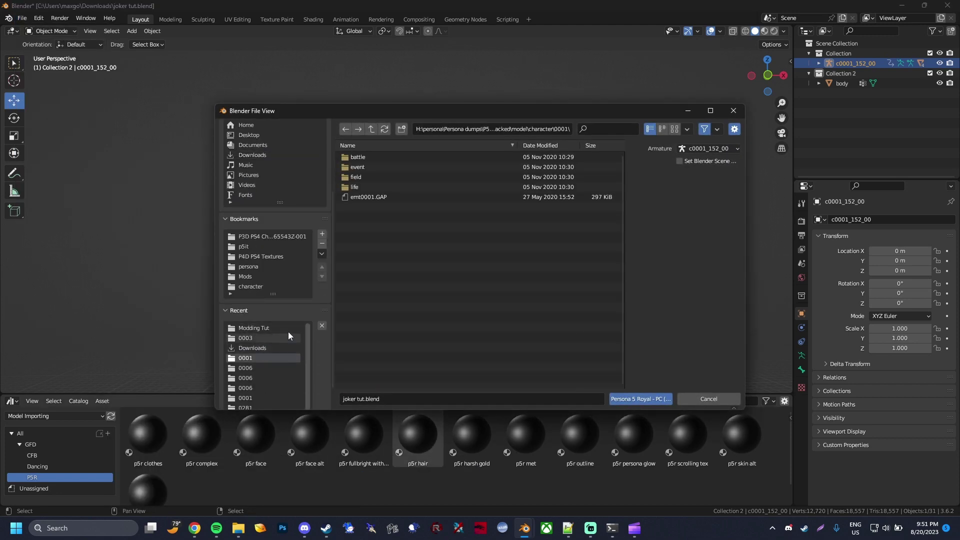
{"action": "double_click", "coordinate": [395, 158]}
{"action": "left_click", "coordinate": [397, 176]}
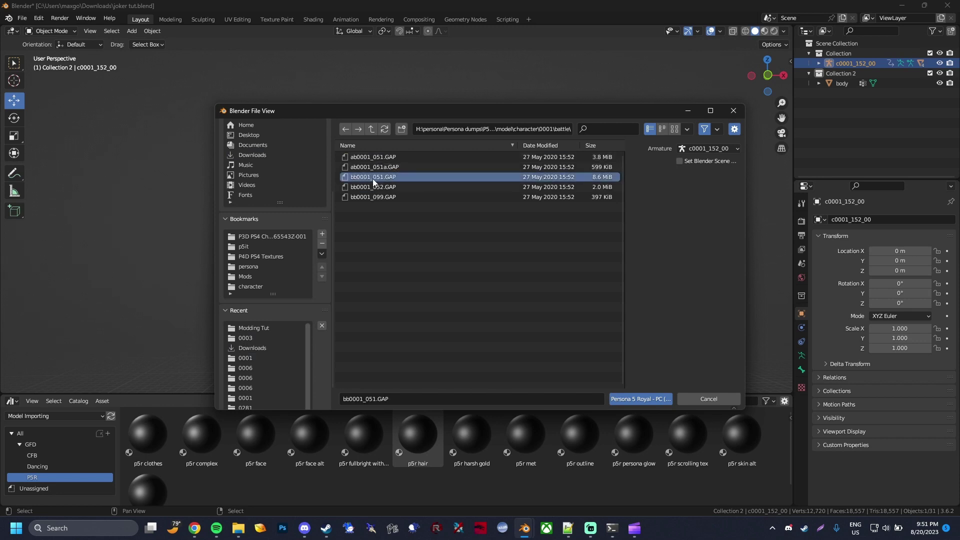
- Assign c0001_152_00 as the target armature, enable the Set Blender Scene option, and import the animations
{"action": "left_click", "coordinate": [710, 150]}
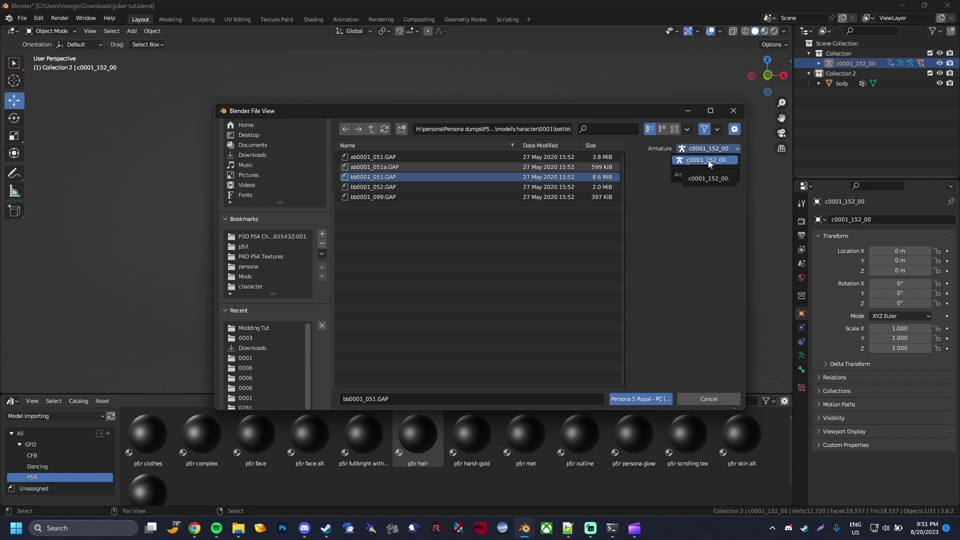
{"action": "left_click", "coordinate": [709, 161]}
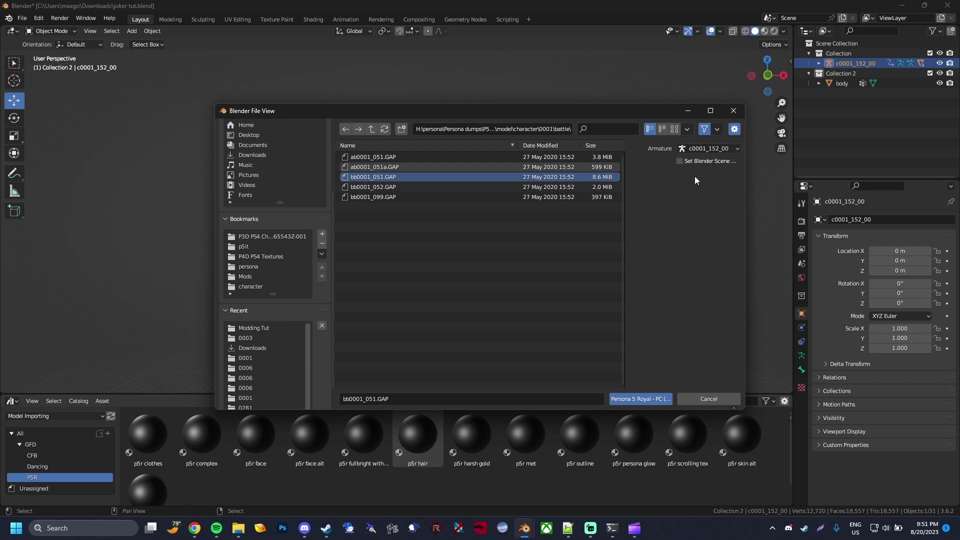
{"action": "left_click", "coordinate": [711, 162]}
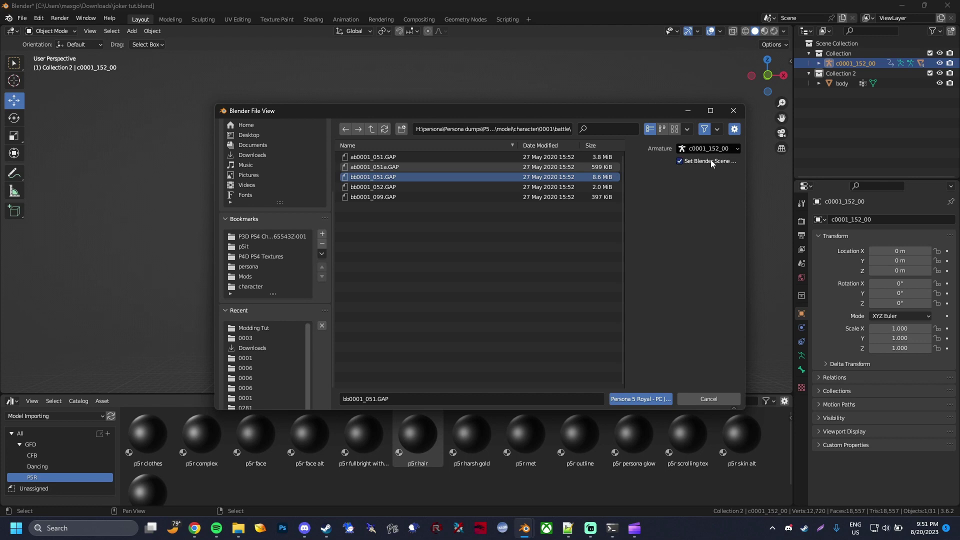
{"action": "left_click", "coordinate": [711, 149]}
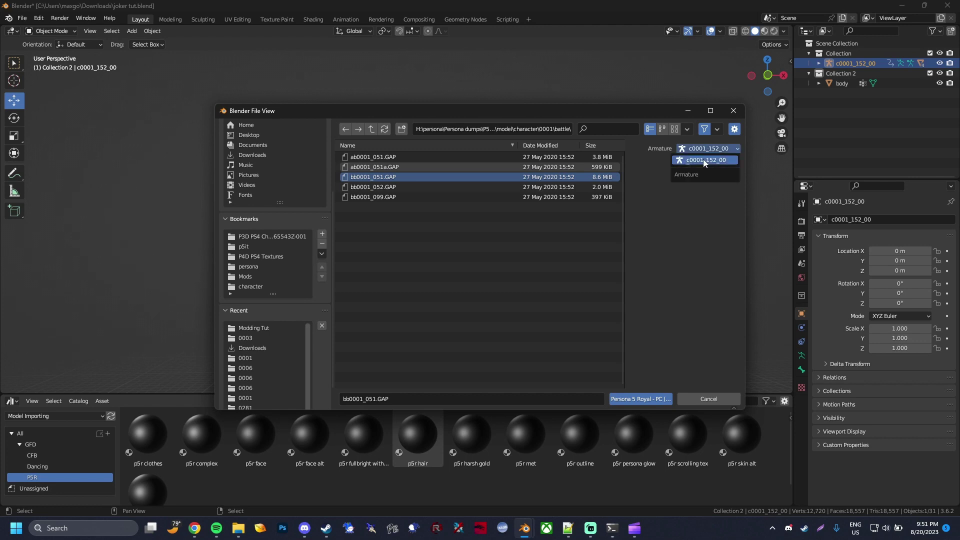
{"action": "left_click", "coordinate": [704, 159]}
{"action": "left_click", "coordinate": [715, 149]}
{"action": "left_click", "coordinate": [694, 161]}
{"action": "left_click", "coordinate": [637, 400]}
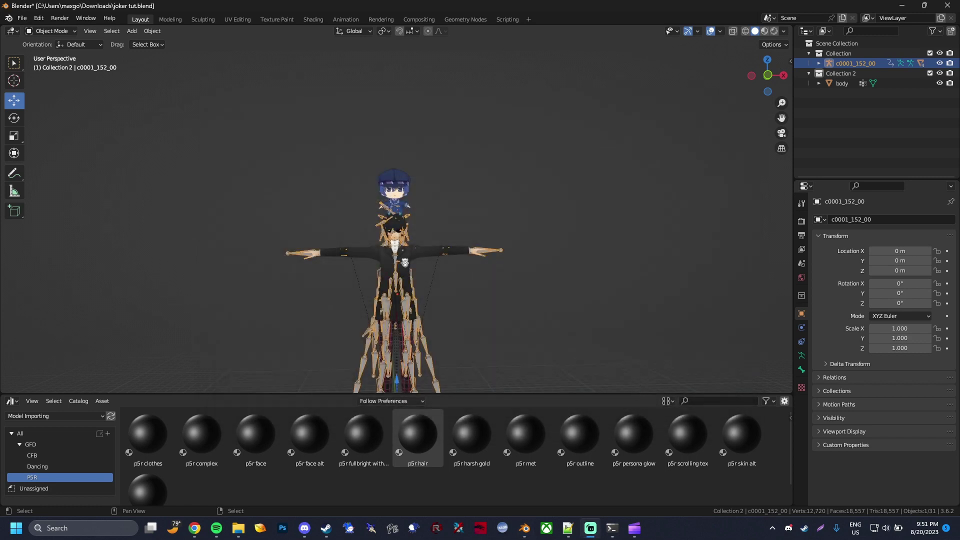
- Select the c0001_152_00 armature and replace the asset browser with an enlarged Nonlinear Animation editor
{"action": "left_click", "coordinate": [632, 280]}
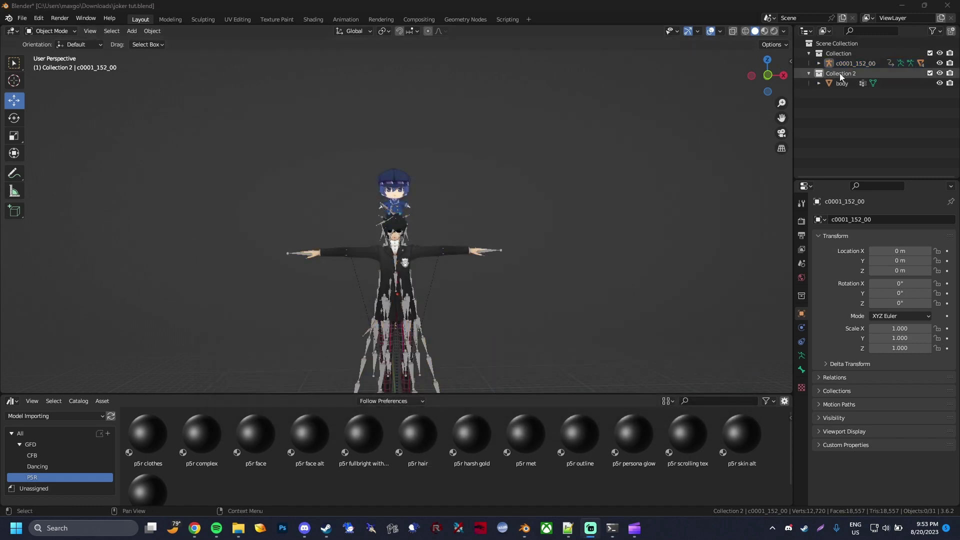
{"action": "left_click", "coordinate": [856, 63]}
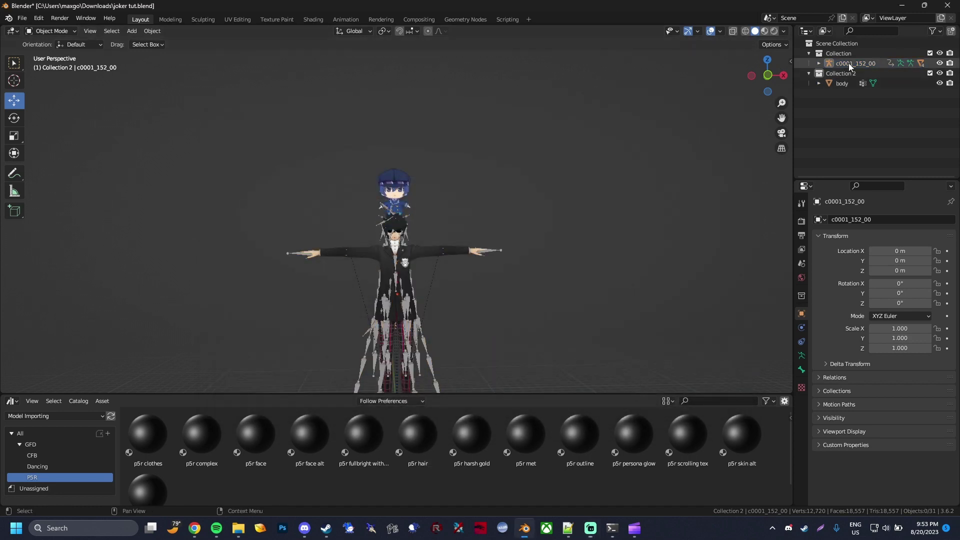
{"action": "left_click", "coordinate": [12, 402]}
{"action": "left_click", "coordinate": [11, 402]}
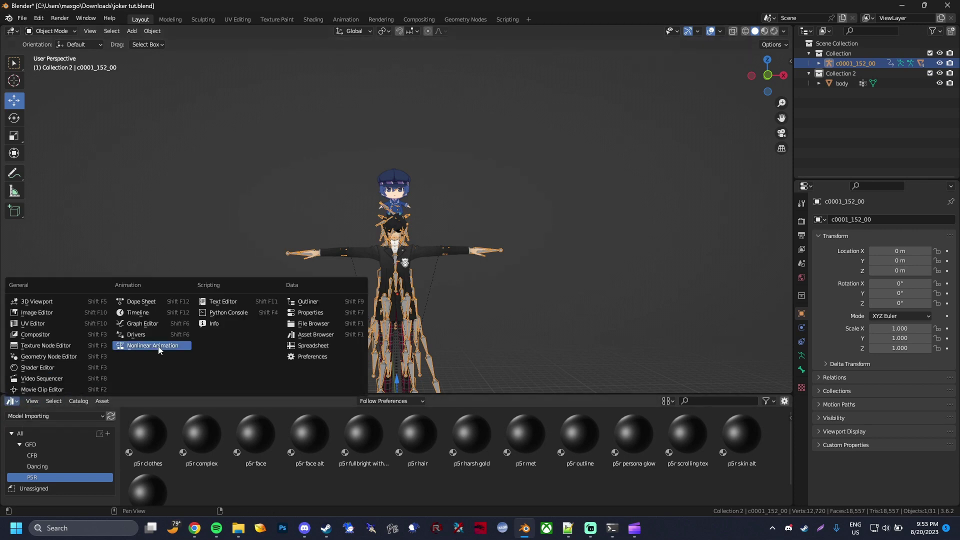
{"action": "left_click", "coordinate": [160, 346]}
{"action": "left_click_drag", "start_coordinate": [182, 394], "coordinate": [206, 308]}
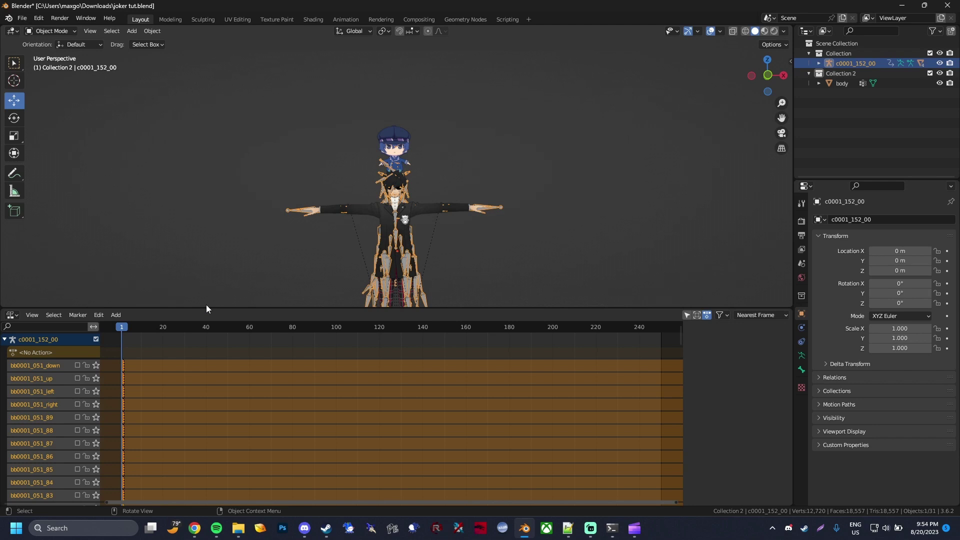
- Preview the bb0001_051_63 and bb0001_051_60 animation tracks on the armature, turning each one off again
{"action": "scroll", "coordinate": [49, 385], "scroll_direction": "down", "scroll_amount": 10}
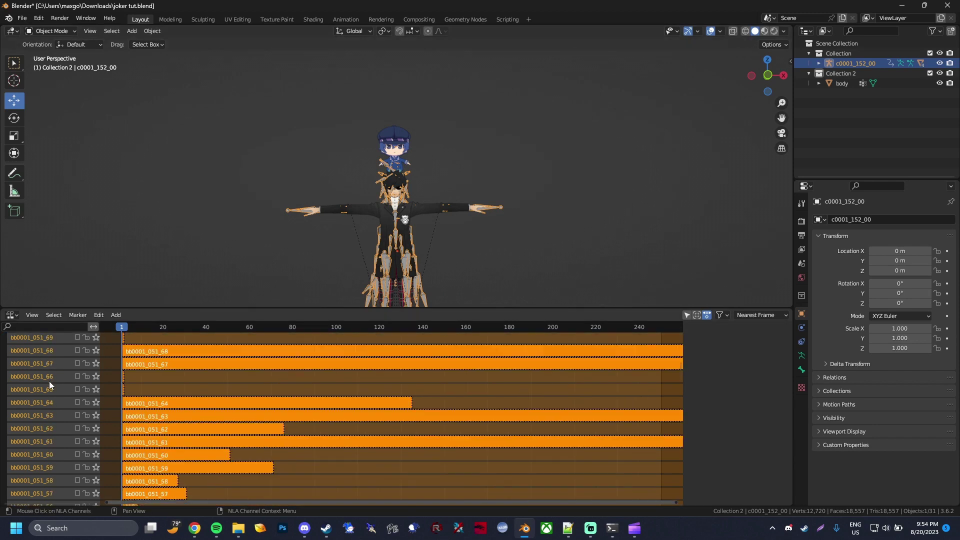
{"action": "left_click", "coordinate": [78, 415]}
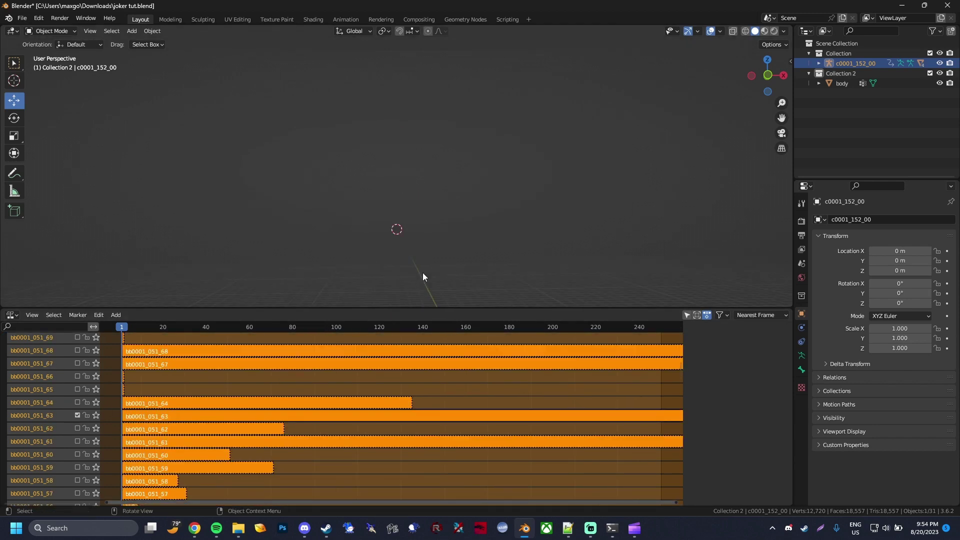
{"action": "left_click", "coordinate": [78, 415]}
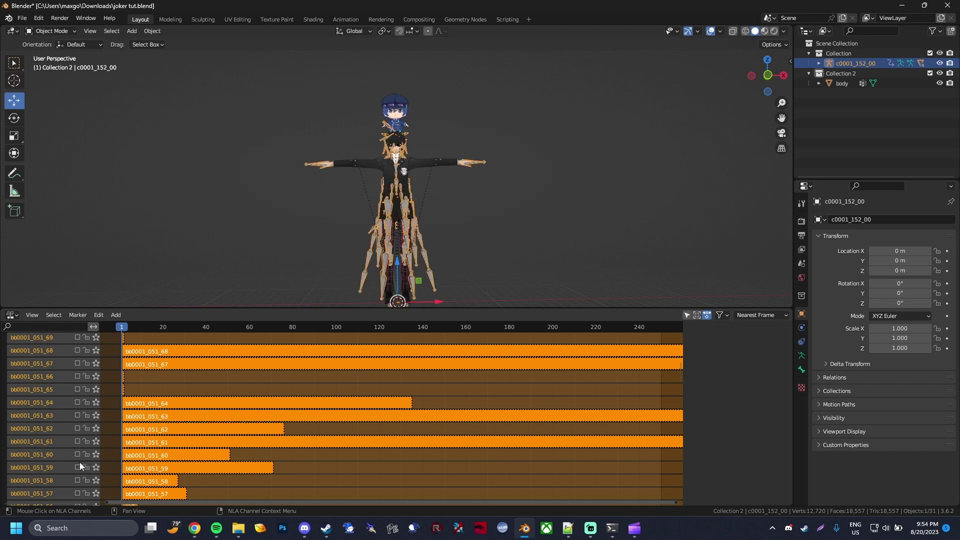
{"action": "left_click", "coordinate": [78, 454]}
{"action": "left_click_drag", "start_coordinate": [123, 326], "coordinate": [206, 329]}
{"action": "left_click", "coordinate": [78, 454]}
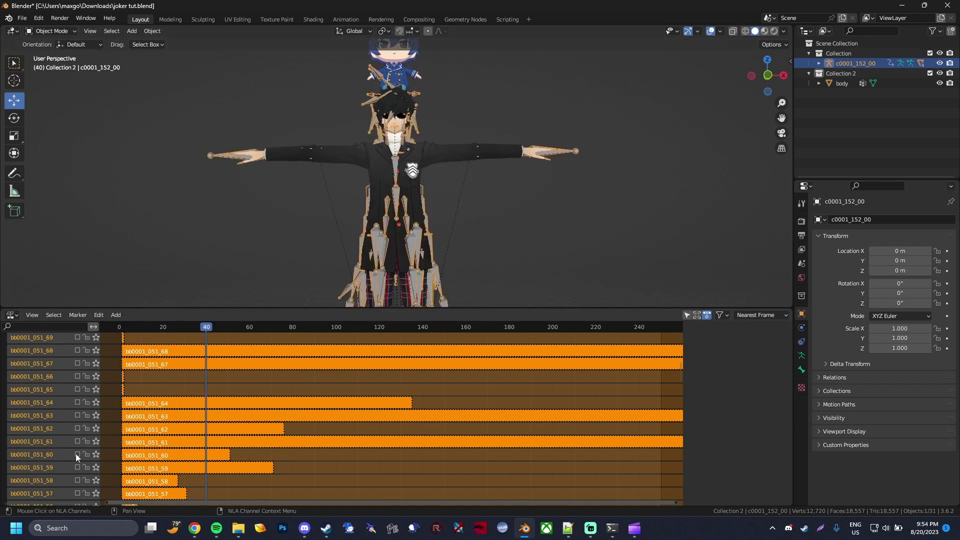
- Enable the bb0001_051_0 animation track, set the current frame to 6, and enlarge the 3D viewport
{"action": "scroll", "coordinate": [75, 452], "scroll_direction": "down", "scroll_amount": 15}
{"action": "scroll", "coordinate": [74, 451], "scroll_direction": "down", "scroll_amount": 20}
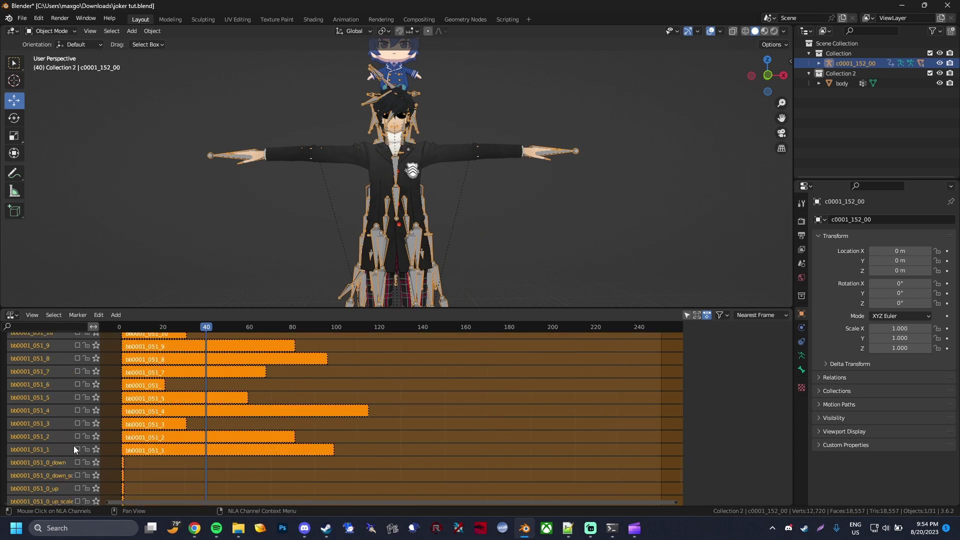
{"action": "left_click", "coordinate": [77, 486]}
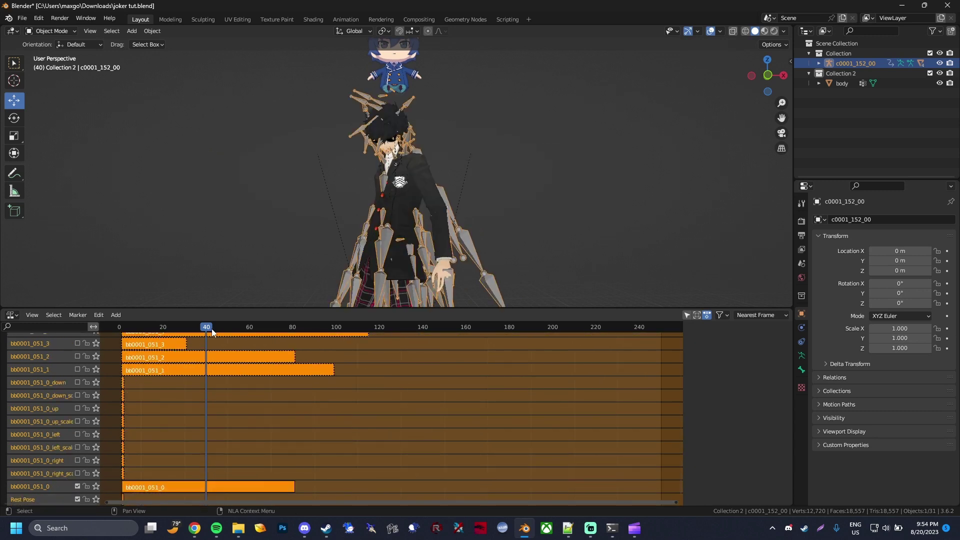
{"action": "left_click_drag", "start_coordinate": [231, 327], "coordinate": [133, 334]}
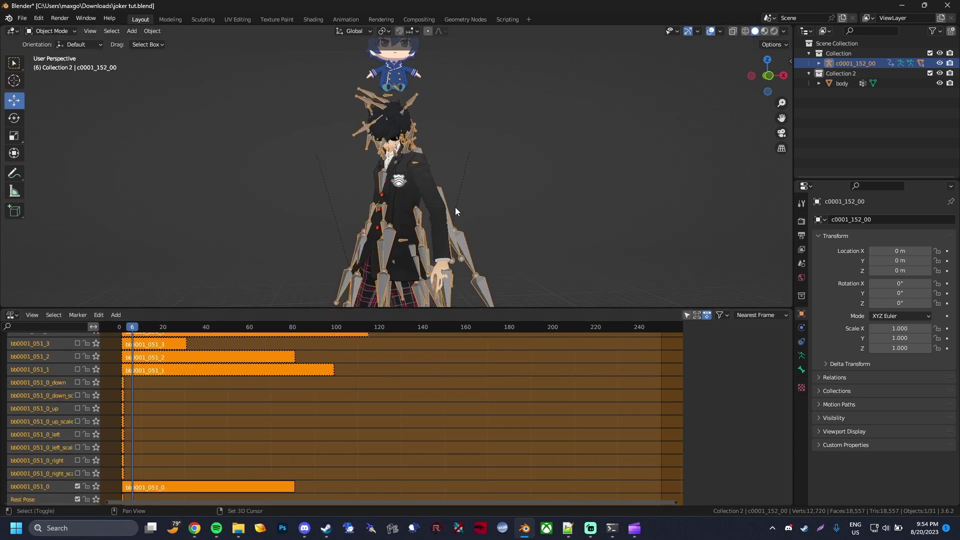
{"action": "left_click_drag", "start_coordinate": [364, 313], "coordinate": [357, 413]}
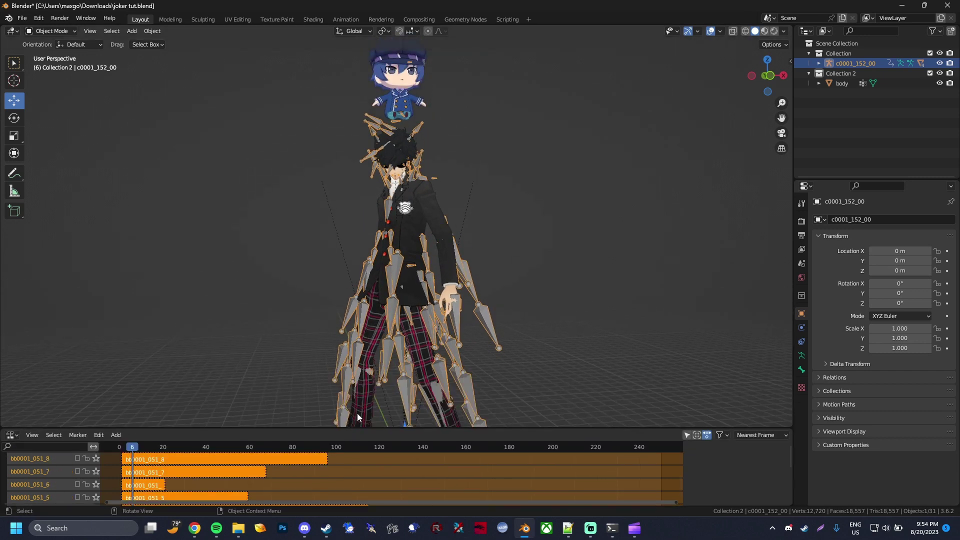
{"action": "left_click", "coordinate": [393, 73]}
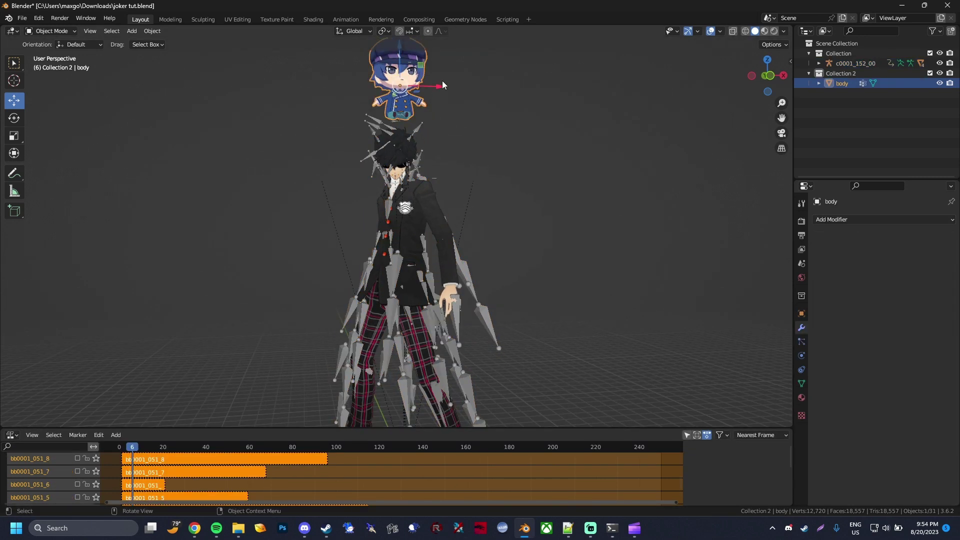
{"action": "left_click", "coordinate": [941, 63]}
{"action": "left_click", "coordinate": [942, 65]}
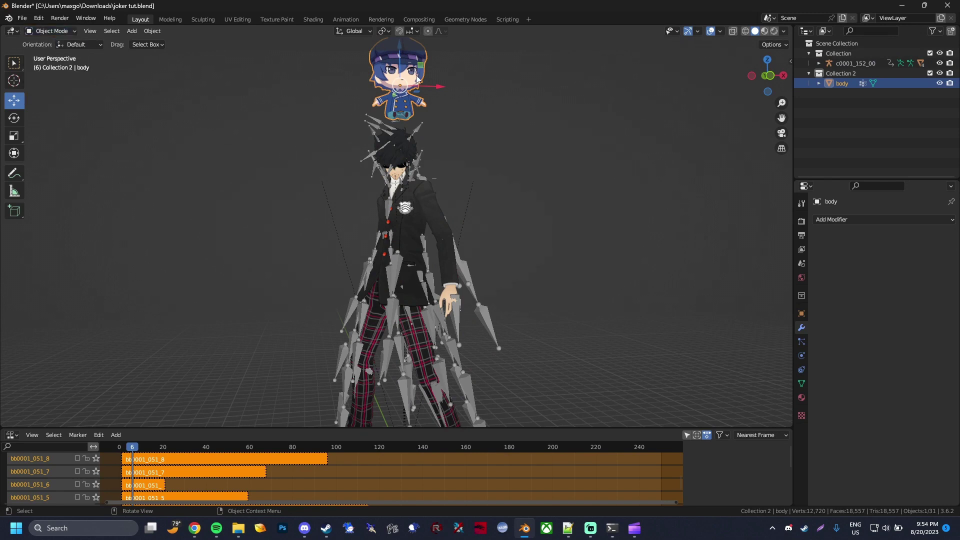
- Expand the c0001_152_00 armature's bone hierarchy from root through Bip01 and Bip01 Pelvis to Bip01 Spine
{"action": "left_click", "coordinate": [819, 63]}
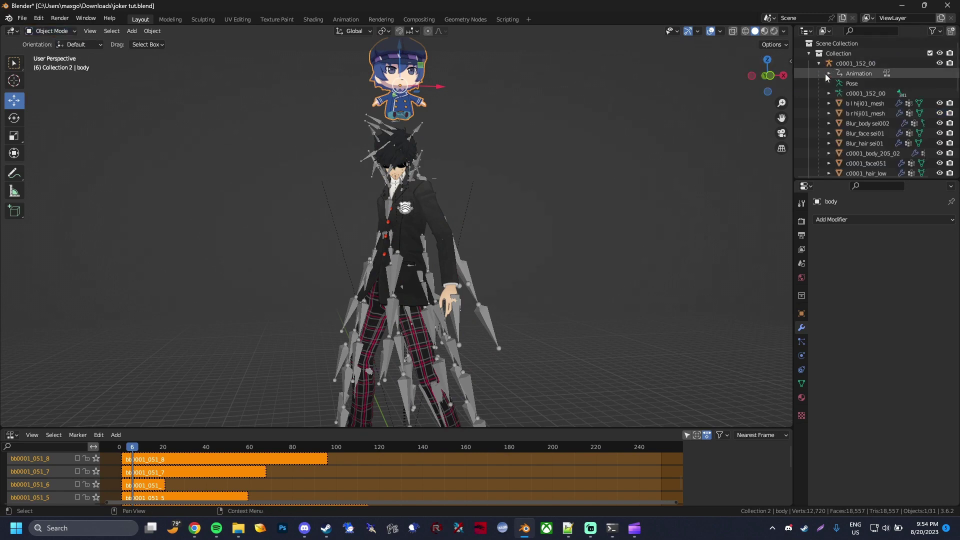
{"action": "left_click", "coordinate": [830, 93]}
{"action": "left_click", "coordinate": [840, 103]}
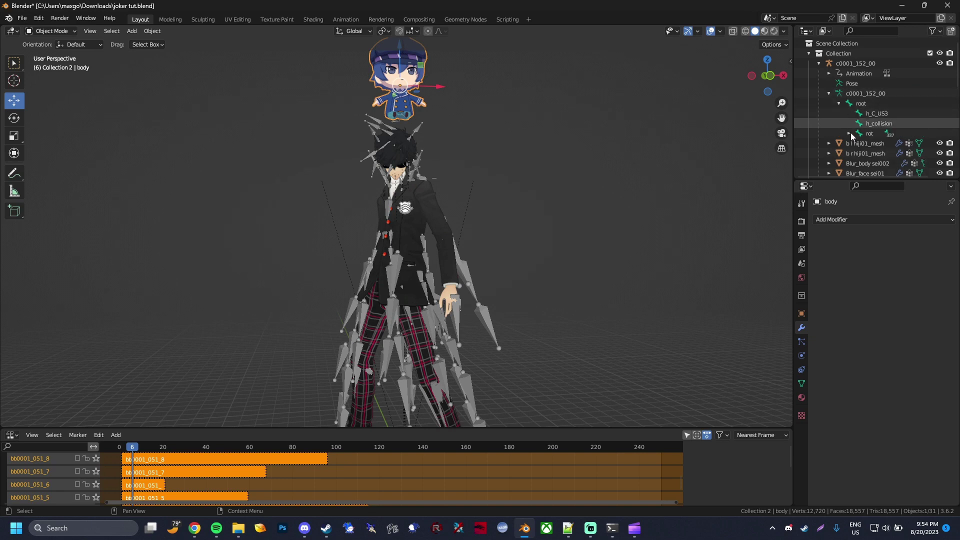
{"action": "left_click", "coordinate": [849, 133]}
{"action": "scroll", "coordinate": [859, 117], "scroll_direction": "down", "scroll_amount": 2}
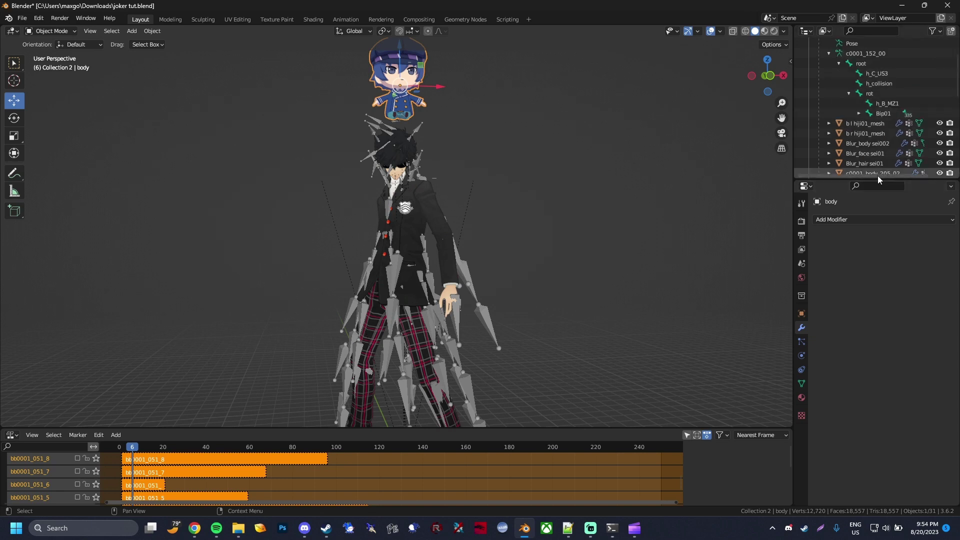
{"action": "scroll", "coordinate": [851, 140], "scroll_direction": "right", "scroll_amount": 2, "text": "ctrl"}
{"action": "left_click", "coordinate": [821, 111]}
{"action": "left_click", "coordinate": [826, 113]}
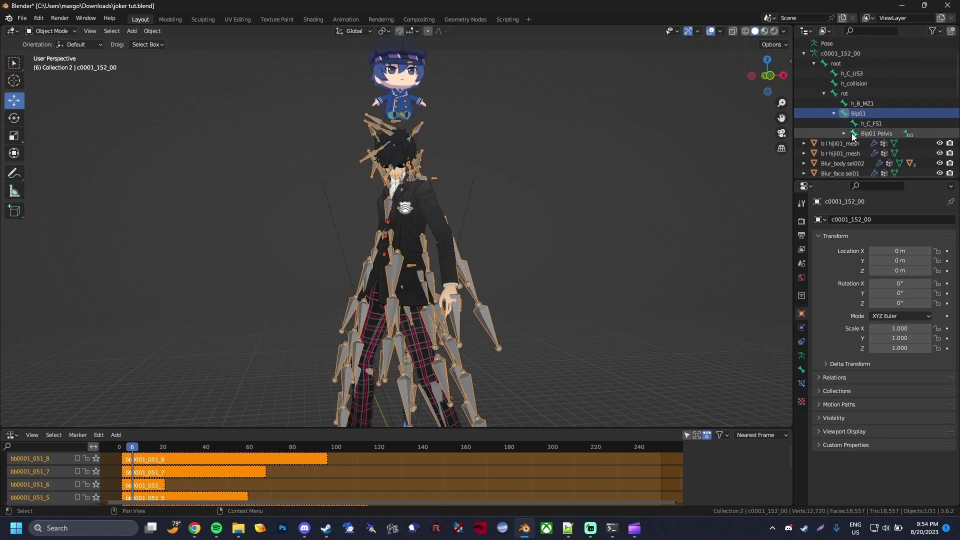
{"action": "left_click", "coordinate": [844, 133]}
{"action": "scroll", "coordinate": [842, 133], "scroll_direction": "down", "scroll_amount": 3}
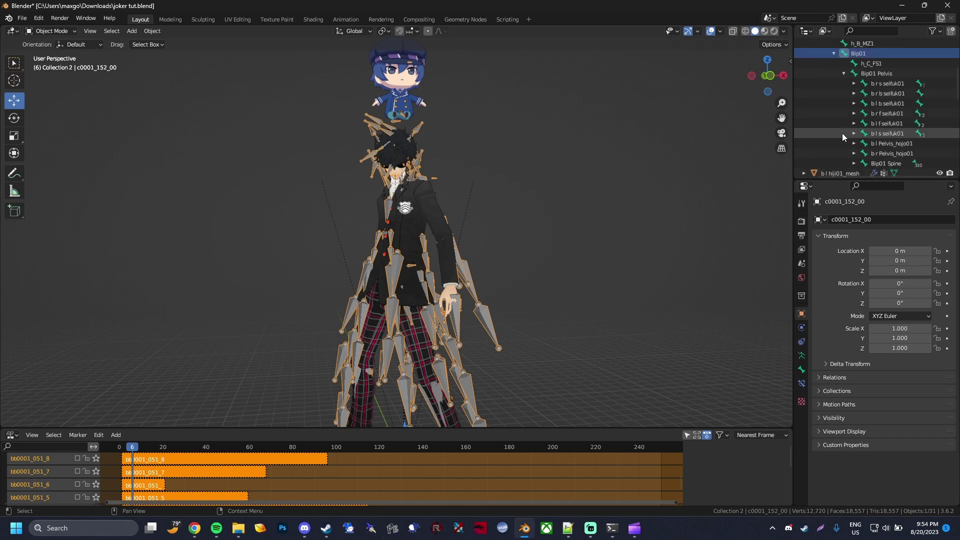
{"action": "left_click", "coordinate": [854, 163]}
- Expand the spine bones down through Bip01 Neck and copy the name of the Bip01 Head bone
{"action": "scroll", "coordinate": [860, 157], "scroll_direction": "down", "scroll_amount": 4}
{"action": "scroll", "coordinate": [862, 150], "scroll_direction": "down", "scroll_amount": 8}
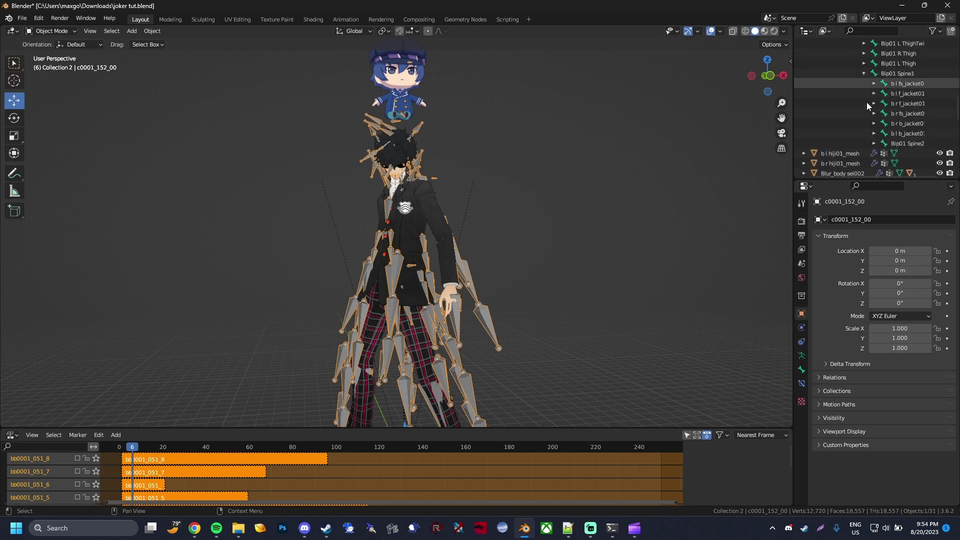
{"action": "left_click", "coordinate": [874, 104]}
{"action": "left_click_drag", "start_coordinate": [875, 176], "coordinate": [896, 177]}
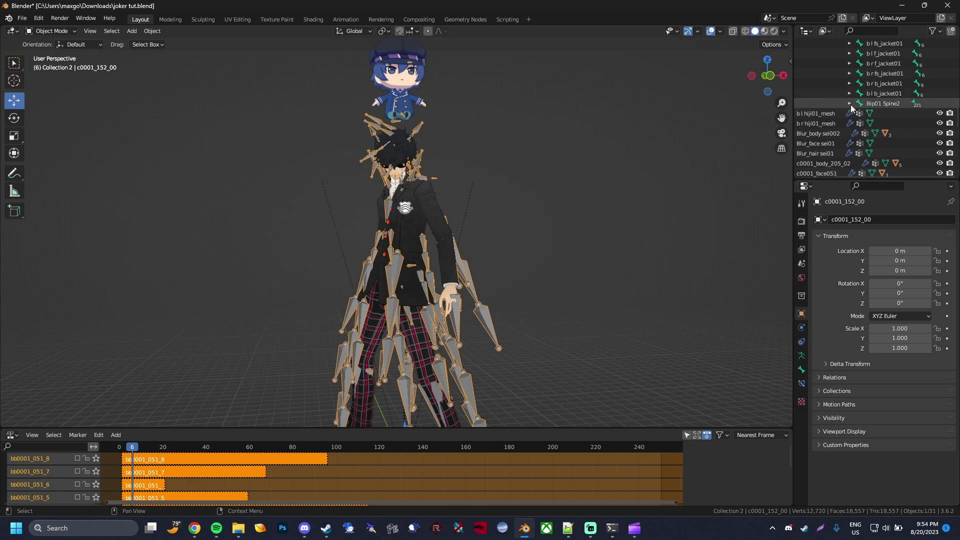
{"action": "scroll", "coordinate": [866, 141], "scroll_direction": "down", "scroll_amount": 4}
{"action": "left_click", "coordinate": [860, 133]}
{"action": "scroll", "coordinate": [864, 132], "scroll_direction": "down", "scroll_amount": 2}
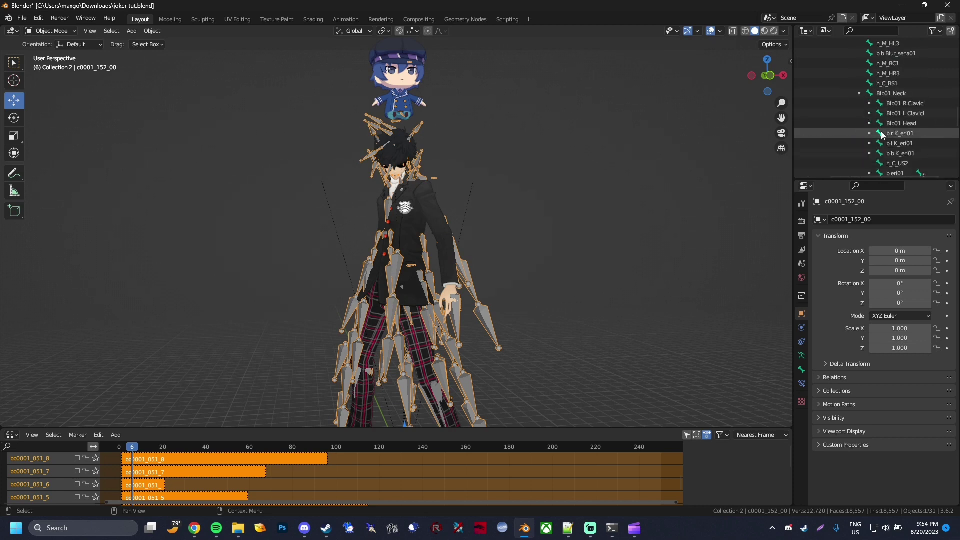
{"action": "double_click", "coordinate": [890, 123]}
{"action": "key", "text": "ctrl+c"}
{"action": "scroll", "coordinate": [899, 122], "scroll_direction": "down", "scroll_amount": 1}
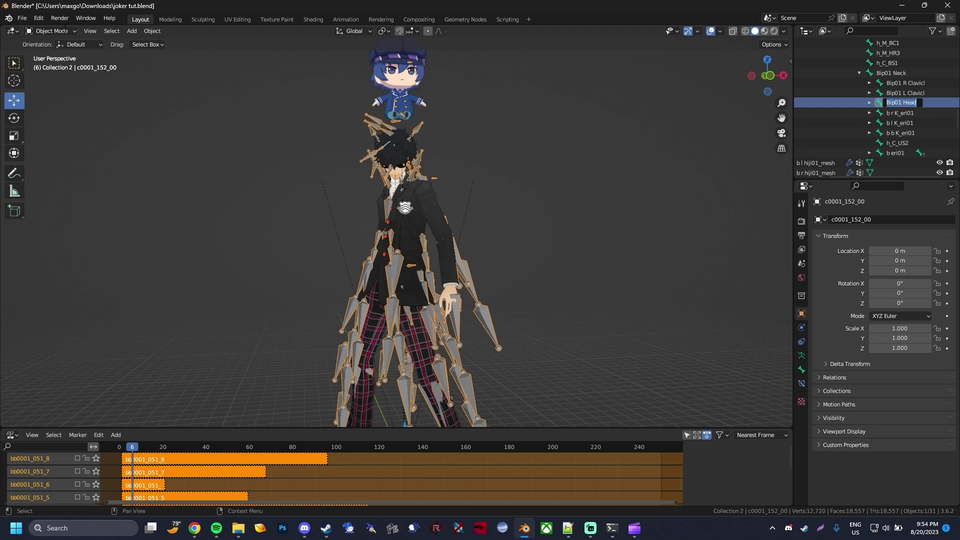
- Select the chibi body mesh, switch it to Edit Mode, and delete all of its existing vertex groups
{"action": "left_click", "coordinate": [403, 81]}
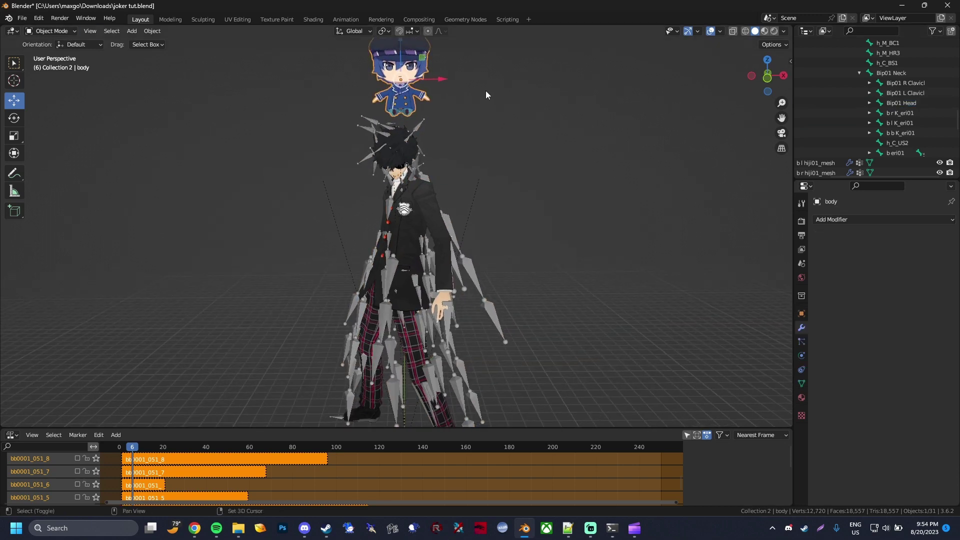
{"action": "middle_click_drag", "start_coordinate": [485, 91], "coordinate": [491, 186], "text": "shift"}
{"action": "scroll", "coordinate": [491, 186], "scroll_direction": "up", "scroll_amount": 2}
{"action": "key", "text": "Tab"}
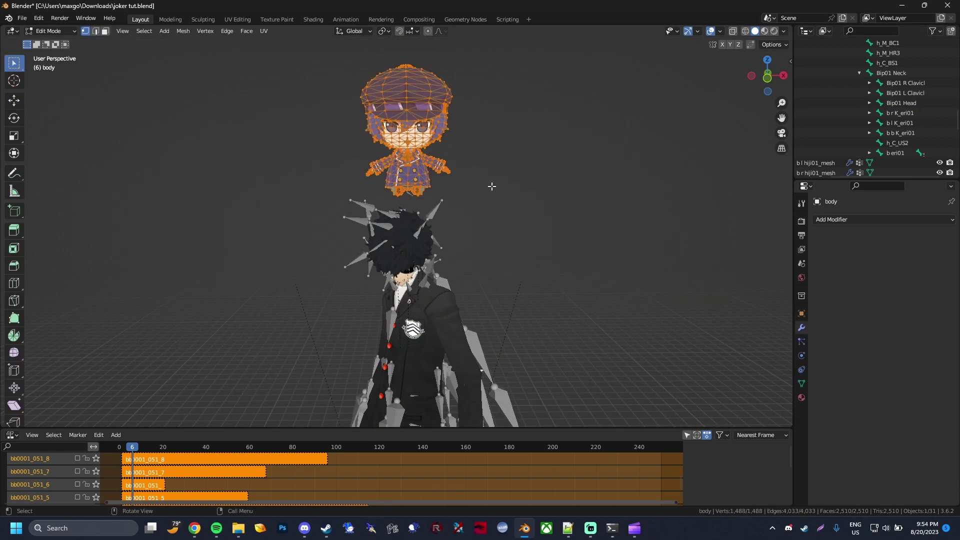
{"action": "left_click", "coordinate": [800, 384]}
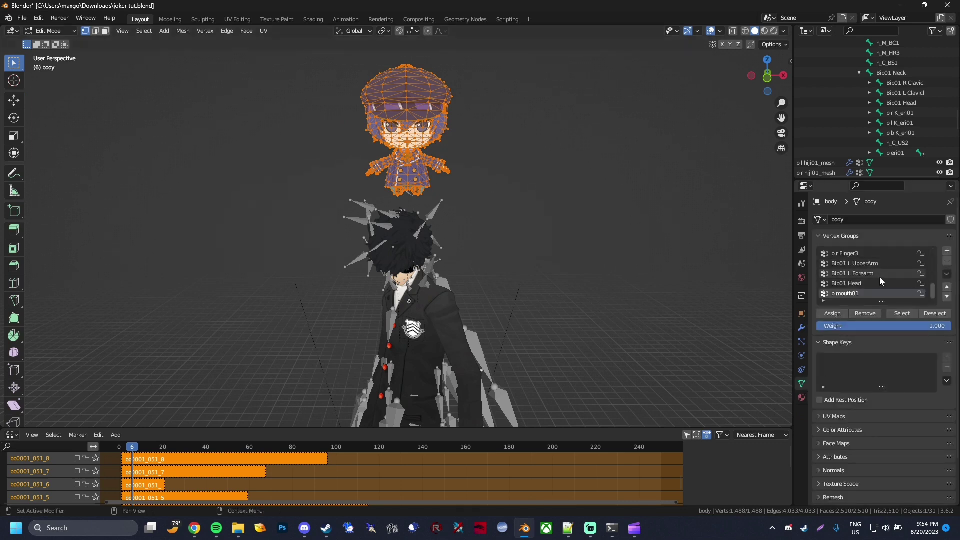
{"action": "left_click", "coordinate": [947, 274]}
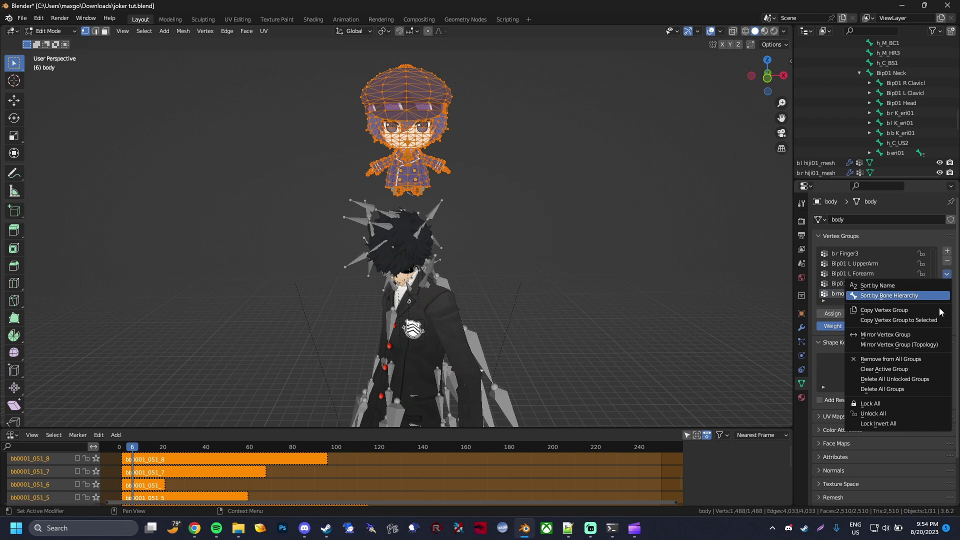
{"action": "left_click", "coordinate": [890, 392]}
- Create a vertex group named Bip01 Head on the chibi mesh and assign all its vertices to it
{"action": "left_click", "coordinate": [947, 251]}
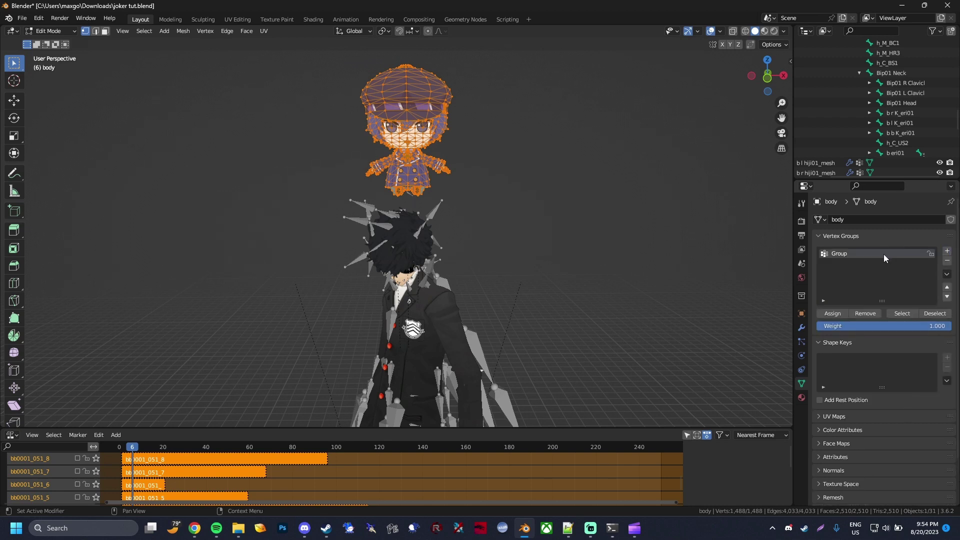
{"action": "double_click", "coordinate": [885, 254]}
{"action": "key", "text": "ctrl+v"}
{"action": "key", "text": "alt+z"}
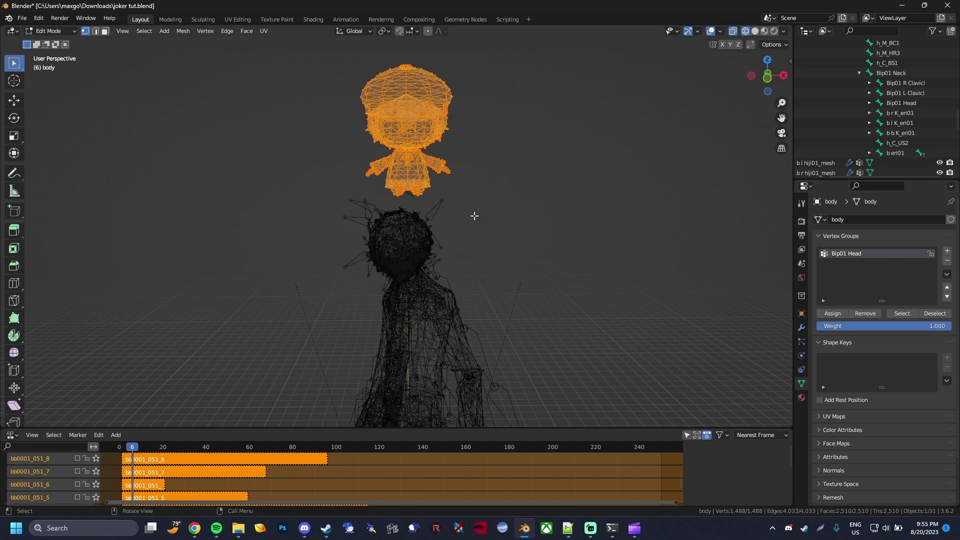
{"action": "left_click_drag", "start_coordinate": [534, 241], "coordinate": [319, 51]}
{"action": "key", "text": "alt+z"}
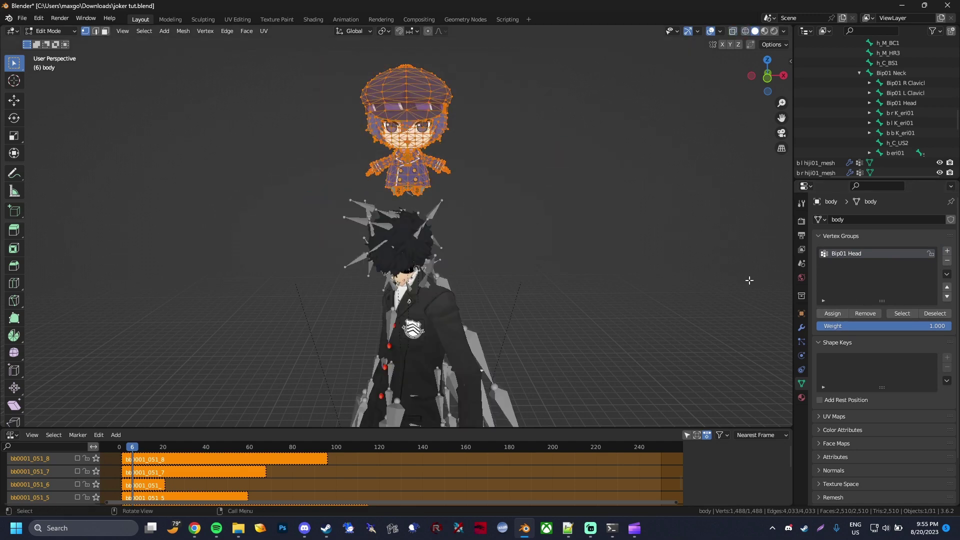
{"action": "left_click", "coordinate": [842, 314]}
{"action": "key", "text": "Tab"}
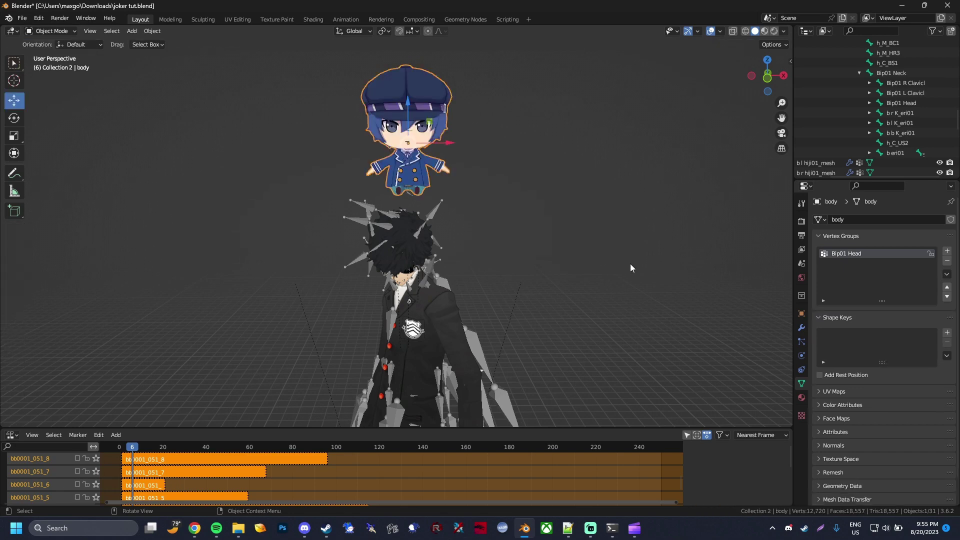
- Add an Armature modifier targeting c0001_152_00 to the body mesh and scrub the animation to frame 88
{"action": "left_click", "coordinate": [800, 327]}
{"action": "left_click", "coordinate": [881, 220]}
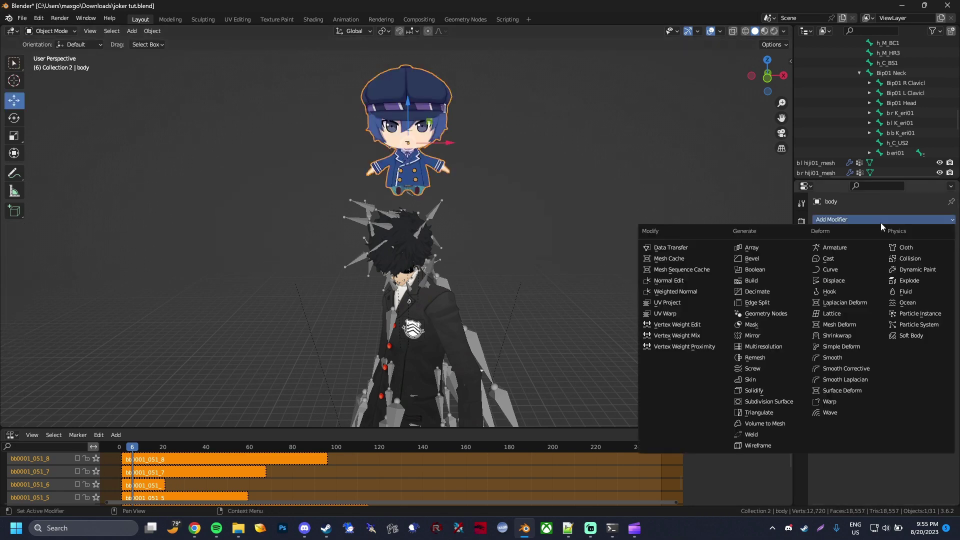
{"action": "left_click", "coordinate": [865, 247]}
{"action": "left_click", "coordinate": [893, 274]}
{"action": "left_click", "coordinate": [884, 289]}
{"action": "left_click", "coordinate": [580, 302]}
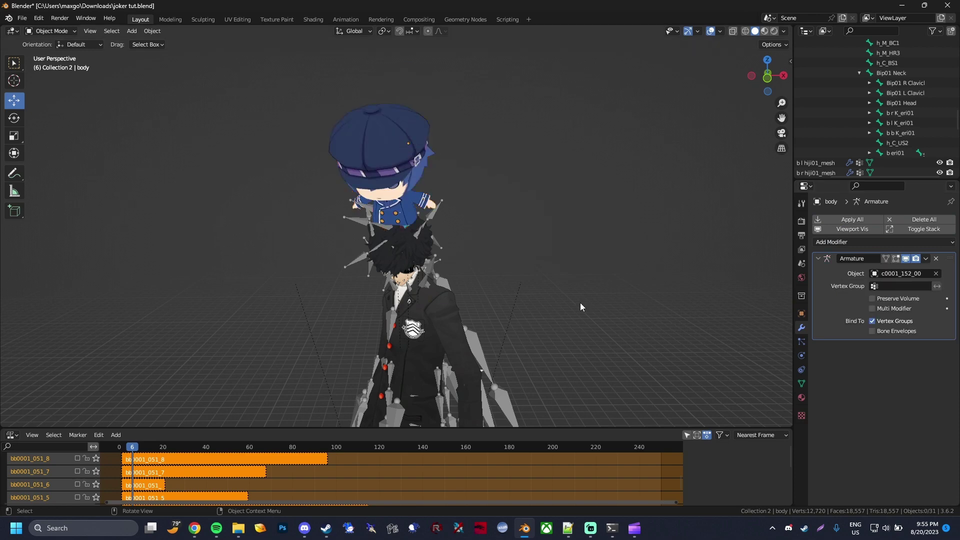
{"action": "middle_click_drag", "start_coordinate": [581, 302], "coordinate": [604, 250]}
{"action": "left_click_drag", "start_coordinate": [140, 450], "coordinate": [310, 463]}
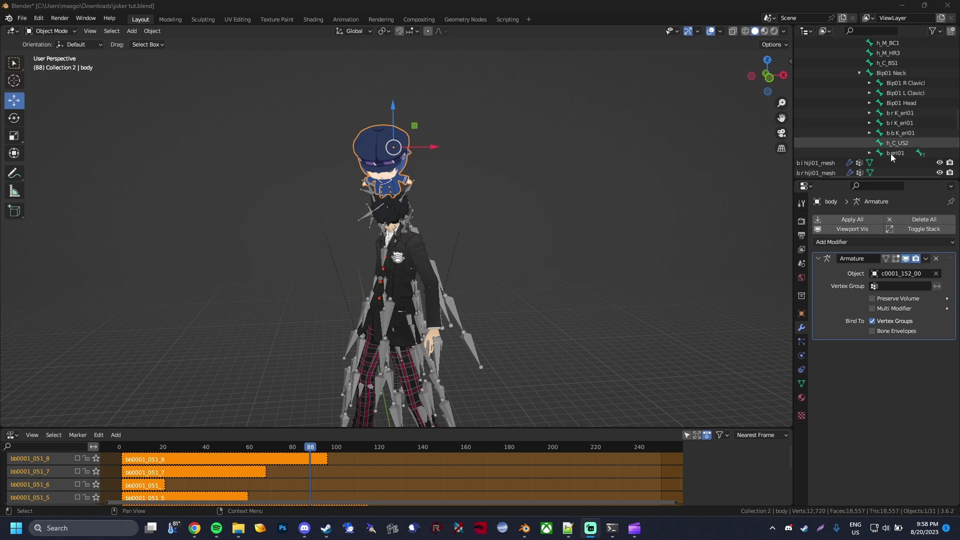
- Remove the Armature modifier from the chibi body and delete all of its vertex groups
{"action": "left_click", "coordinate": [936, 274]}
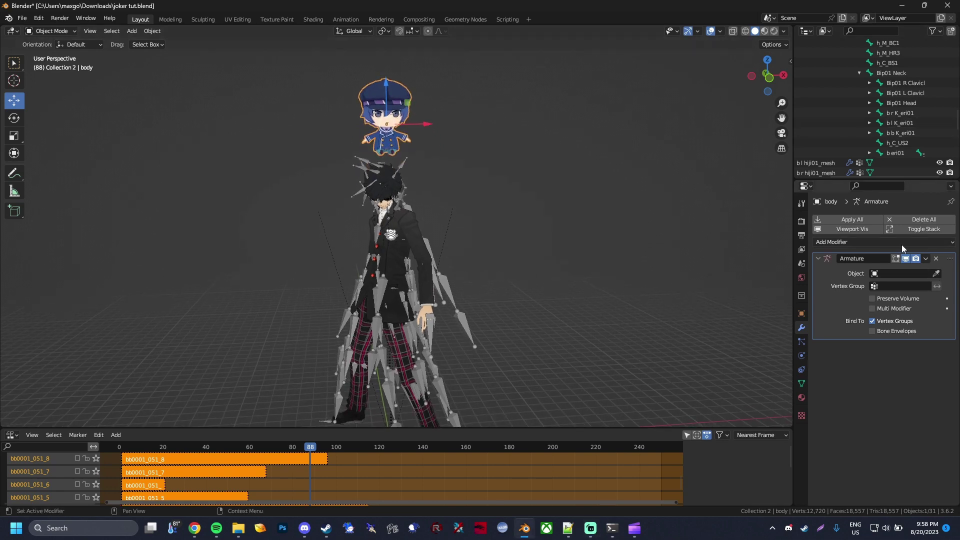
{"action": "left_click", "coordinate": [936, 259]}
{"action": "left_click", "coordinate": [802, 383]}
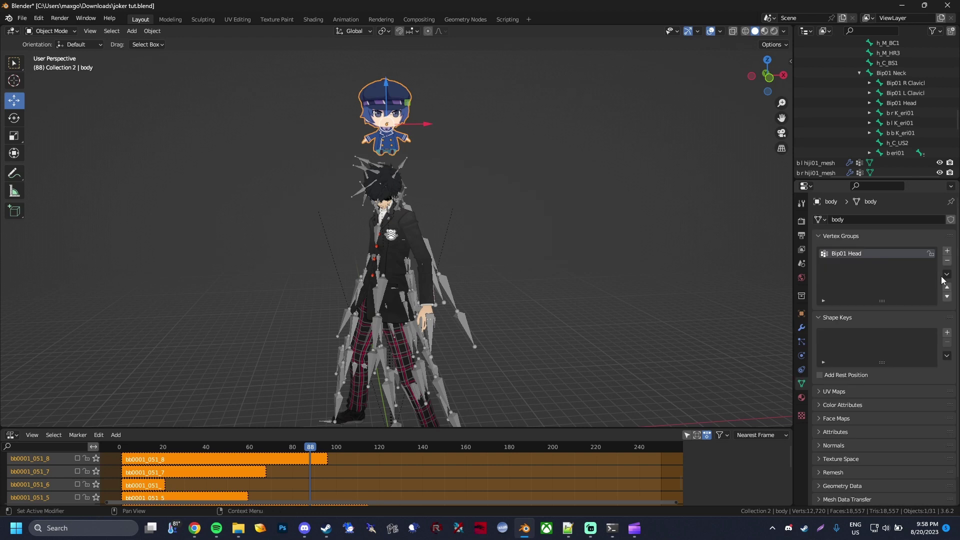
{"action": "left_click", "coordinate": [947, 274]}
{"action": "key", "text": "Return"}
- Hide the c0001_152_00 armature and open the chibi body mesh in Edit Mode
{"action": "scroll", "coordinate": [441, 254], "scroll_direction": "up", "scroll_amount": 6}
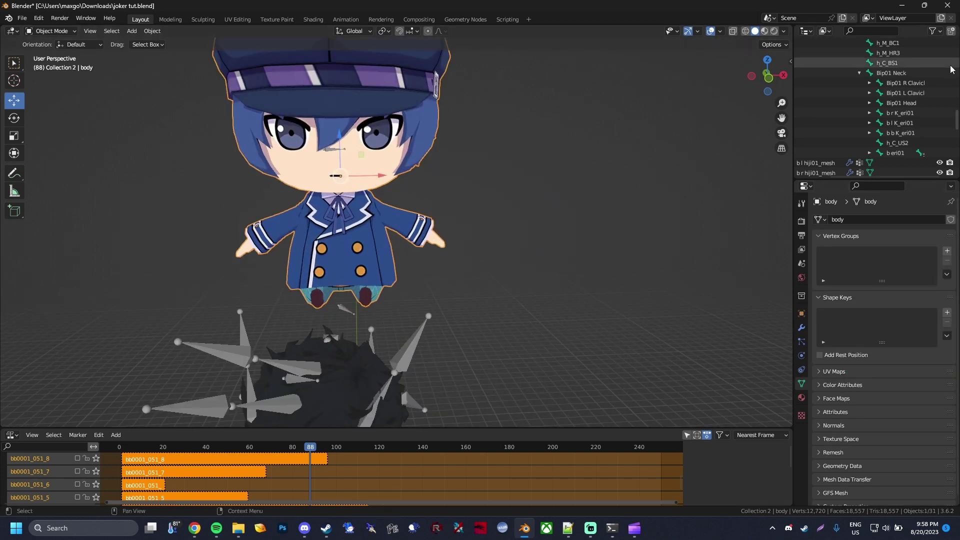
{"action": "scroll", "coordinate": [938, 65], "scroll_direction": "up", "scroll_amount": 15}
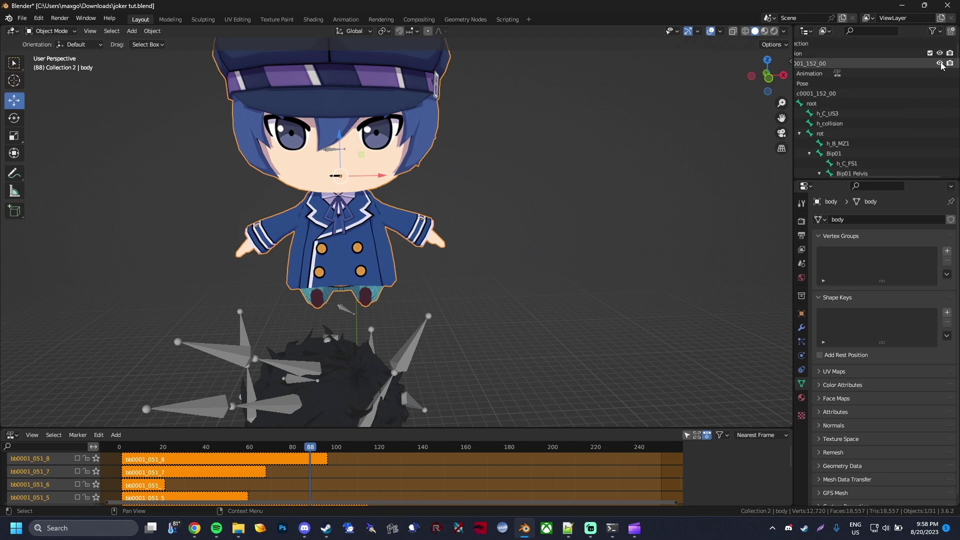
{"action": "key", "text": "Tab"}
{"action": "scroll", "coordinate": [461, 208], "scroll_direction": "up", "scroll_amount": 2}
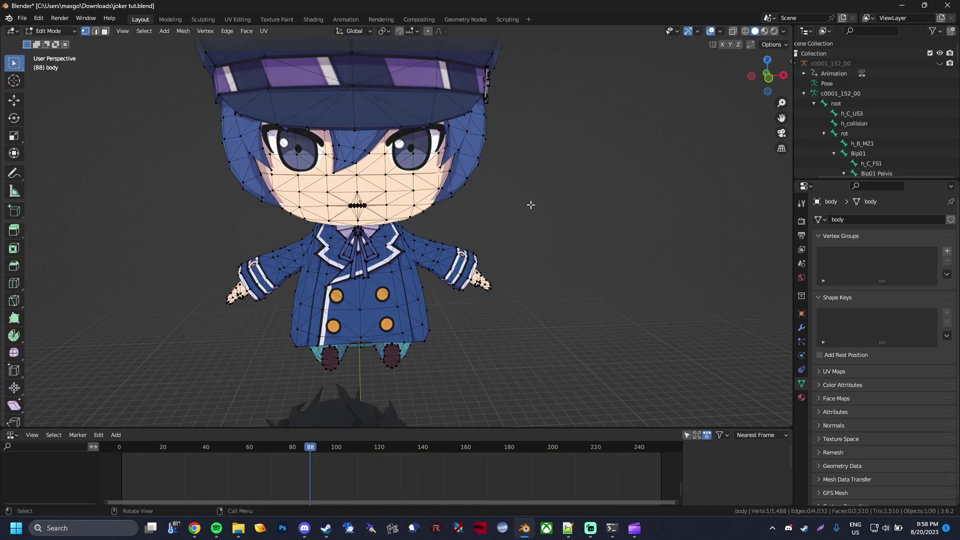
{"action": "scroll", "coordinate": [536, 206], "scroll_direction": "up", "scroll_amount": 4}
{"action": "scroll", "coordinate": [542, 208], "scroll_direction": "down", "scroll_amount": 3}
- Try edge and face selection on the chibi's face, return to vertex selection, and clear the selection
{"action": "left_click", "coordinate": [96, 33]}
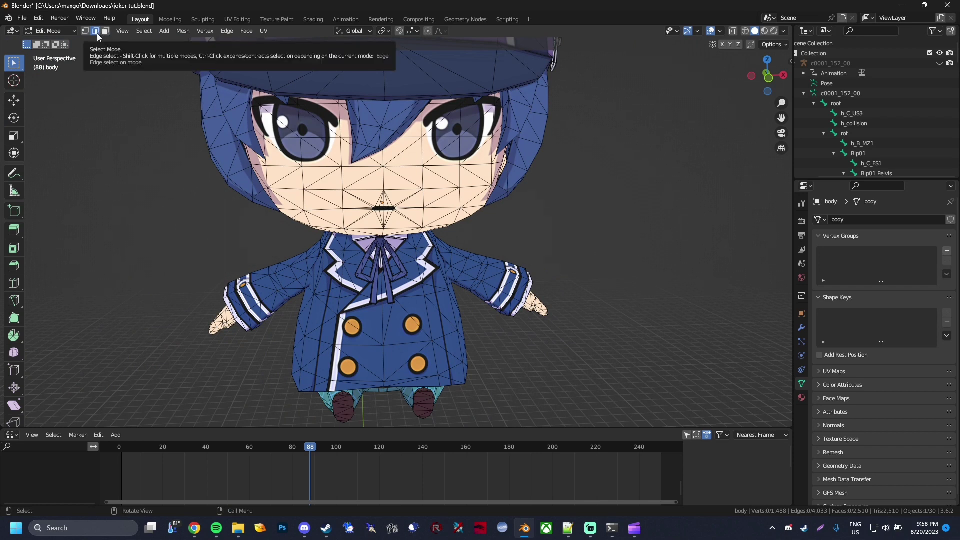
{"action": "left_click", "coordinate": [105, 31]}
{"action": "left_click", "coordinate": [321, 152]}
{"action": "left_click", "coordinate": [358, 150]}
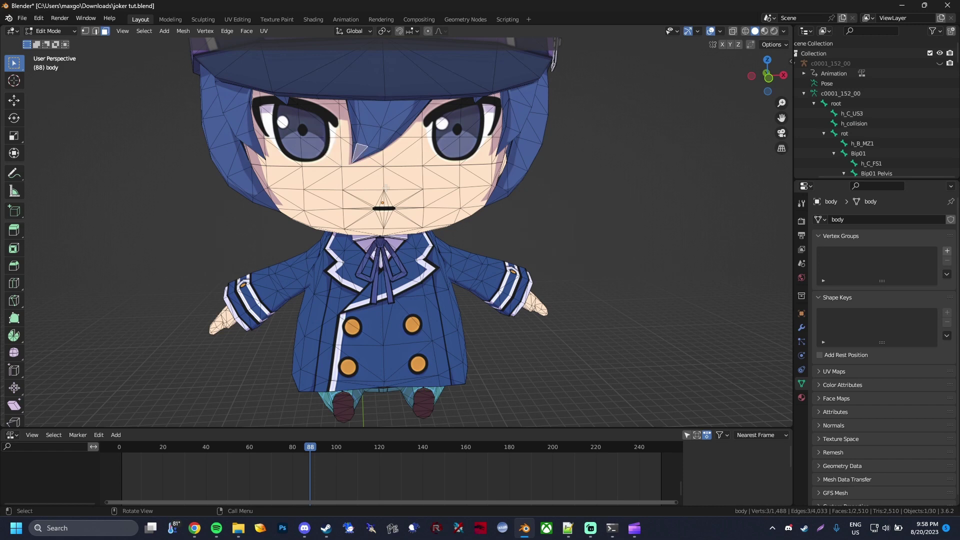
{"action": "left_click", "coordinate": [385, 188]}
{"action": "left_click", "coordinate": [85, 31]}
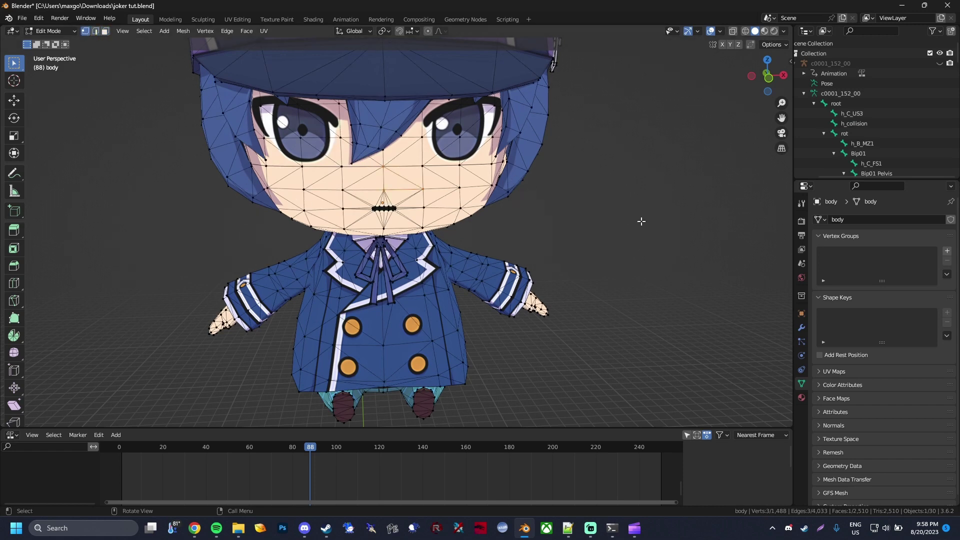
{"action": "left_click", "coordinate": [628, 213]}
- Select a single vertex on the side of the chibi's jaw
{"action": "middle_click_drag", "start_coordinate": [628, 212], "coordinate": [652, 219]}
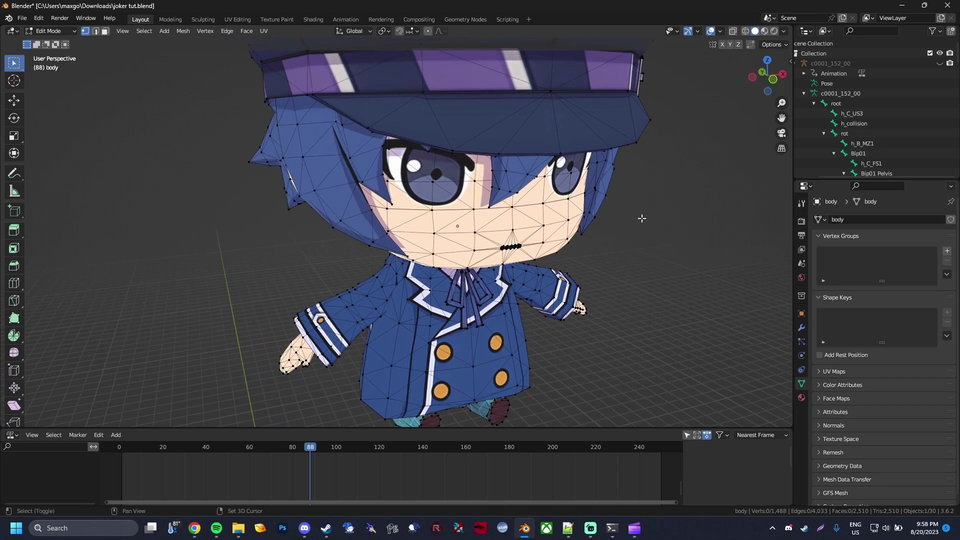
{"action": "scroll", "coordinate": [642, 219], "scroll_direction": "up", "scroll_amount": 4}
{"action": "left_click", "coordinate": [464, 219]}
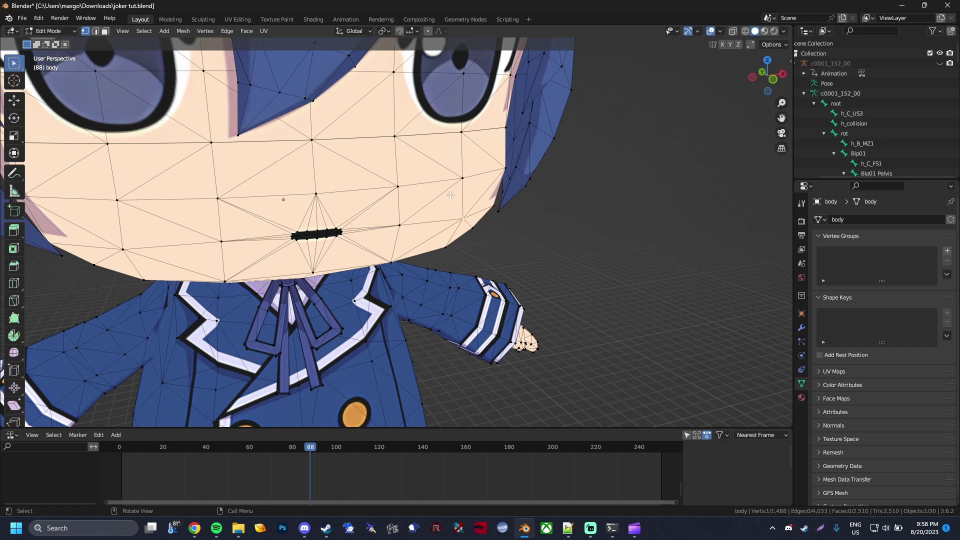
{"action": "scroll", "coordinate": [450, 196], "scroll_direction": "down", "scroll_amount": 8}
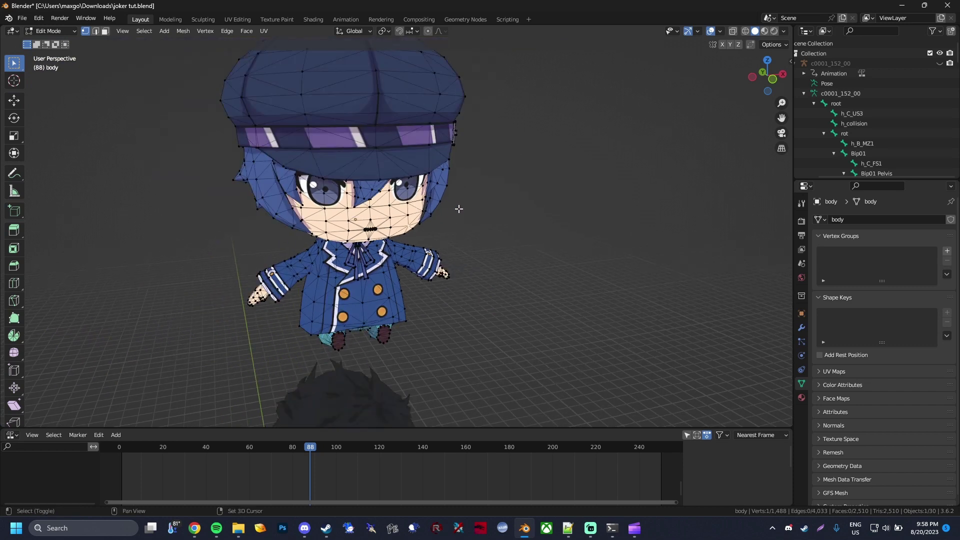
{"action": "middle_click_drag", "start_coordinate": [500, 194], "coordinate": [502, 208]}
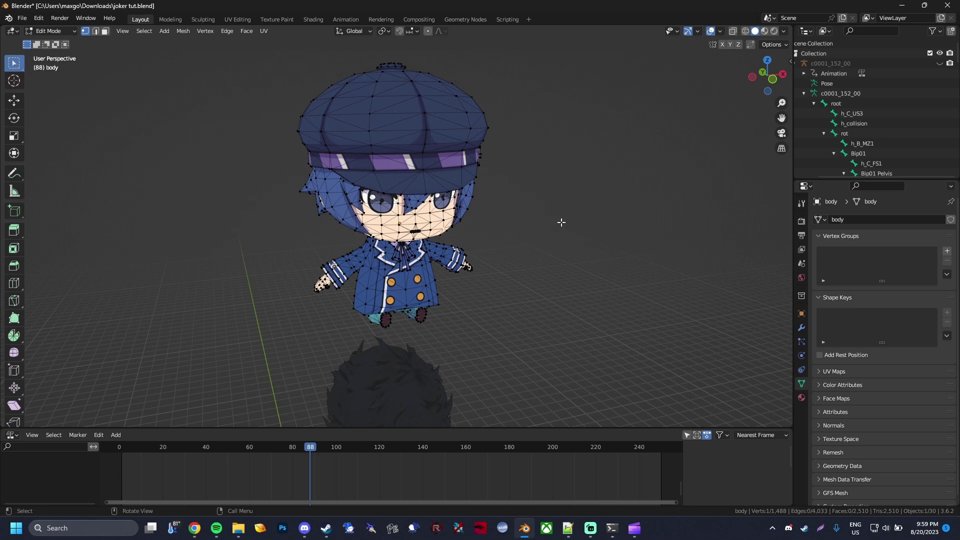
- Select every vertex of the chibi in wireframe and assign them to a new vertex group named Bip01 Head
{"action": "key", "text": "z"}
{"action": "left_click", "coordinate": [490, 204]}
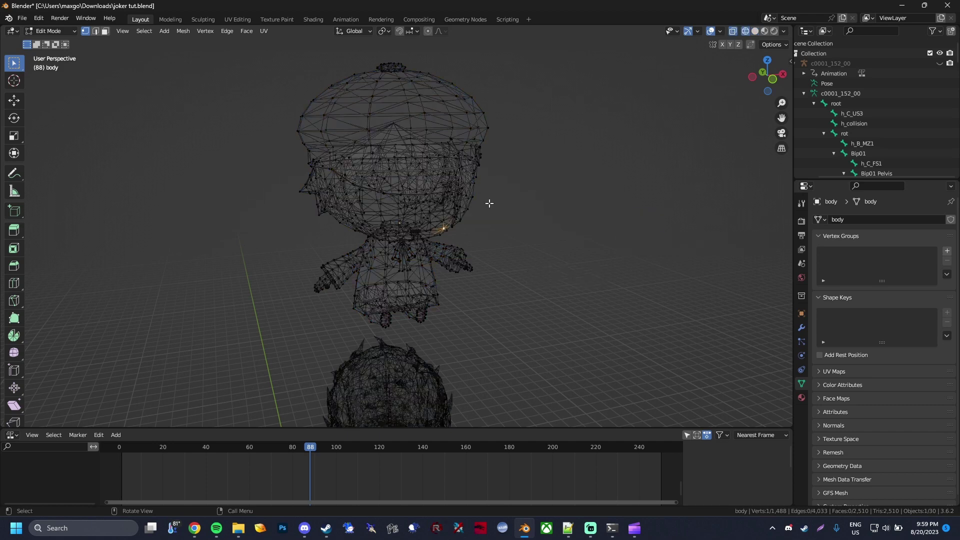
{"action": "mouse_move", "coordinate": [619, 379]}
{"action": "left_mouse_down"}
{"action": "mouse_move", "coordinate": [402, 220]}
{"action": "mouse_move", "coordinate": [254, 40]}
{"action": "left_mouse_up"}
{"action": "key", "text": "z"}
{"action": "left_click", "coordinate": [930, 257]}
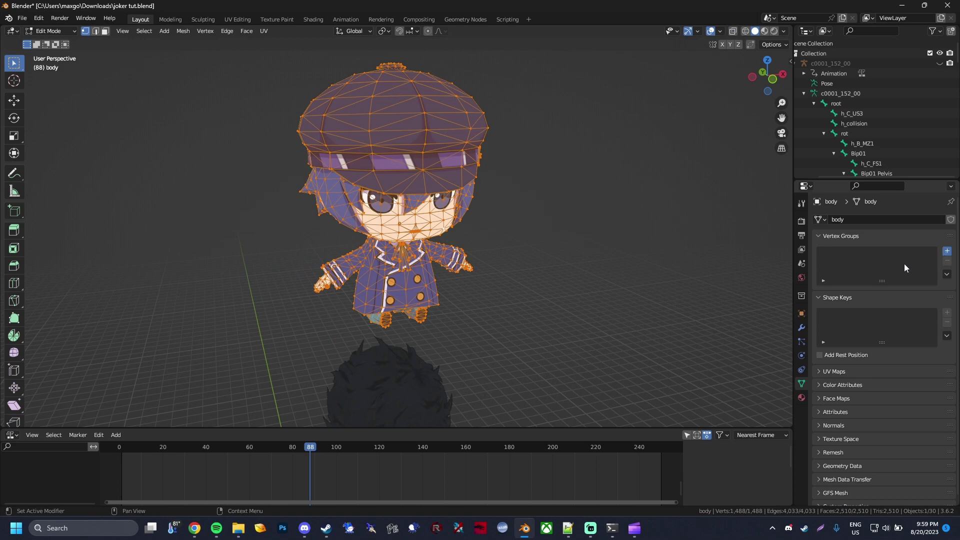
{"action": "left_click", "coordinate": [947, 250]}
{"action": "double_click", "coordinate": [875, 253]}
{"action": "type", "text": "Bip01 He"}
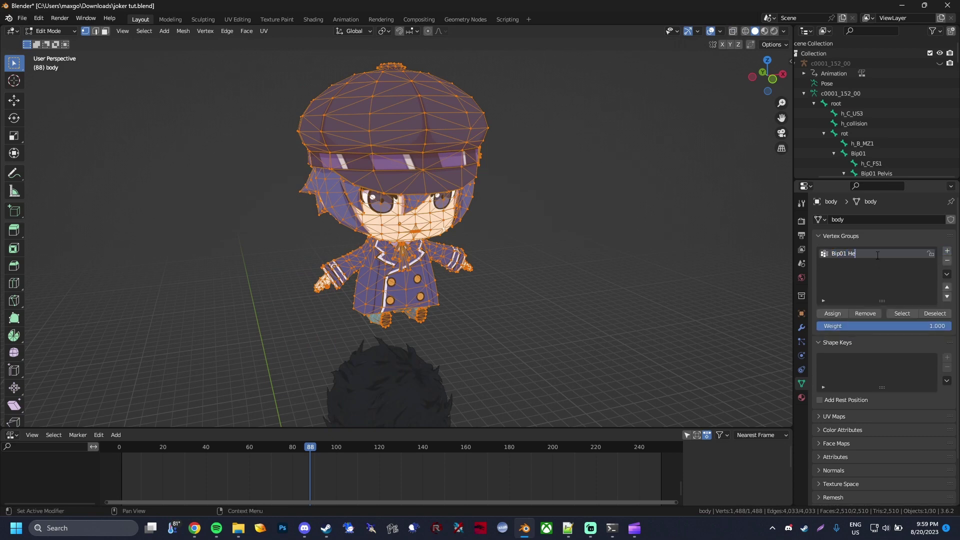
{"action": "type", "text": "ad"}
{"action": "key", "text": "Tab"}
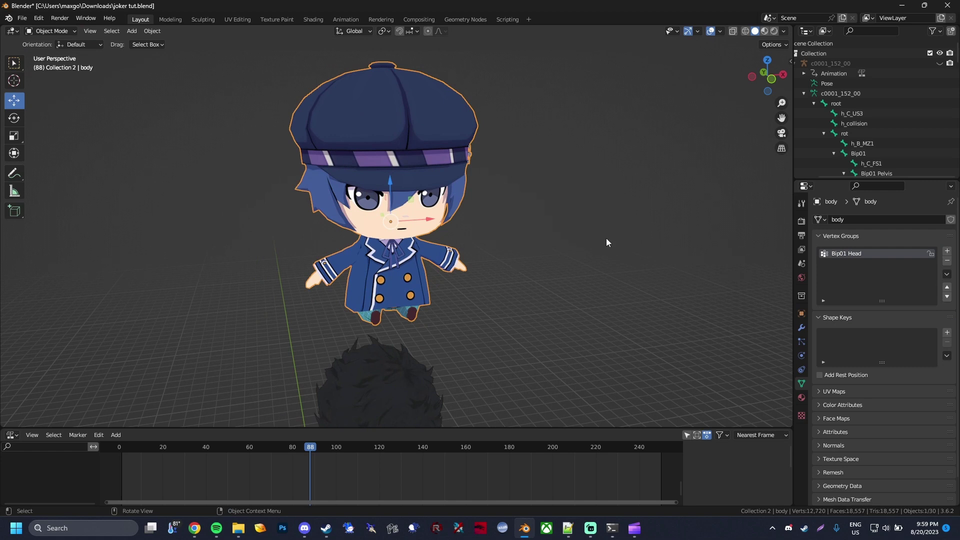
- Add an Armature modifier to the chibi body with c0001_152_00 as its object
{"action": "left_click", "coordinate": [801, 328]}
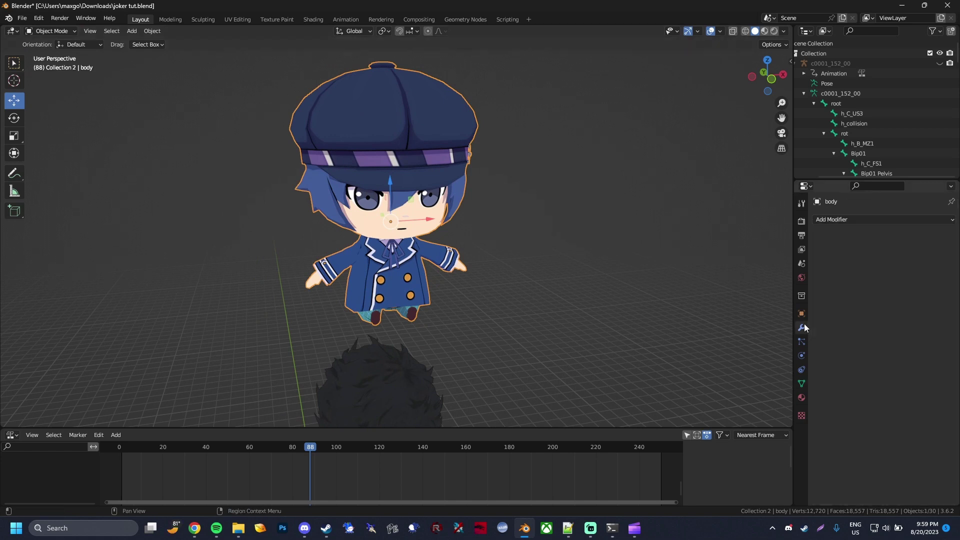
{"action": "left_click", "coordinate": [854, 221]}
{"action": "left_click", "coordinate": [800, 246]}
{"action": "left_click", "coordinate": [884, 283]}
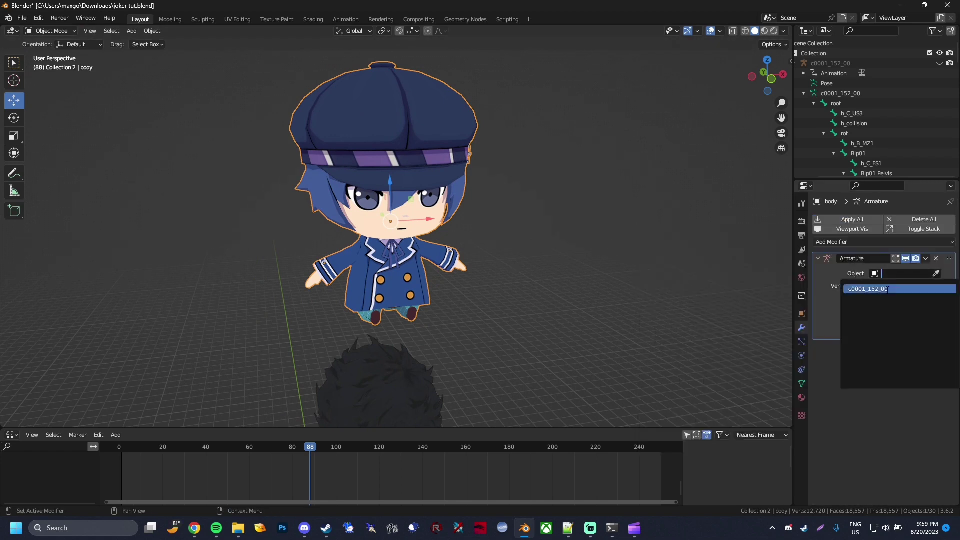
{"action": "left_click", "coordinate": [875, 291]}
{"action": "middle_click_drag", "start_coordinate": [545, 317], "coordinate": [543, 196]}
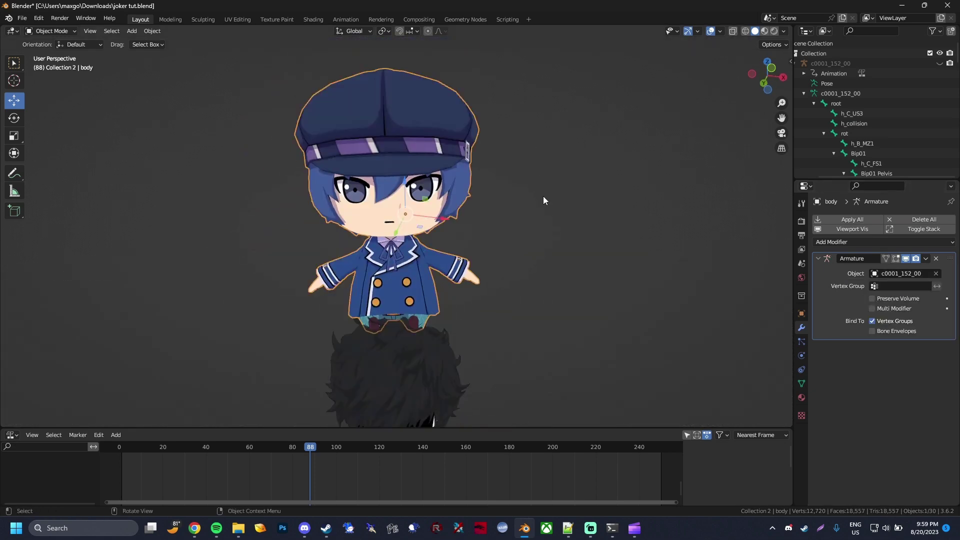
- Box-select only the vertices of the chibi's legs and coat hem through the wireframe in Edit Mode
{"action": "key", "text": "Tab"}
{"action": "key", "text": "alt+a"}
{"action": "middle_click_drag", "start_coordinate": [575, 278], "coordinate": [533, 317]}
{"action": "key", "text": "shift+z"}
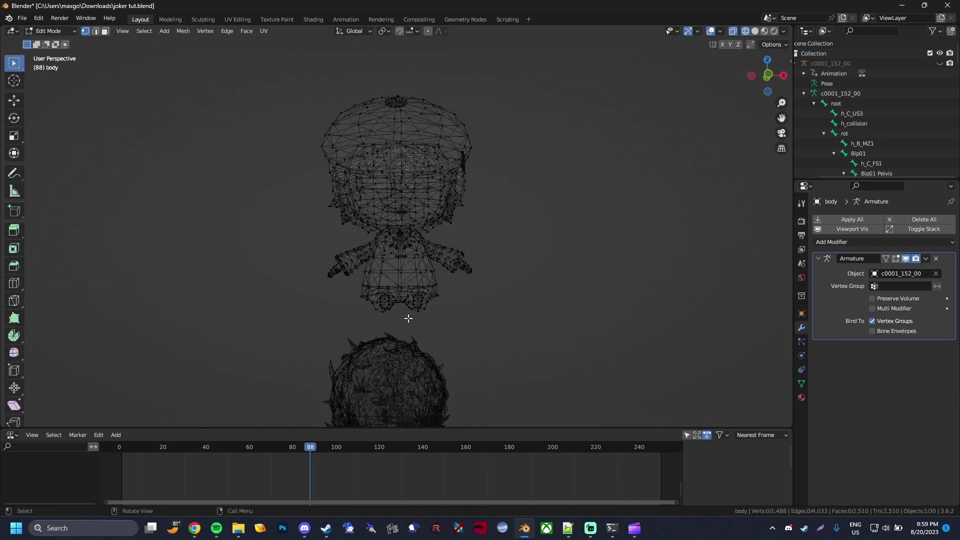
{"action": "key", "text": "b"}
{"action": "mouse_move", "coordinate": [463, 327]}
{"action": "left_mouse_down"}
{"action": "mouse_move", "coordinate": [364, 292]}
{"action": "mouse_move", "coordinate": [354, 279]}
{"action": "left_mouse_up"}
{"action": "key", "text": "shift+z"}
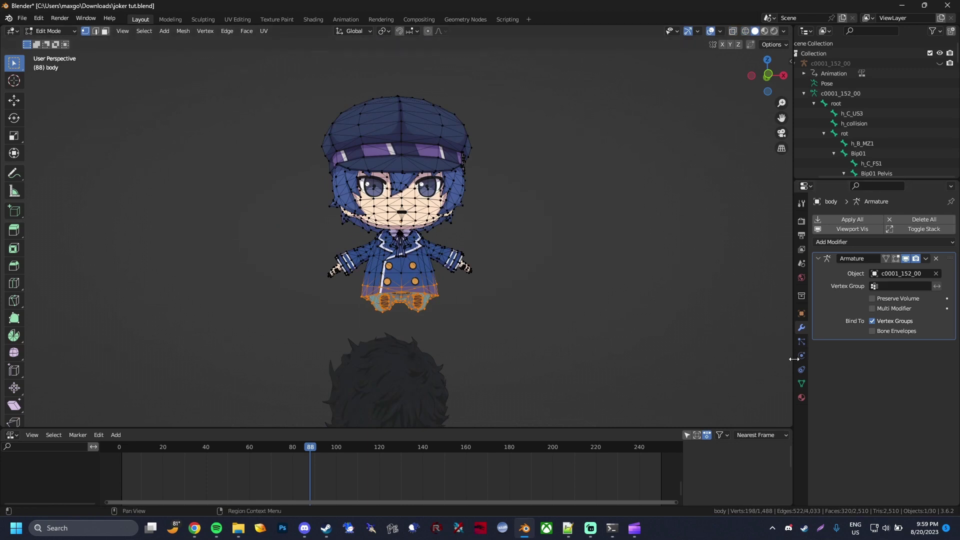
- Create a second vertex group named Bip01 Neck, assign the selected vertices to it, and return to Object Mode
{"action": "left_click", "coordinate": [802, 383]}
{"action": "left_click", "coordinate": [948, 250]}
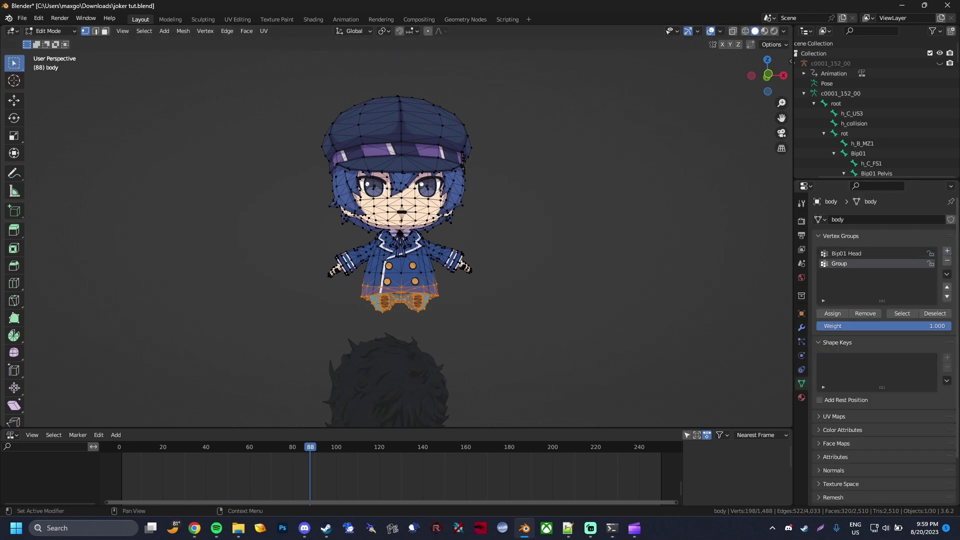
{"action": "double_click", "coordinate": [868, 263]}
{"action": "type", "text": "Bip01 Neck"}
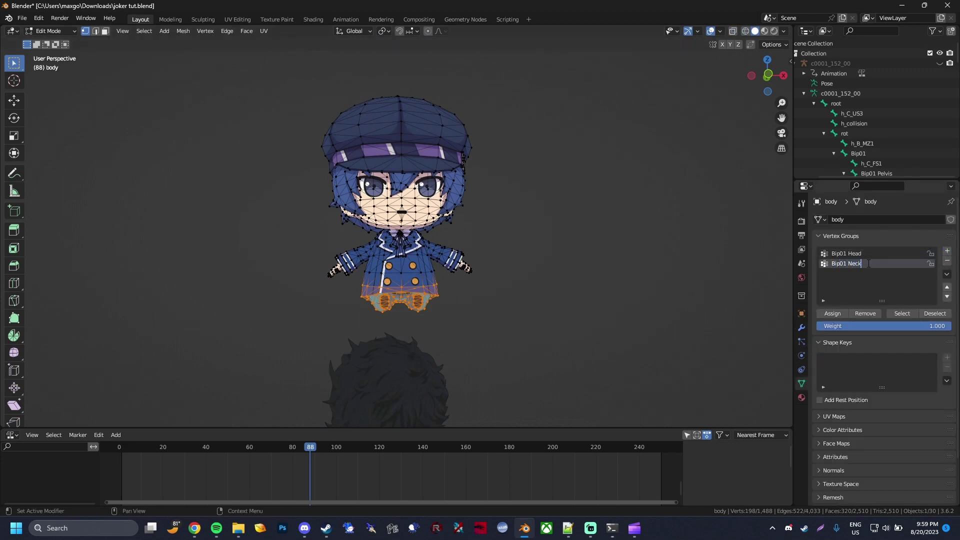
{"action": "key", "text": "Return"}
{"action": "left_click", "coordinate": [831, 313]}
{"action": "key", "text": "Tab"}
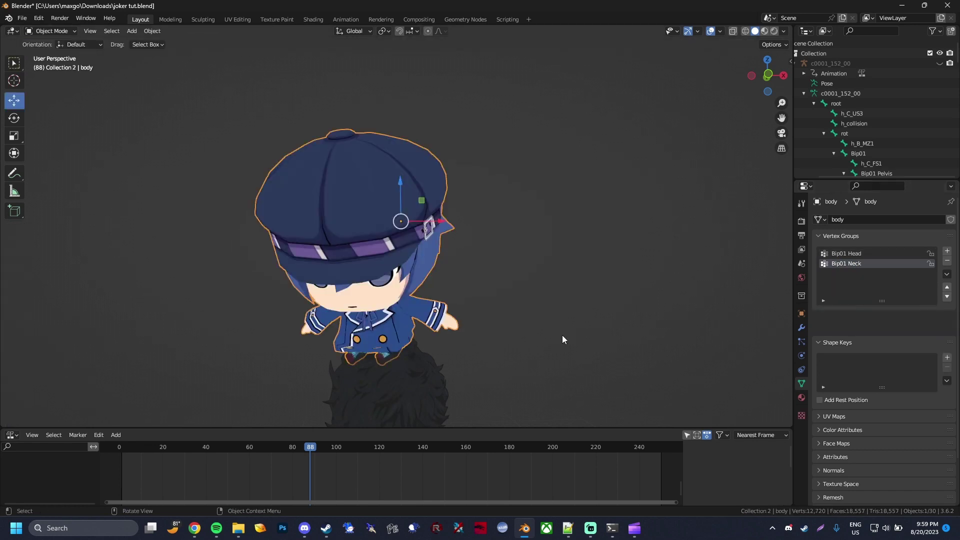
- Scrub the timeline back and forth around frame 43 to examine how the chibi's coat hem deforms with its Armature modifier
{"action": "middle_click_drag", "start_coordinate": [562, 335], "coordinate": [550, 321]}
{"action": "left_click_drag", "start_coordinate": [305, 448], "coordinate": [215, 465]}
{"action": "key", "text": "Tab"}
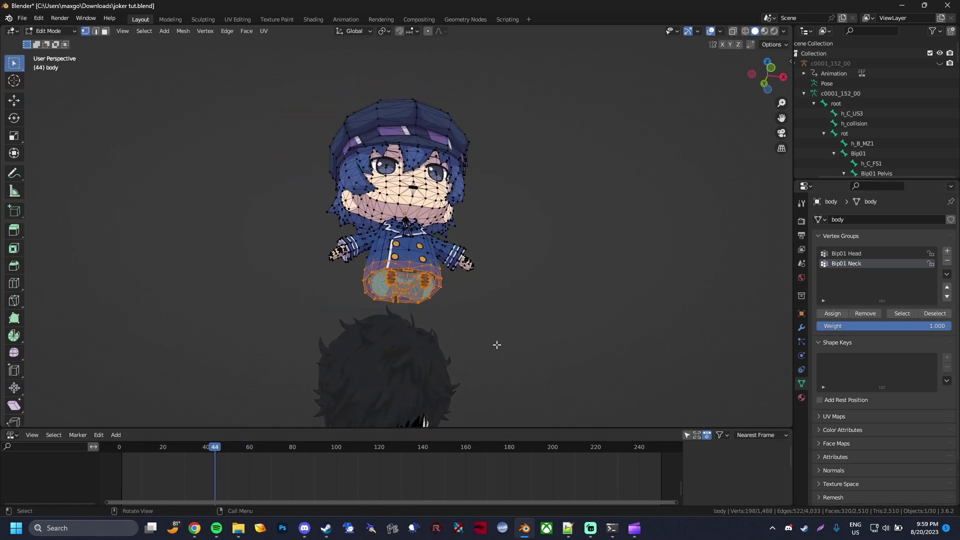
{"action": "left_click", "coordinate": [802, 328]}
{"action": "middle_click_drag", "start_coordinate": [550, 280], "coordinate": [532, 260]}
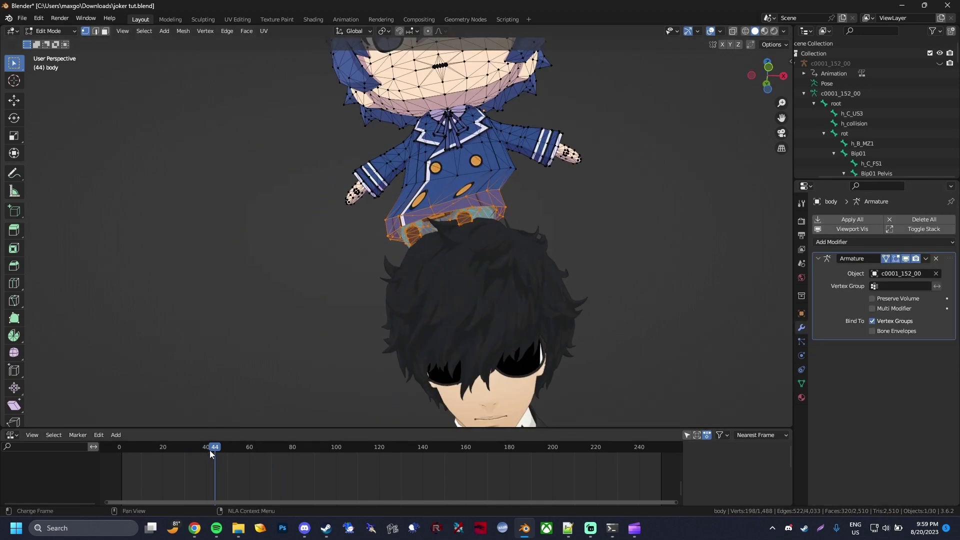
{"action": "left_click", "coordinate": [251, 447]}
{"action": "left_click_drag", "start_coordinate": [251, 448], "coordinate": [213, 447]}
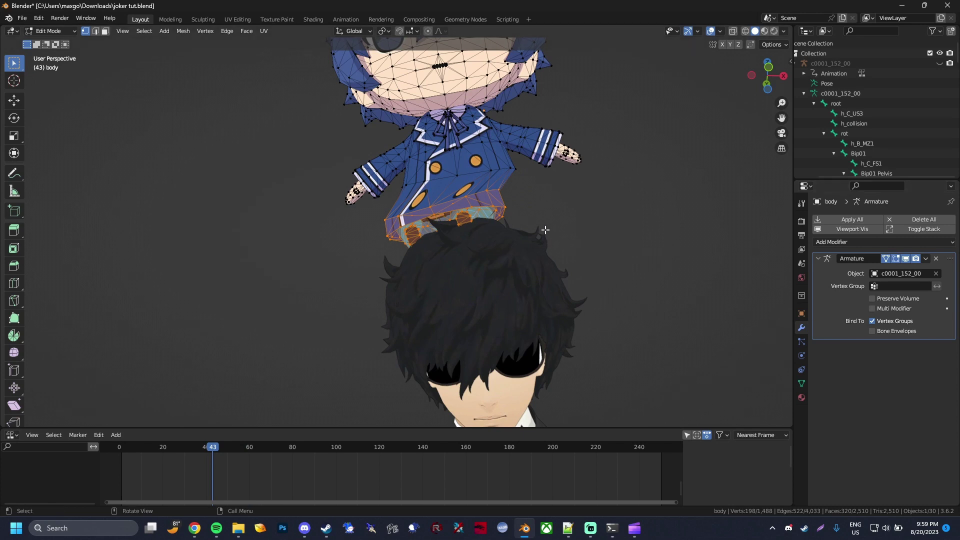
- Select a single vertex on the chibi's coat hem and examine its vertex weights
{"action": "left_click", "coordinate": [492, 197]}
{"action": "key", "text": "n"}
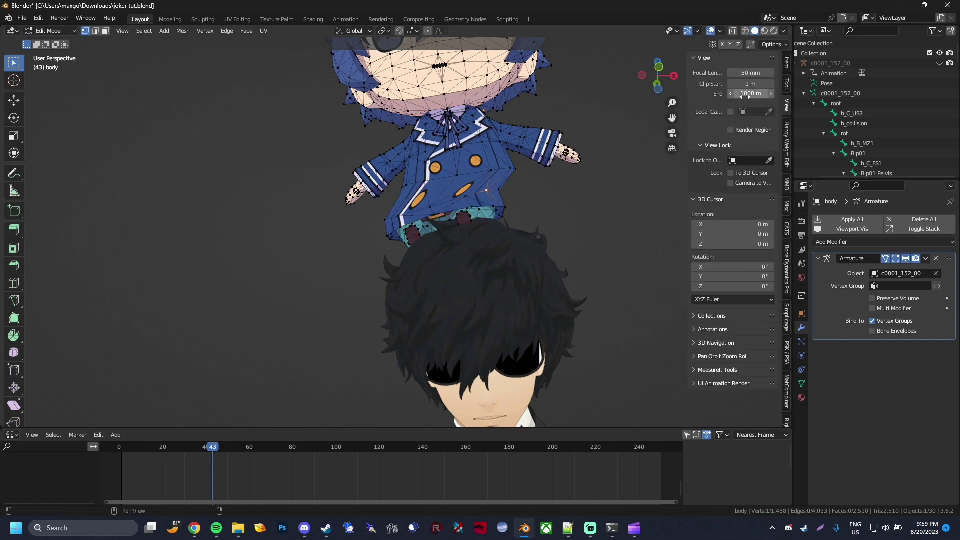
{"action": "left_click", "coordinate": [788, 65]}
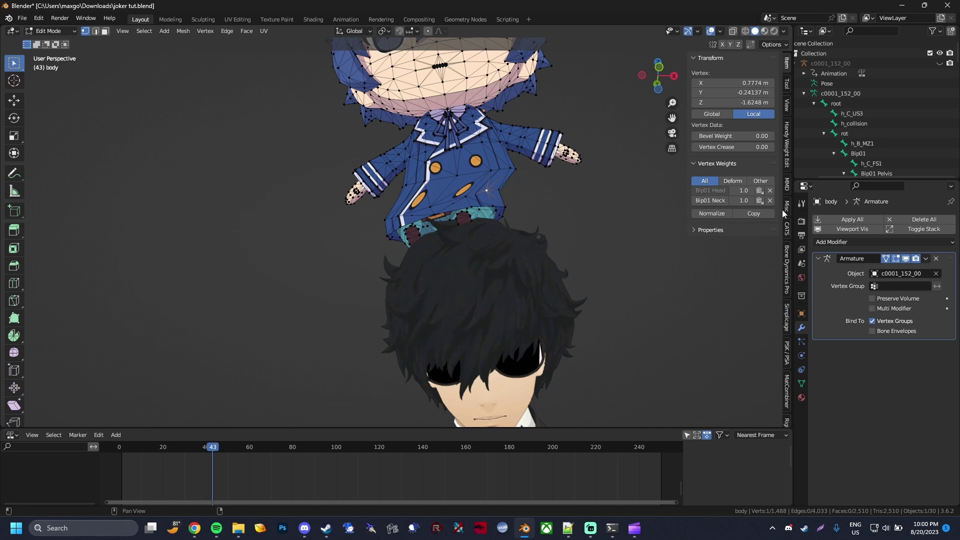
- Return to Object Mode, deselect everything, and normalize the weights of all meshes with NaoTools
{"action": "left_click", "coordinate": [48, 31]}
{"action": "left_click", "coordinate": [40, 42]}
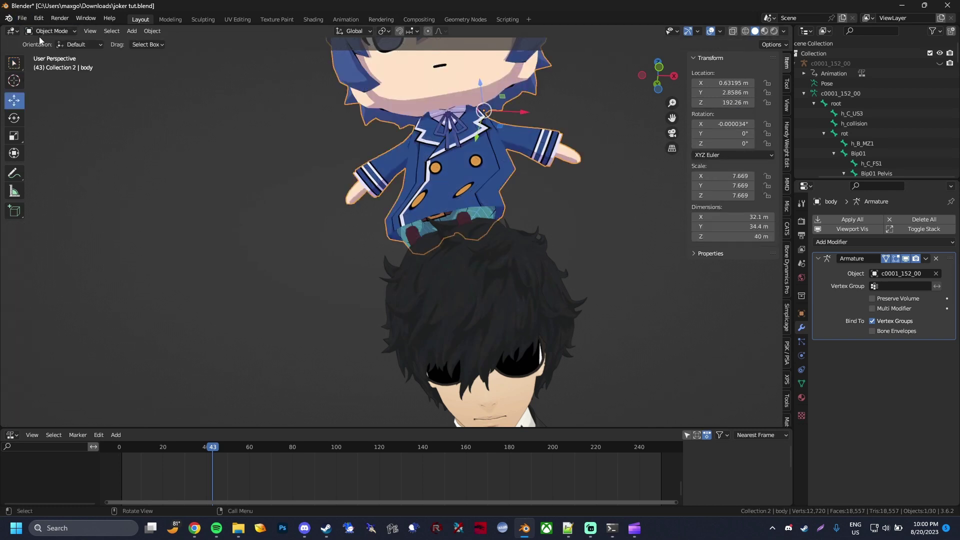
{"action": "key", "text": "alt+a"}
{"action": "scroll", "coordinate": [791, 353], "scroll_direction": "down", "scroll_amount": 4}
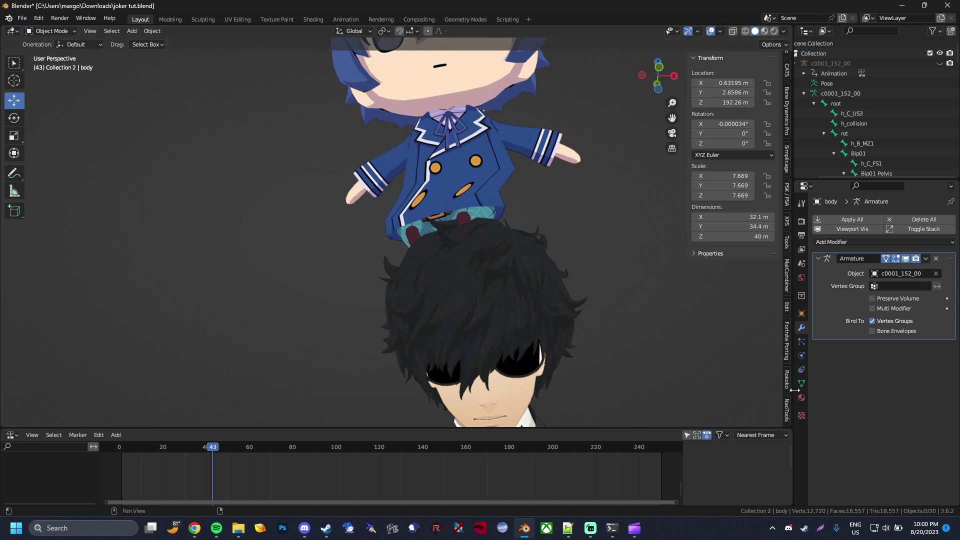
{"action": "left_click", "coordinate": [788, 409]}
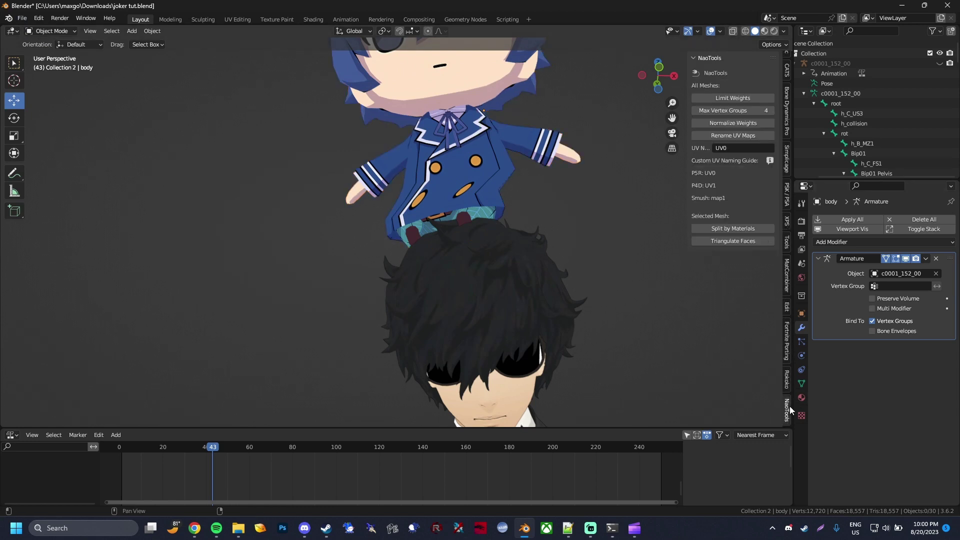
{"action": "left_click", "coordinate": [768, 124]}
{"action": "left_click", "coordinate": [478, 228]}
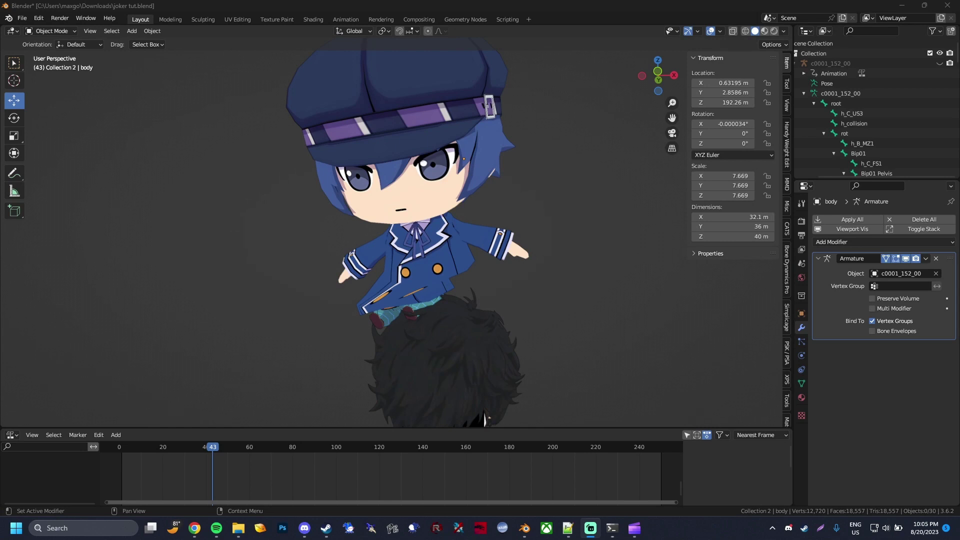
- Select all of the chibi's vertices in Edit Mode, delete the Bip01 Neck vertex group, and return to Object Mode
{"action": "middle_click_drag", "start_coordinate": [623, 215], "coordinate": [663, 208]}
{"action": "left_click", "coordinate": [448, 229]}
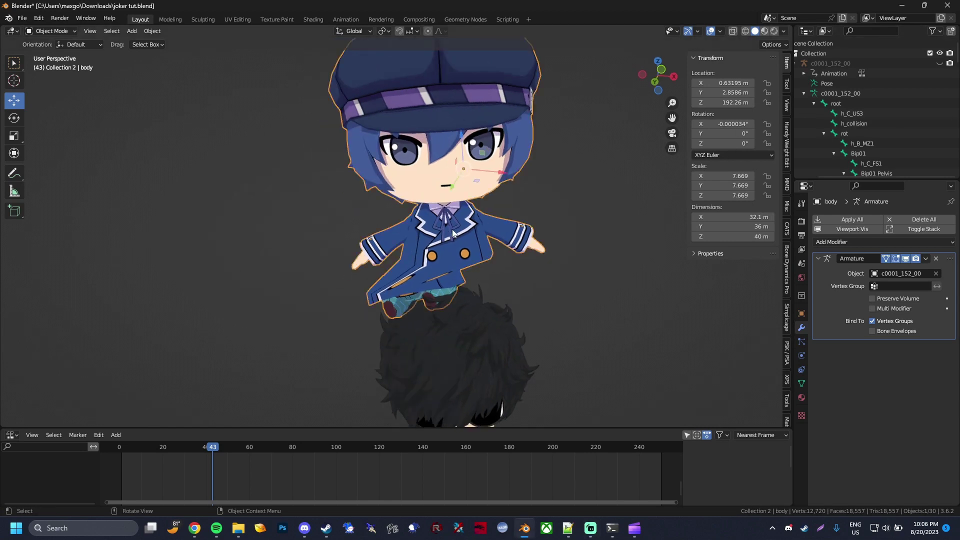
{"action": "key", "text": "Tab"}
{"action": "scroll", "coordinate": [475, 237], "scroll_direction": "down", "scroll_amount": 3}
{"action": "key", "text": "z"}
{"action": "mouse_move", "coordinate": [550, 332]}
{"action": "left_mouse_down"}
{"action": "mouse_move", "coordinate": [384, 88]}
{"action": "mouse_move", "coordinate": [333, 84]}
{"action": "left_mouse_up"}
{"action": "key", "text": "z"}
{"action": "left_click", "coordinate": [802, 384]}
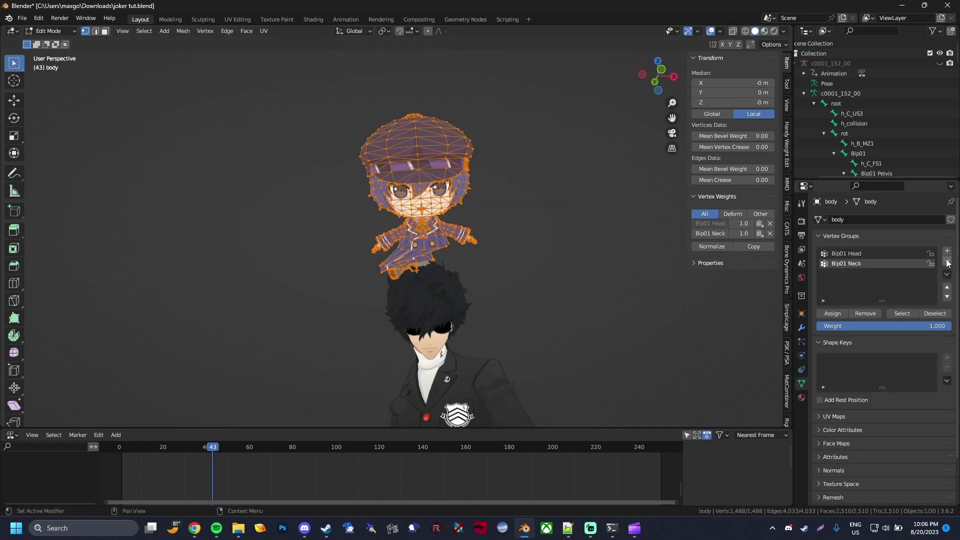
{"action": "left_click", "coordinate": [947, 261]}
{"action": "left_click", "coordinate": [868, 314]}
{"action": "key", "text": "Tab"}
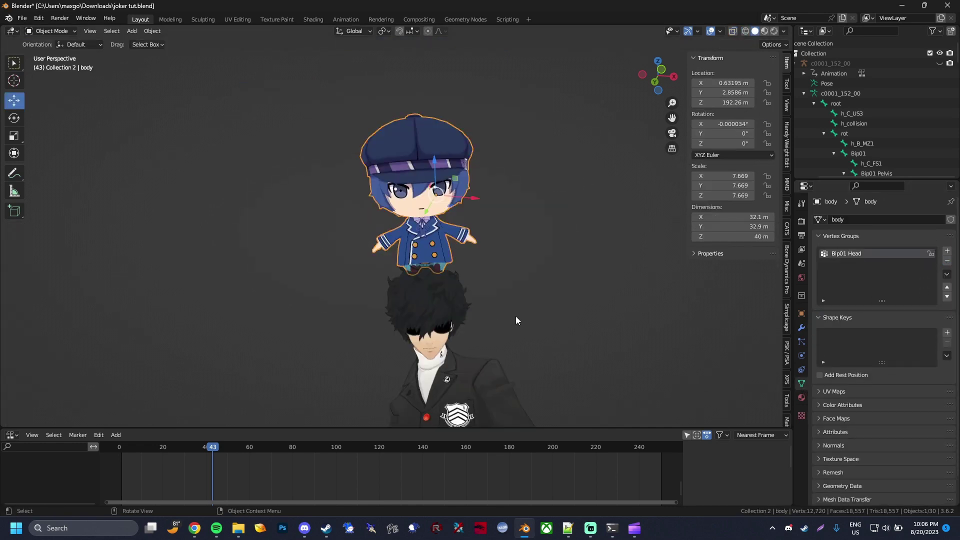
{"action": "middle_click_drag", "start_coordinate": [515, 316], "coordinate": [440, 320]}
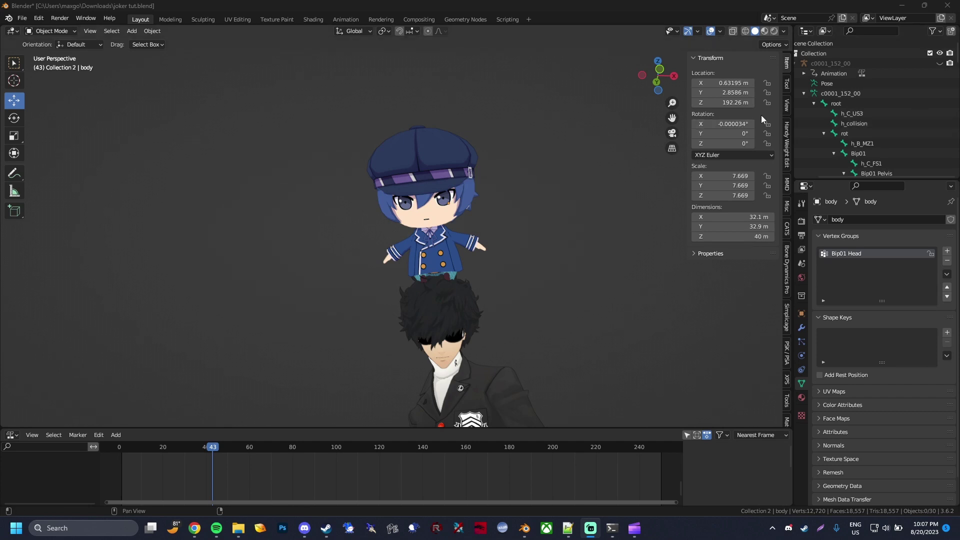
- Expand the Base Color texture settings of the chibi's Material.001 and copy the image name Naoto_768.png
{"action": "left_click", "coordinate": [451, 157]}
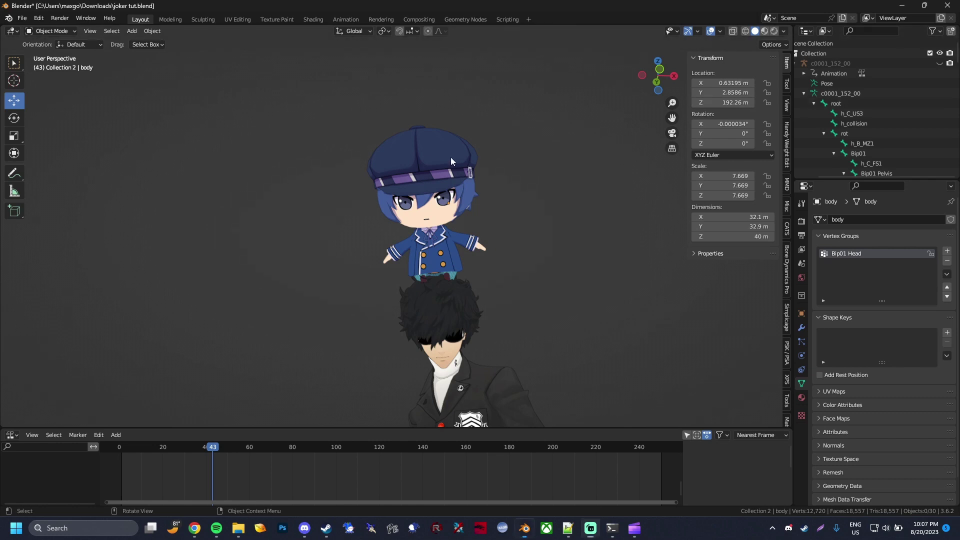
{"action": "left_click", "coordinate": [802, 398]}
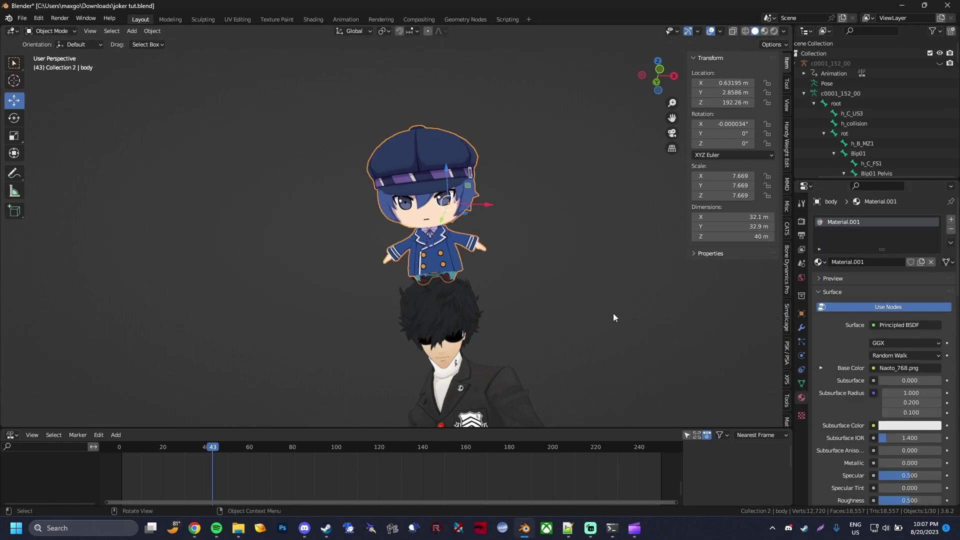
{"action": "left_click", "coordinate": [895, 366]}
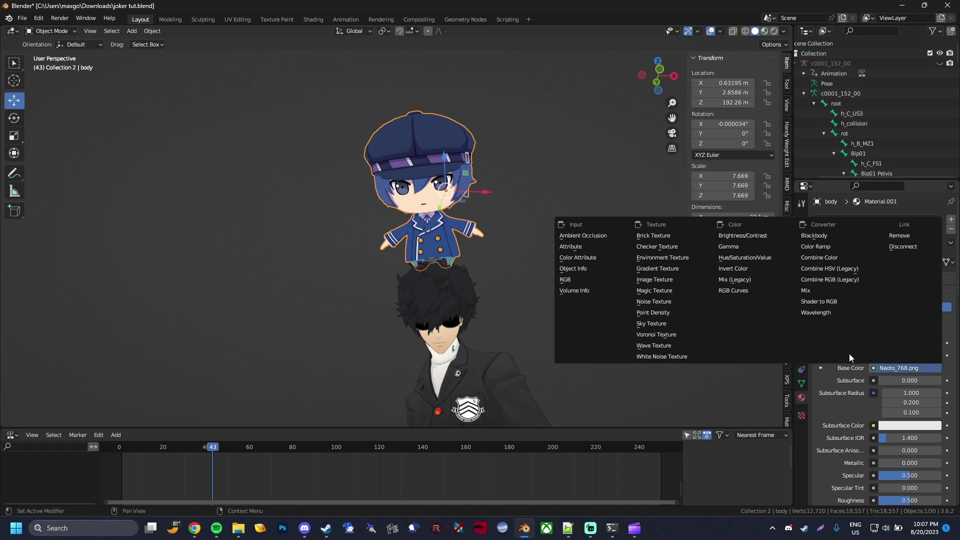
{"action": "left_click", "coordinate": [644, 280]}
{"action": "left_click", "coordinate": [852, 381]}
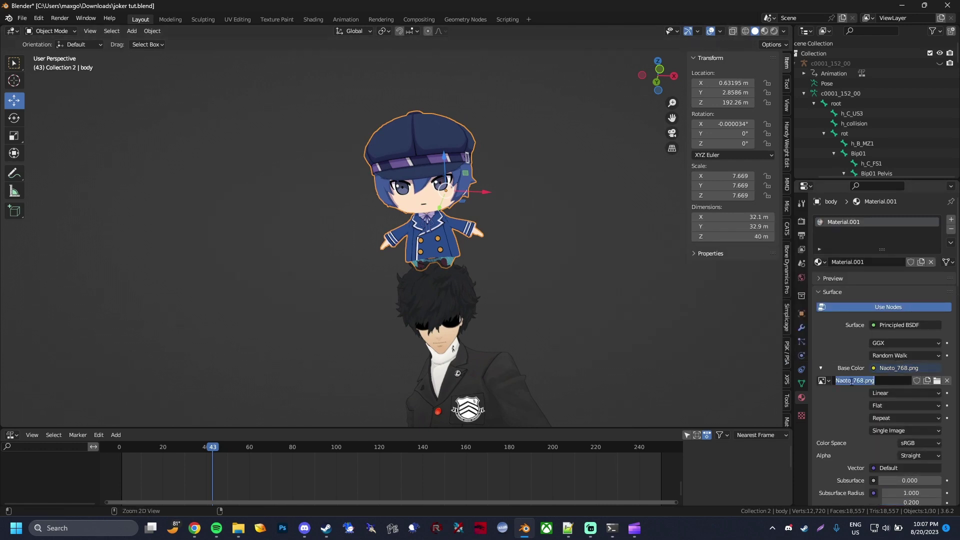
{"action": "key", "text": "Return"}
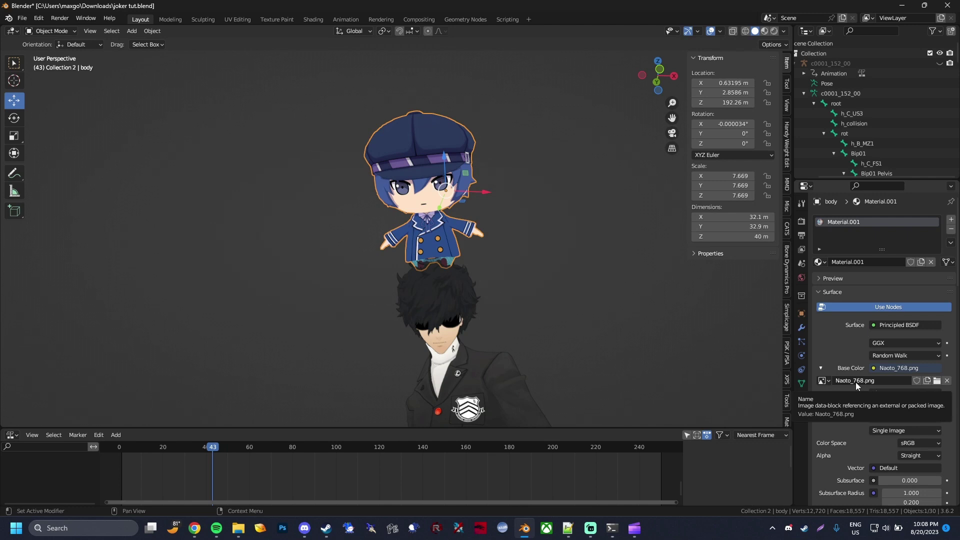
- Replace the timeline with an enlarged Asset Browser and apply the P5R fullbright with outline and anim support material to the chibi
{"action": "left_click", "coordinate": [9, 436]}
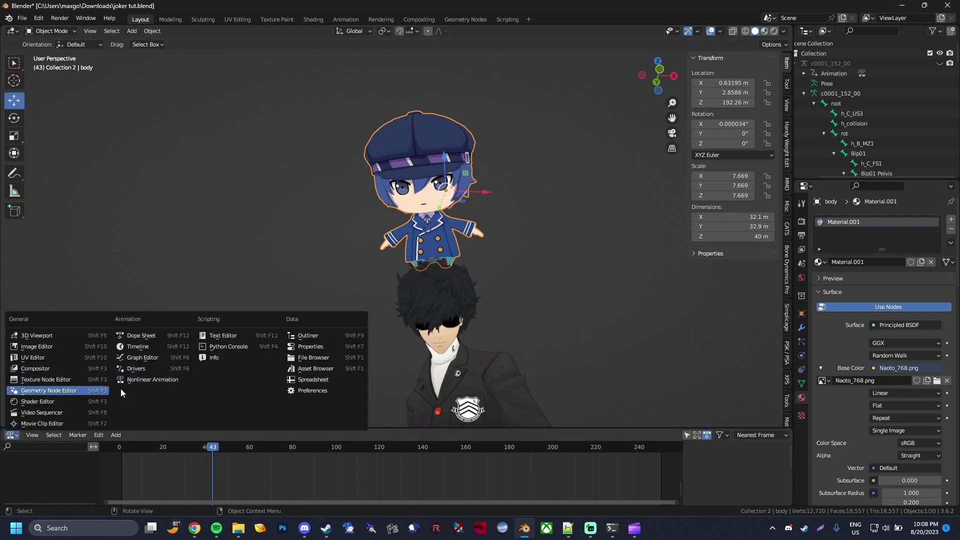
{"action": "left_click", "coordinate": [316, 368]}
{"action": "left_click_drag", "start_coordinate": [235, 429], "coordinate": [236, 277]}
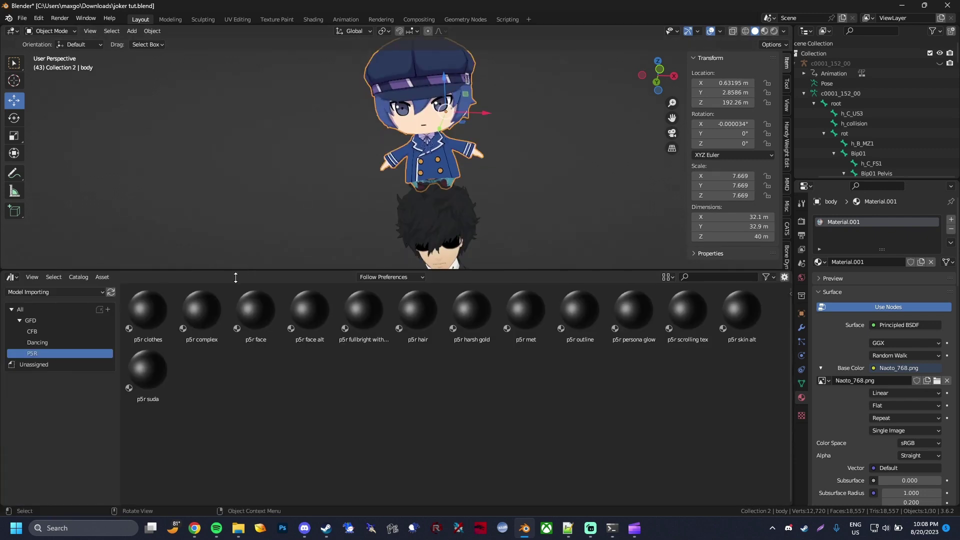
{"action": "scroll", "coordinate": [481, 225], "scroll_direction": "up", "scroll_amount": 3}
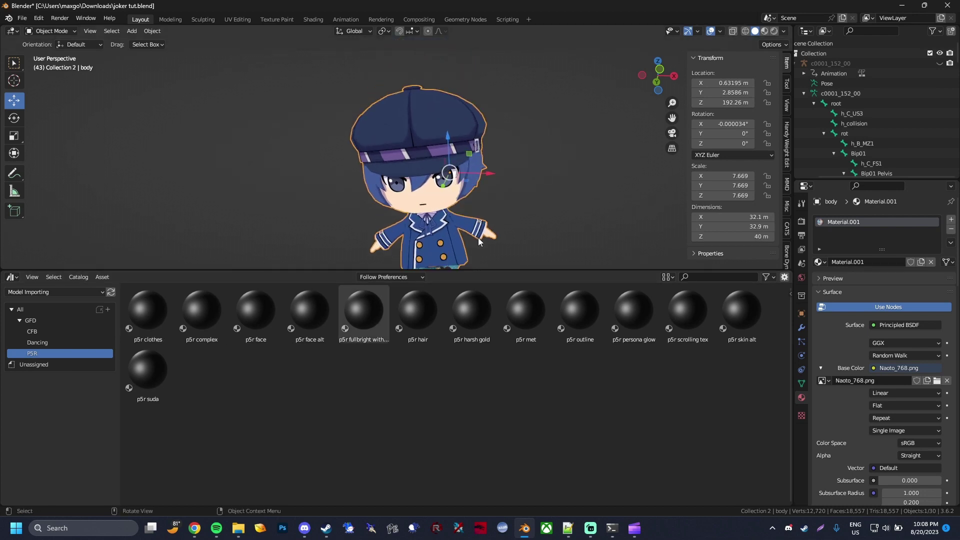
{"action": "scroll", "coordinate": [479, 238], "scroll_direction": "up", "scroll_amount": 2}
{"action": "left_click_drag", "start_coordinate": [366, 323], "coordinate": [450, 151]}
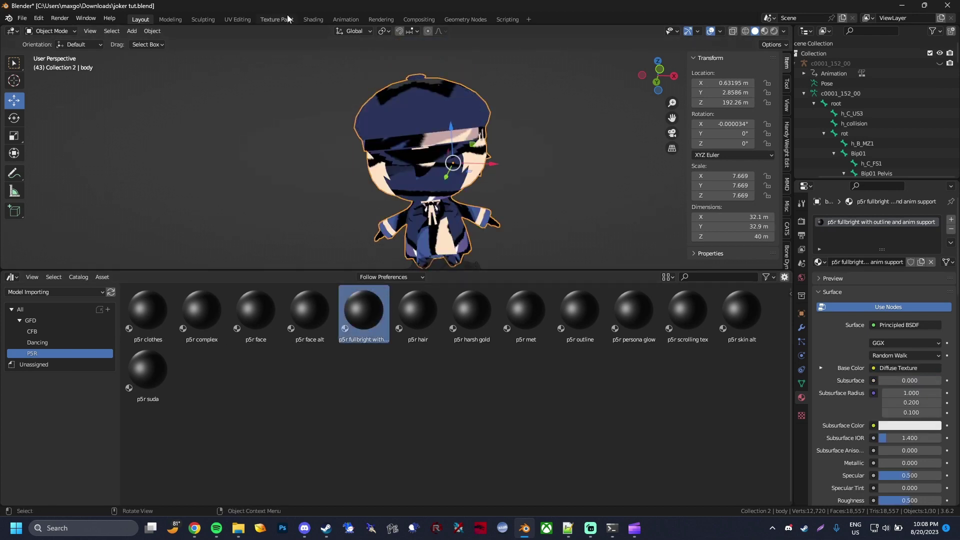
- Set the material's Diffuse Texture image to Naoto_768.png in the Shading workspace, and check the chibi back in the Layout workspace
{"action": "left_click", "coordinate": [319, 20]}
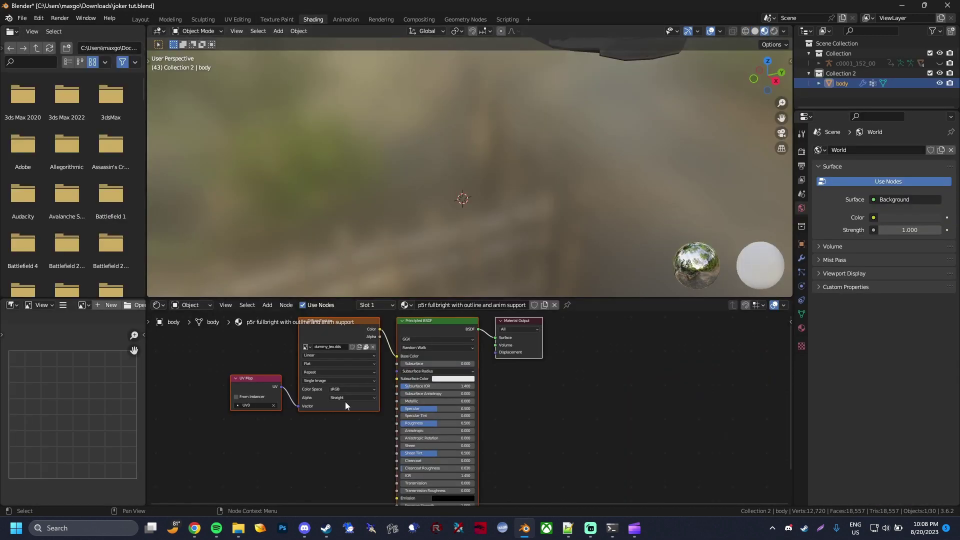
{"action": "scroll", "coordinate": [345, 401], "scroll_direction": "down", "scroll_amount": 2}
{"action": "scroll", "coordinate": [337, 380], "scroll_direction": "up", "scroll_amount": 2}
{"action": "scroll", "coordinate": [357, 423], "scroll_direction": "up", "scroll_amount": 1}
{"action": "left_click", "coordinate": [317, 390]}
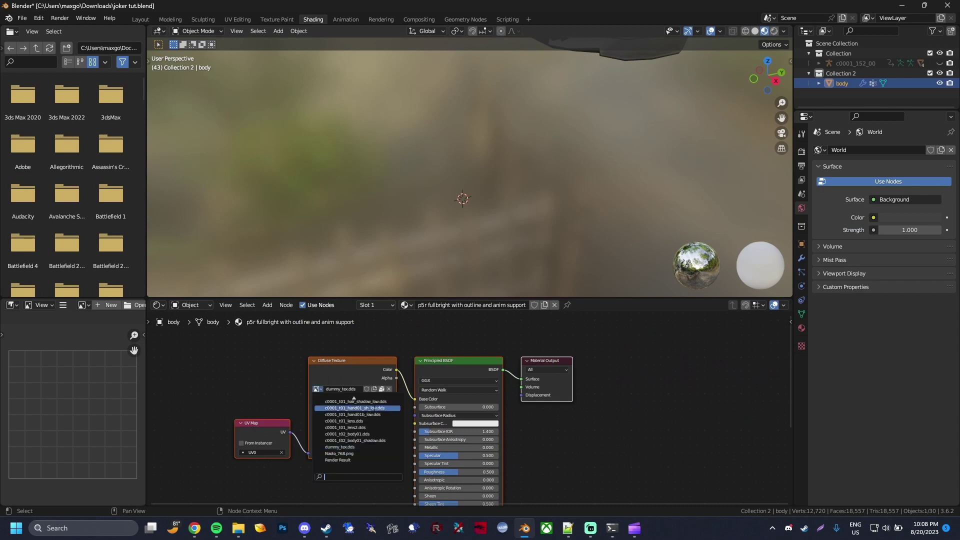
{"action": "type", "text": "Naoto_768.png"}
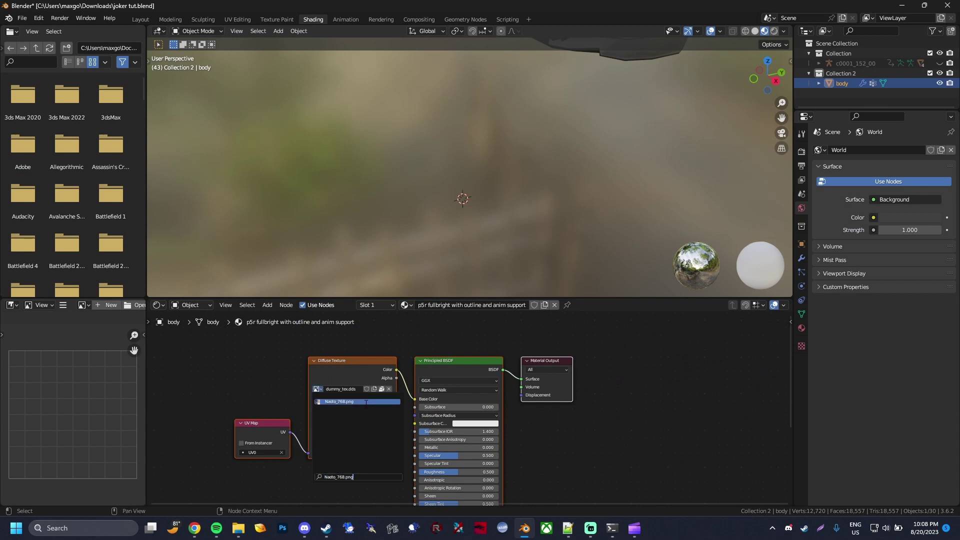
{"action": "left_click", "coordinate": [366, 403]}
{"action": "left_click", "coordinate": [141, 20]}
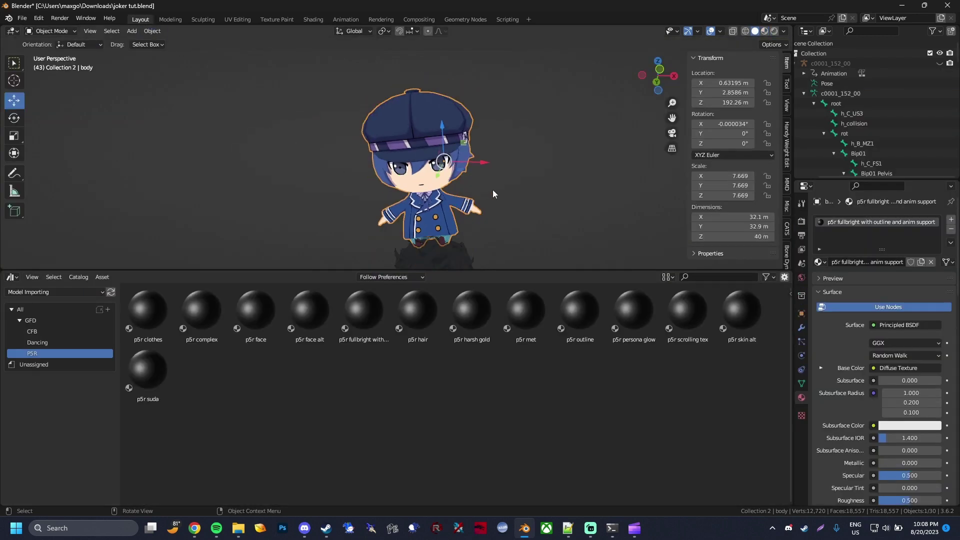
{"action": "scroll", "coordinate": [493, 192], "scroll_direction": "down", "scroll_amount": 1}
{"action": "middle_click_drag", "start_coordinate": [493, 191], "coordinate": [496, 150], "text": "shift"}
{"action": "left_click", "coordinate": [521, 150]}
{"action": "left_click", "coordinate": [418, 103]}
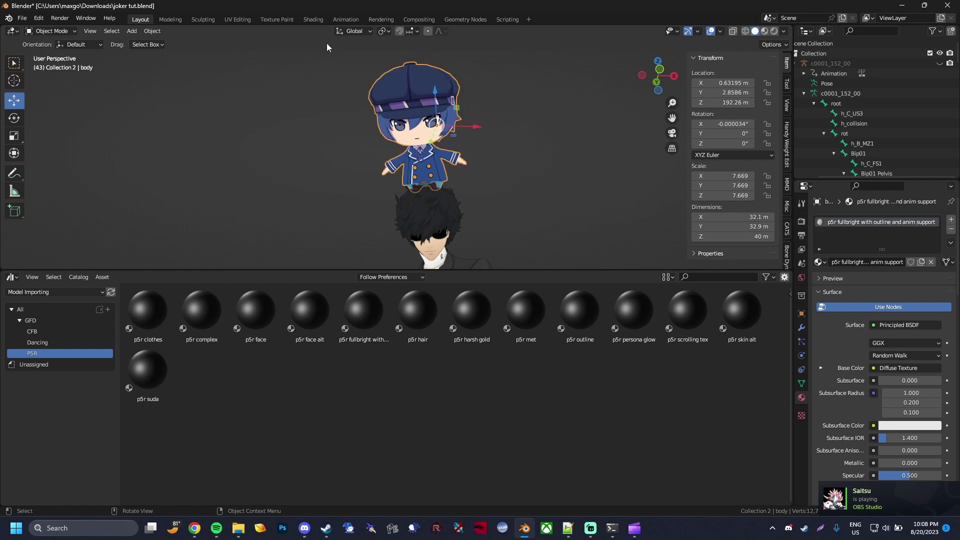
- Select the Diffuse Texture node in the Shading workspace and bring its whole Naoto_768.png texture into view in the Image Editor
{"action": "left_click", "coordinate": [304, 19]}
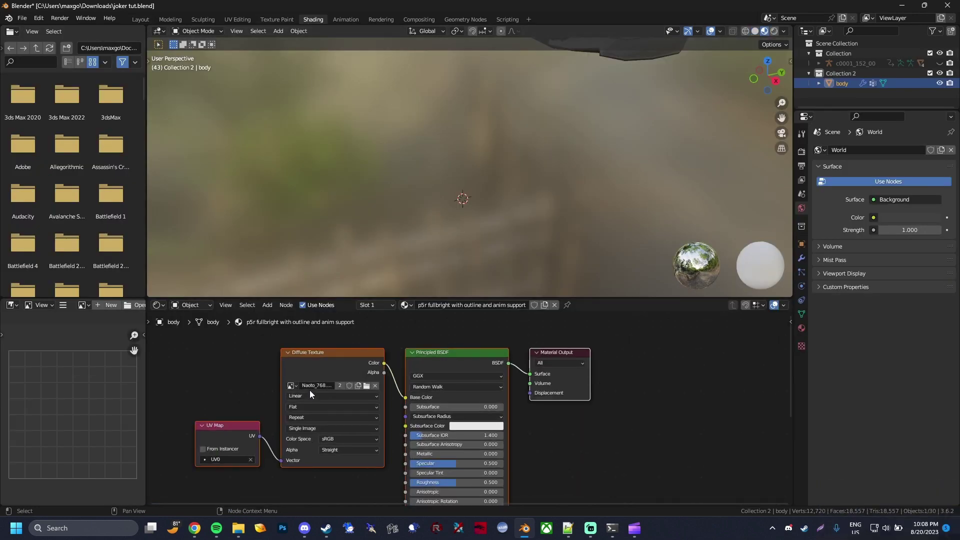
{"action": "left_click", "coordinate": [341, 369]}
{"action": "scroll", "coordinate": [470, 182], "scroll_direction": "down", "scroll_amount": 10}
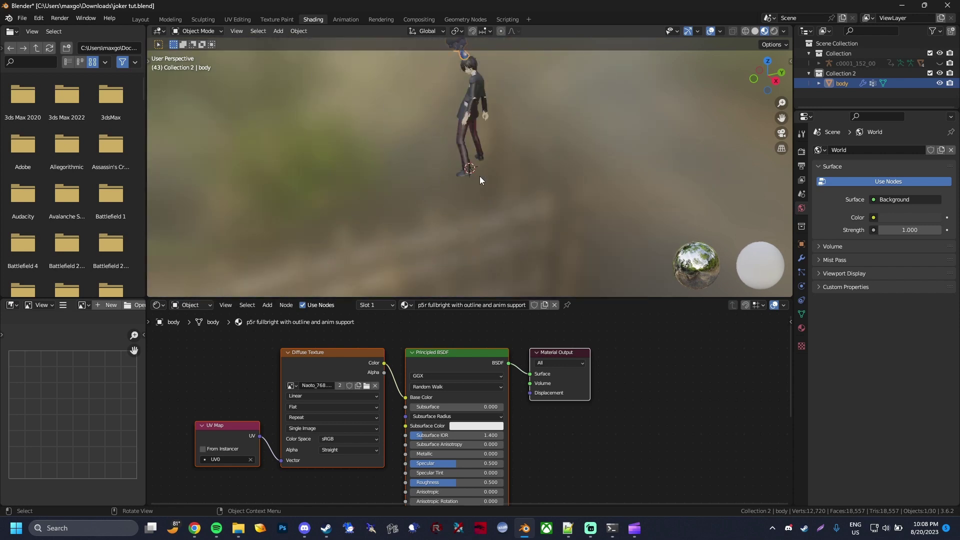
{"action": "middle_click_drag", "start_coordinate": [479, 176], "coordinate": [533, 127]}
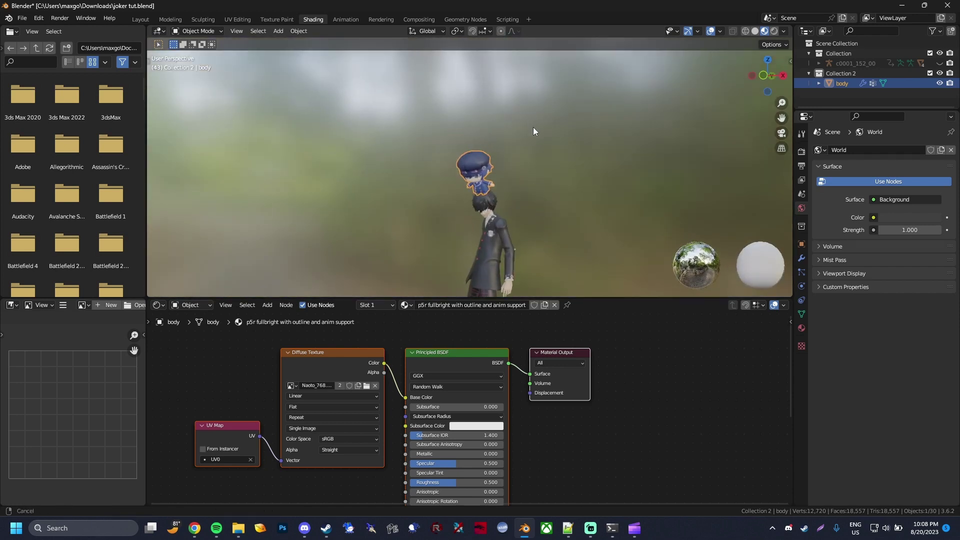
{"action": "scroll", "coordinate": [534, 131], "scroll_direction": "up", "scroll_amount": 4}
{"action": "left_click", "coordinate": [334, 365]}
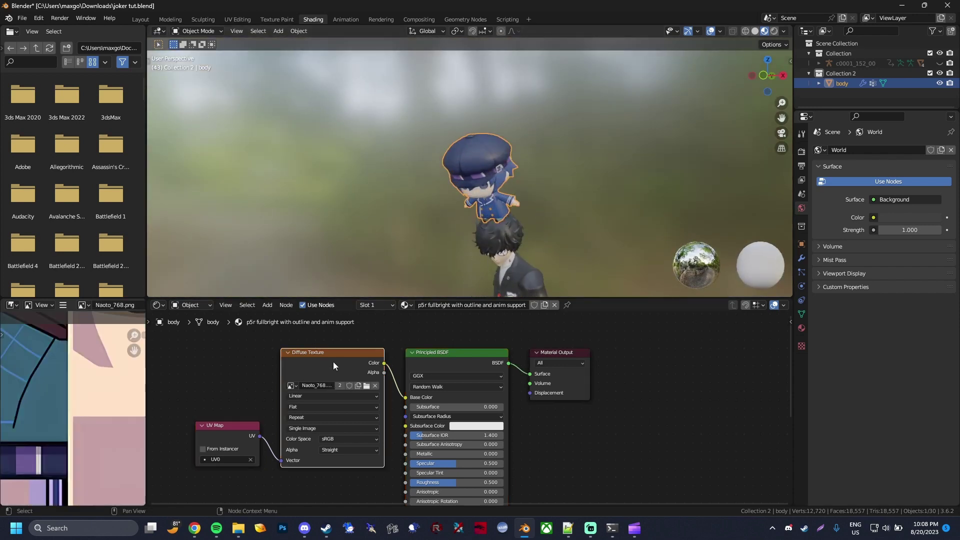
{"action": "scroll", "coordinate": [68, 398], "scroll_direction": "down", "scroll_amount": 6}
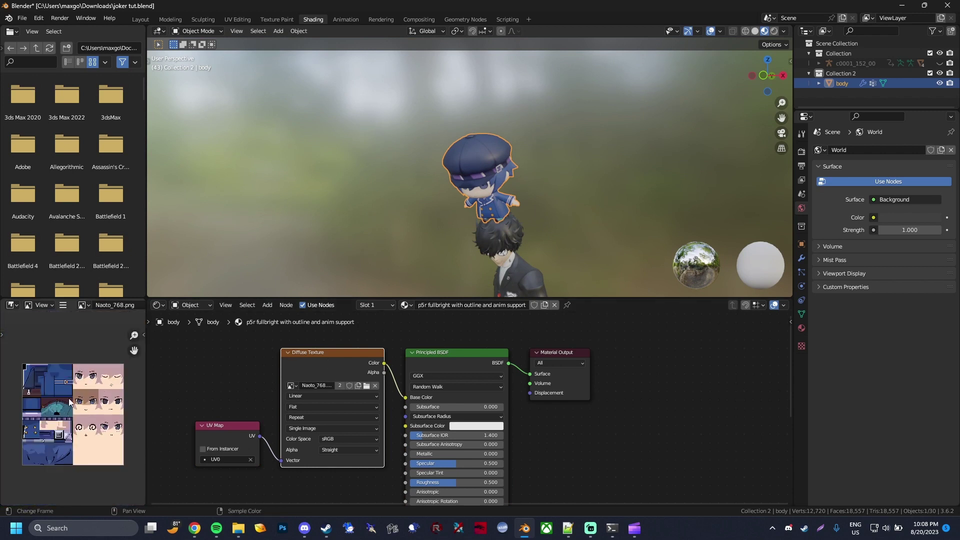
- Set the DXGI format of the Naoto_768.png image to BC7_UNORM in its DDS custom properties
{"action": "key", "text": "n"}
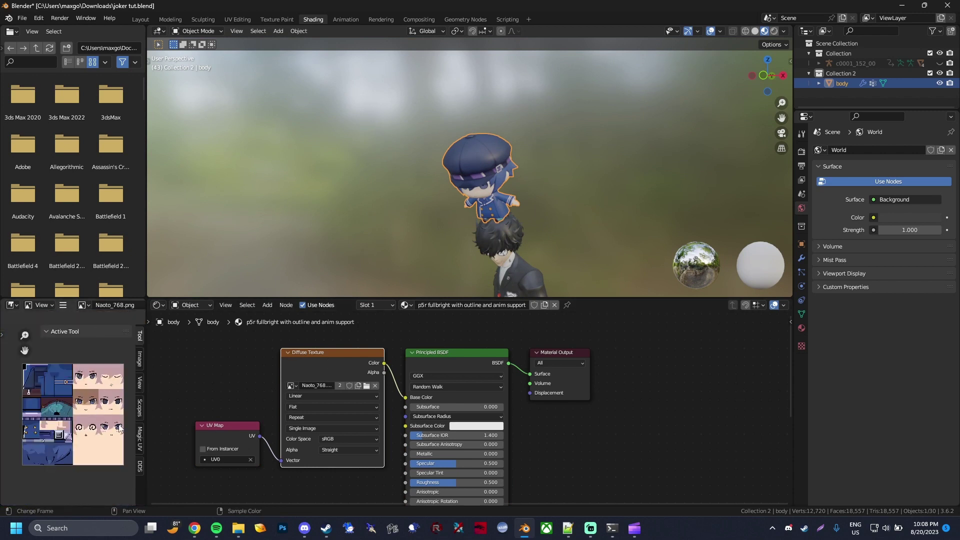
{"action": "left_click", "coordinate": [140, 466]}
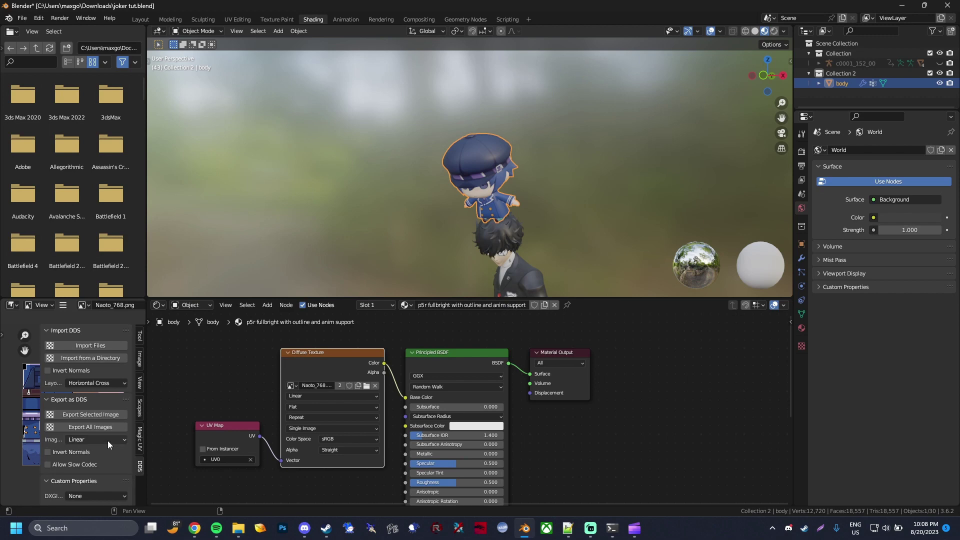
{"action": "left_click", "coordinate": [74, 496]}
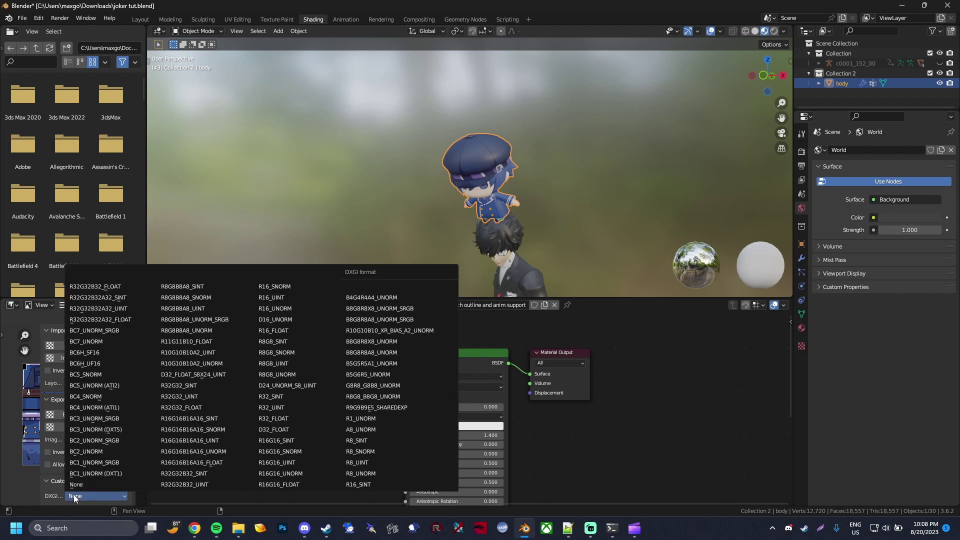
{"action": "left_click", "coordinate": [98, 343]}
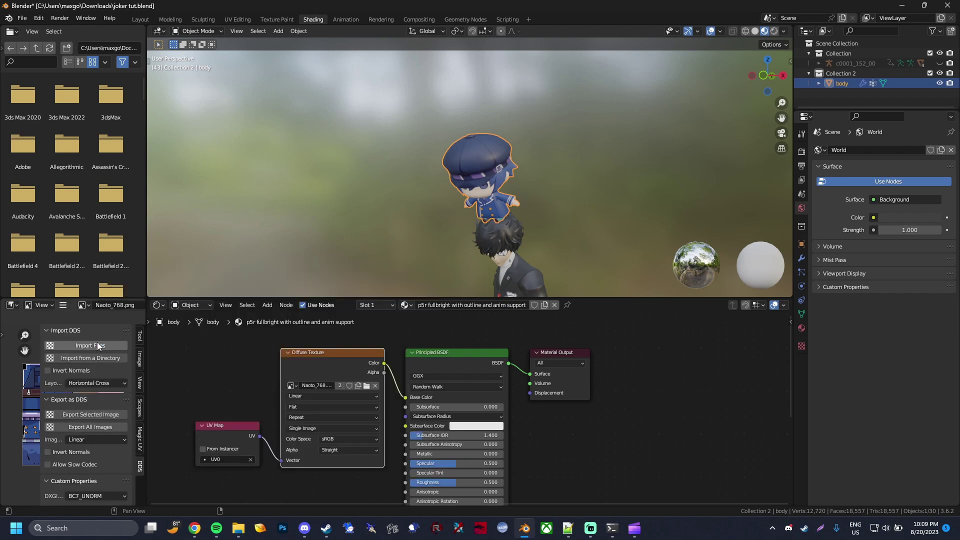
- Export the selected image as joker tut.dds into the E:\Modding Tut folder
{"action": "left_click", "coordinate": [97, 415]}
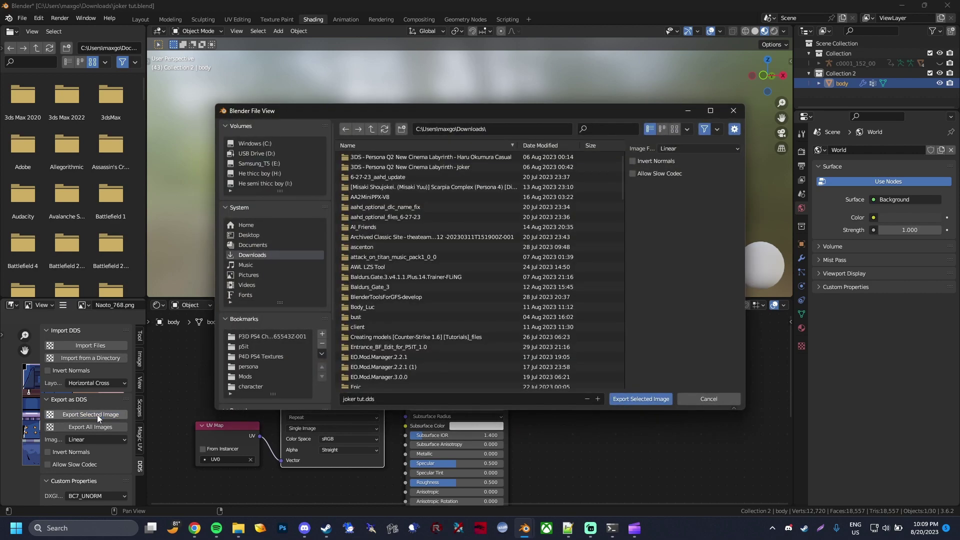
{"action": "scroll", "coordinate": [253, 349], "scroll_direction": "down", "scroll_amount": 4}
{"action": "left_click", "coordinate": [254, 359]}
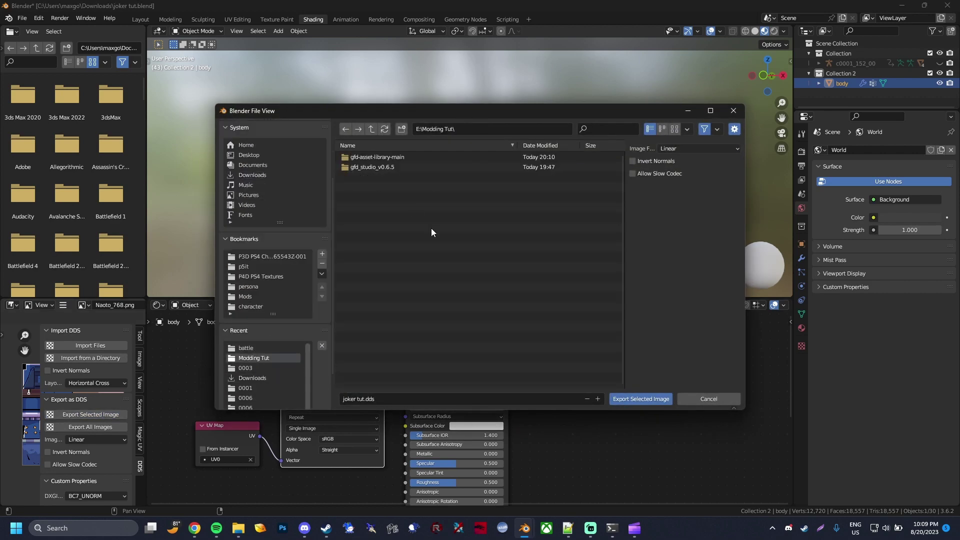
{"action": "left_click", "coordinate": [382, 397]}
{"action": "left_click", "coordinate": [494, 352]}
{"action": "left_click", "coordinate": [639, 402]}
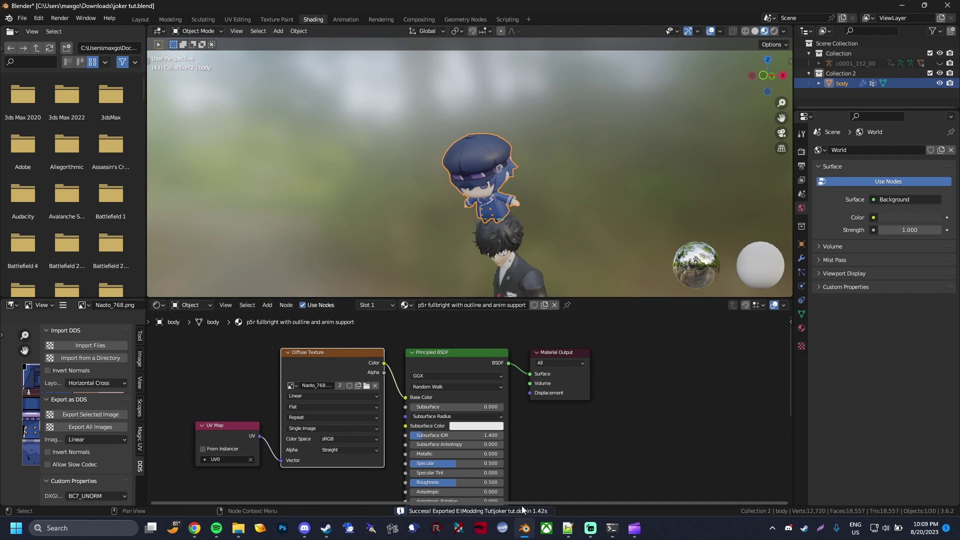
- Unhide the c0001_152_00 armature in the Layout workspace and select it
{"action": "left_click", "coordinate": [140, 19]}
{"action": "scroll", "coordinate": [534, 157], "scroll_direction": "down", "scroll_amount": 5}
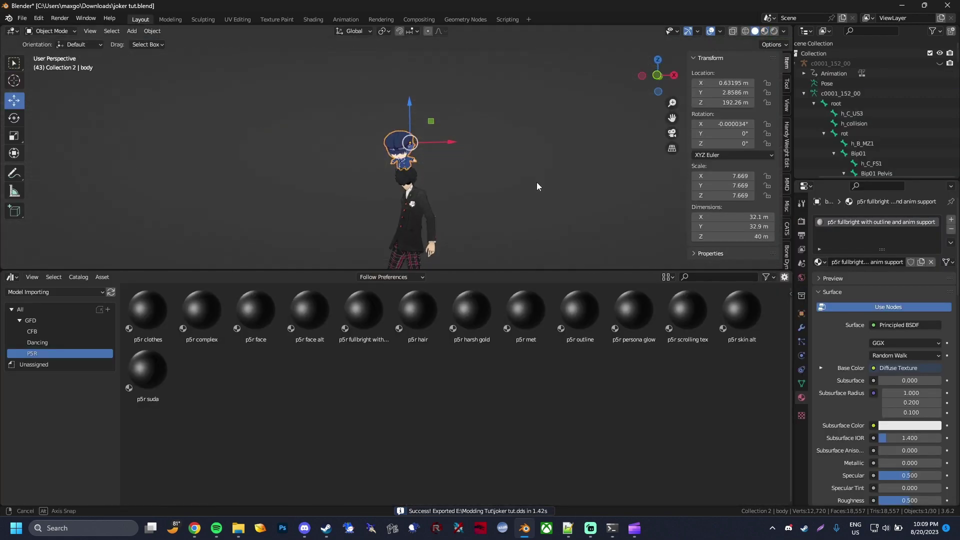
{"action": "left_click", "coordinate": [939, 63]}
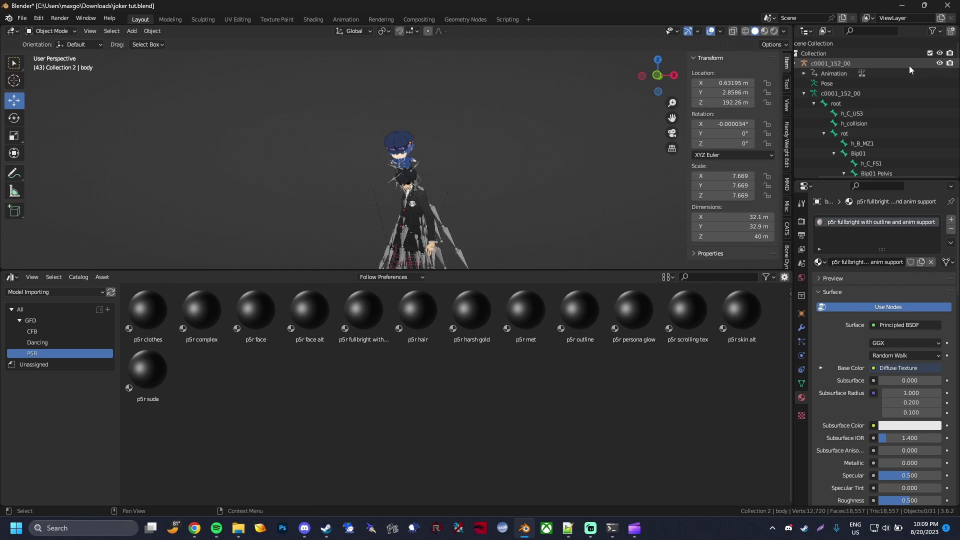
{"action": "left_click", "coordinate": [909, 64]}
- Move the body mesh from Collection 2 into Collection, where the armature is
{"action": "scroll", "coordinate": [889, 100], "scroll_direction": "down", "scroll_amount": 4}
{"action": "scroll", "coordinate": [888, 124], "scroll_direction": "down", "scroll_amount": 15}
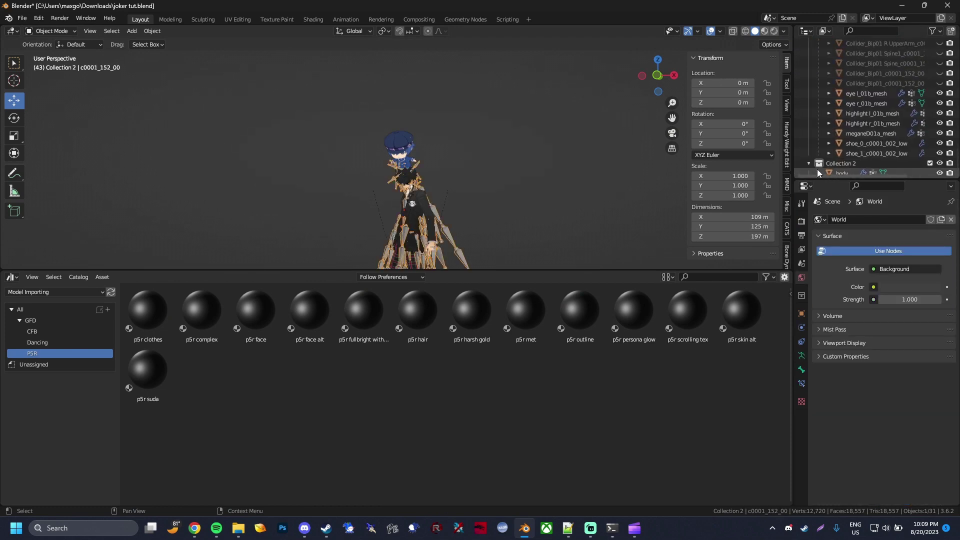
{"action": "left_click", "coordinate": [817, 172]}
{"action": "scroll", "coordinate": [817, 169], "scroll_direction": "down", "scroll_amount": 2}
{"action": "scroll", "coordinate": [867, 69], "scroll_direction": "right", "scroll_amount": 5, "text": "ctrl"}
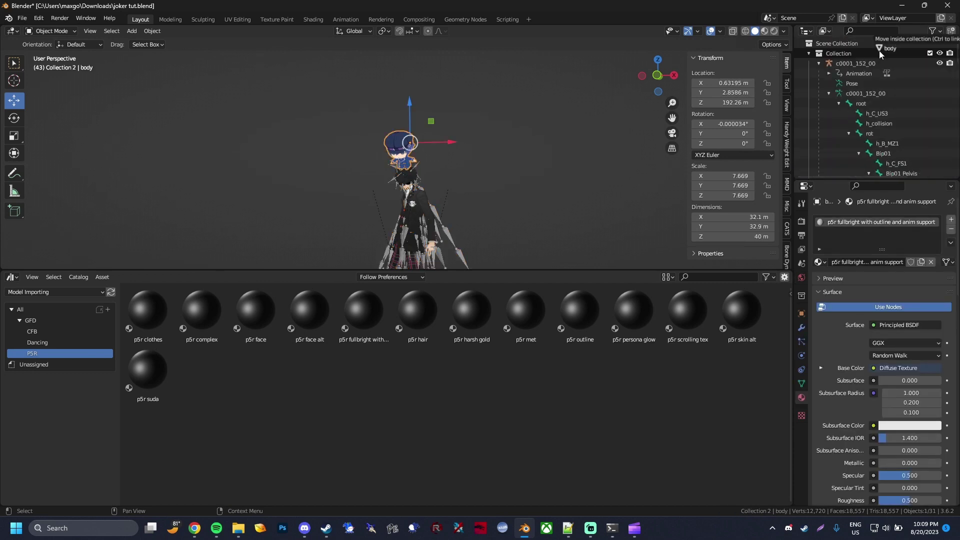
{"action": "scroll", "coordinate": [866, 72], "scroll_direction": "up", "scroll_amount": 4}
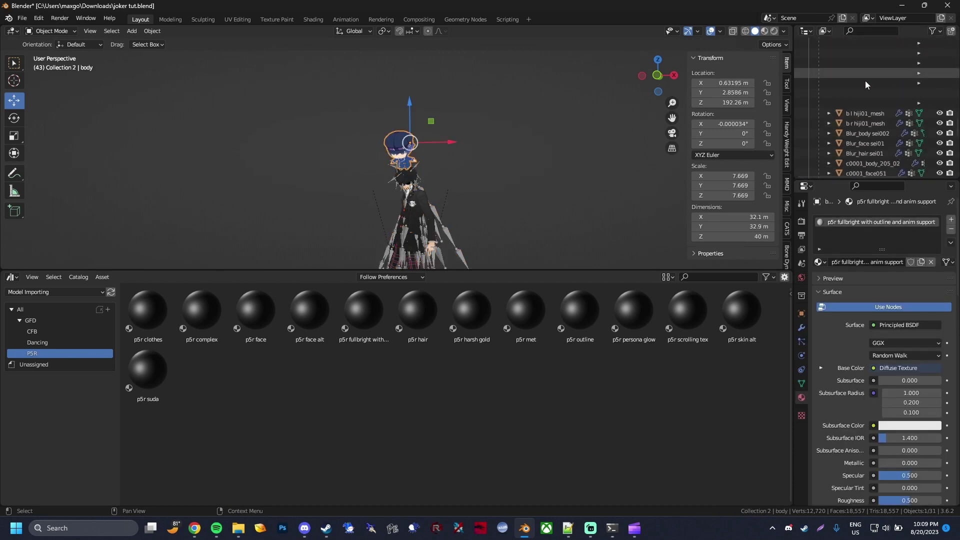
{"action": "scroll", "coordinate": [862, 140], "scroll_direction": "left", "scroll_amount": 5, "text": "ctrl"}
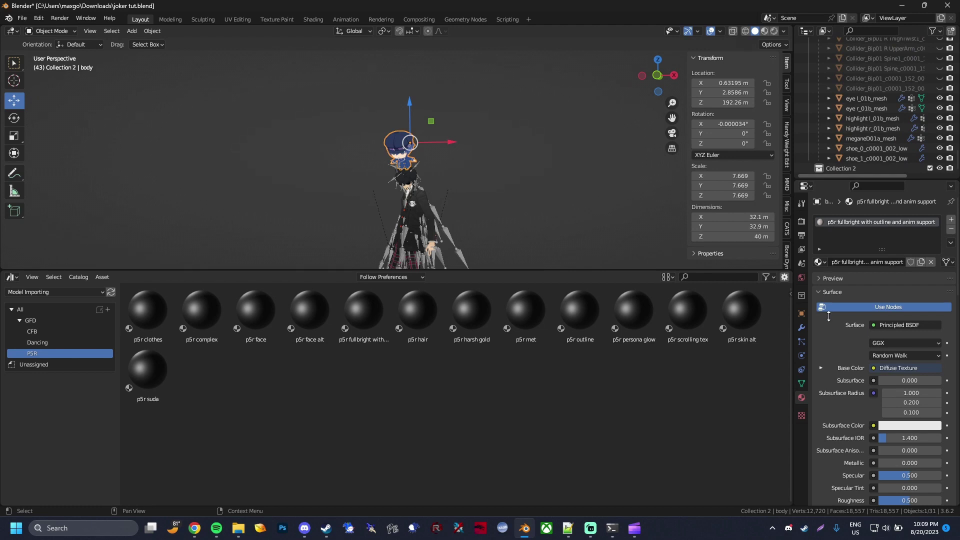
{"action": "scroll", "coordinate": [864, 61], "scroll_direction": "down", "scroll_amount": 10}
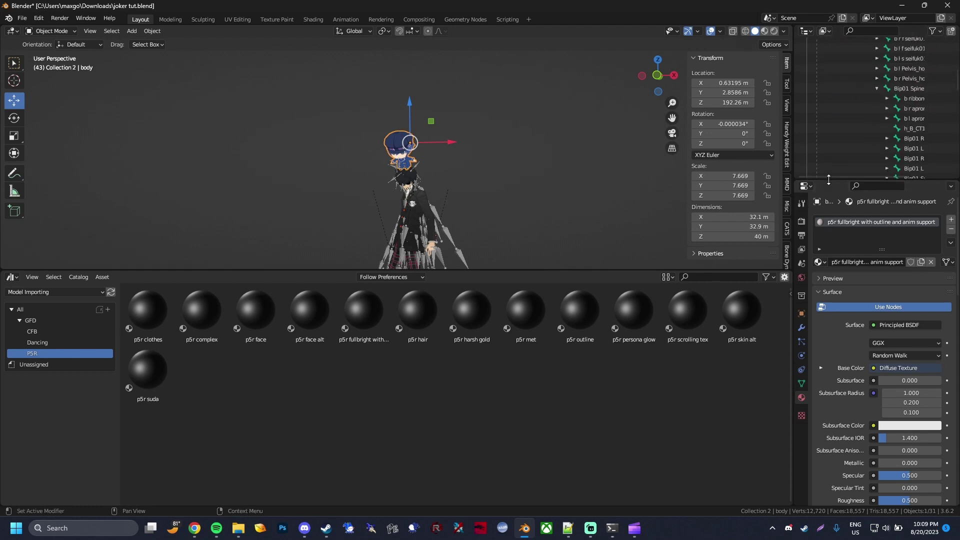
- Enlarge the Outliner, collapse the armature's hierarchy and parent the body mesh to c0001_152_00
{"action": "left_click_drag", "start_coordinate": [829, 180], "coordinate": [828, 353]}
{"action": "scroll", "coordinate": [830, 140], "scroll_direction": "up", "scroll_amount": 8}
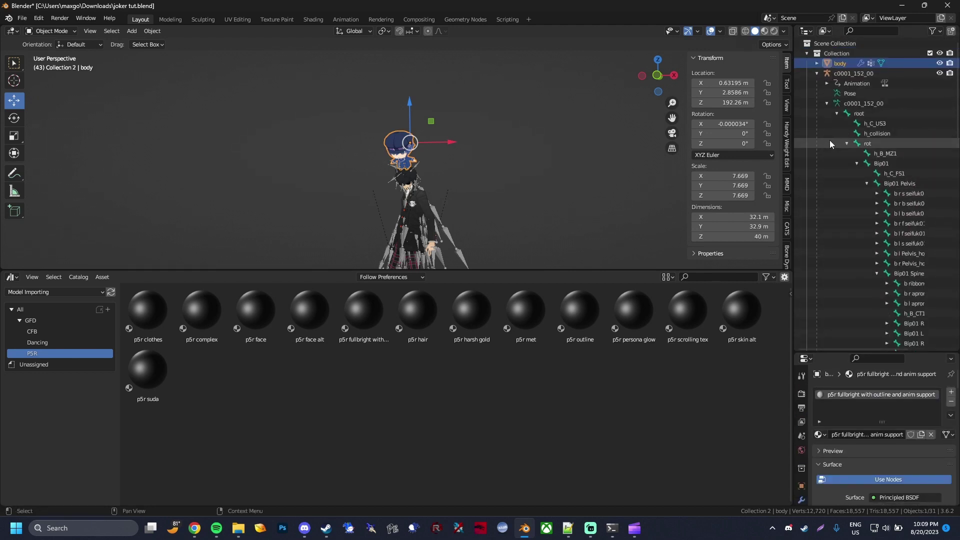
{"action": "left_click", "coordinate": [816, 73]}
{"action": "left_click_drag", "start_coordinate": [841, 64], "coordinate": [839, 76]}
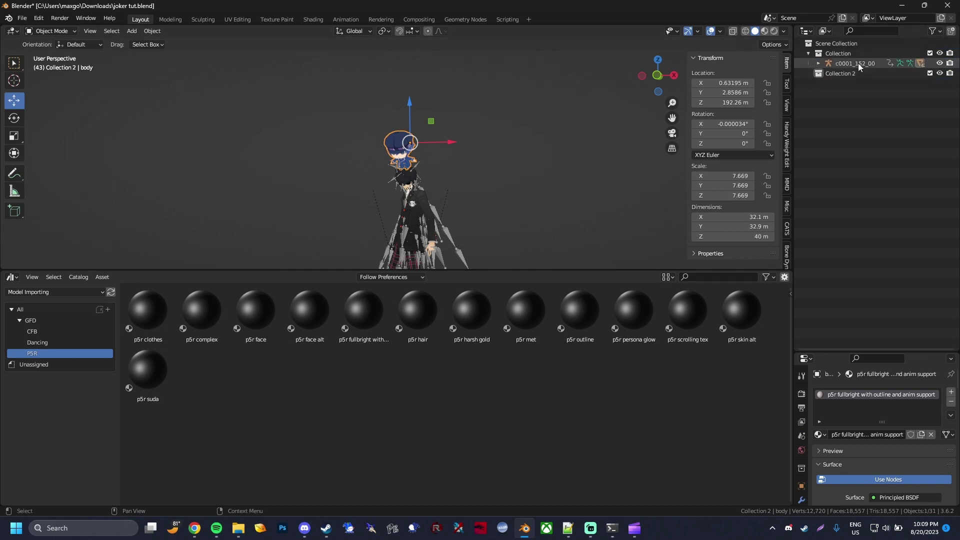
- Export the c0001_152_00 armature with its meshes as the GFS model joker tut.GMD in Downloads
{"action": "left_click", "coordinate": [853, 65]}
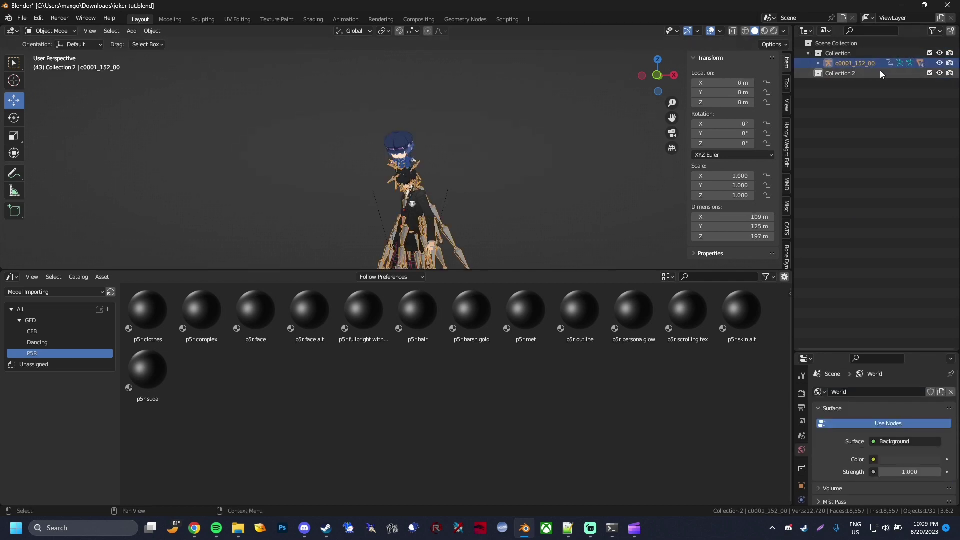
{"action": "left_click", "coordinate": [22, 18]}
{"action": "mouse_move", "coordinate": [56, 155]}
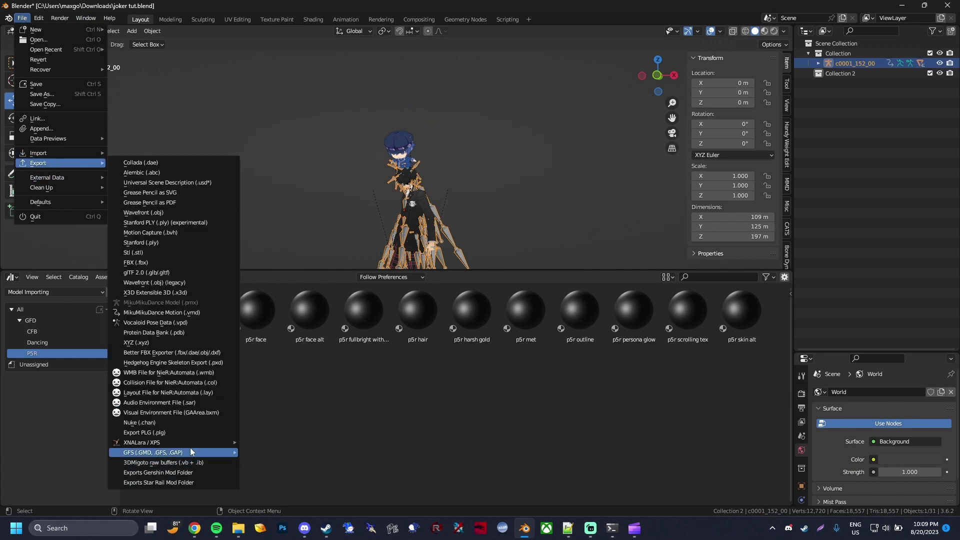
{"action": "mouse_move", "coordinate": [208, 455]}
{"action": "left_click", "coordinate": [275, 456]}
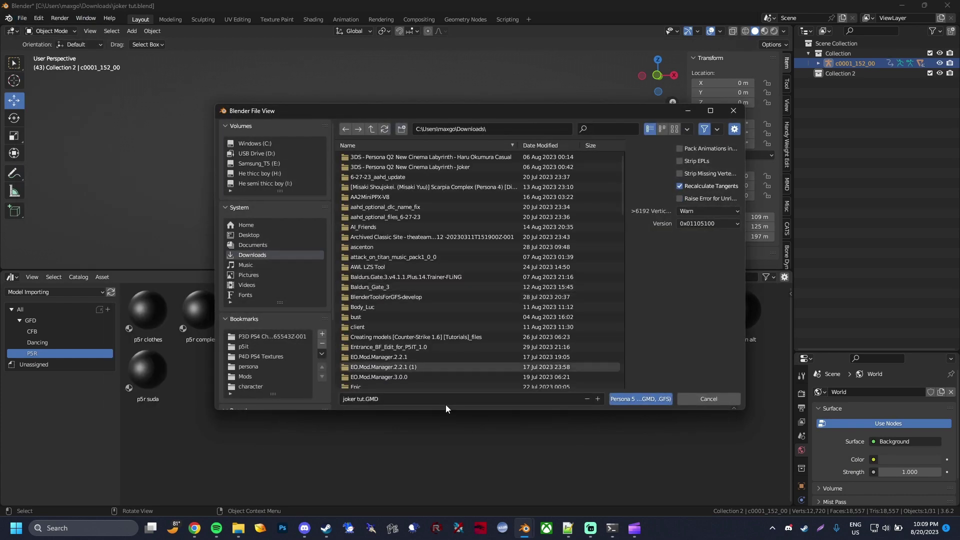
{"action": "left_click", "coordinate": [646, 399]}
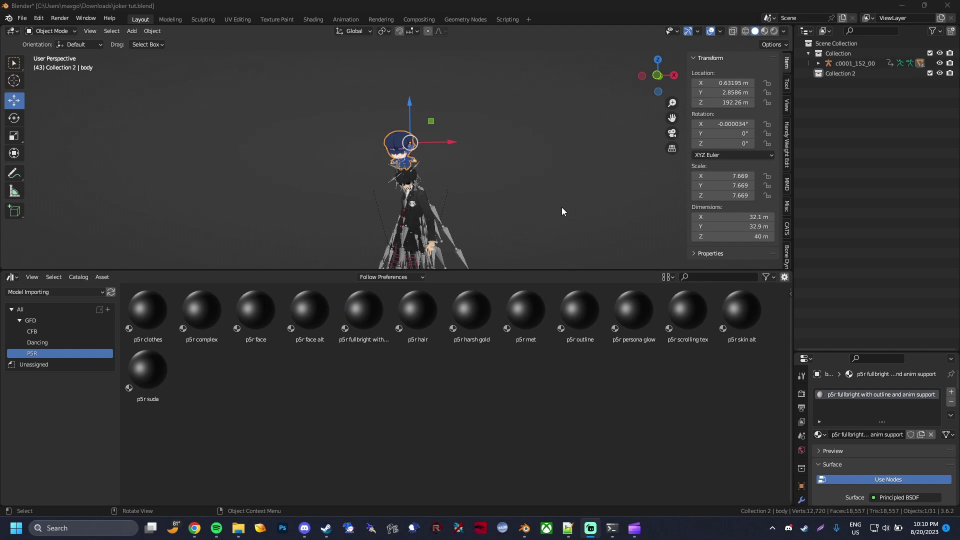
- Replace the image in the material's Diffuse Texture node with joker tut.dds in the Shading workspace
{"action": "left_click", "coordinate": [313, 19]}
{"action": "scroll", "coordinate": [71, 413], "scroll_direction": "down", "scroll_amount": 3}
{"action": "scroll", "coordinate": [19, 402], "scroll_direction": "down", "scroll_amount": 2}
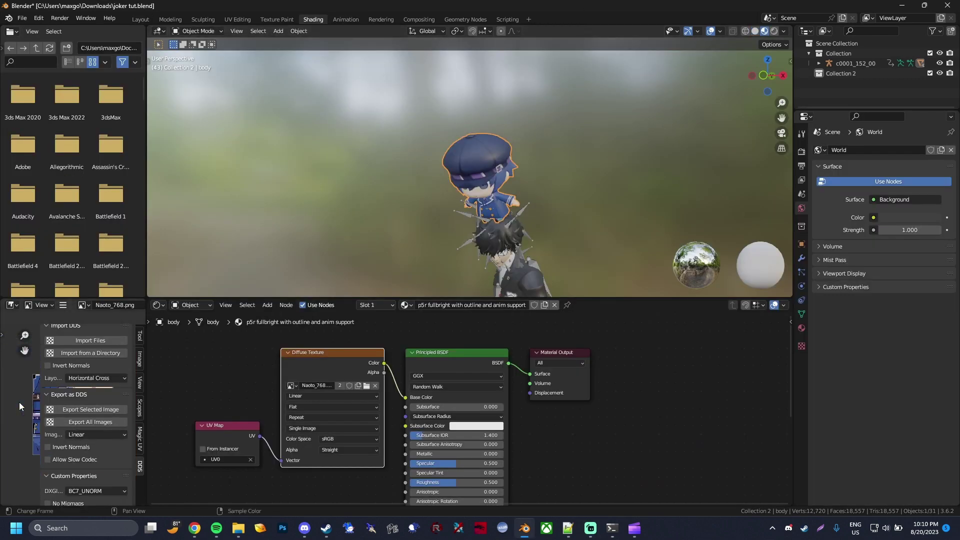
{"action": "left_click", "coordinate": [366, 386]}
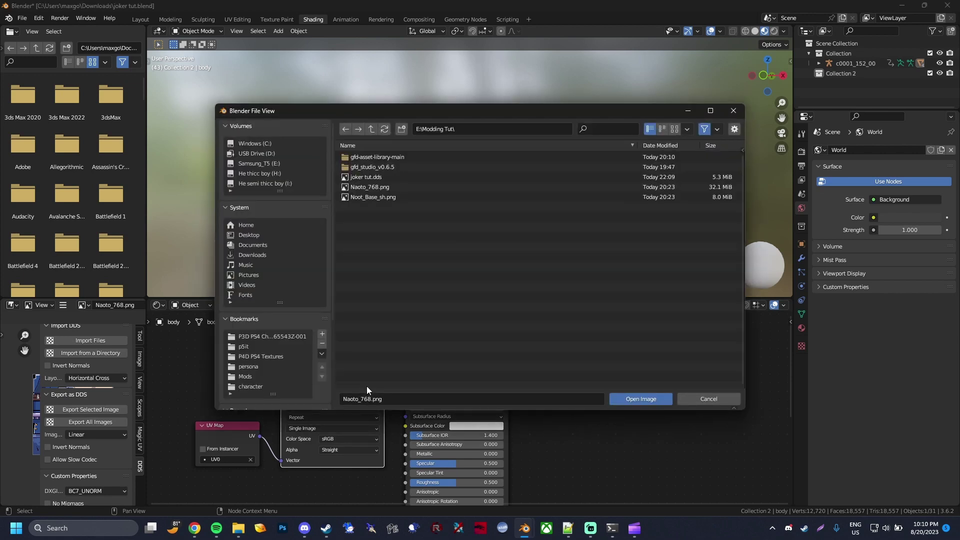
{"action": "left_click", "coordinate": [419, 179]}
{"action": "double_click", "coordinate": [418, 179]}
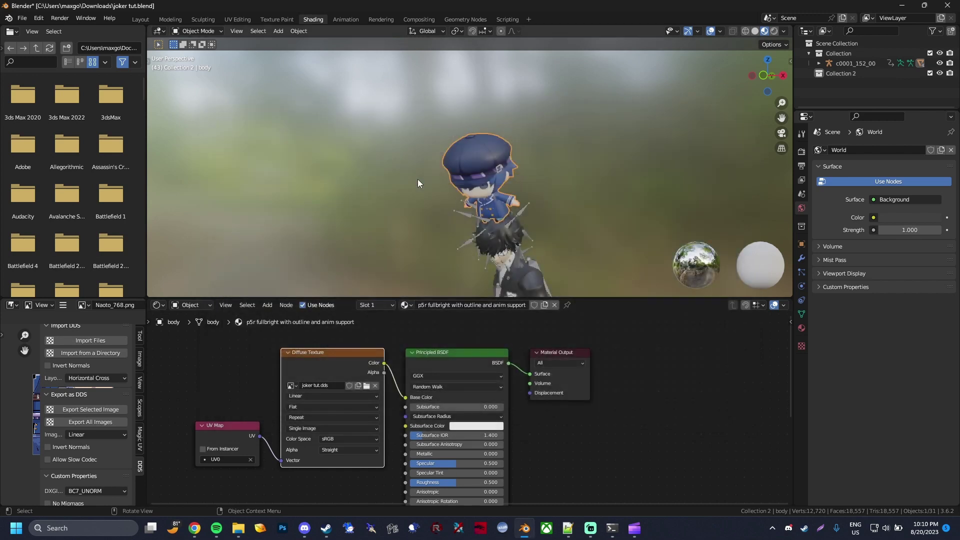
- Return to the Layout workspace and re-export the c0001_152_00 model over joker tut.GMD in Downloads
{"action": "left_click", "coordinate": [141, 19]}
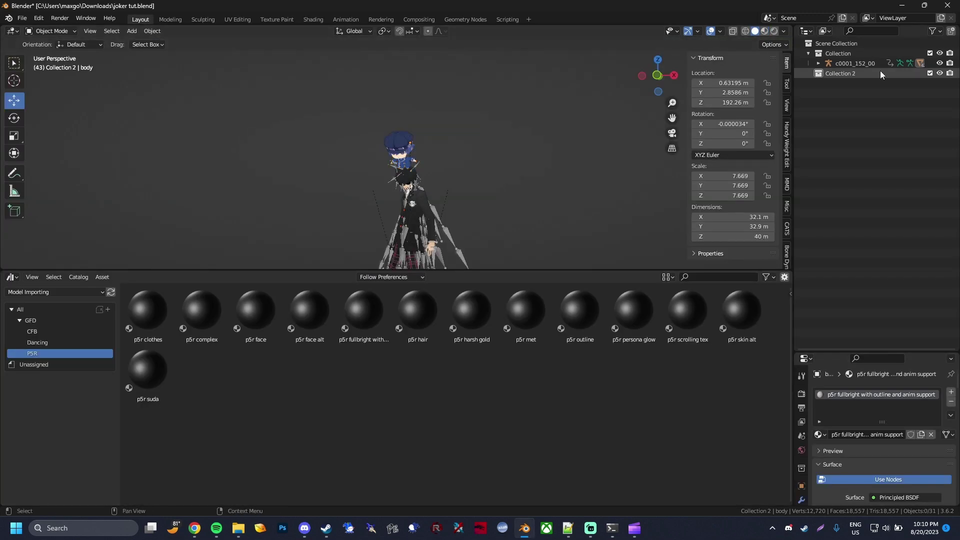
{"action": "left_click", "coordinate": [855, 63]}
{"action": "left_click", "coordinate": [22, 18]}
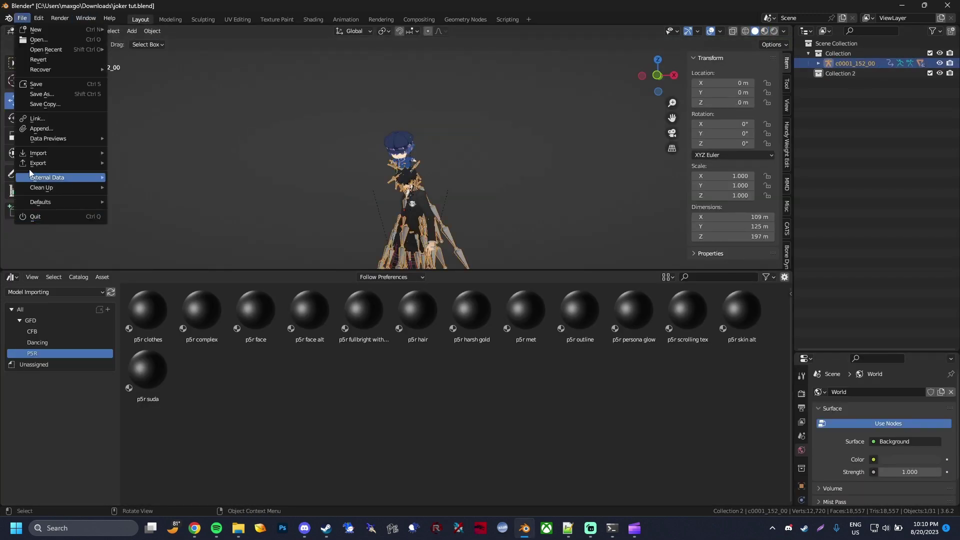
{"action": "mouse_move", "coordinate": [60, 163]}
{"action": "mouse_move", "coordinate": [156, 453]}
{"action": "left_click", "coordinate": [281, 454]}
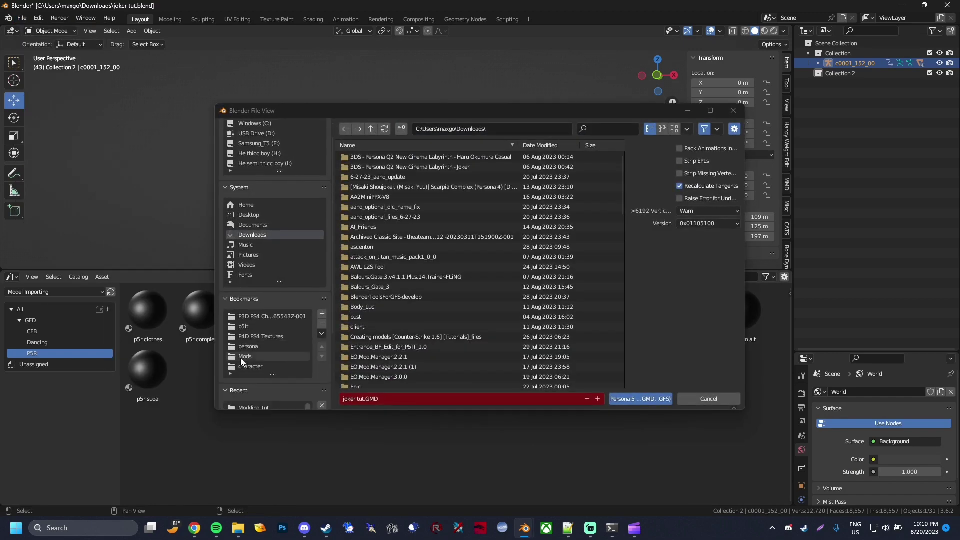
{"action": "left_click", "coordinate": [614, 400]}
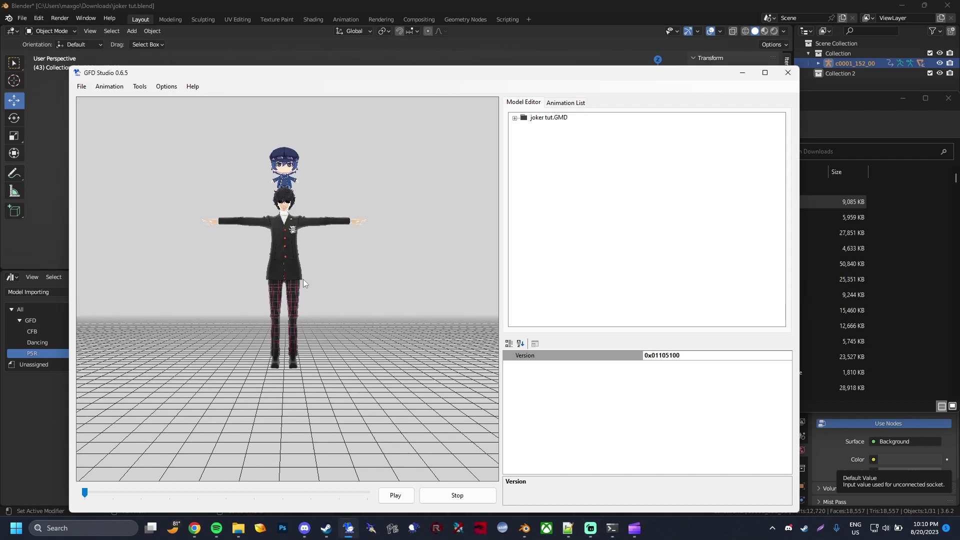
- Switch to GFD Studio with joker tut.GMD and browse to fiberpc\base\BASE.CPK_unpacked for an animation pack to load
{"action": "scroll", "coordinate": [368, 305], "scroll_direction": "up", "scroll_amount": 2}
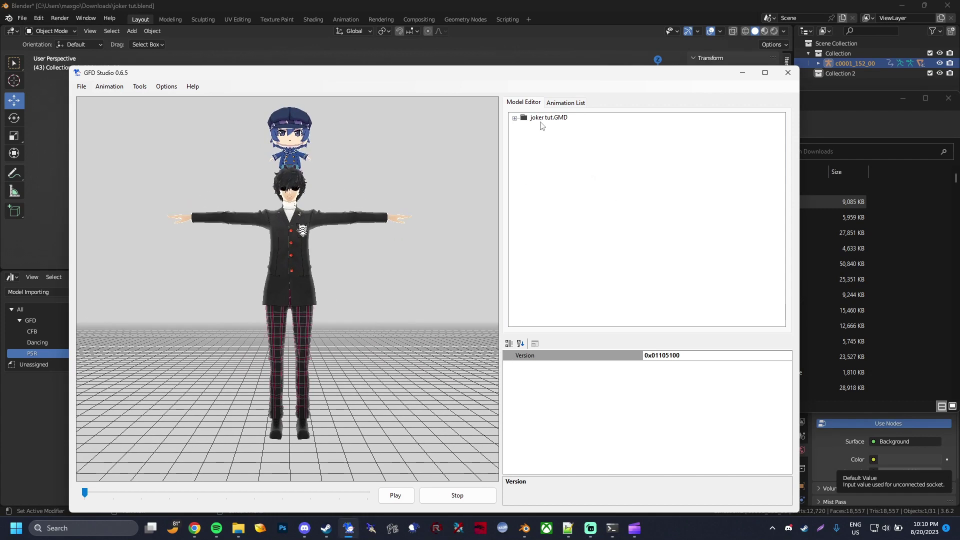
{"action": "left_click", "coordinate": [110, 86]}
{"action": "left_click", "coordinate": [115, 98]}
{"action": "scroll", "coordinate": [108, 235], "scroll_direction": "down", "scroll_amount": 3}
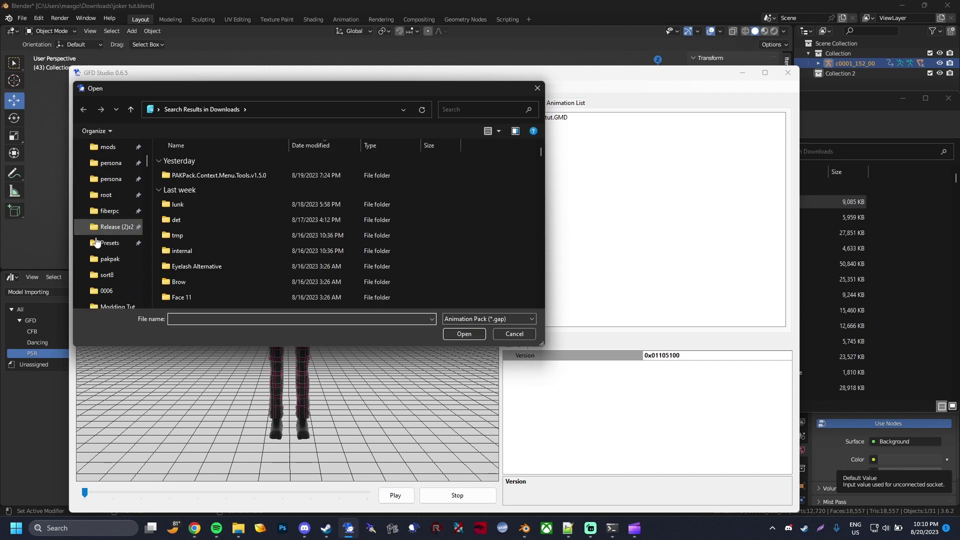
{"action": "left_click", "coordinate": [109, 211]}
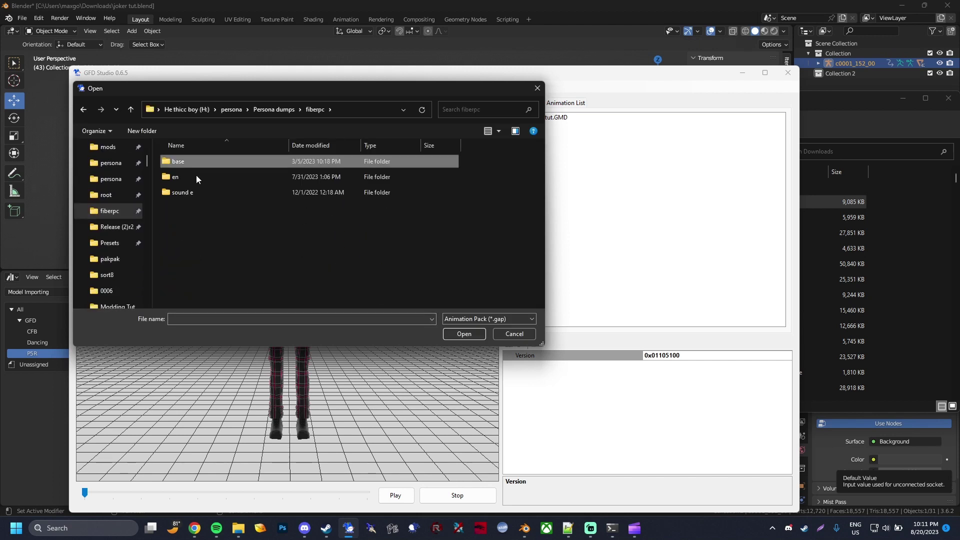
{"action": "double_click", "coordinate": [194, 164]}
{"action": "double_click", "coordinate": [202, 164]}
{"action": "scroll", "coordinate": [195, 220], "scroll_direction": "down", "scroll_amount": 4}
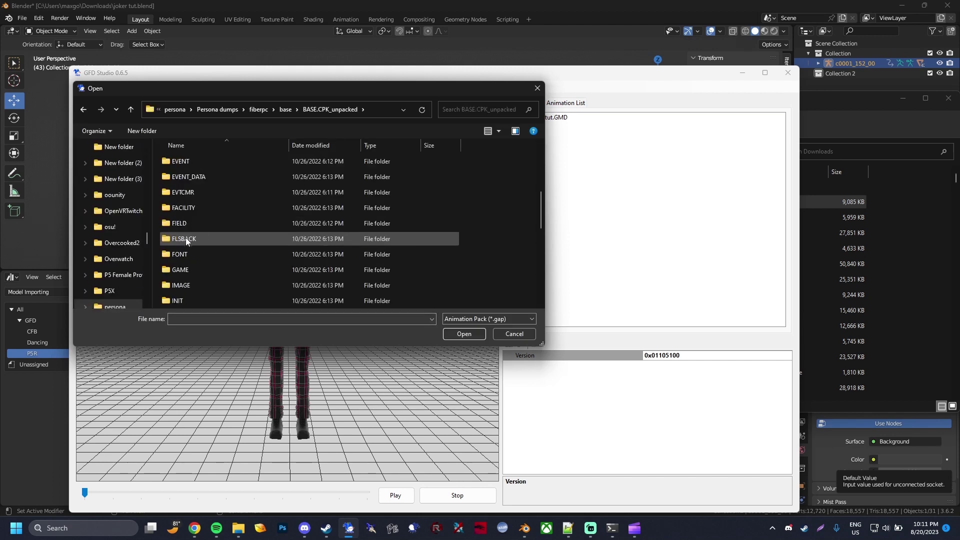
{"action": "scroll", "coordinate": [192, 258], "scroll_direction": "down", "scroll_amount": 2}
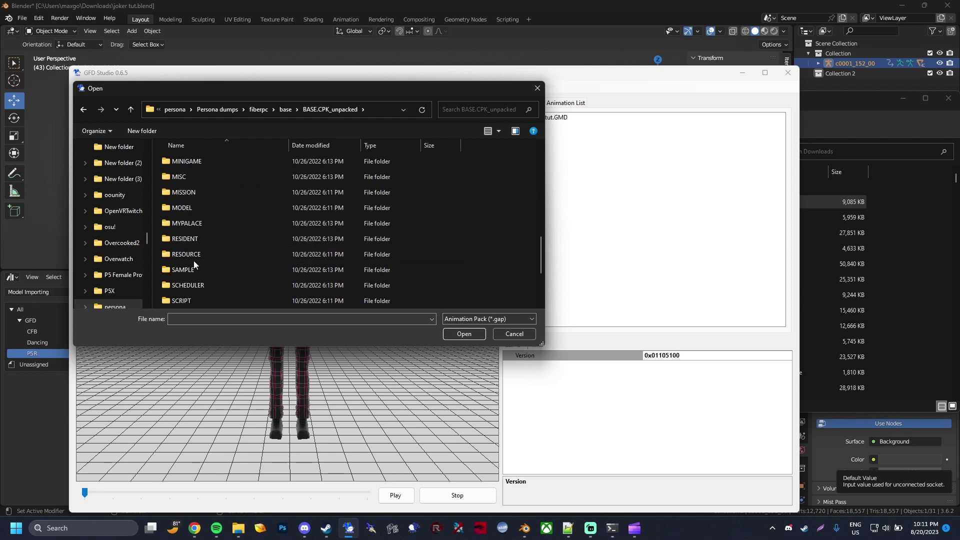
- Load the animation pack BB0001_051.GAP from MODEL\CHARACTER\0001\BATTLE and expand it in the animation list
{"action": "double_click", "coordinate": [197, 208]}
{"action": "double_click", "coordinate": [199, 176]}
{"action": "double_click", "coordinate": [199, 161]}
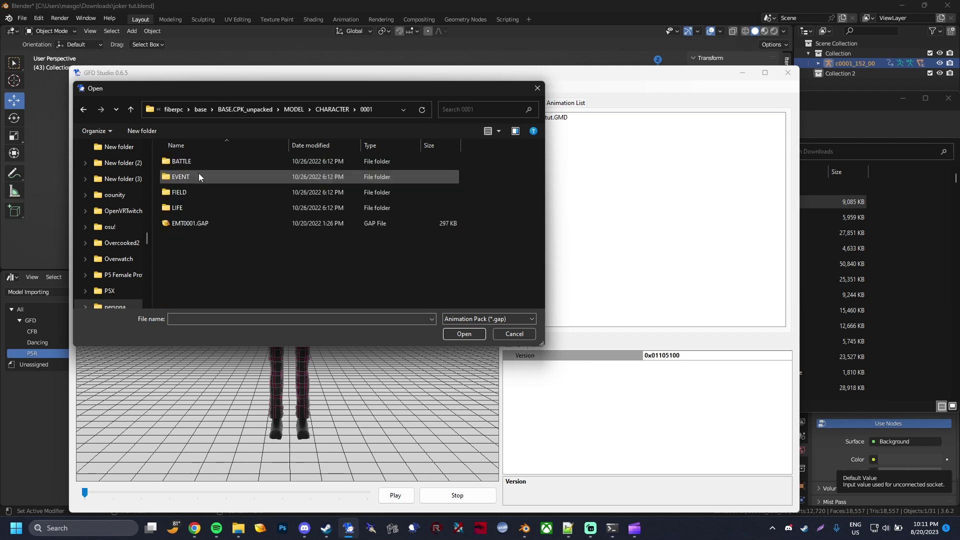
{"action": "double_click", "coordinate": [199, 164]}
{"action": "double_click", "coordinate": [220, 192]}
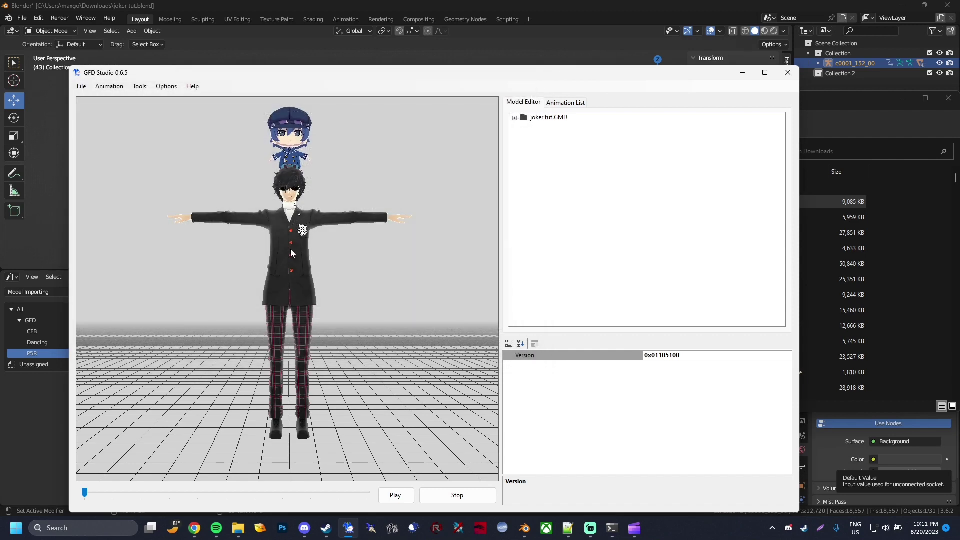
{"action": "left_click", "coordinate": [515, 118]}
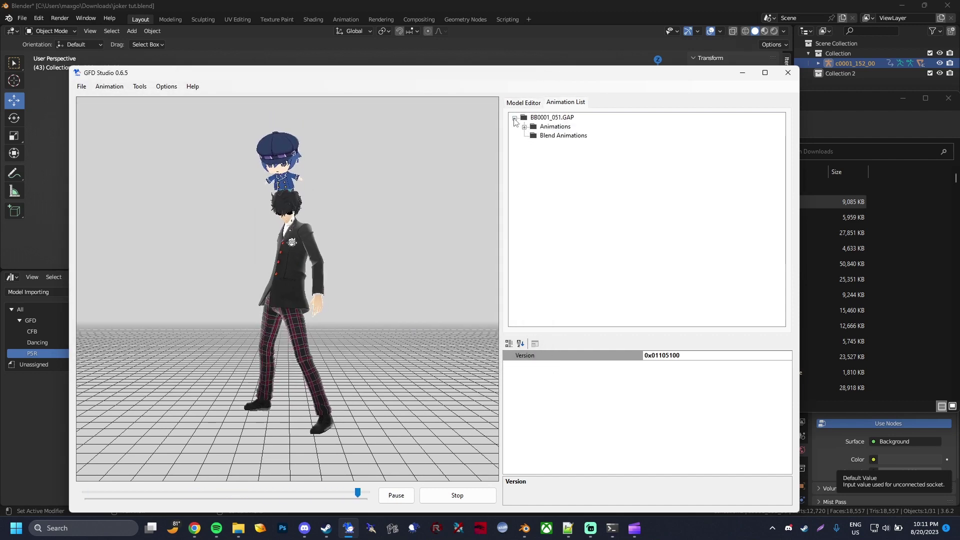
- Preview several animations of BB0001_051.GAP on the model, including Animation 24 and Animation 33, and stop the playback
{"action": "left_click", "coordinate": [524, 127]}
{"action": "left_click", "coordinate": [567, 216]}
{"action": "scroll", "coordinate": [571, 272], "scroll_direction": "down", "scroll_amount": 3}
{"action": "left_click", "coordinate": [570, 271]}
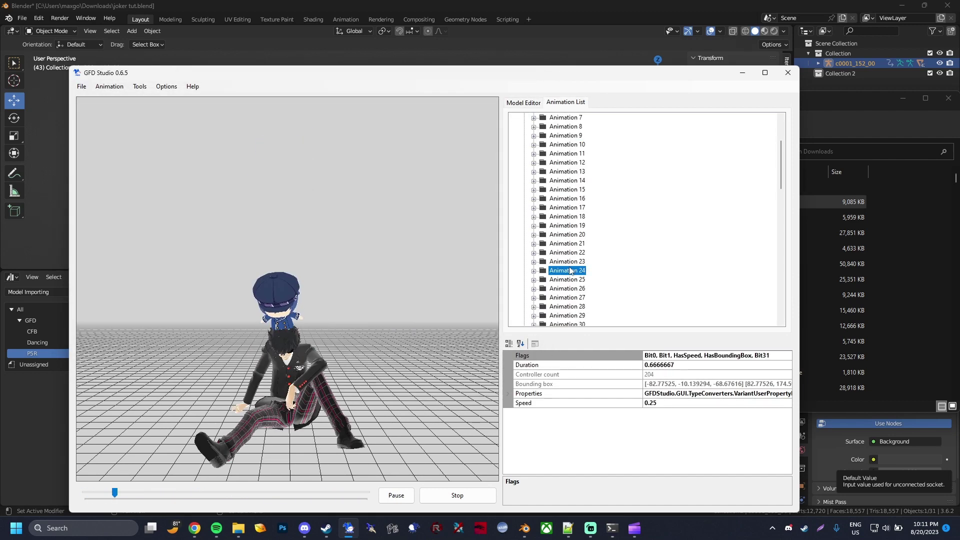
{"action": "scroll", "coordinate": [570, 271], "scroll_direction": "down", "scroll_amount": 3}
{"action": "left_click", "coordinate": [569, 270]}
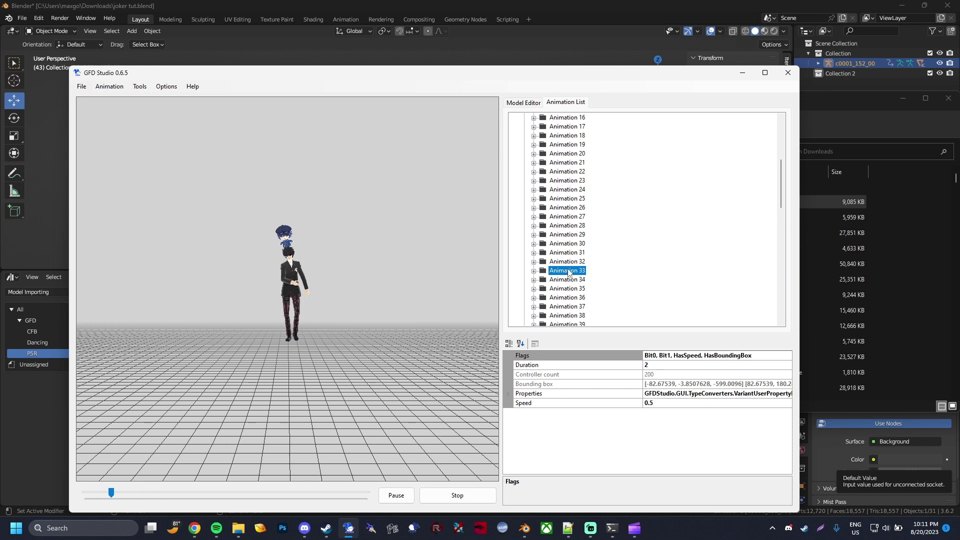
{"action": "left_click", "coordinate": [458, 496]}
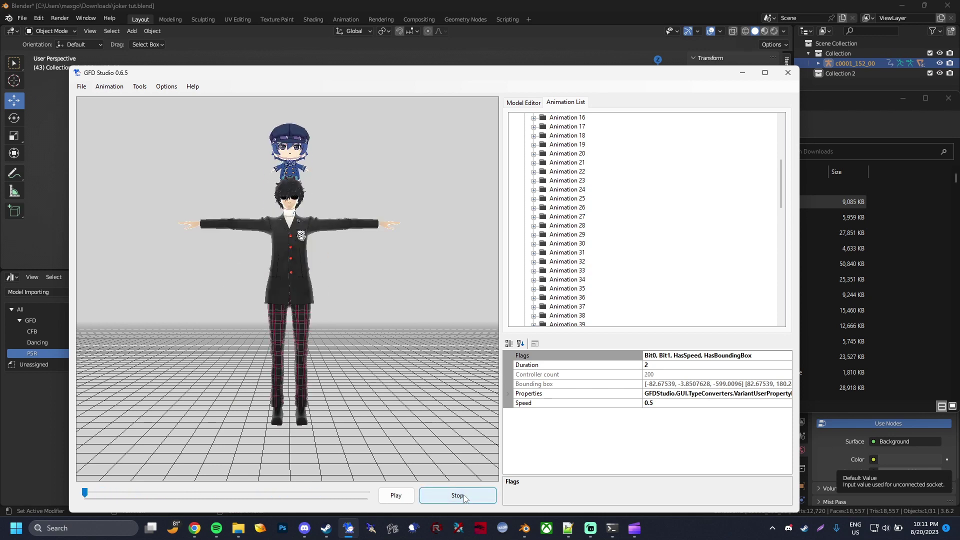
{"action": "scroll", "coordinate": [370, 253], "scroll_direction": "down", "scroll_amount": 2}
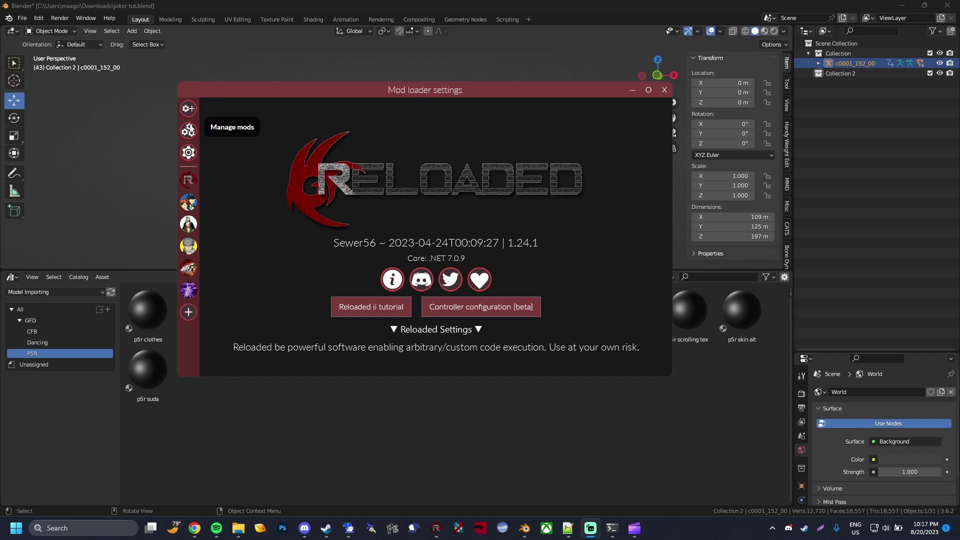
- Switch to Reloaded-II and create a new mod with the unique mod id p5rpc.skins.jokerhat
{"action": "left_click", "coordinate": [192, 140]}
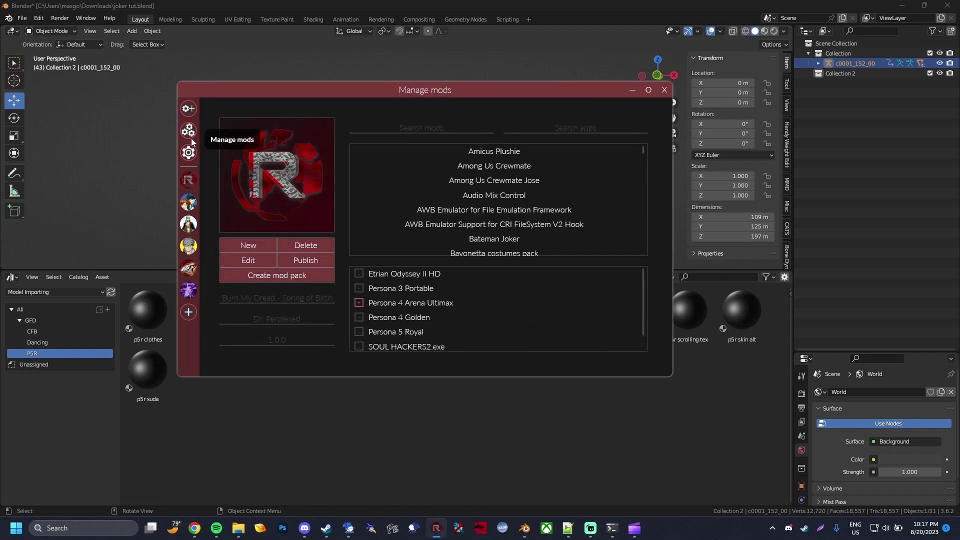
{"action": "left_click", "coordinate": [253, 250]}
{"action": "left_click", "coordinate": [423, 215]}
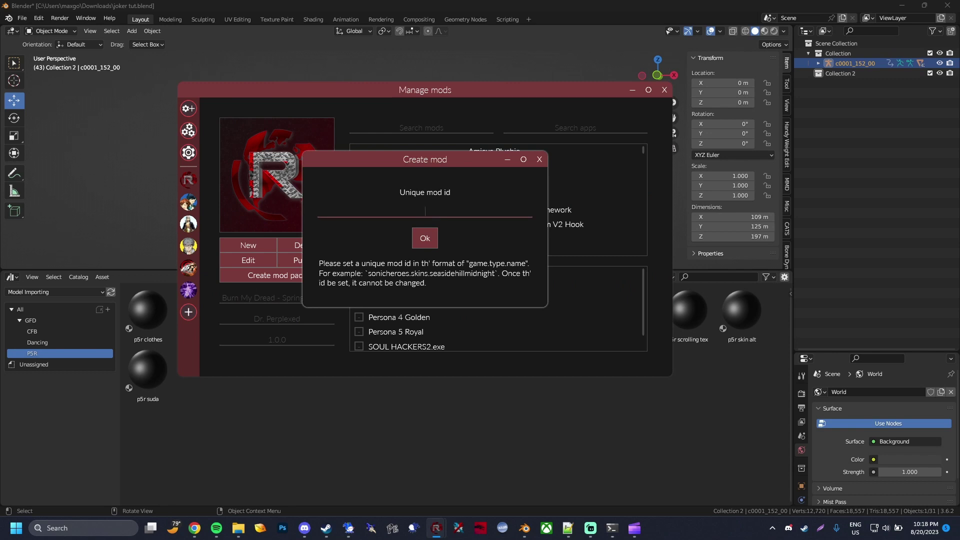
{"action": "type", "text": "p5rpc.skins.jokerhat"}
{"action": "key", "text": "BackSpace"}
{"action": "key", "text": "BackSpace"}
{"action": "key", "text": "BackSpace"}
{"action": "key", "text": "BackSpace"}
{"action": "type", "text": "rfancy"}
{"action": "key", "text": "BackSpace"}
{"action": "key", "text": "BackSpace"}
{"action": "key", "text": "BackSpace"}
{"action": "key", "text": "BackSpace"}
{"action": "key", "text": "BackSpace"}
{"action": "type", "text": "hatr"}
{"action": "key", "text": "BackSpace"}
{"action": "left_click", "coordinate": [425, 238]}
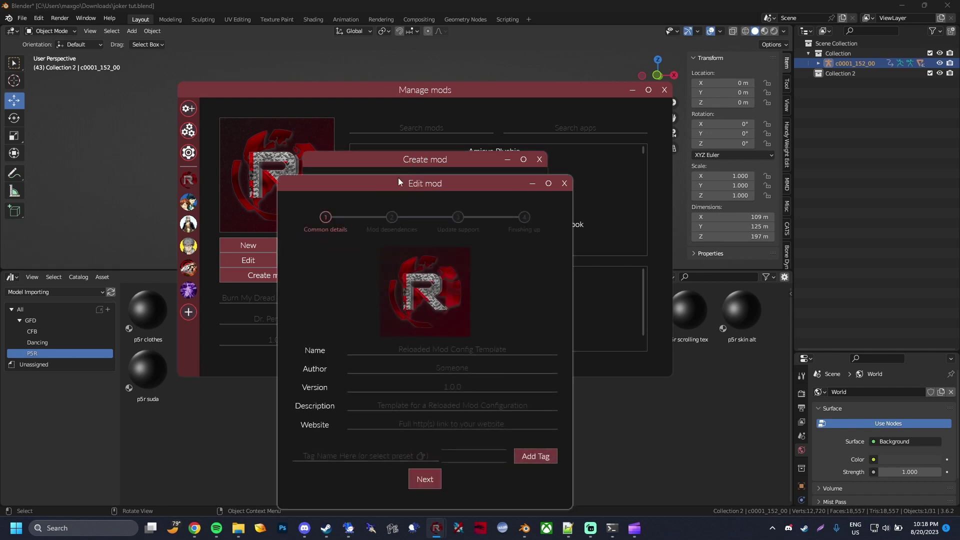
- Fill in the mod's common details: name Joker Hat, the author's name, and description Ooga Booga
{"action": "left_click_drag", "start_coordinate": [399, 178], "coordinate": [502, 116]}
{"action": "left_click", "coordinate": [579, 287]}
{"action": "type", "text": "Joker Hat"}
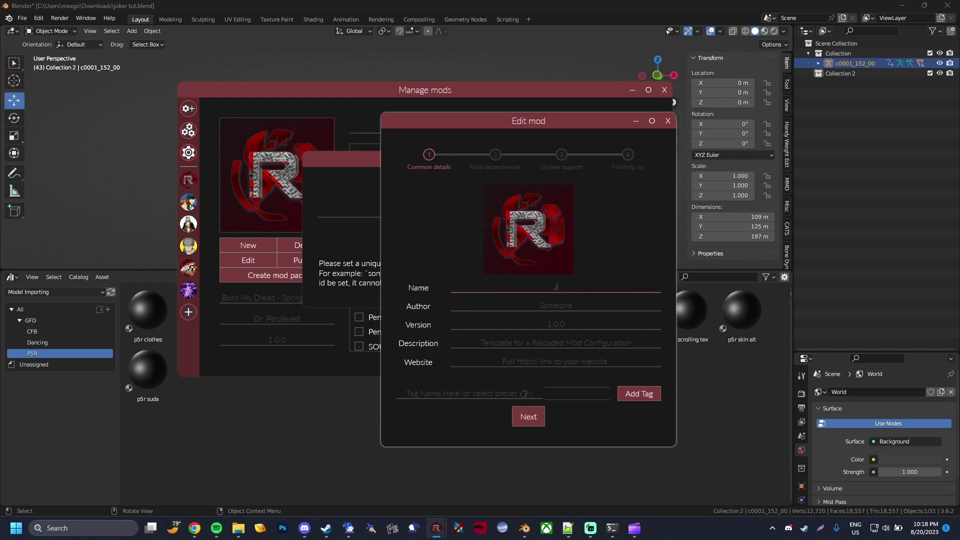
{"action": "left_click", "coordinate": [547, 305]}
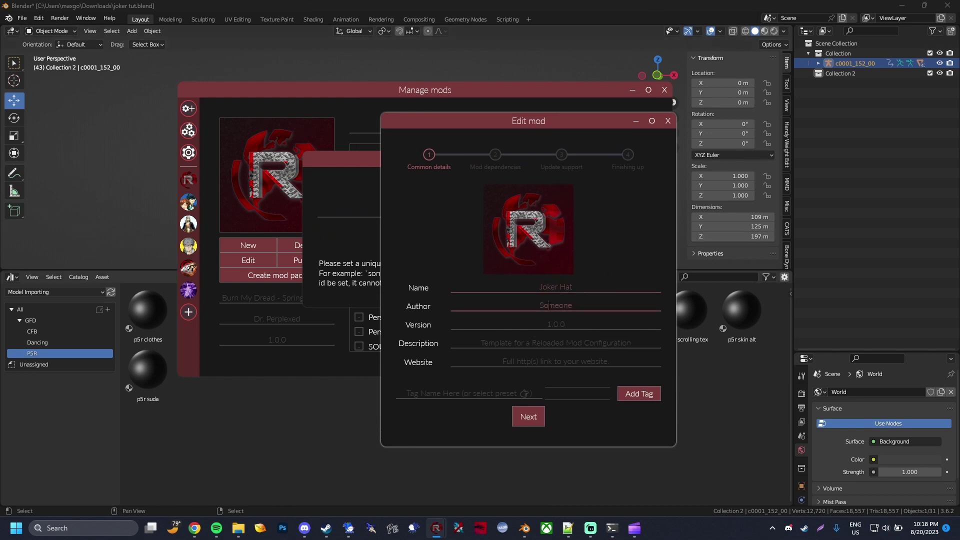
{"action": "type", "text": "Mudkip"}
{"action": "left_click", "coordinate": [579, 343]}
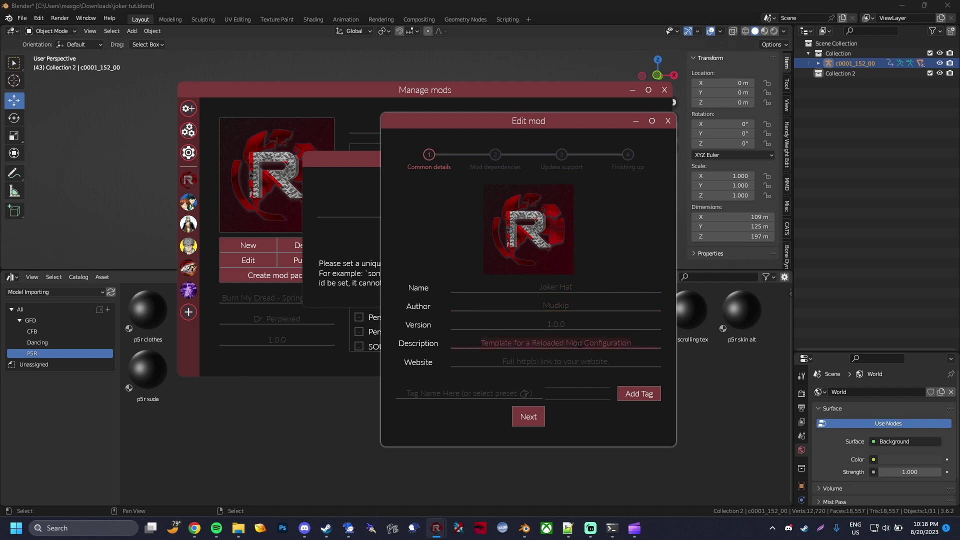
{"action": "type", "text": "Ooga Booga"}
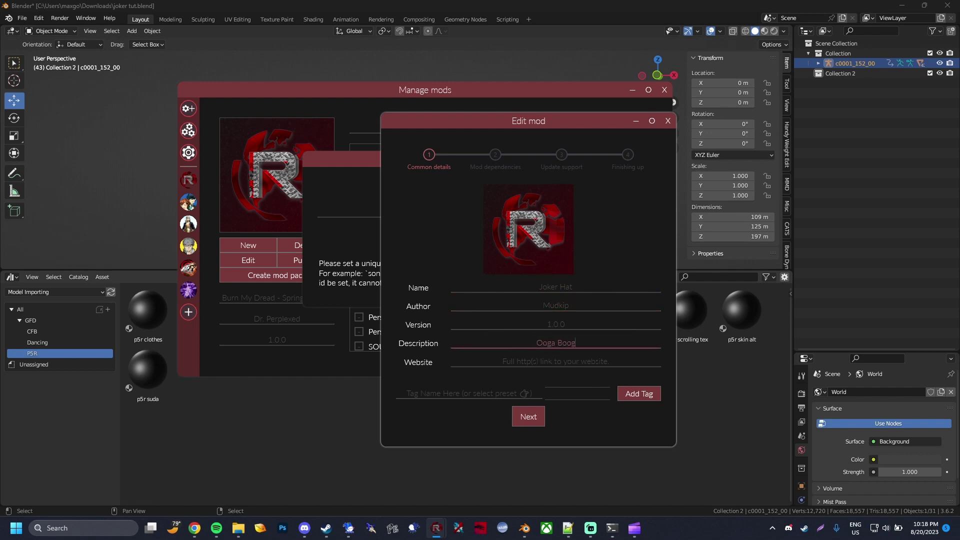
{"action": "left_click", "coordinate": [539, 411]}
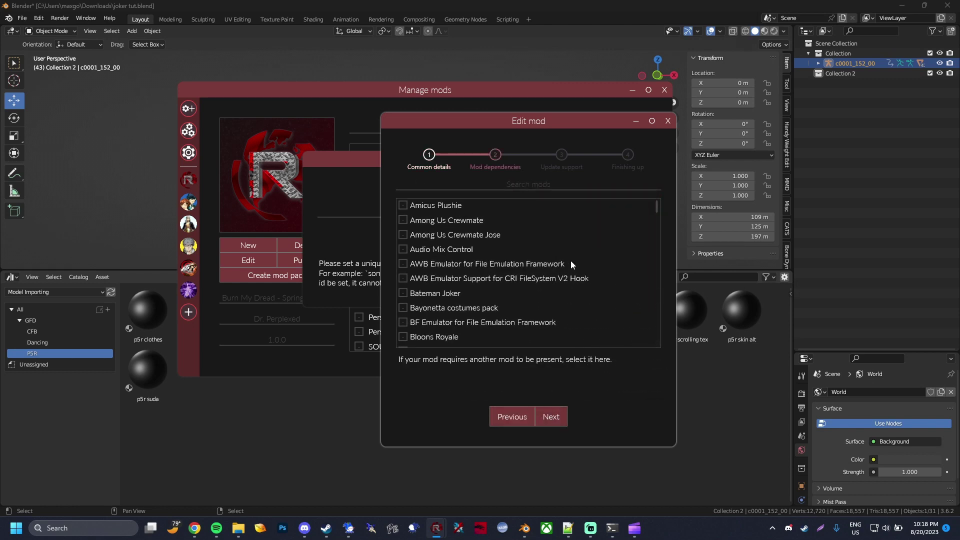
- Find and add Persona Essentials as a mod dependency, and leave every update support source disabled
{"action": "left_click", "coordinate": [568, 187]}
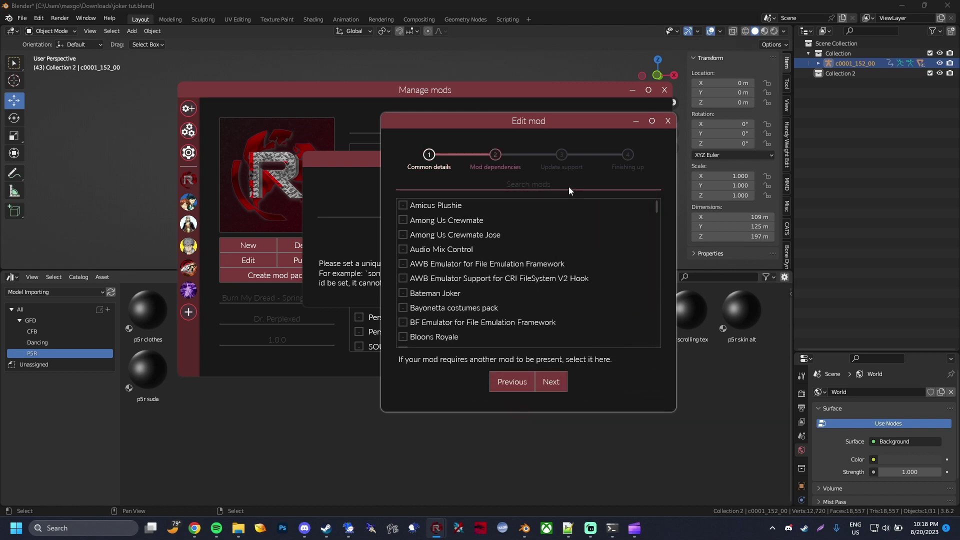
{"action": "type", "text": "ess"}
{"action": "left_click", "coordinate": [402, 220]}
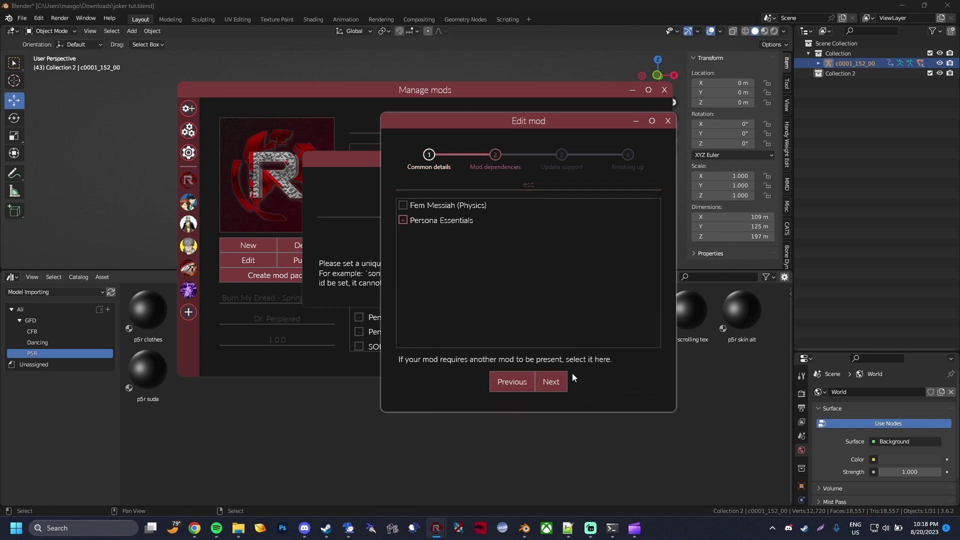
{"action": "left_click", "coordinate": [551, 382]}
{"action": "left_click", "coordinate": [504, 231]}
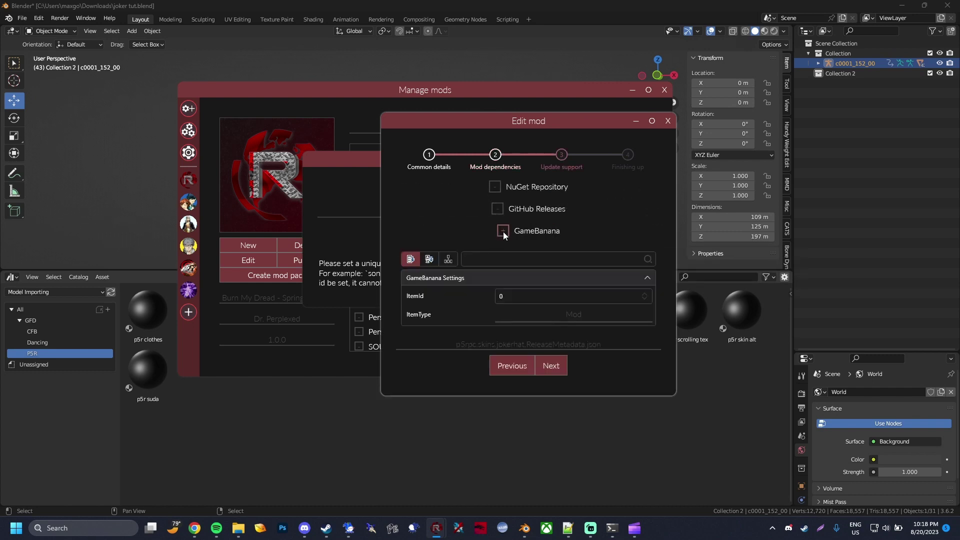
{"action": "left_click", "coordinate": [510, 232]}
{"action": "left_click", "coordinate": [554, 269]}
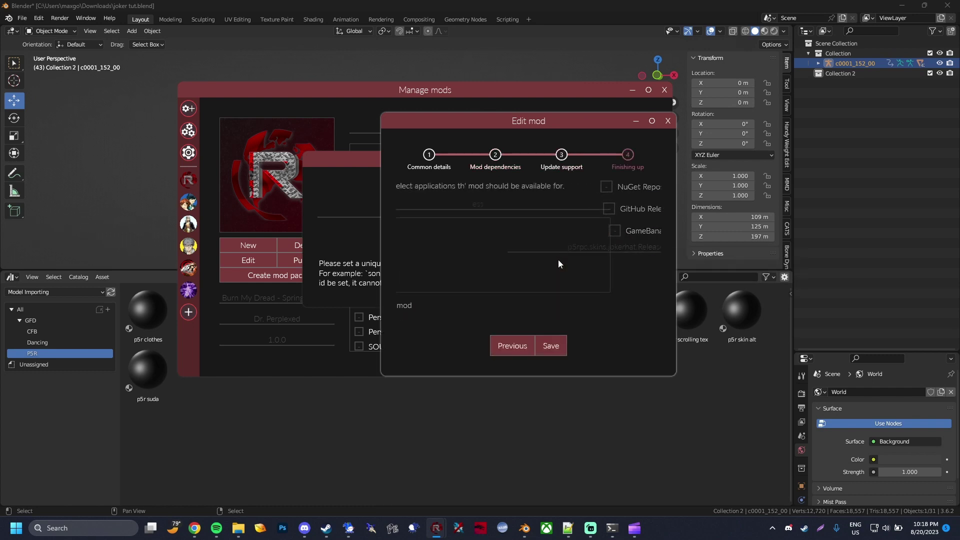
- Clear the application search filter, make the mod available for Persona 5 Royal and save it
{"action": "left_click", "coordinate": [571, 210]}
{"action": "key", "text": "BackSpace"}
{"action": "key", "text": "BackSpace"}
{"action": "key", "text": "BackSpace"}
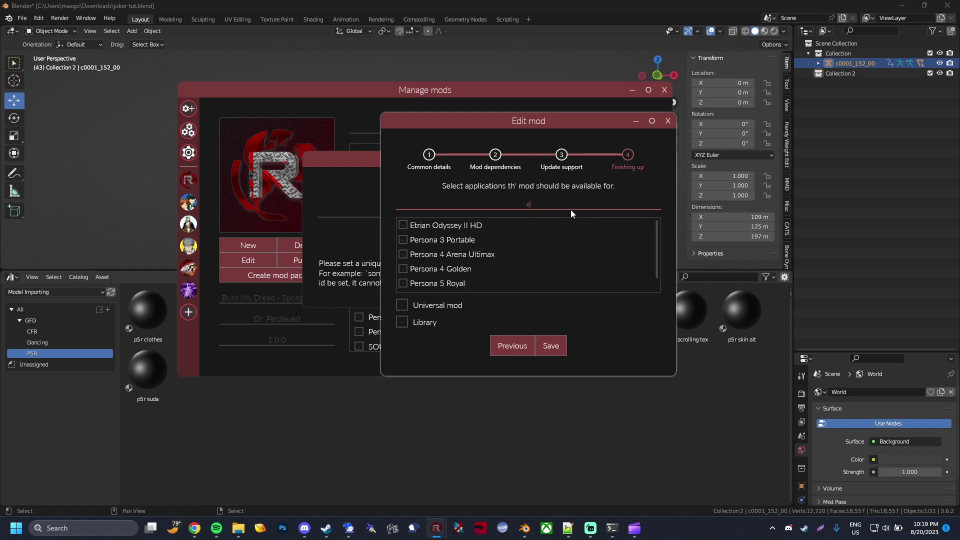
{"action": "left_click", "coordinate": [420, 270]}
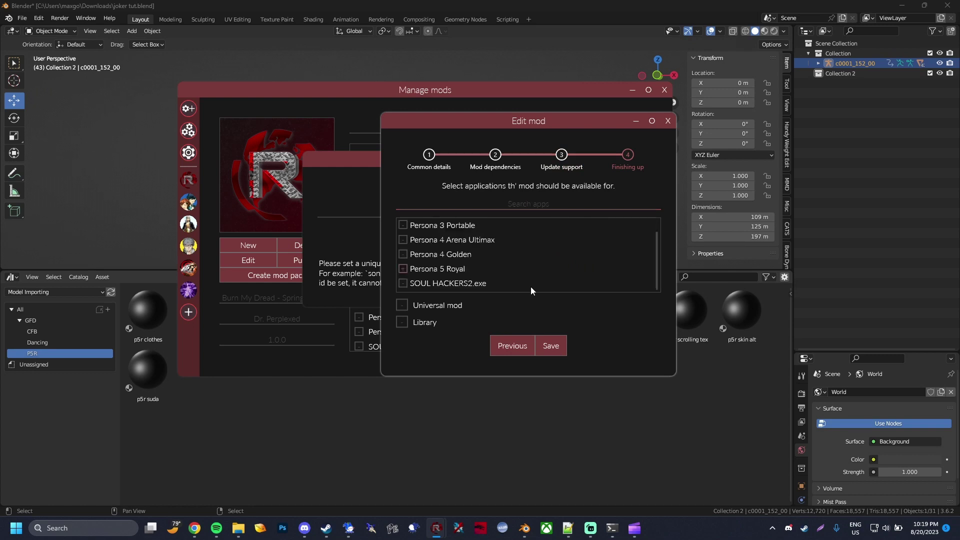
{"action": "left_click", "coordinate": [551, 346]}
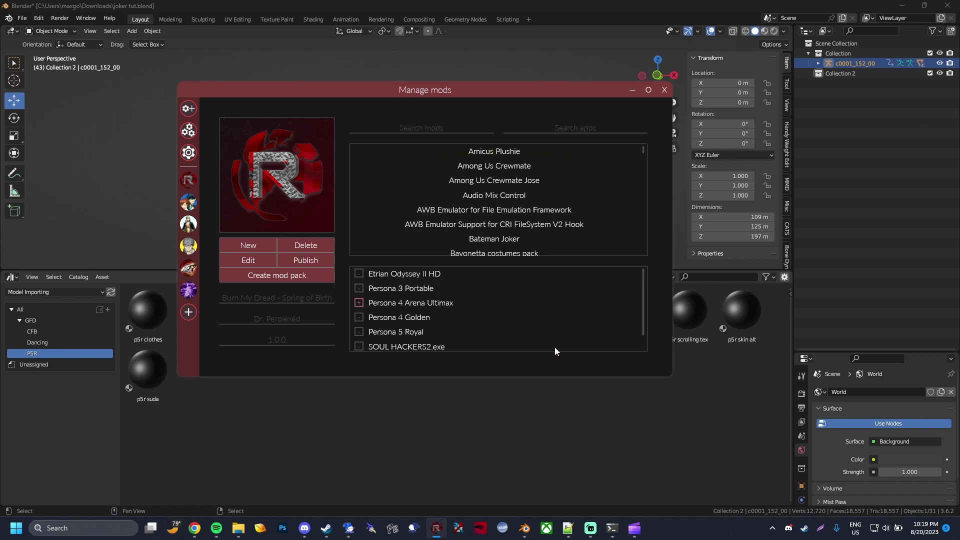
- Find the Joker Hat mod in the Persona 5 Royal mod list and open its folder
{"action": "left_click", "coordinate": [188, 269]}
{"action": "left_click", "coordinate": [446, 124]}
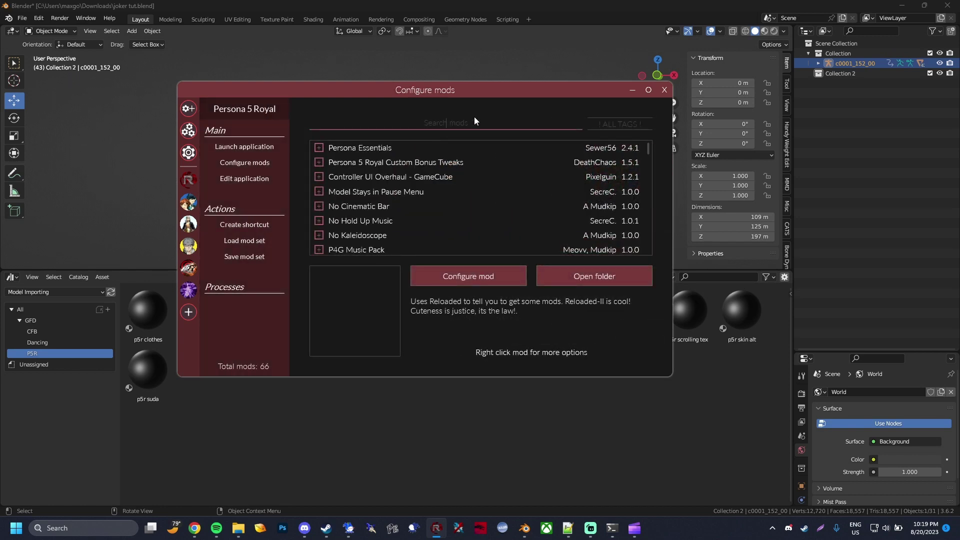
{"action": "type", "text": "joker"}
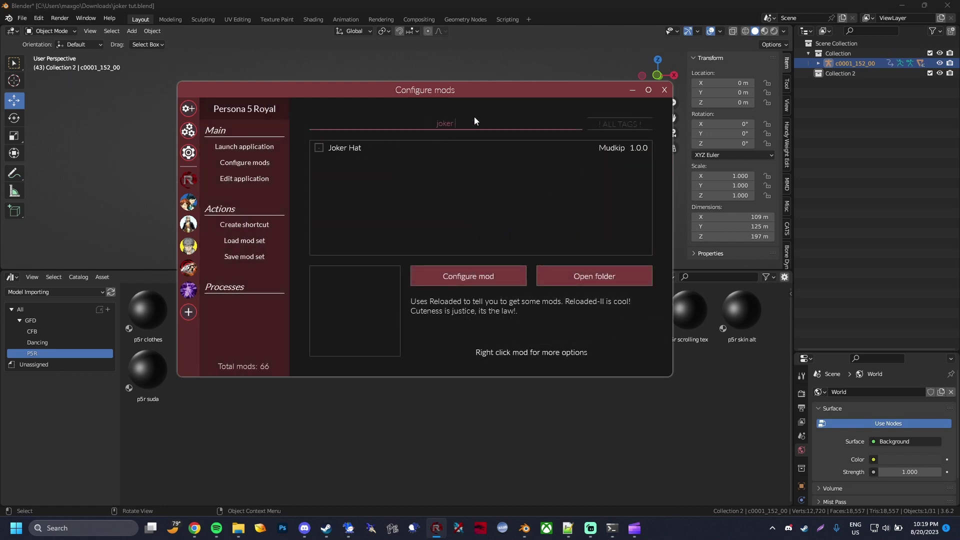
{"action": "left_click", "coordinate": [390, 148]}
{"action": "left_click", "coordinate": [633, 277]}
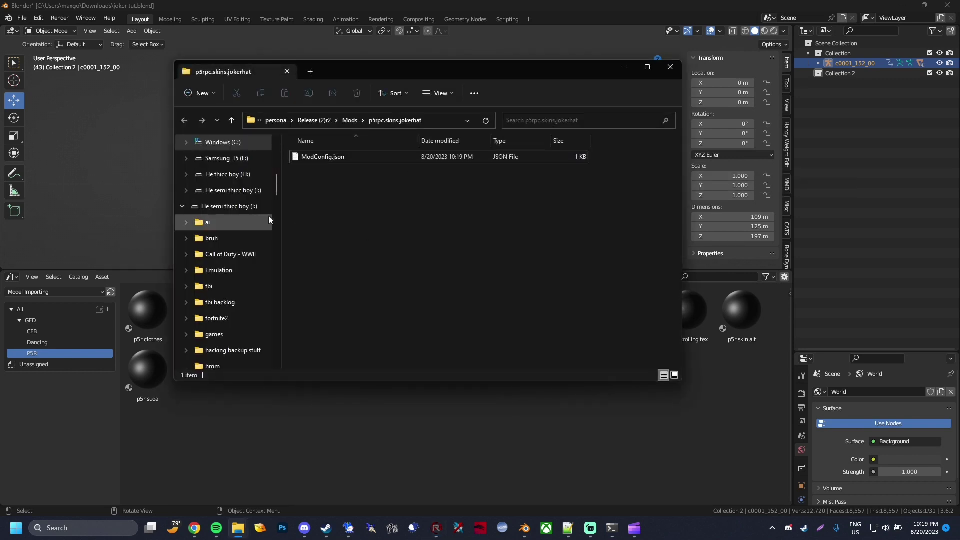
- Create a folder named P5REssentials in the p5rpc.skins.jokerhat mod folder and open it
{"action": "right_click", "coordinate": [409, 211]}
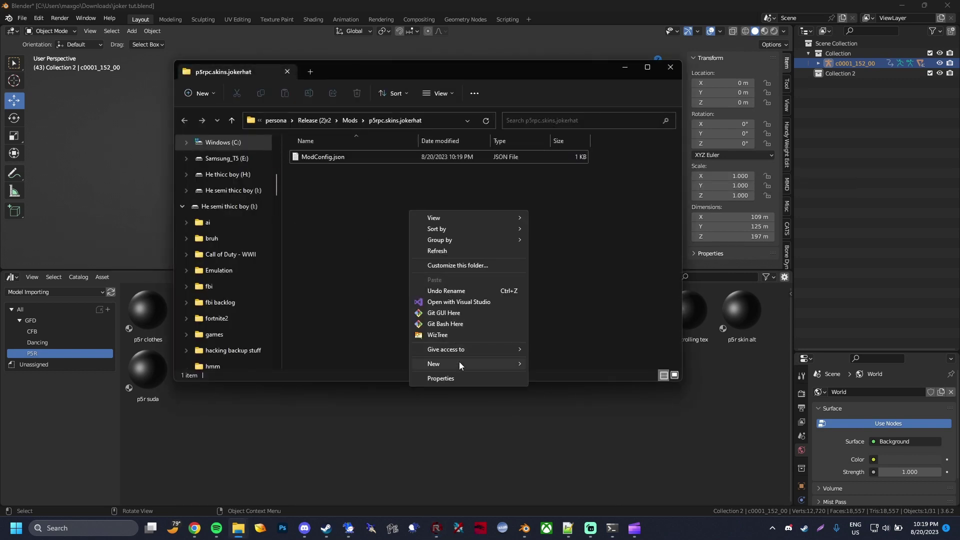
{"action": "mouse_move", "coordinate": [459, 361]}
{"action": "left_click", "coordinate": [590, 186]}
{"action": "type", "text": "P"}
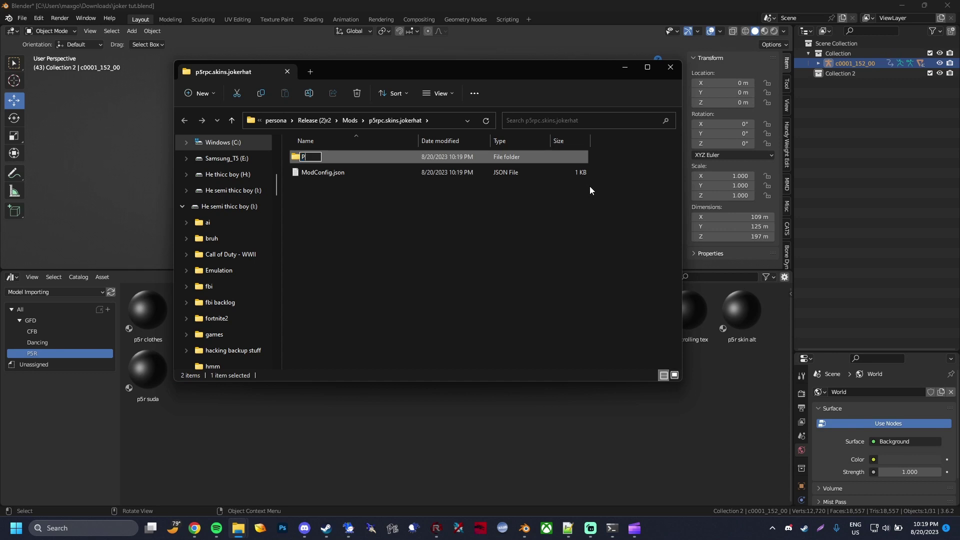
{"action": "type", "text": "5REssentials"}
{"action": "key", "text": "Return"}
{"action": "double_click", "coordinate": [341, 158]}
- Create a folder named CPK inside P5REssentials and open it
{"action": "right_click", "coordinate": [413, 213]}
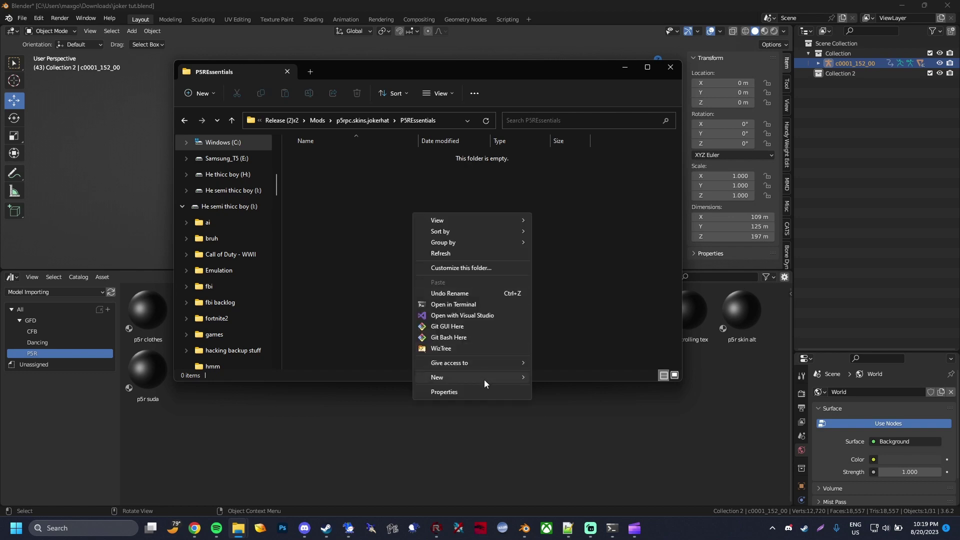
{"action": "mouse_move", "coordinate": [485, 379]}
{"action": "left_click", "coordinate": [577, 197]}
{"action": "type", "text": "CPK"}
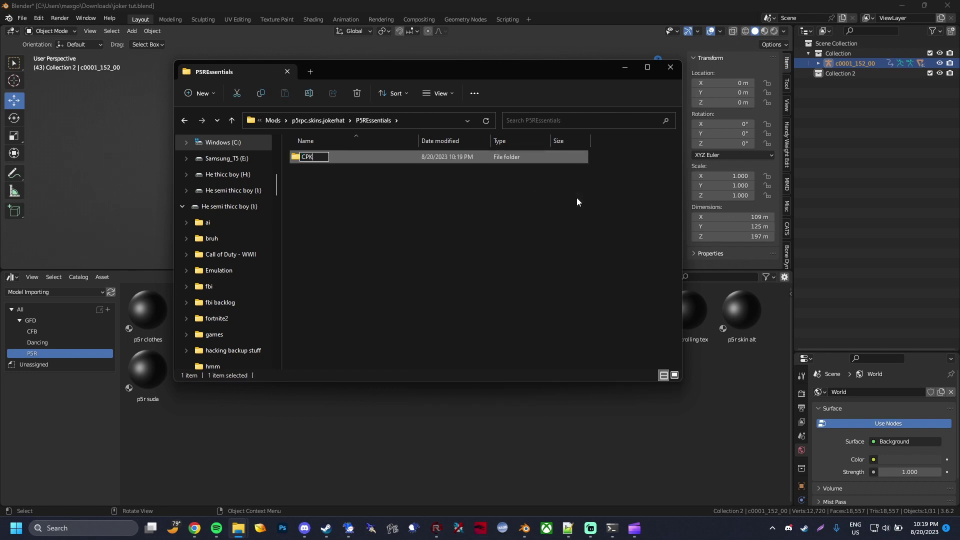
{"action": "key", "text": "Return"}
{"action": "double_click", "coordinate": [580, 158]}
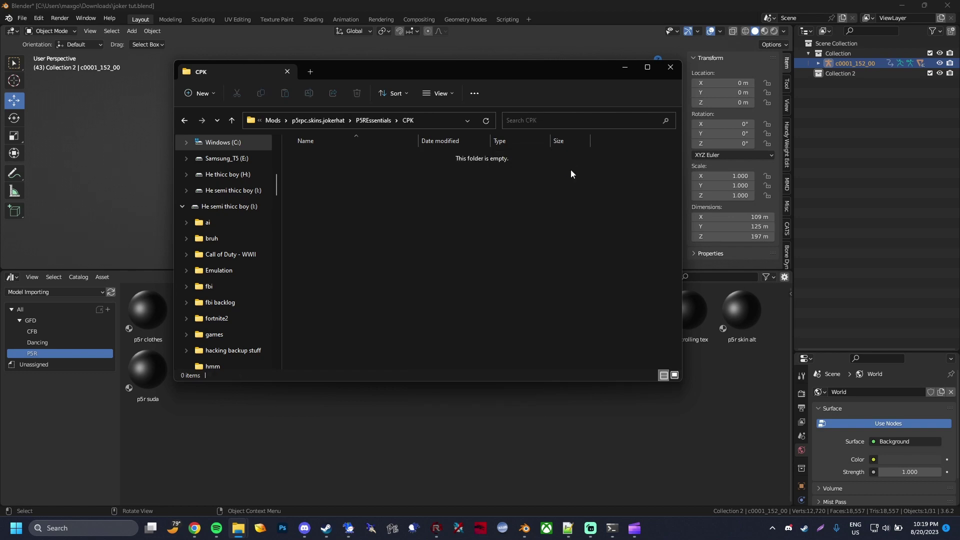
- Create a folder named hat inside the CPK folder and open it
{"action": "right_click", "coordinate": [562, 179]}
{"action": "mouse_move", "coordinate": [614, 343]}
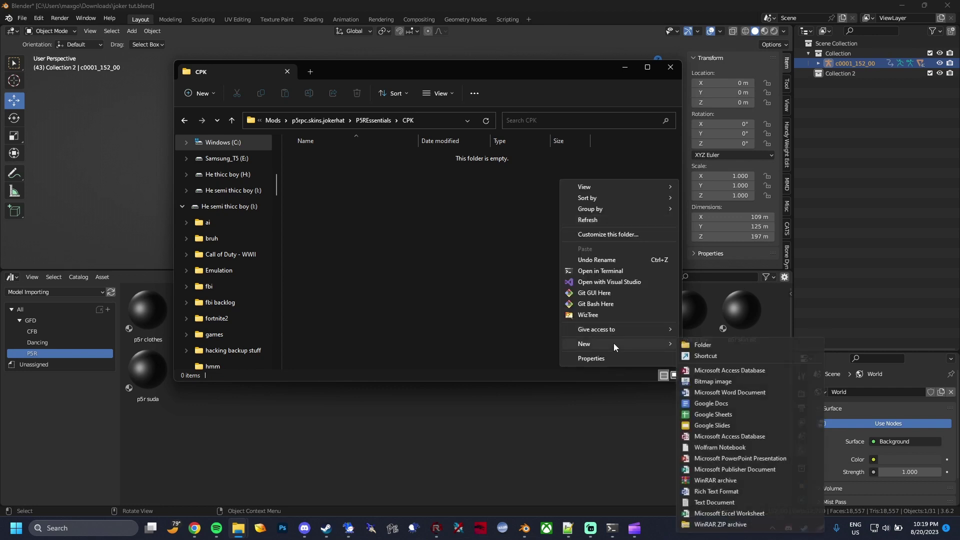
{"action": "left_click", "coordinate": [719, 346]}
{"action": "type", "text": "hat"}
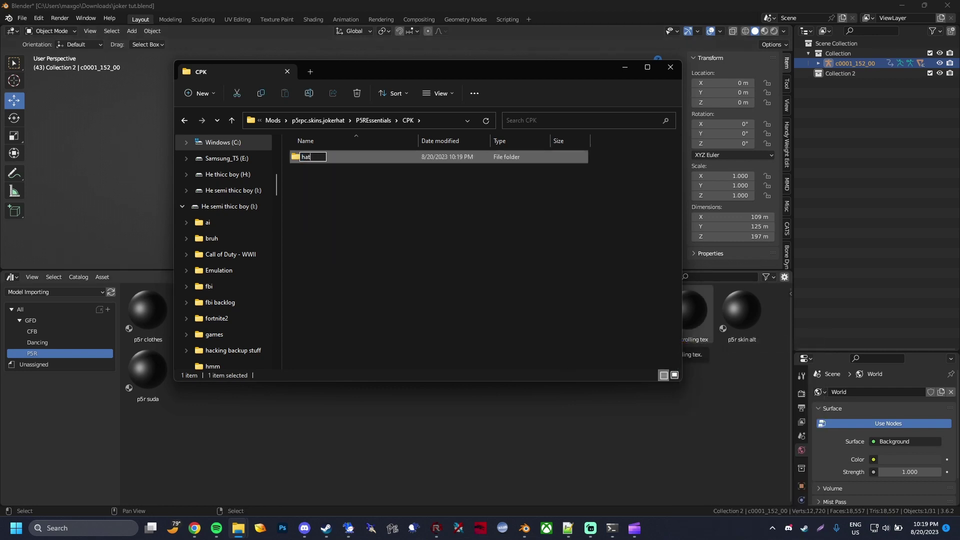
{"action": "key", "text": "Return"}
{"action": "double_click", "coordinate": [440, 158]}
- Create a folder named model inside the hat folder and open it
{"action": "right_click", "coordinate": [343, 260]}
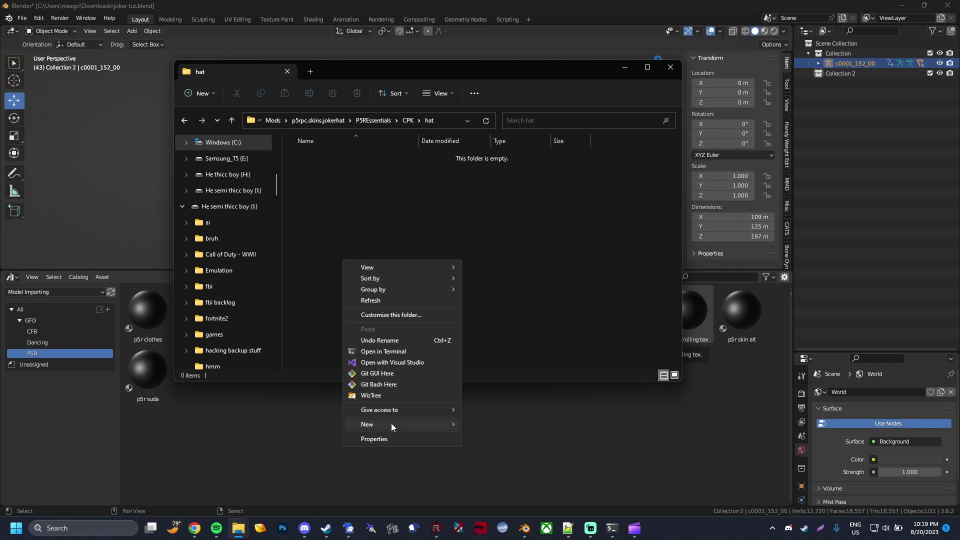
{"action": "mouse_move", "coordinate": [391, 423]}
{"action": "left_click", "coordinate": [493, 244]}
{"action": "type", "text": "model"}
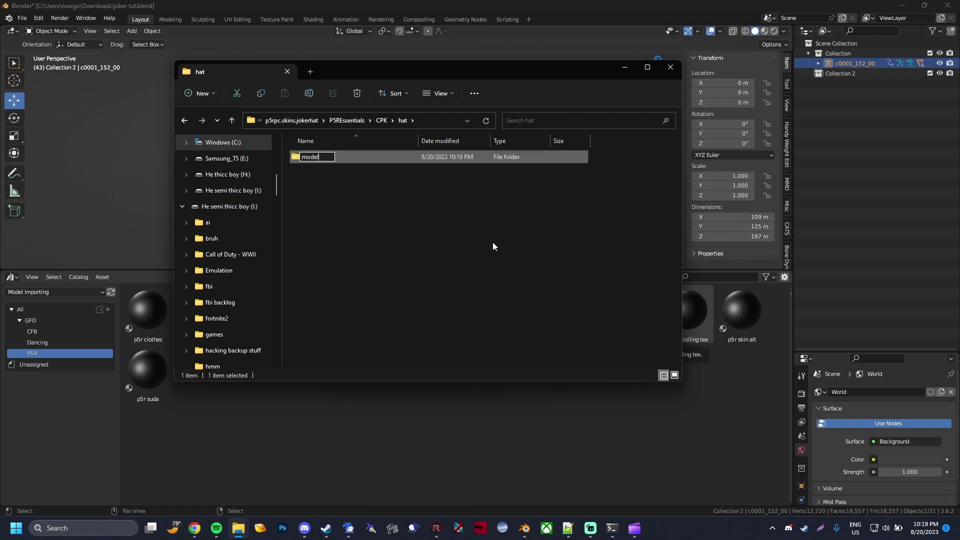
{"action": "key", "text": "Return"}
{"action": "double_click", "coordinate": [507, 160]}
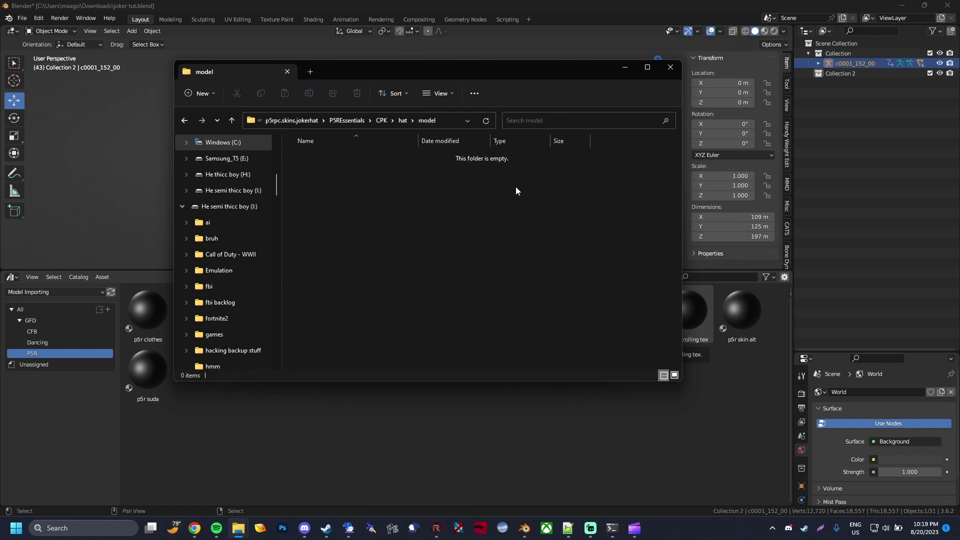
- Create a folder named character inside the model folder and open it
{"action": "right_click", "coordinate": [515, 187]}
{"action": "mouse_move", "coordinate": [565, 351]}
{"action": "left_click", "coordinate": [668, 352]}
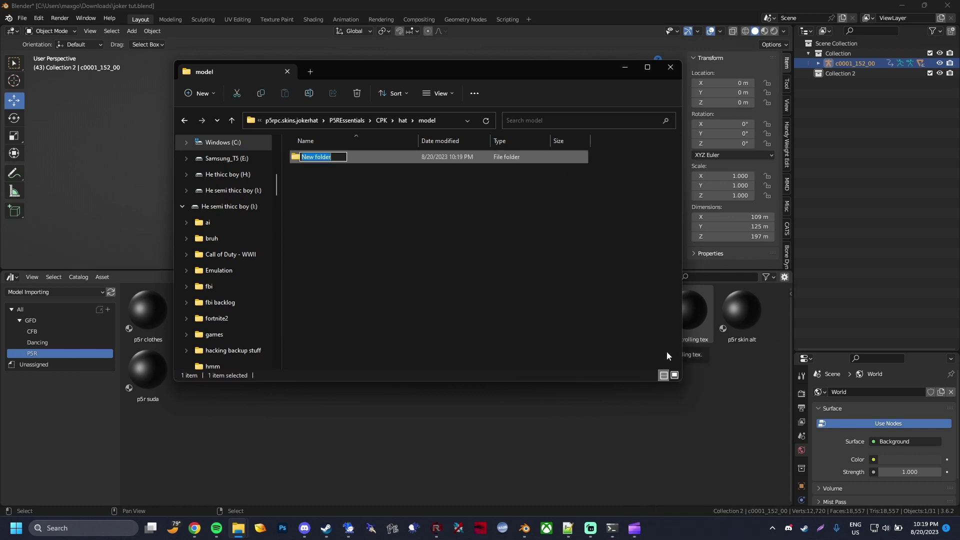
{"action": "type", "text": "character"}
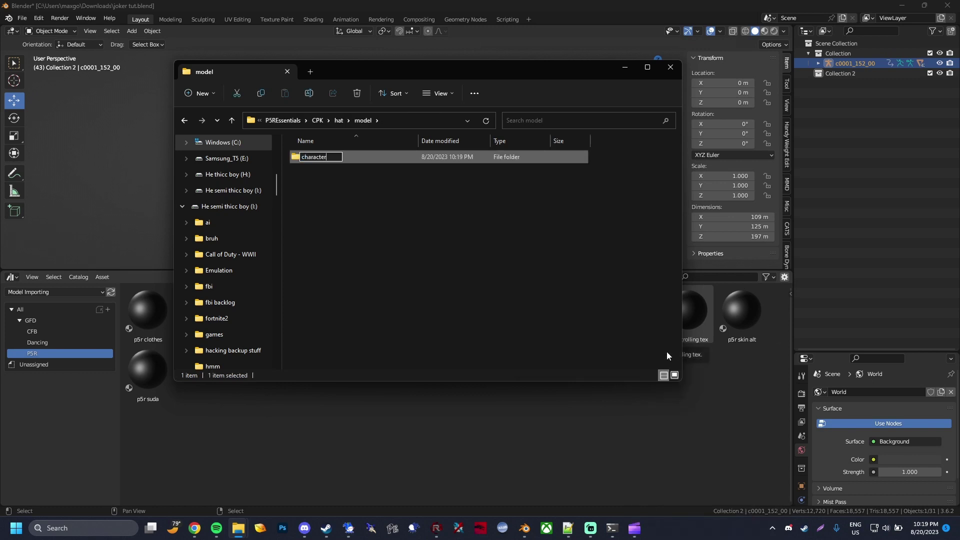
{"action": "key", "text": "Return"}
{"action": "double_click", "coordinate": [556, 157]}
- Create a folder named 0001 inside the character folder
{"action": "right_click", "coordinate": [536, 202]}
{"action": "mouse_move", "coordinate": [587, 365]}
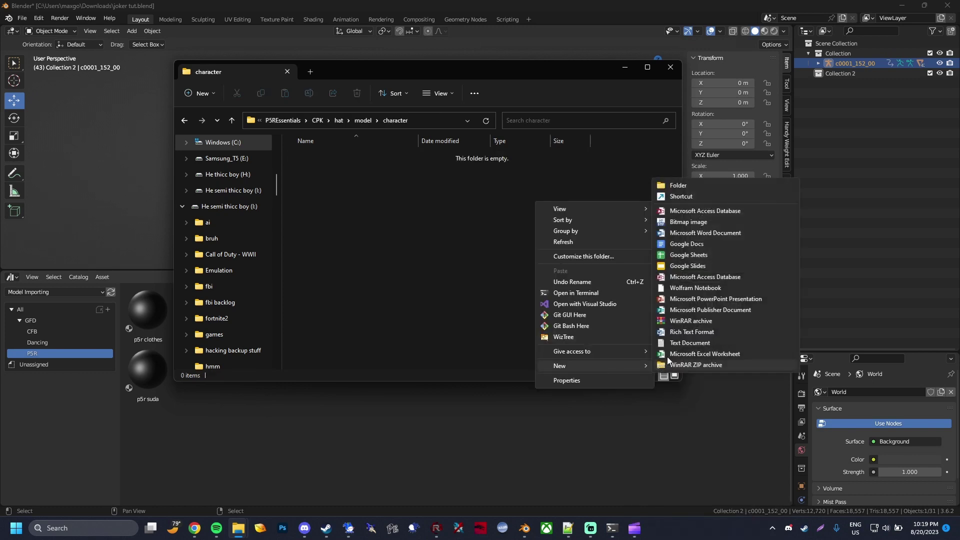
{"action": "left_click", "coordinate": [661, 184]}
{"action": "type", "text": "0001"}
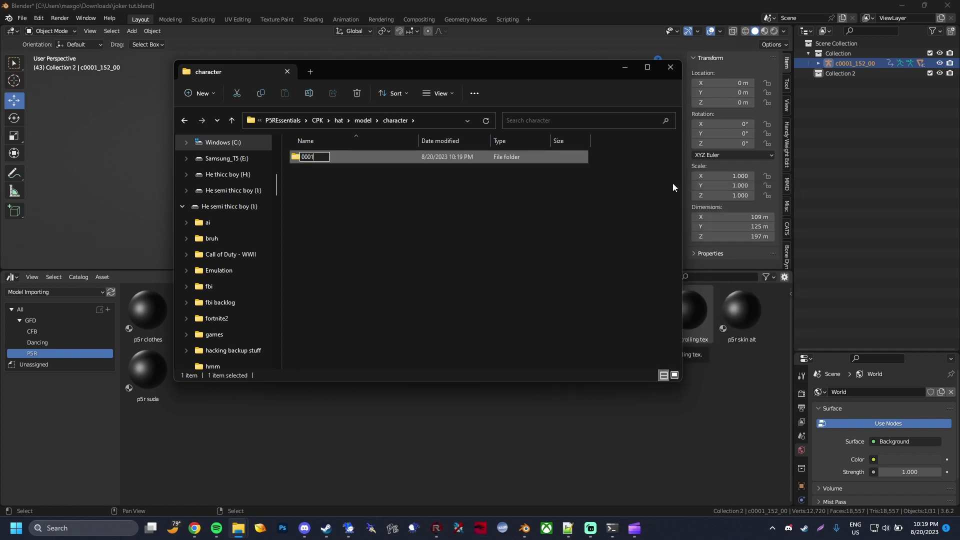
{"action": "key", "text": "Return"}
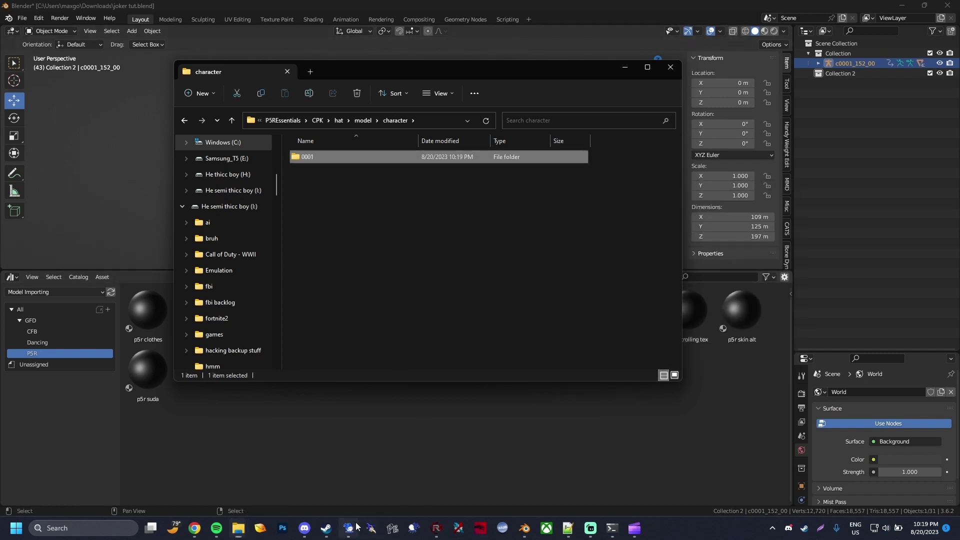
- Switch to GFD Studio, browse for a file to open in MODEL/CHARACTER/0001, and copy the base name of C0001_152_00.GMD
{"action": "left_click", "coordinate": [349, 528]}
{"action": "left_click", "coordinate": [100, 108]}
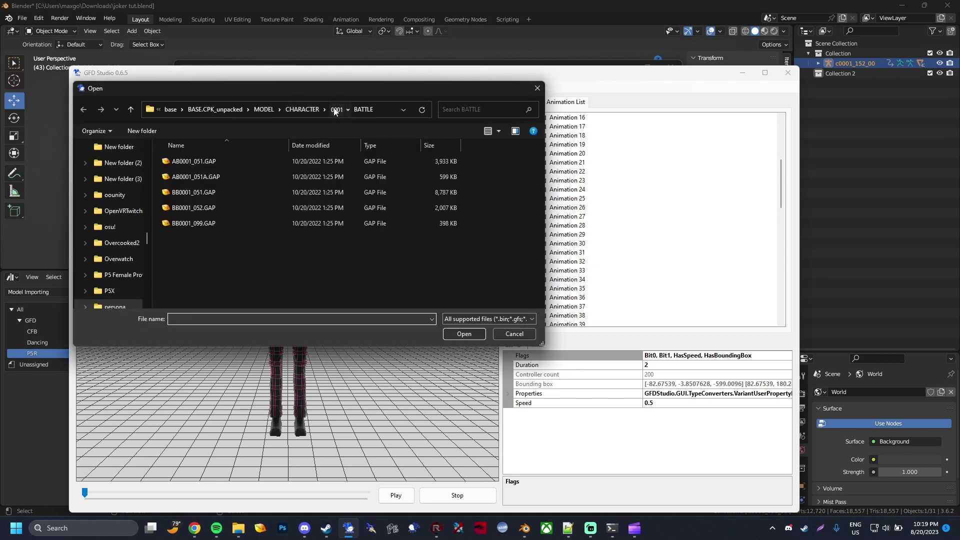
{"action": "left_click", "coordinate": [336, 110]}
{"action": "scroll", "coordinate": [250, 198], "scroll_direction": "down", "scroll_amount": 10}
{"action": "left_click", "coordinate": [249, 195]}
{"action": "scroll", "coordinate": [249, 197], "scroll_direction": "up", "scroll_amount": 1}
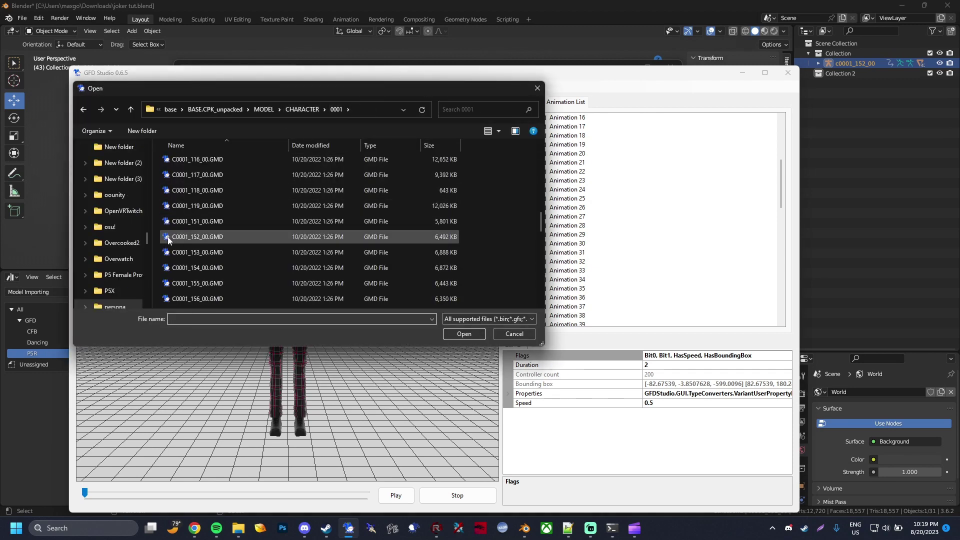
{"action": "right_click", "coordinate": [193, 232]}
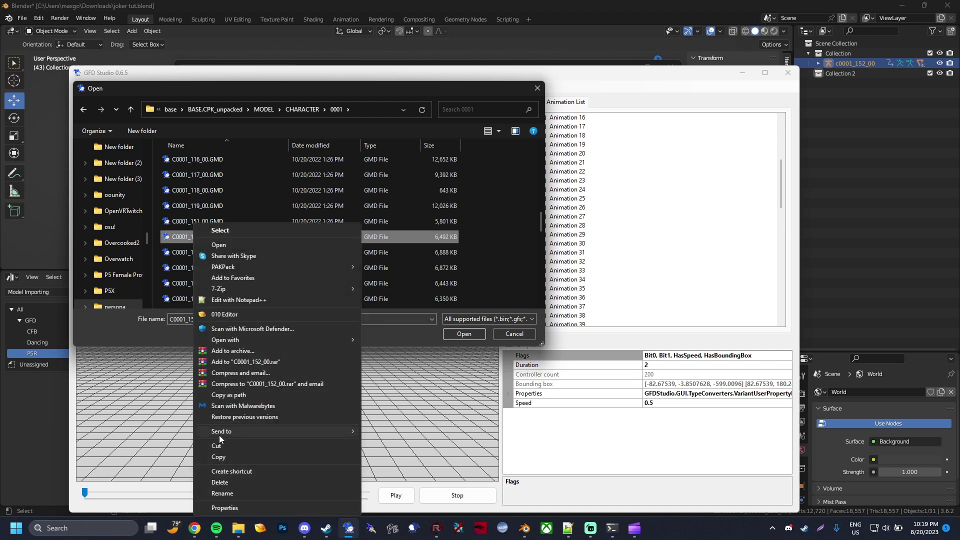
{"action": "left_click", "coordinate": [236, 496]}
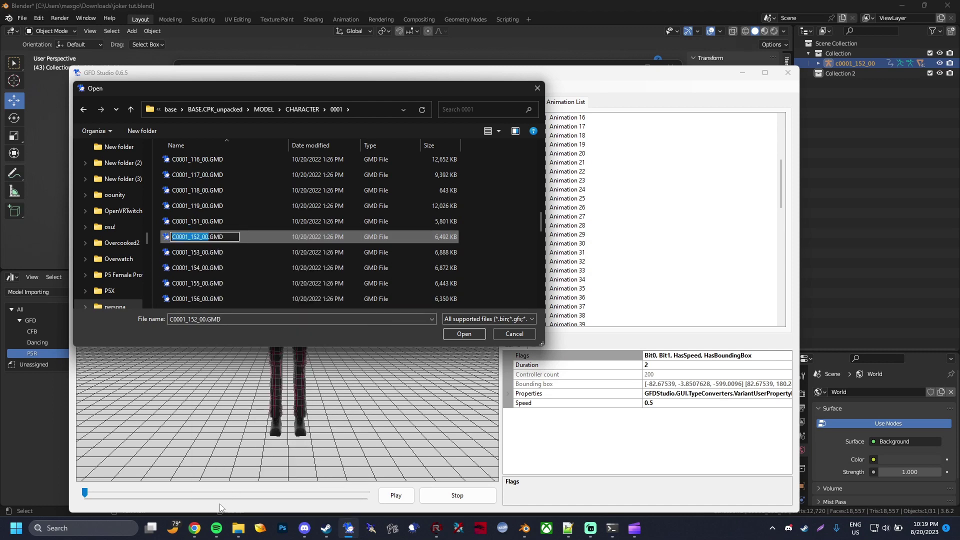
- Switch to the Downloads folder in File Explorer and rename joker tut.GMD as C0001_152_00.GMD
{"action": "left_click", "coordinate": [238, 528]}
{"action": "left_click", "coordinate": [211, 461]}
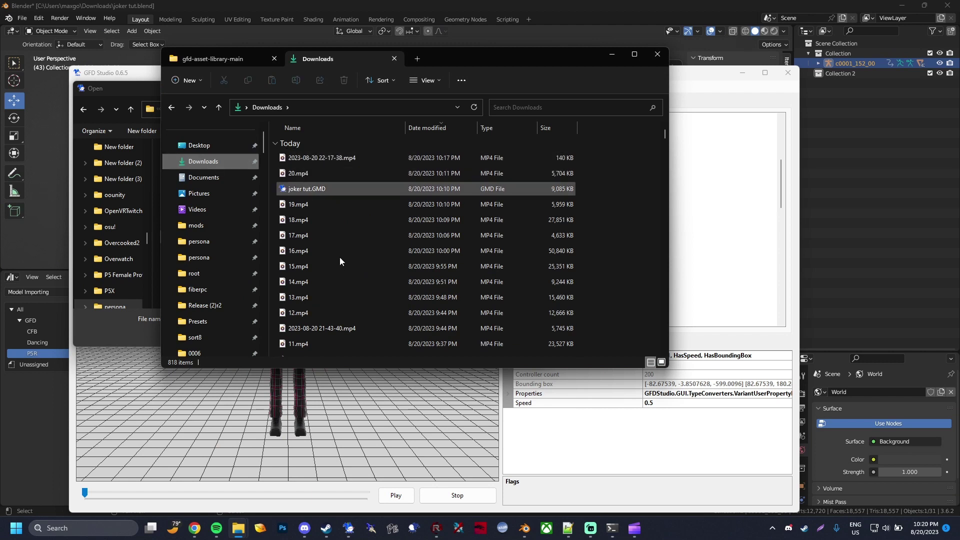
{"action": "right_click", "coordinate": [306, 183]}
{"action": "left_click", "coordinate": [345, 463]}
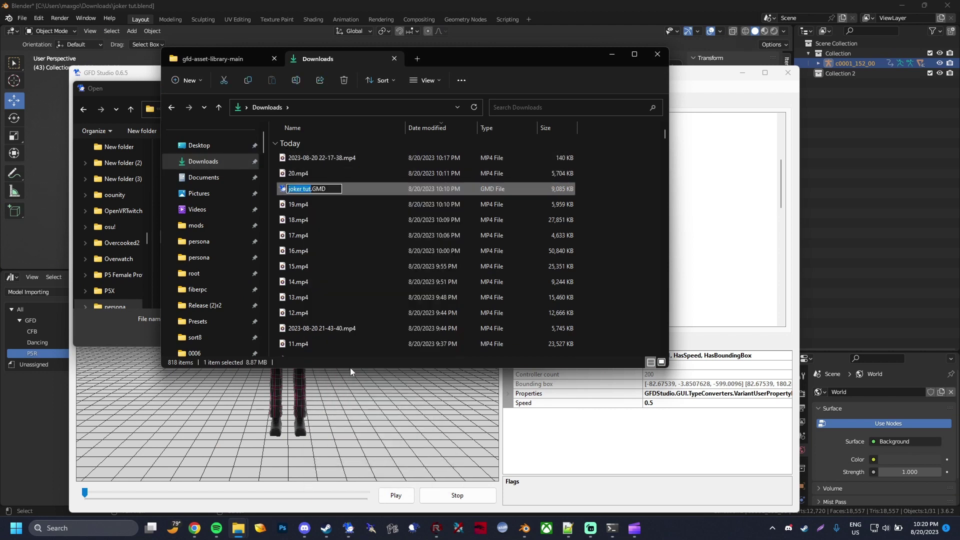
{"action": "type", "text": "joker tut"}
{"action": "key", "text": "Return"}
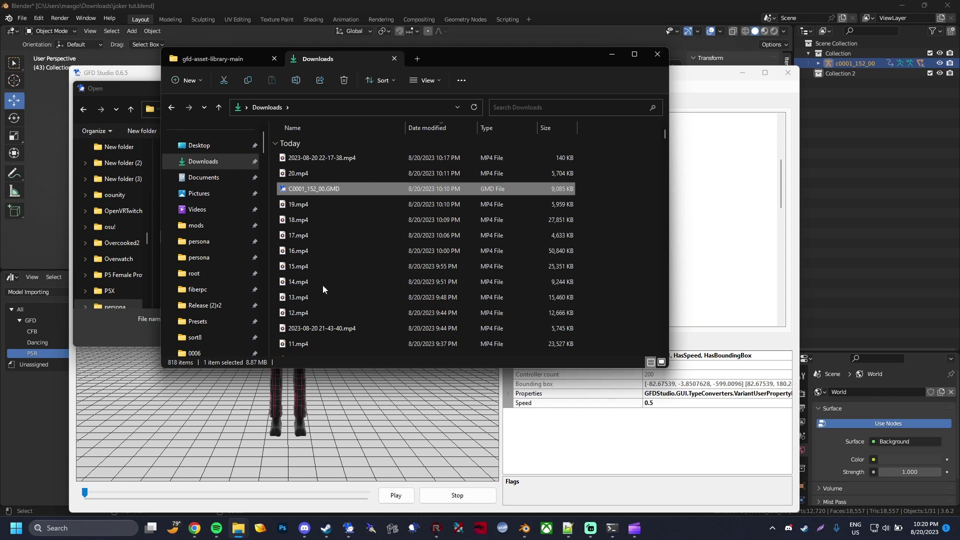
- Move C0001_152_00.GMD from Downloads into the mod's hat/model/character/0001 folder
{"action": "right_click", "coordinate": [349, 190]}
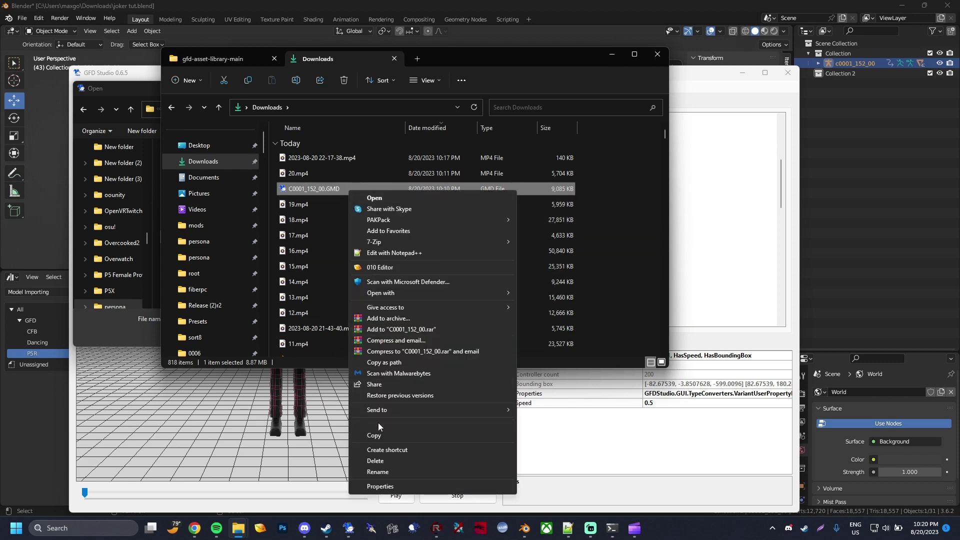
{"action": "key", "text": "Escape"}
{"action": "mouse_move", "coordinate": [240, 529]}
{"action": "left_click", "coordinate": [285, 467]}
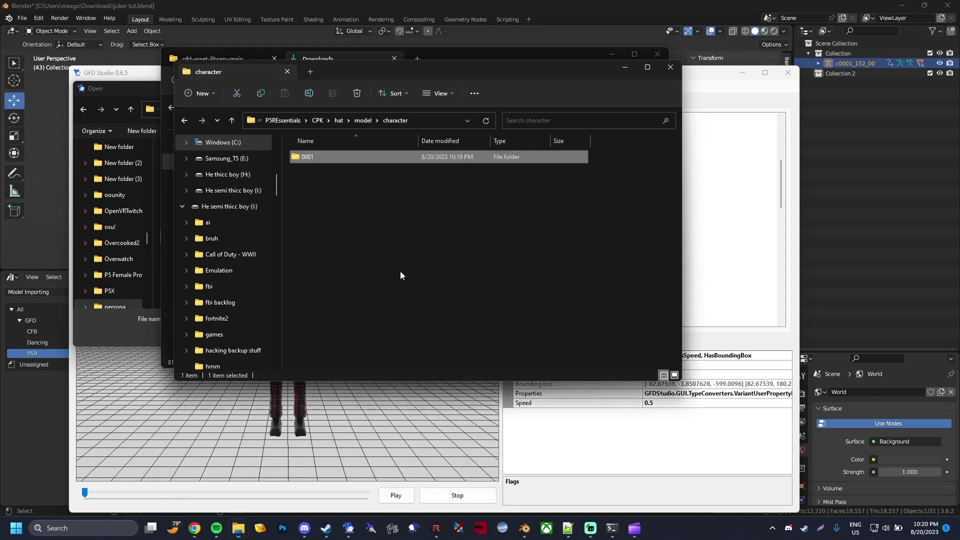
{"action": "double_click", "coordinate": [370, 157]}
{"action": "right_click", "coordinate": [389, 181]}
{"action": "left_click", "coordinate": [422, 249]}
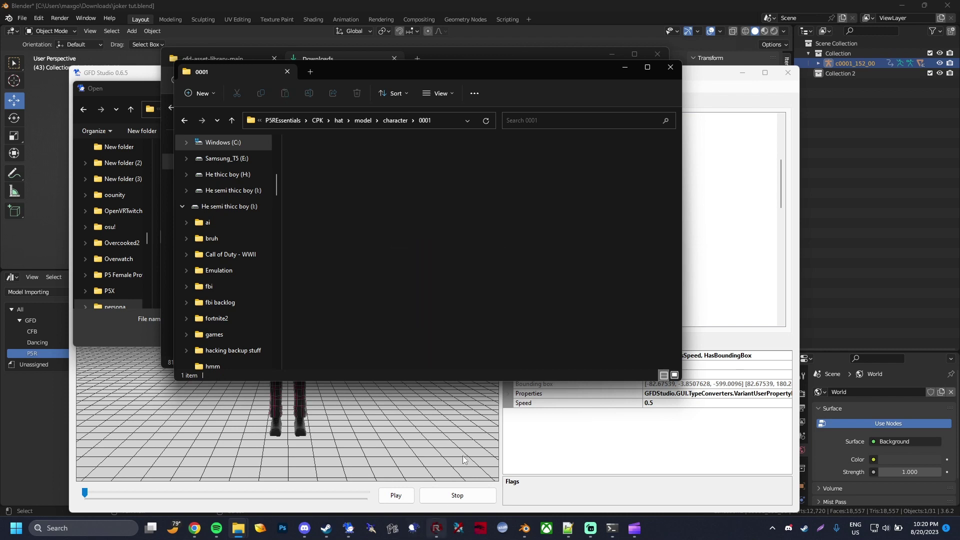
{"action": "left_click_drag", "start_coordinate": [373, 79], "coordinate": [387, 85]}
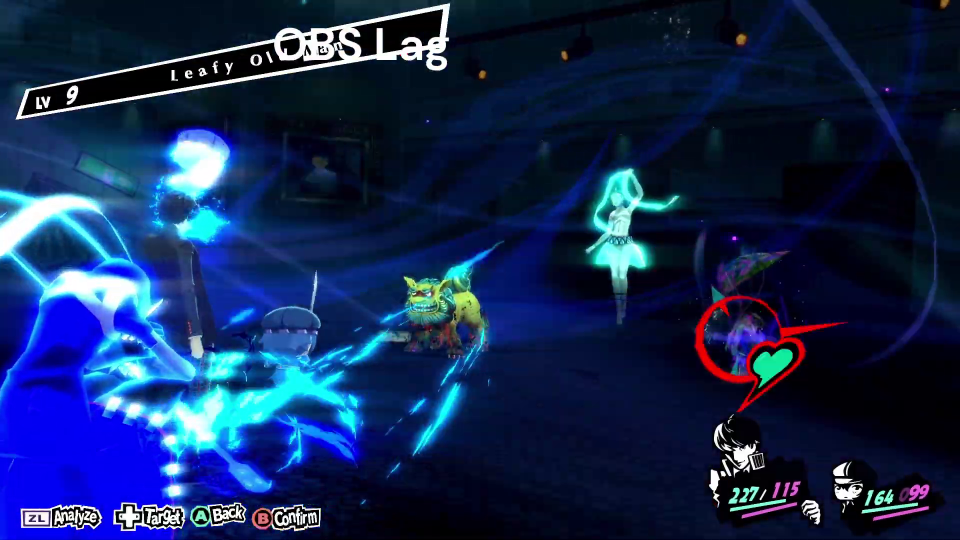
{"action": "key", "text": "Return"}
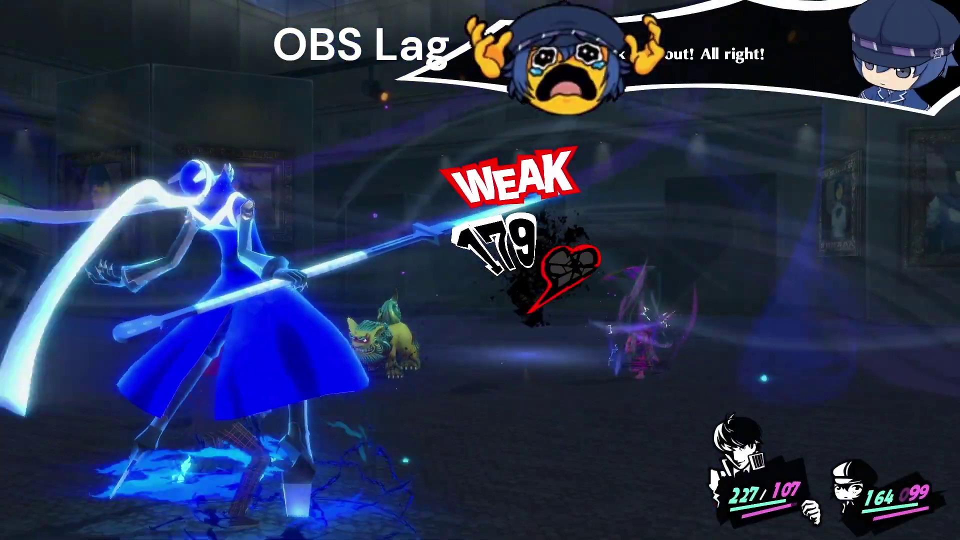